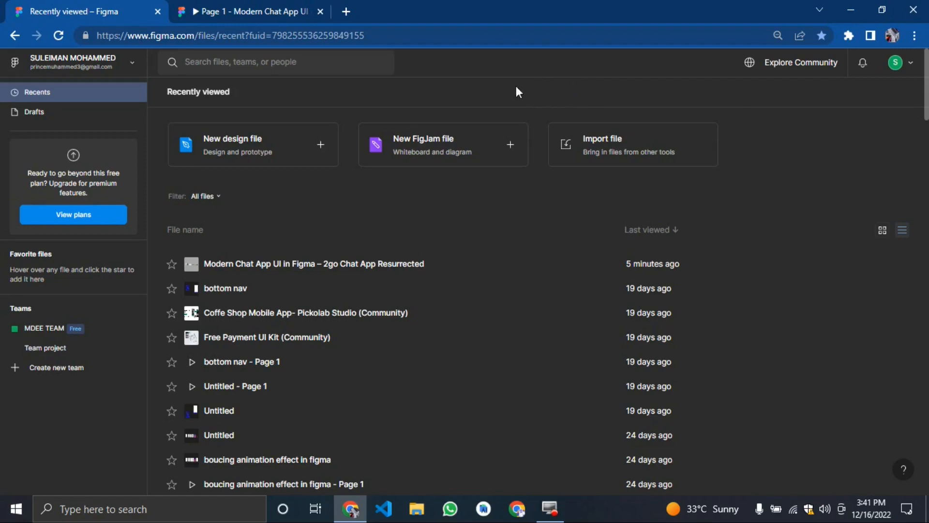
Step: Restart the 2go chat app prototype and advance through the phone number, verification and profile setup screens to the chat list
{"action": "left_click", "coordinate": [257, 9]}
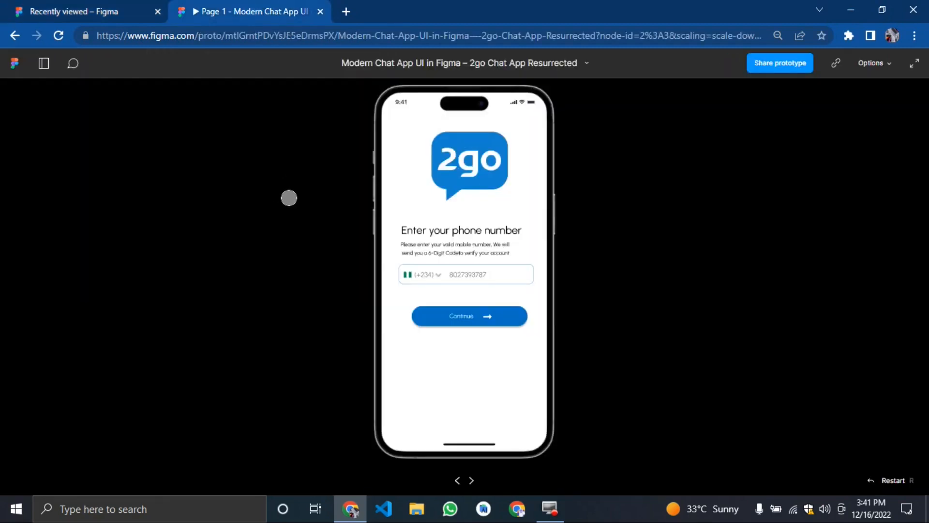
{"action": "left_click", "coordinate": [616, 249]}
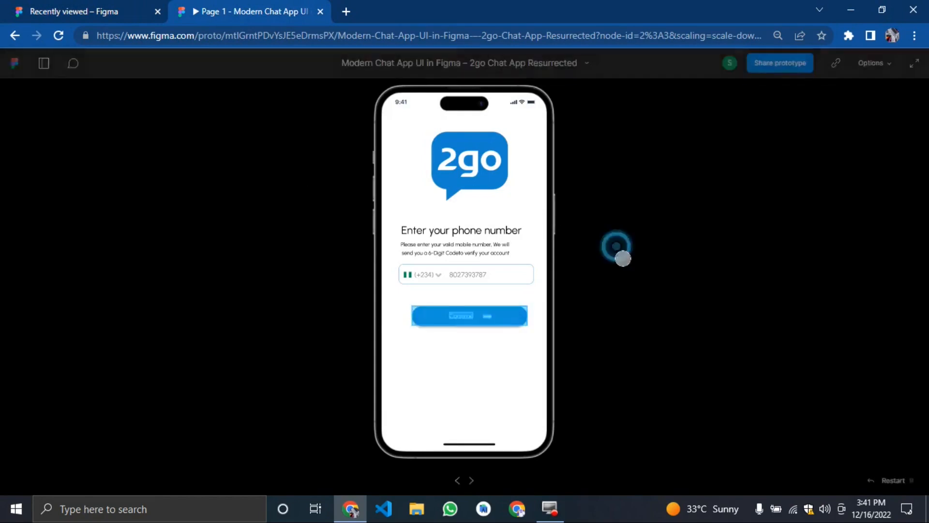
{"action": "left_click", "coordinate": [892, 481]}
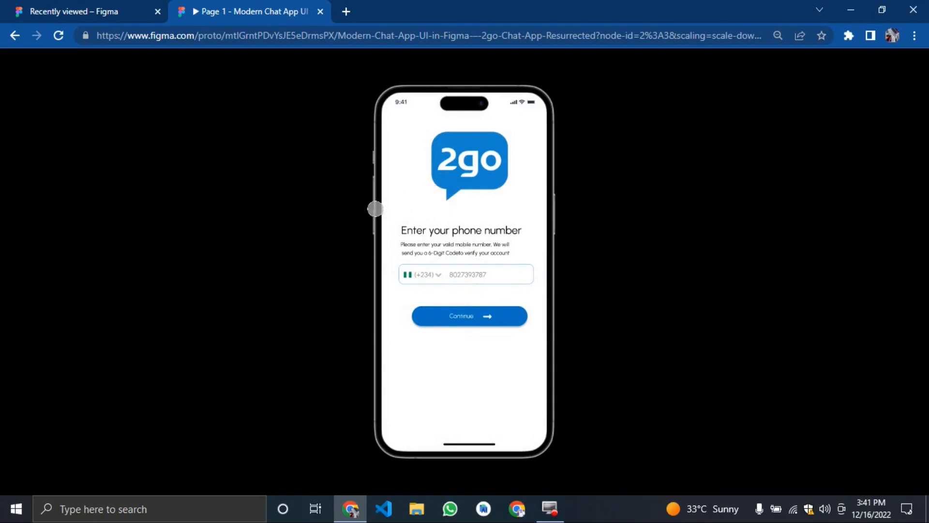
{"action": "left_click", "coordinate": [447, 313]}
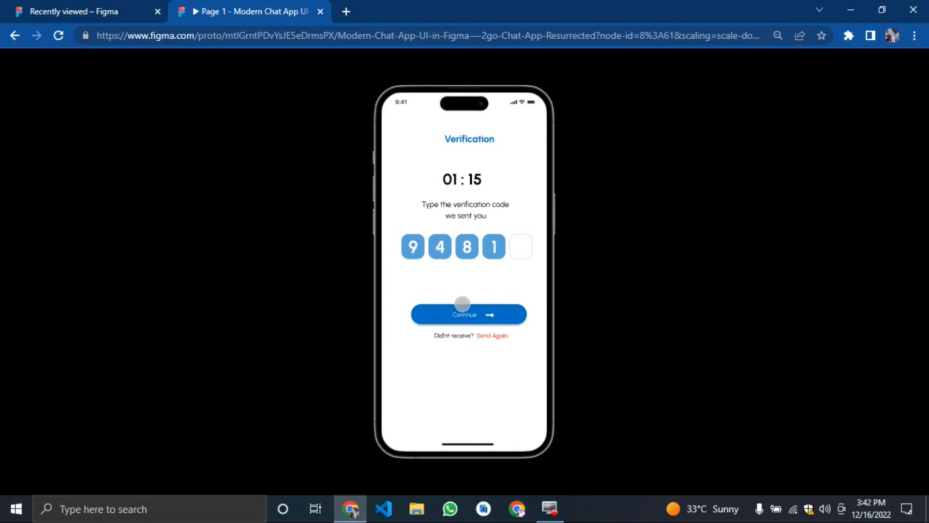
{"action": "left_click", "coordinate": [456, 309]}
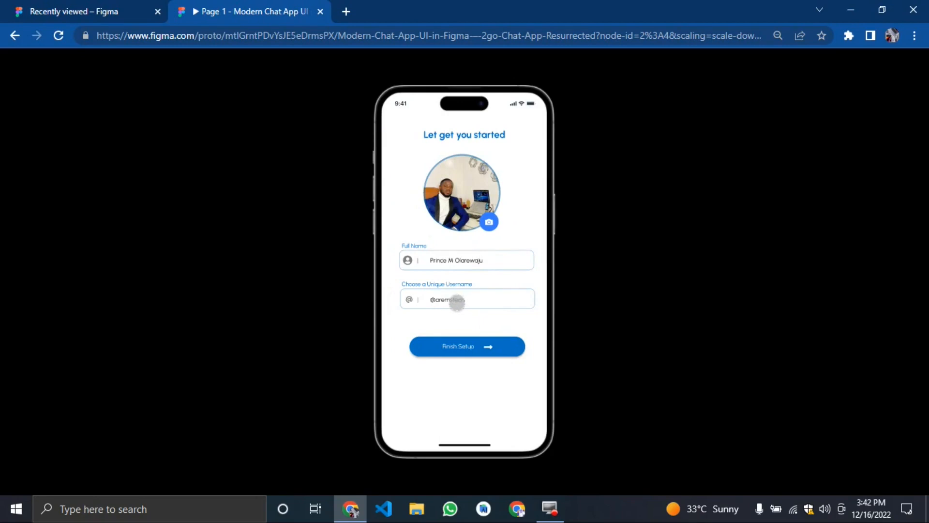
{"action": "left_click", "coordinate": [442, 344]}
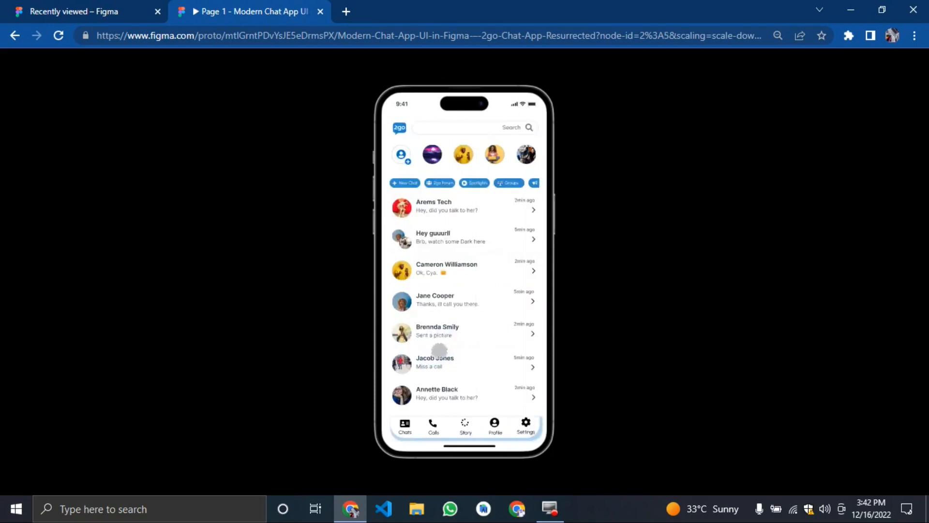
Step: Try swiping through the story avatars and the conversation list on the prototype's chat home screen
{"action": "mouse_move", "coordinate": [446, 363]}
{"action": "left_mouse_down"}
{"action": "mouse_move", "coordinate": [446, 265]}
{"action": "mouse_move", "coordinate": [431, 370]}
{"action": "left_mouse_up"}
{"action": "left_click_drag", "start_coordinate": [516, 154], "coordinate": [582, 147]}
{"action": "left_click_drag", "start_coordinate": [510, 155], "coordinate": [334, 147]}
{"action": "left_click_drag", "start_coordinate": [430, 158], "coordinate": [521, 135]}
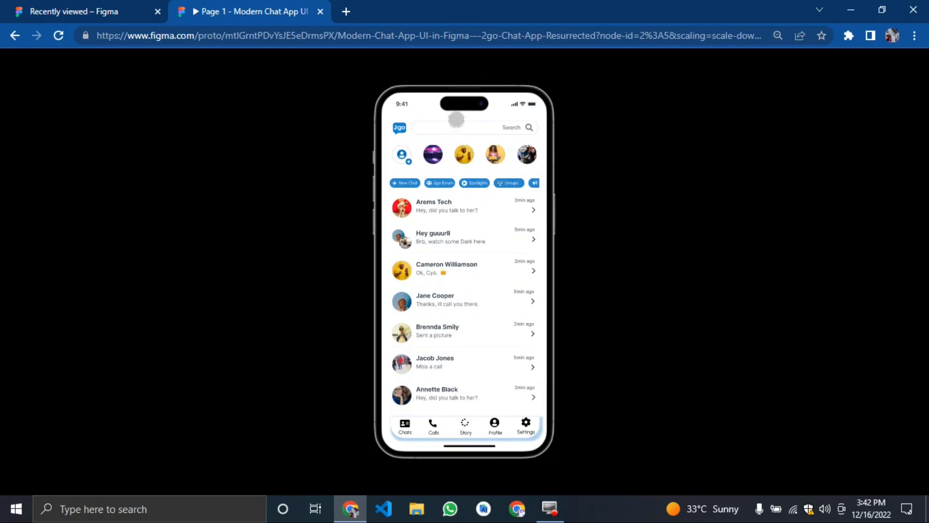
{"action": "left_click_drag", "start_coordinate": [429, 284], "coordinate": [435, 251]}
{"action": "left_click_drag", "start_coordinate": [420, 199], "coordinate": [420, 170]}
{"action": "left_click_drag", "start_coordinate": [448, 287], "coordinate": [450, 417]}
Step: Open the first conversation in the prototype's chat list and go back to the list
{"action": "left_click", "coordinate": [435, 197]}
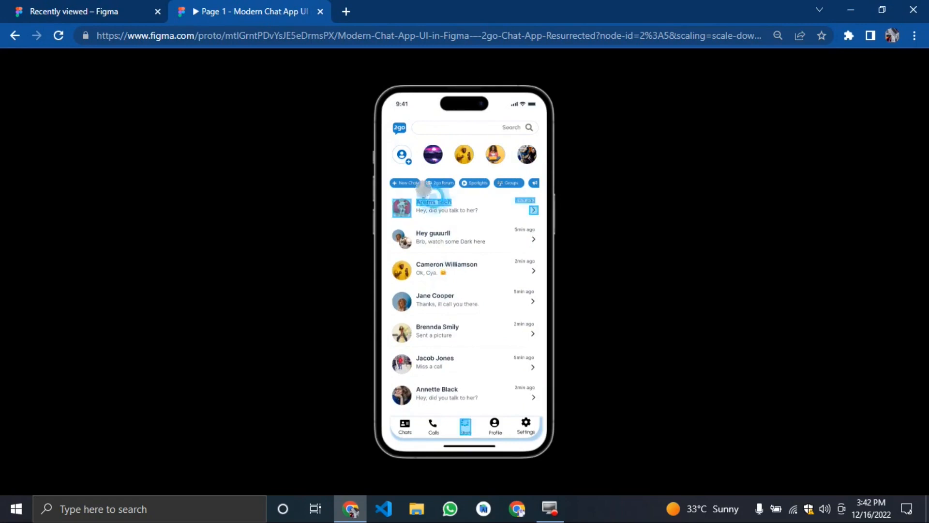
{"action": "left_click", "coordinate": [433, 201]}
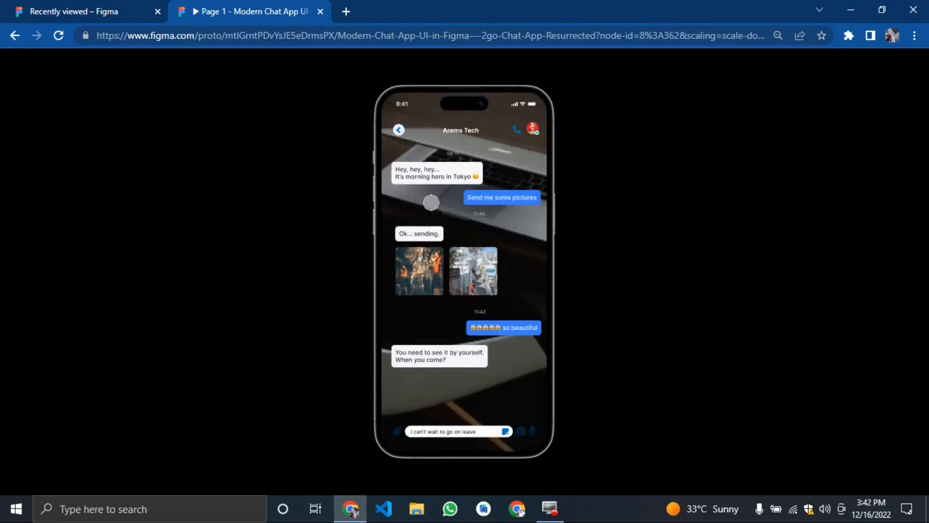
{"action": "left_click", "coordinate": [390, 124]}
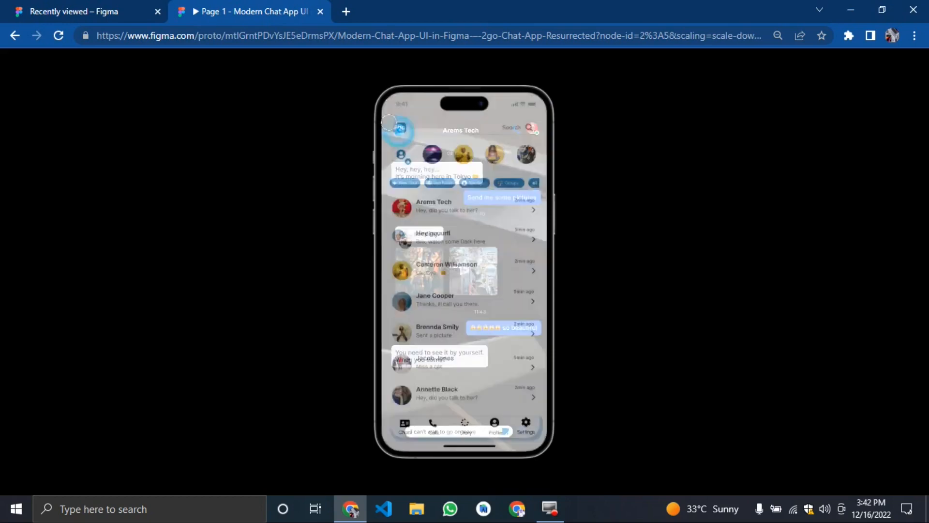
Step: Browse the prototype's Story screen, view the first friend's story through its following slides, and close the story viewer
{"action": "left_click", "coordinate": [465, 421]}
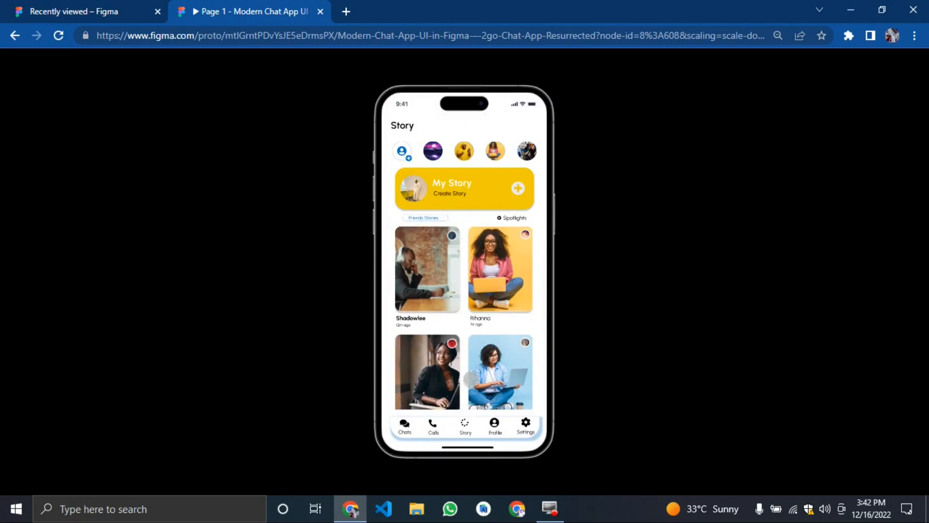
{"action": "scroll", "coordinate": [471, 378], "scroll_direction": "down", "scroll_amount": 3}
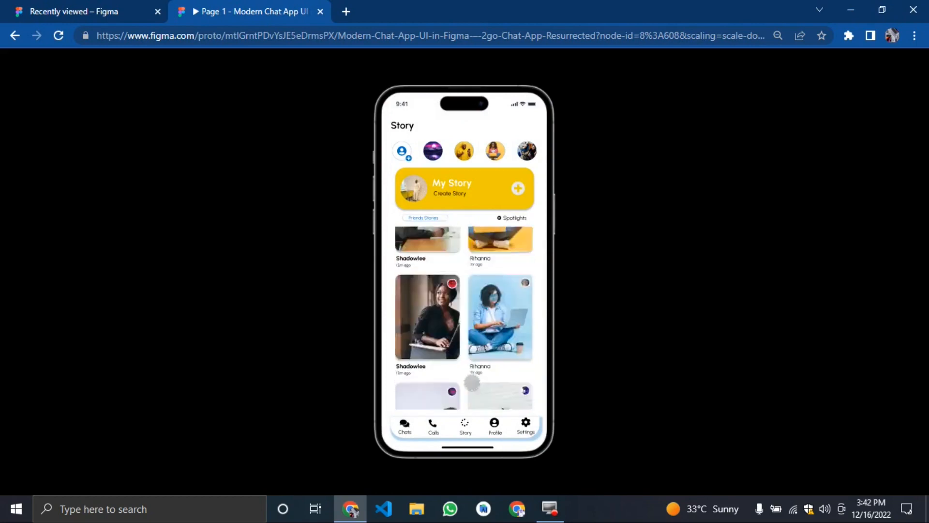
{"action": "scroll", "coordinate": [472, 383], "scroll_direction": "up", "scroll_amount": 3}
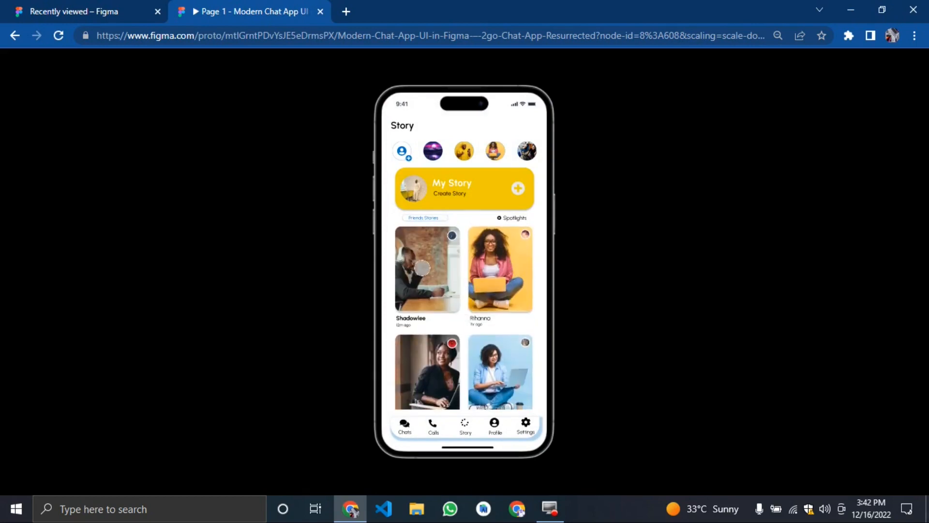
{"action": "left_click", "coordinate": [422, 268]}
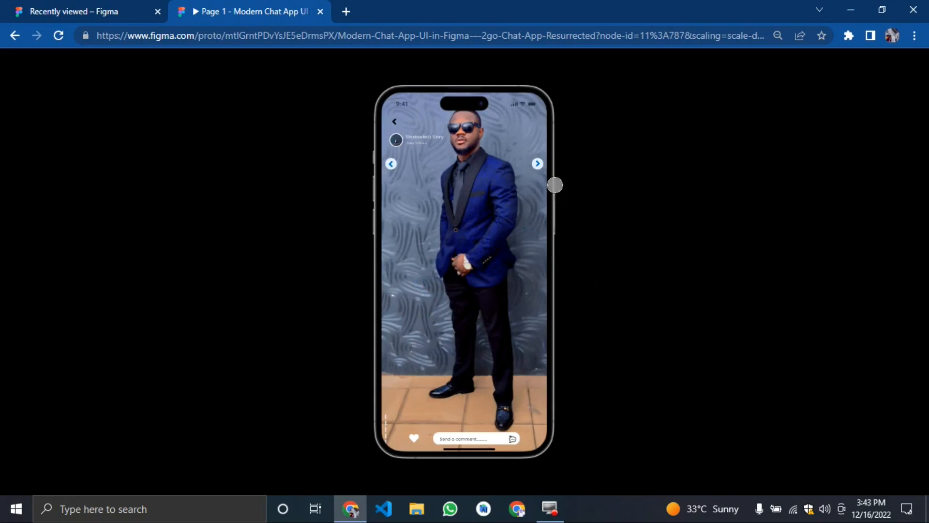
{"action": "left_click", "coordinate": [536, 163]}
{"action": "left_click", "coordinate": [535, 152]}
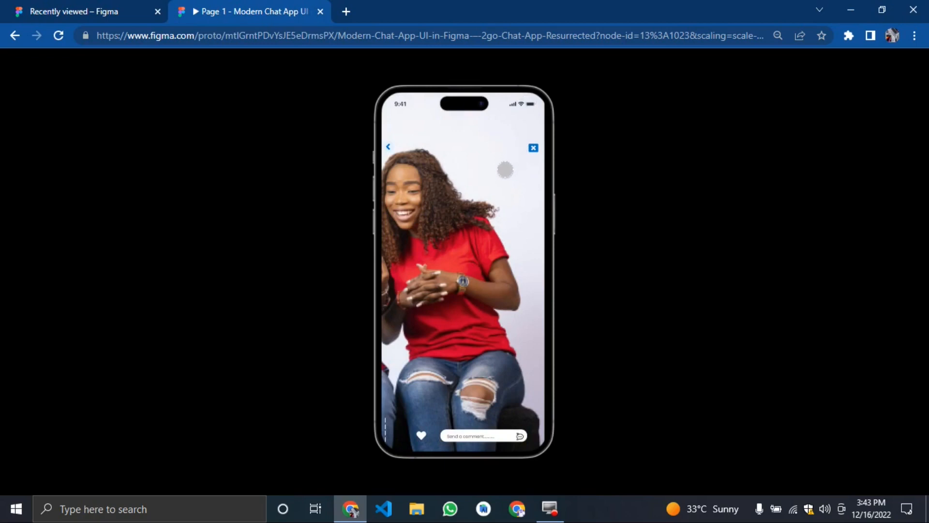
{"action": "left_click", "coordinate": [539, 150]}
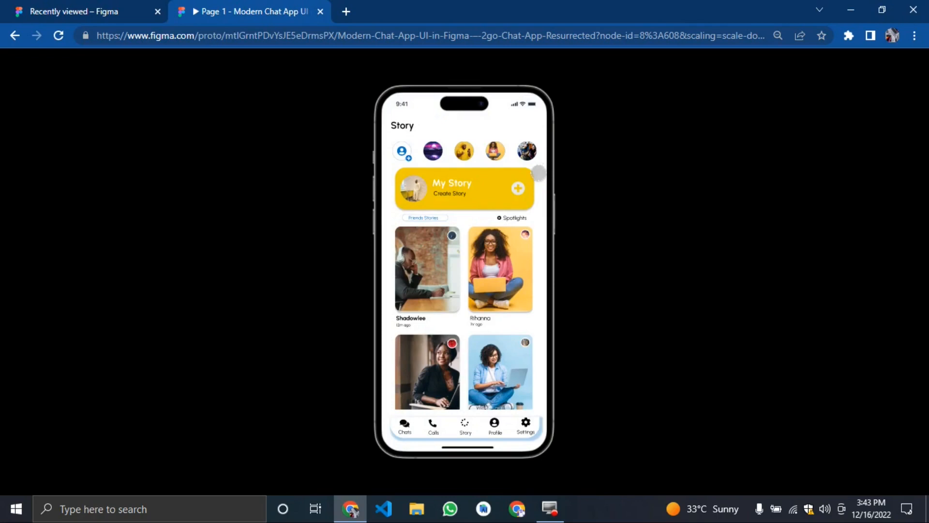
Step: Close the prototype and create a new design file, dismissing the share link hint
{"action": "left_click", "coordinate": [317, 19]}
{"action": "left_click", "coordinate": [318, 16]}
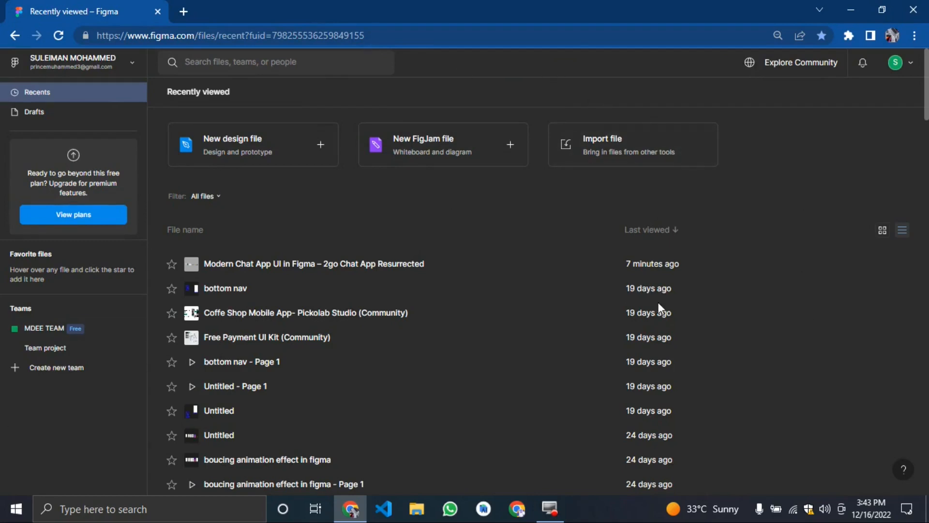
{"action": "left_click", "coordinate": [272, 154]}
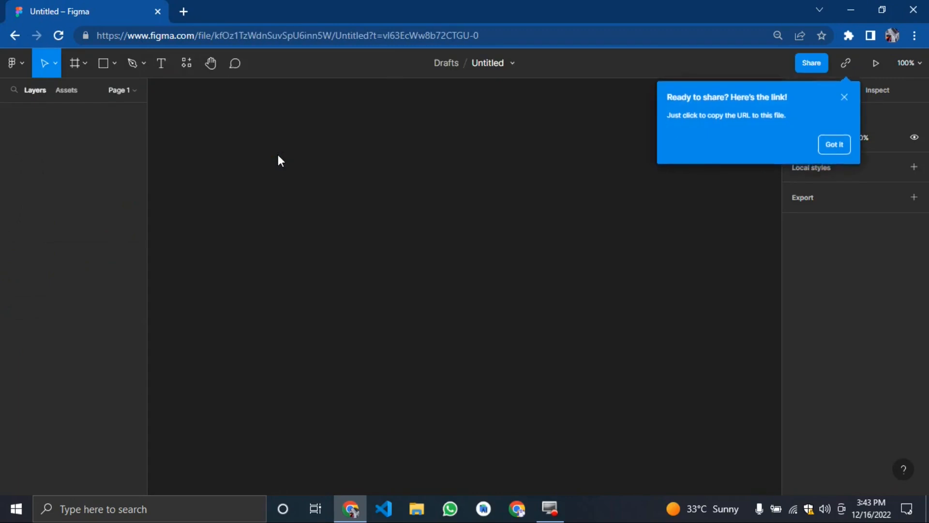
{"action": "left_click", "coordinate": [844, 97]}
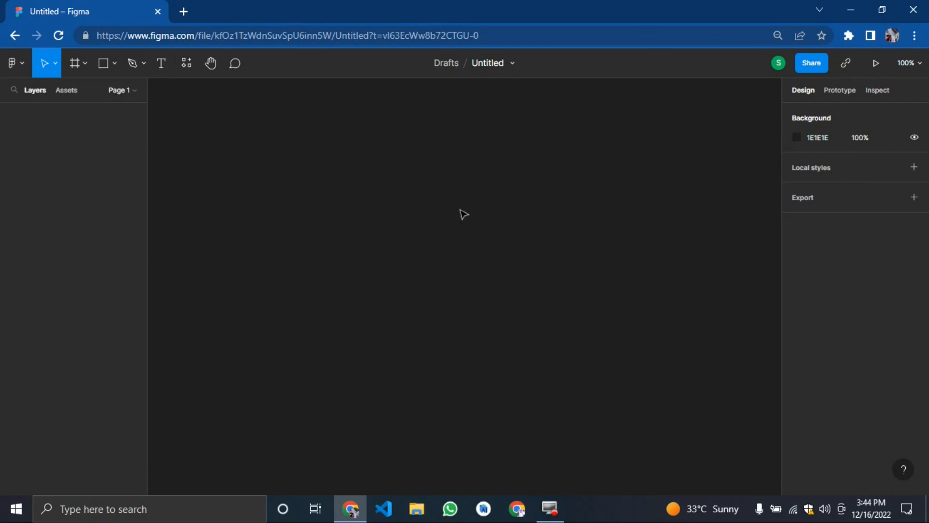
Step: Examine the File and View commands, the Assets and Layers views, and the Move and Scale tool options
{"action": "left_click", "coordinate": [19, 64]}
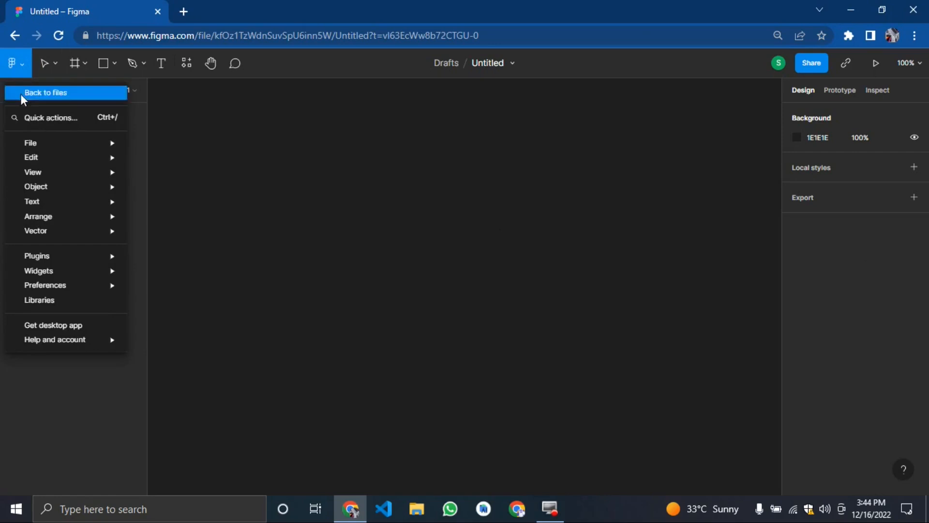
{"action": "mouse_move", "coordinate": [37, 141]}
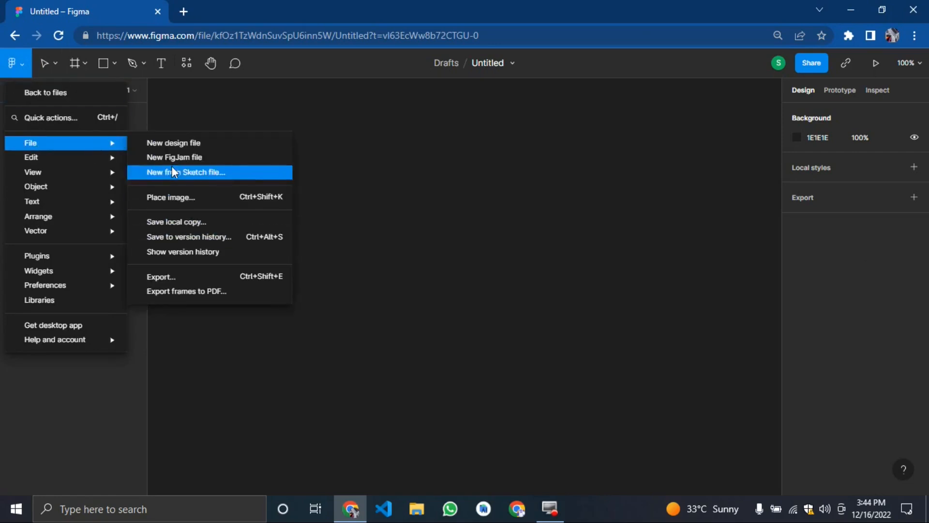
{"action": "mouse_move", "coordinate": [83, 160]}
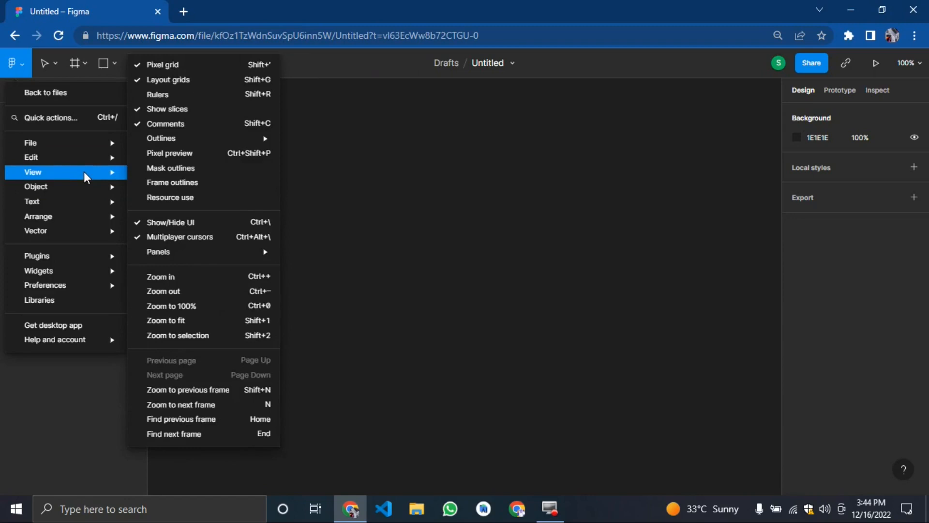
{"action": "left_click", "coordinate": [370, 174]}
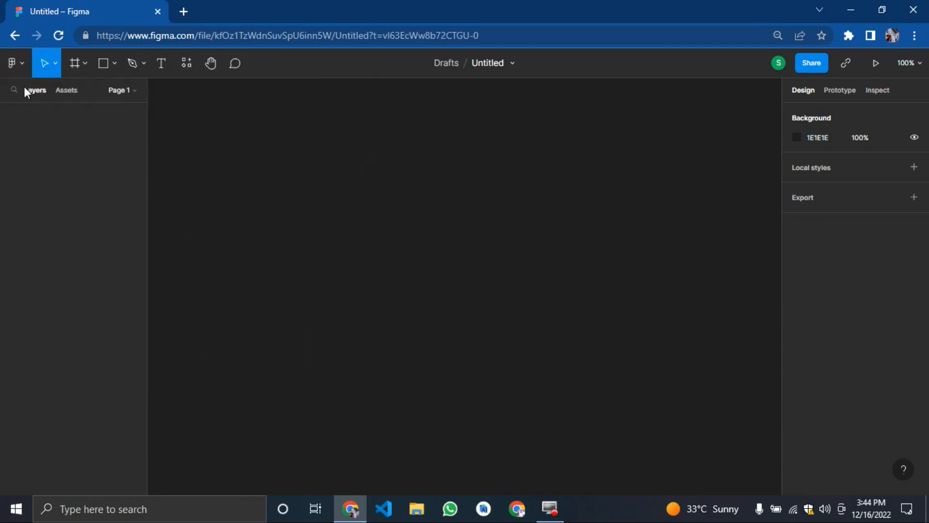
{"action": "left_click", "coordinate": [65, 92]}
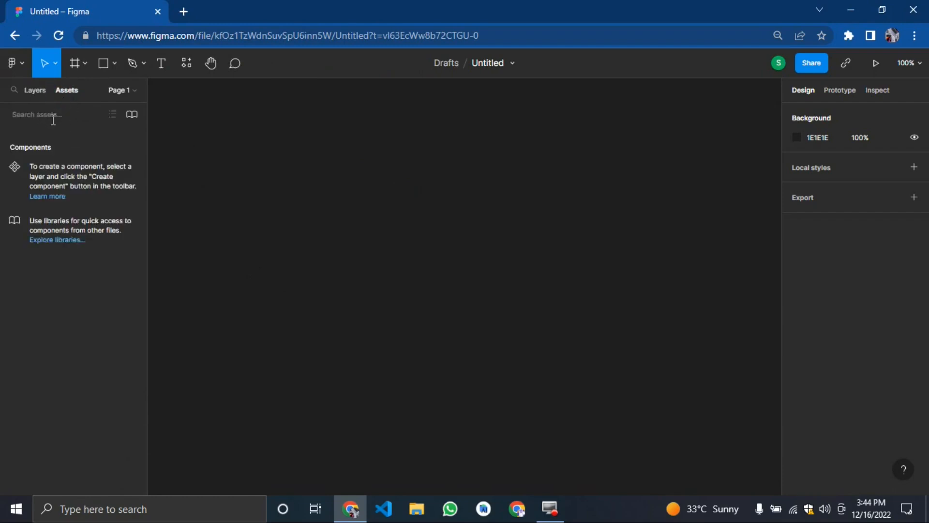
{"action": "left_click", "coordinate": [29, 89]}
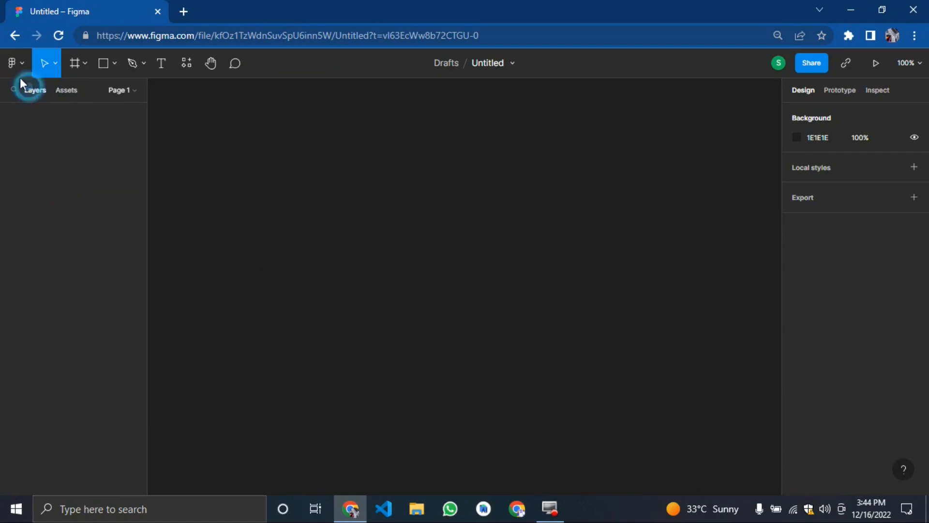
{"action": "left_click", "coordinate": [56, 64]}
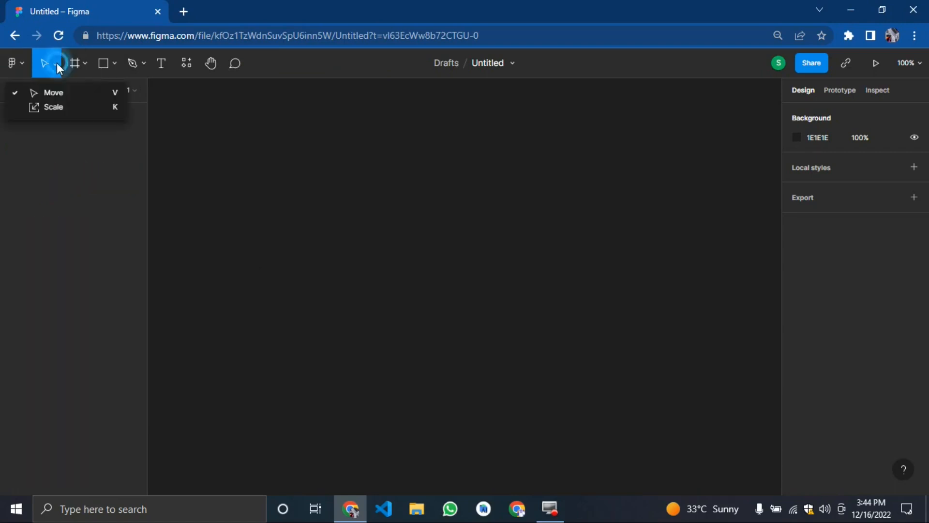
{"action": "left_click", "coordinate": [48, 91]}
Step: Add a frame with the iPhone 14 Pro Max preset to the canvas and delete it
{"action": "left_click", "coordinate": [82, 69]}
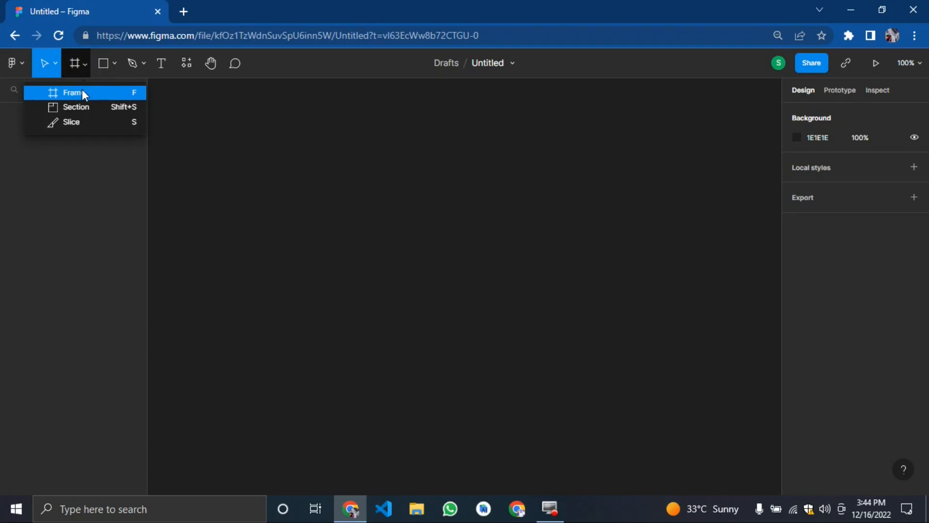
{"action": "left_click", "coordinate": [82, 91]}
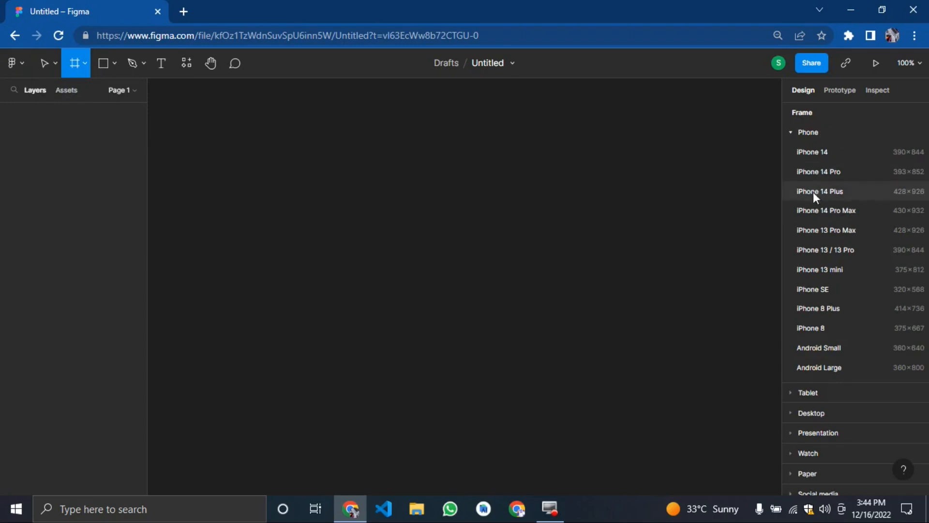
{"action": "scroll", "coordinate": [823, 341], "scroll_direction": "down", "scroll_amount": 2}
{"action": "scroll", "coordinate": [823, 342], "scroll_direction": "up", "scroll_amount": 2}
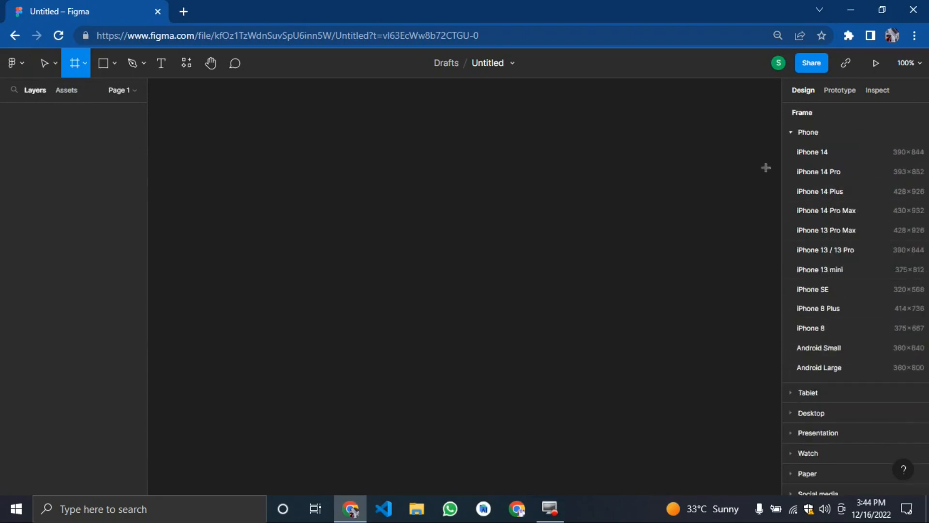
{"action": "left_click", "coordinate": [838, 213]}
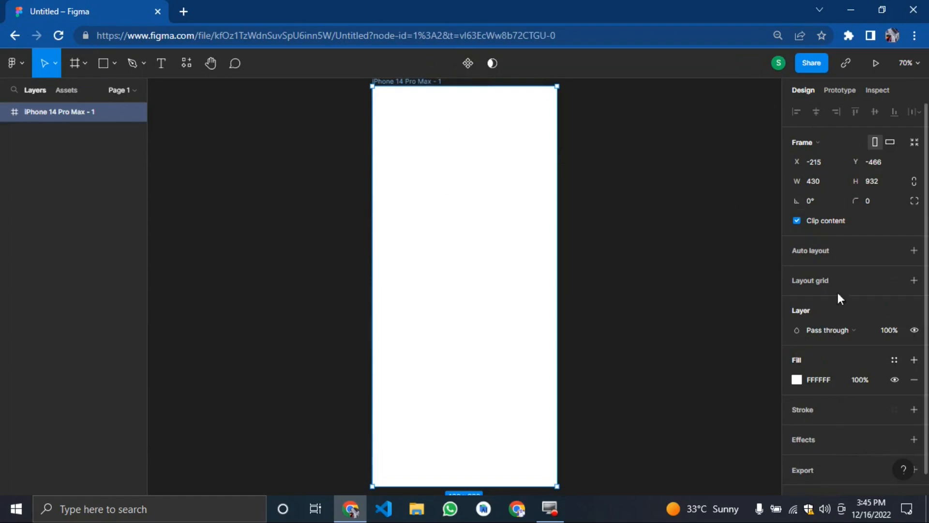
{"action": "key", "text": "Delete"}
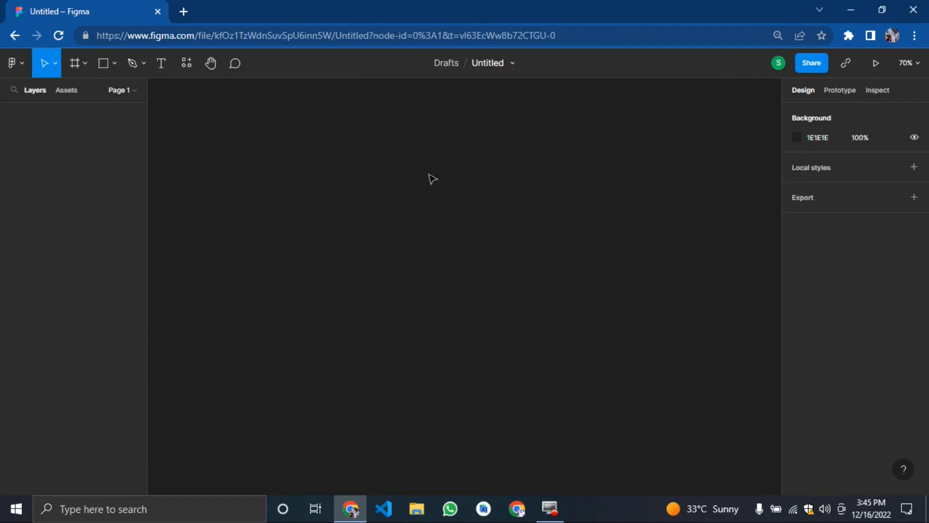
Step: Add a frame to the canvas using the Desktop preset, 1440 × 1024
{"action": "left_click", "coordinate": [84, 64]}
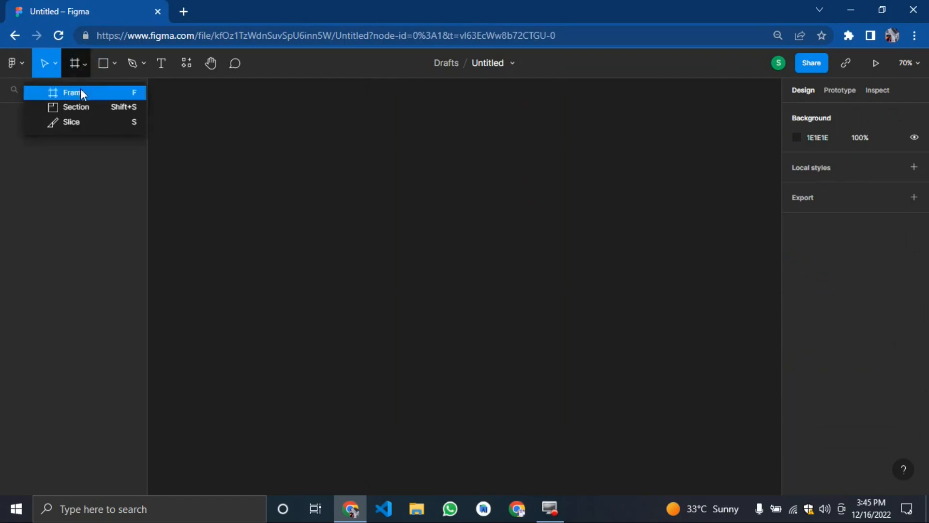
{"action": "left_click", "coordinate": [81, 88]}
{"action": "left_click", "coordinate": [68, 64]}
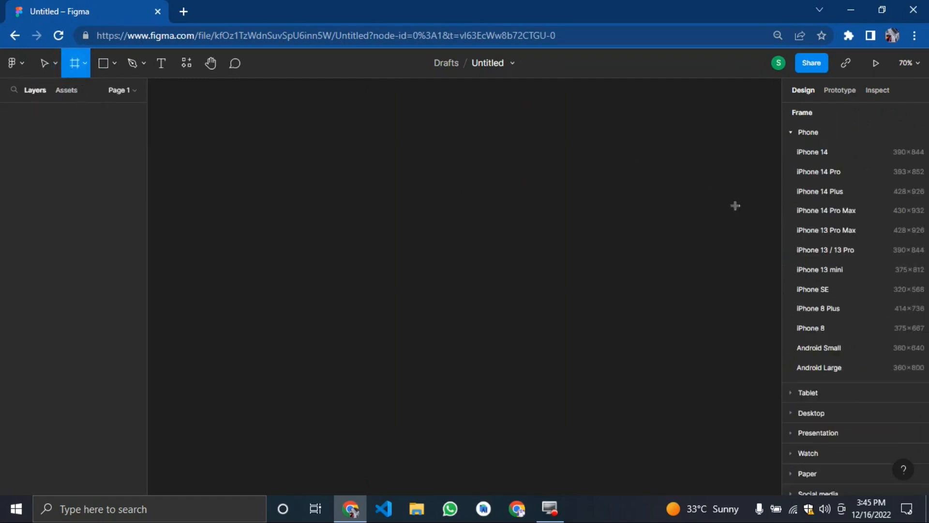
{"action": "left_click", "coordinate": [832, 418]}
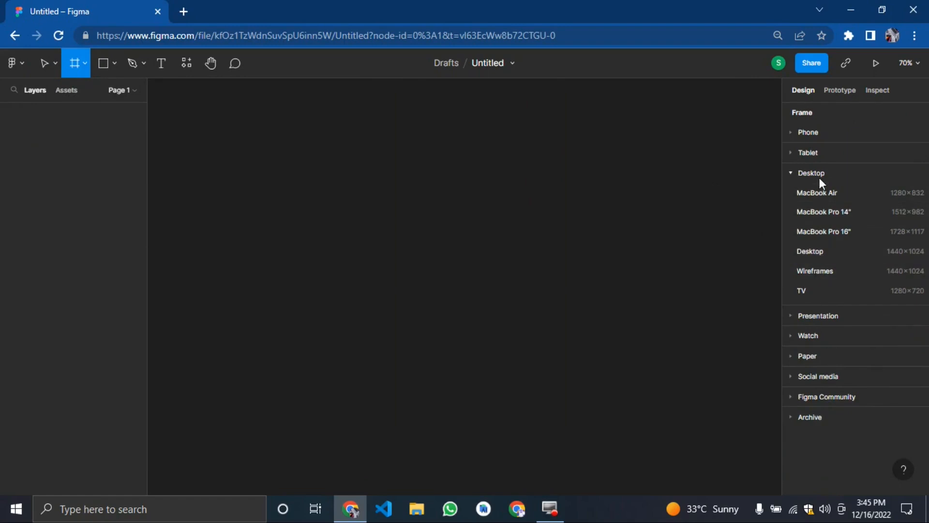
{"action": "left_click", "coordinate": [811, 252]}
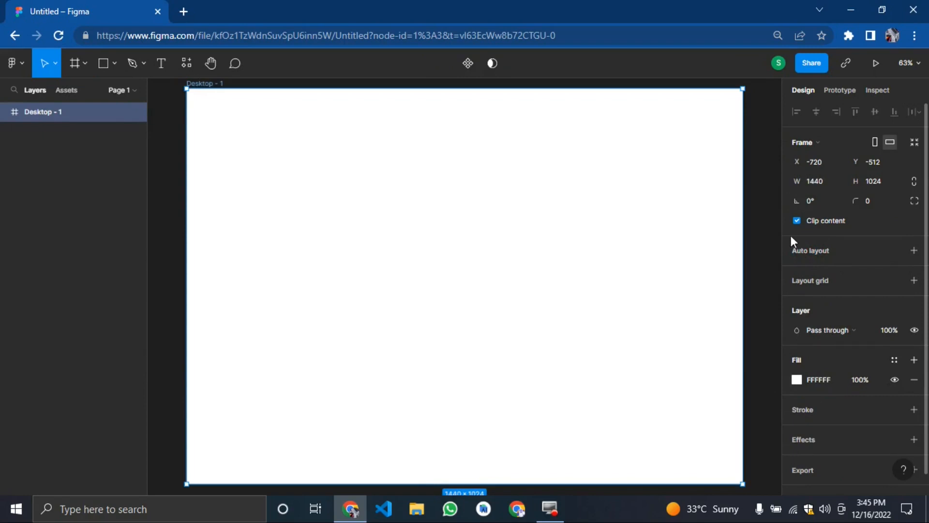
Step: Delete the Desktop frame and examine the options of the Frame, shape and Pen tools
{"action": "key", "text": "Delete"}
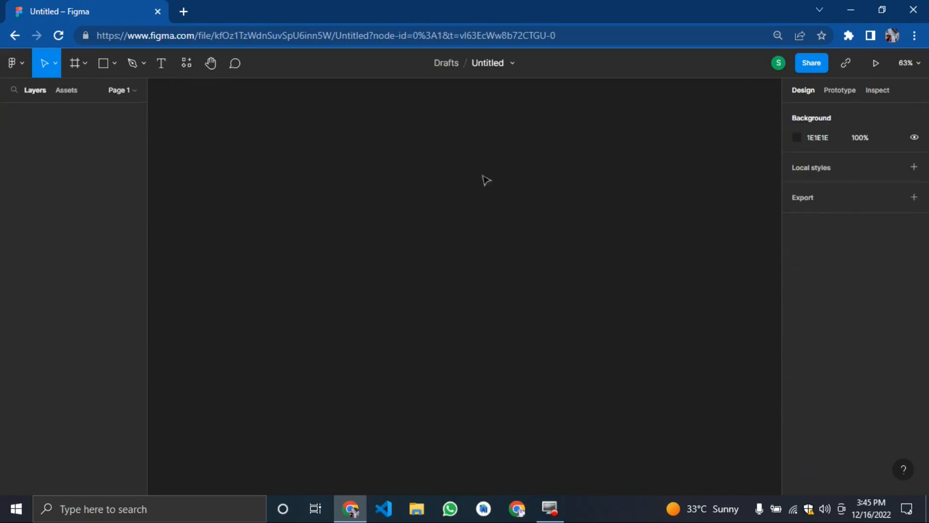
{"action": "left_click", "coordinate": [85, 63]}
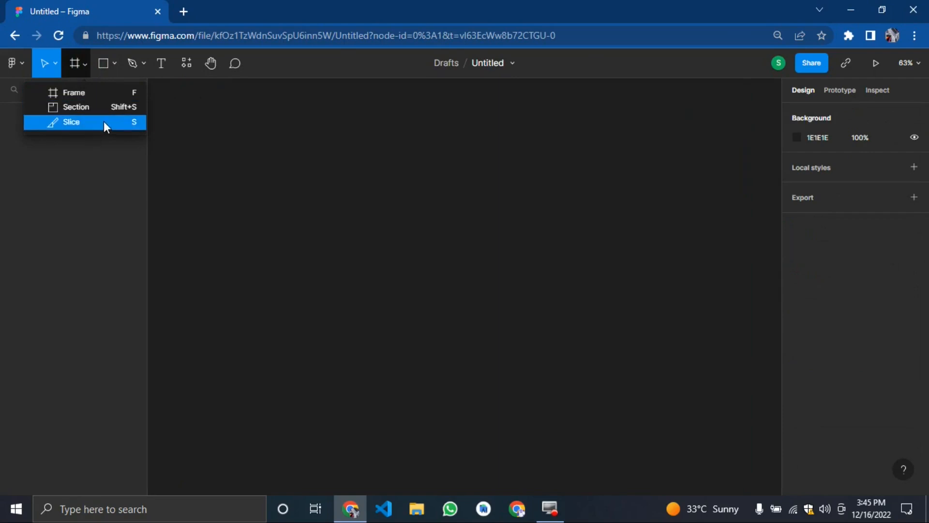
{"action": "left_click", "coordinate": [109, 63]}
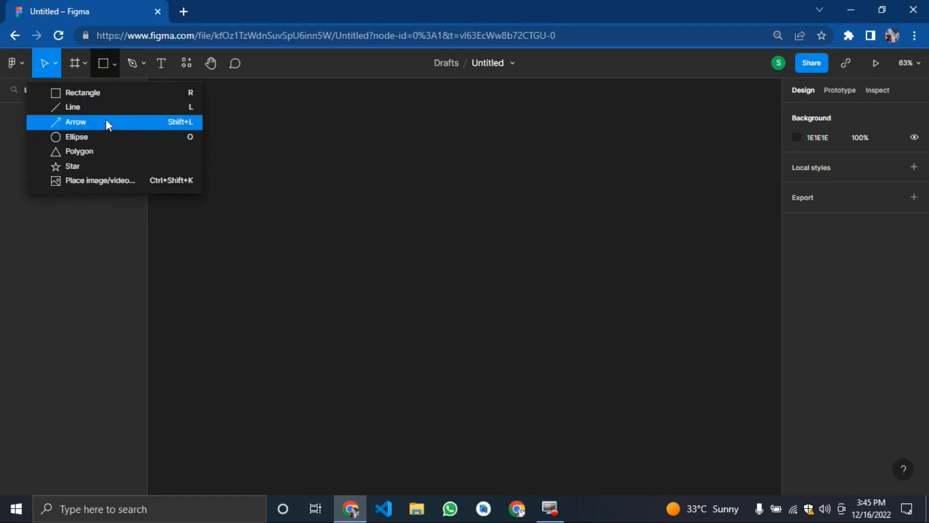
{"action": "left_click", "coordinate": [147, 58]}
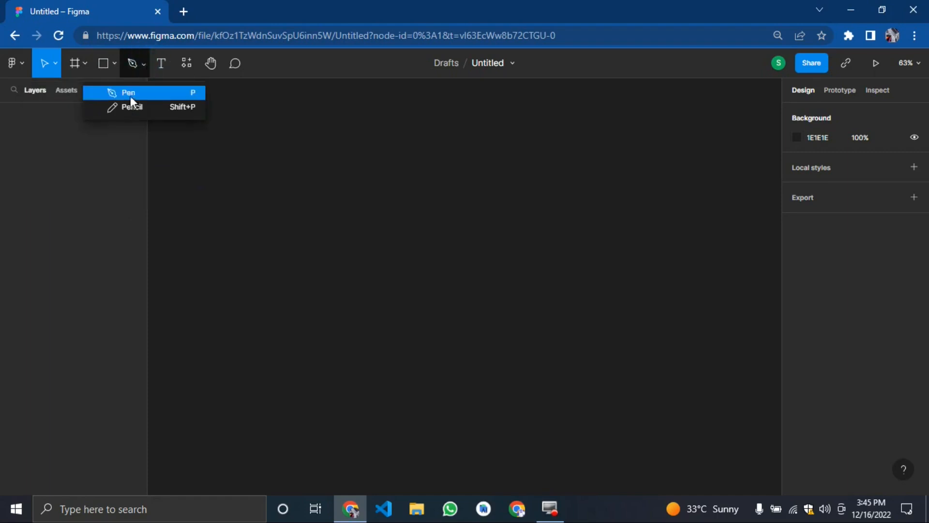
{"action": "left_click", "coordinate": [143, 63]}
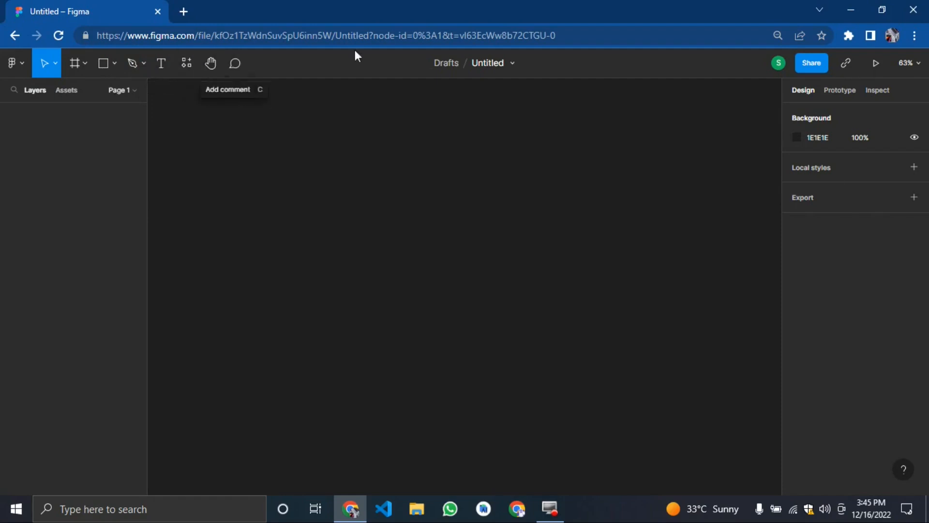
Step: Rename the file as UI Design Crash Course 2023
{"action": "left_click", "coordinate": [489, 65]}
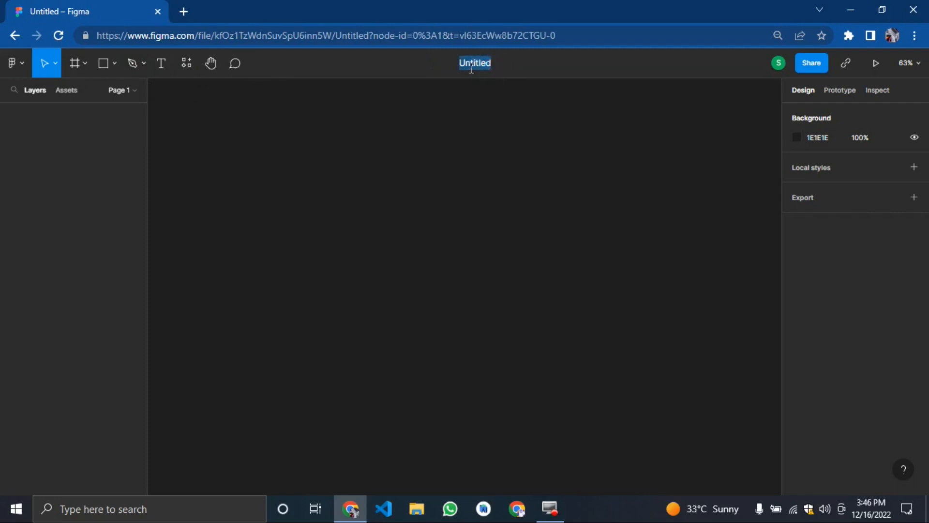
{"action": "type", "text": "UI Des"}
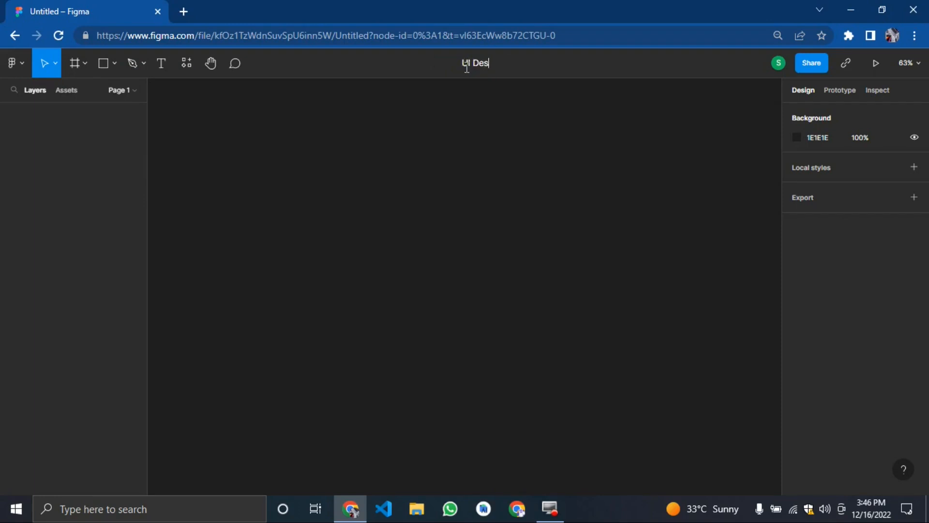
{"action": "type", "text": "ign Crash Course 2023"}
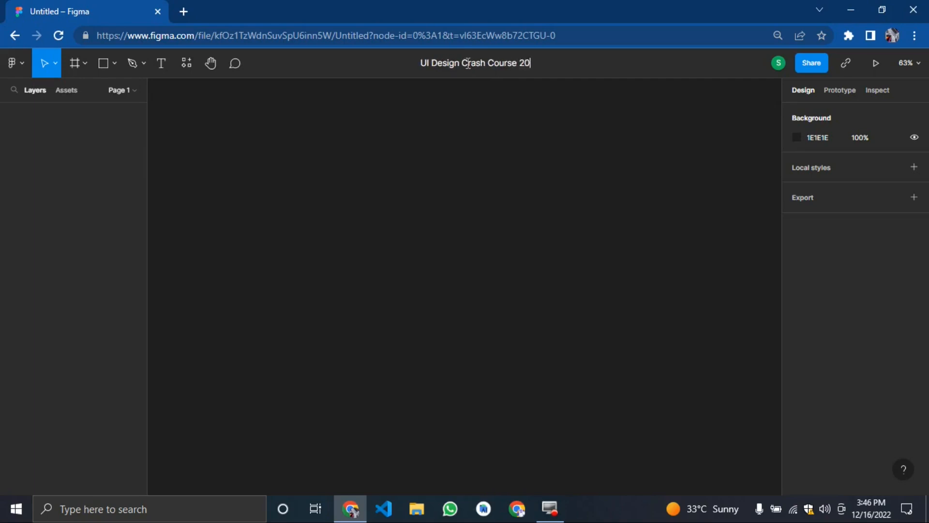
{"action": "key", "text": "Return"}
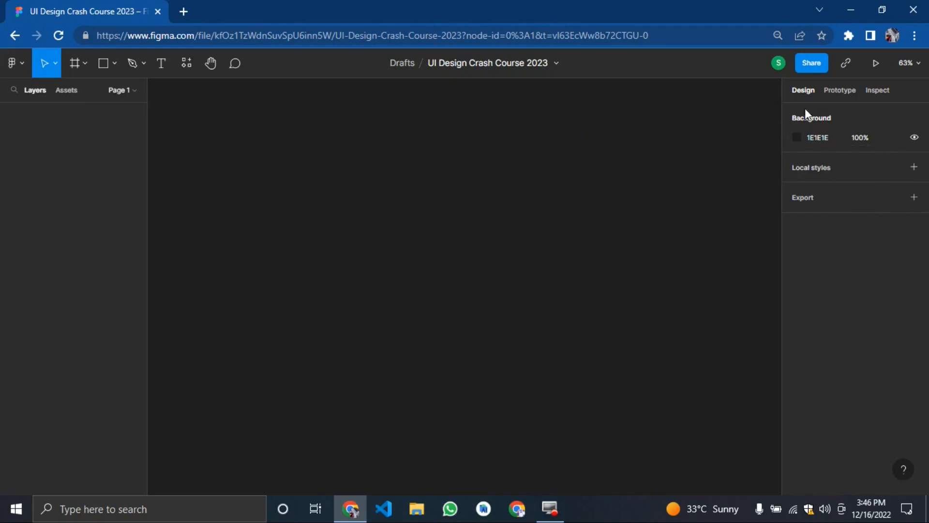
Step: Set the canvas background colour to black, 000000
{"action": "left_click", "coordinate": [796, 137]}
{"action": "left_click_drag", "start_coordinate": [724, 205], "coordinate": [502, 377]}
{"action": "left_click", "coordinate": [617, 230]}
Step: Show the prototype settings and switch the device preview to landscape and back to portrait
{"action": "left_click", "coordinate": [851, 90]}
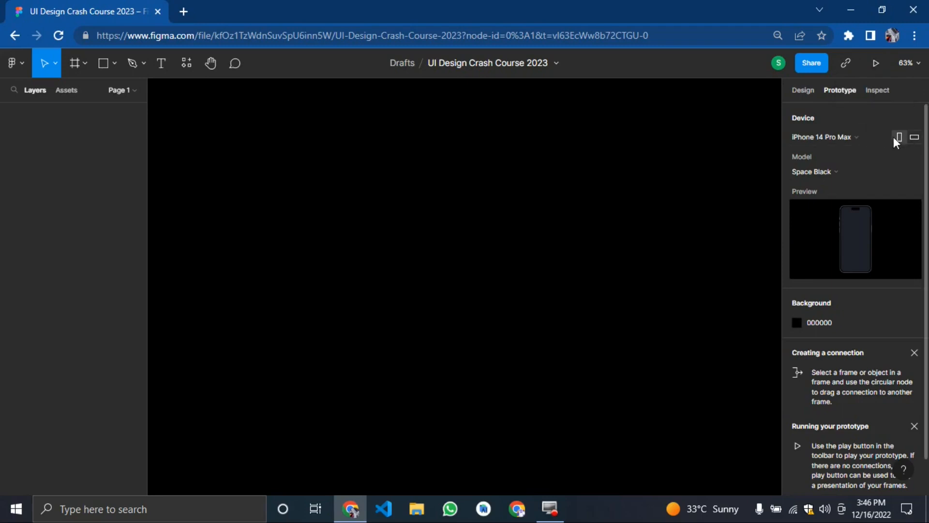
{"action": "left_click", "coordinate": [915, 138]}
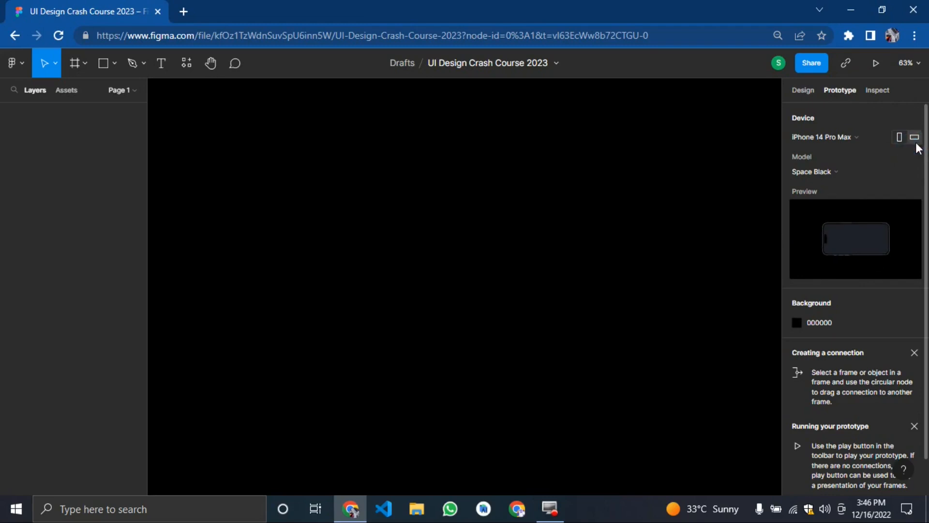
{"action": "left_click", "coordinate": [899, 138]}
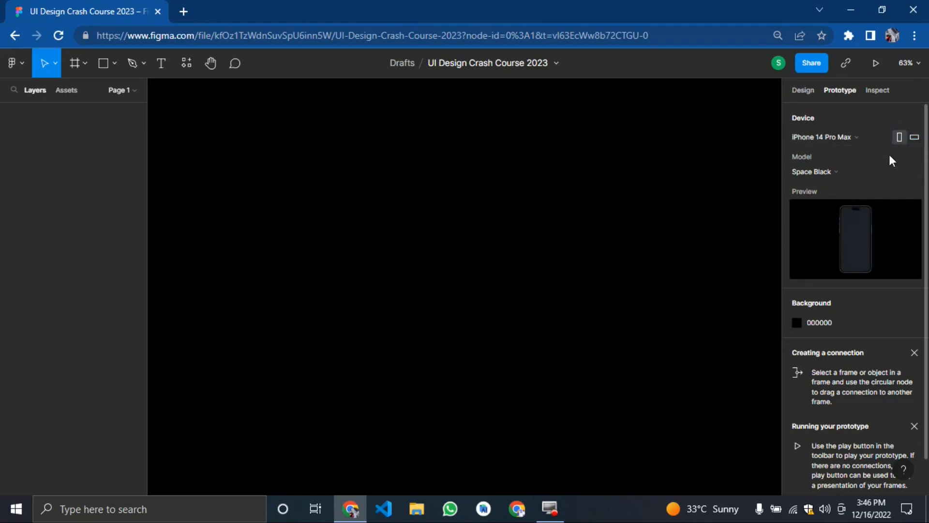
{"action": "left_click", "coordinate": [647, 153]}
{"action": "left_click", "coordinate": [650, 155]}
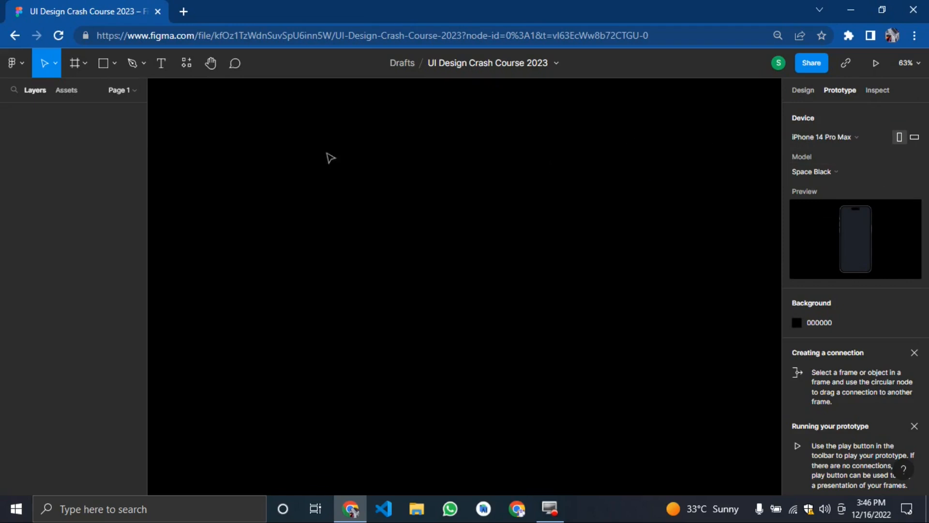
Step: Add a frame to the black canvas using the iPhone 14 Pro Max preset, 430 × 932
{"action": "left_click", "coordinate": [86, 74]}
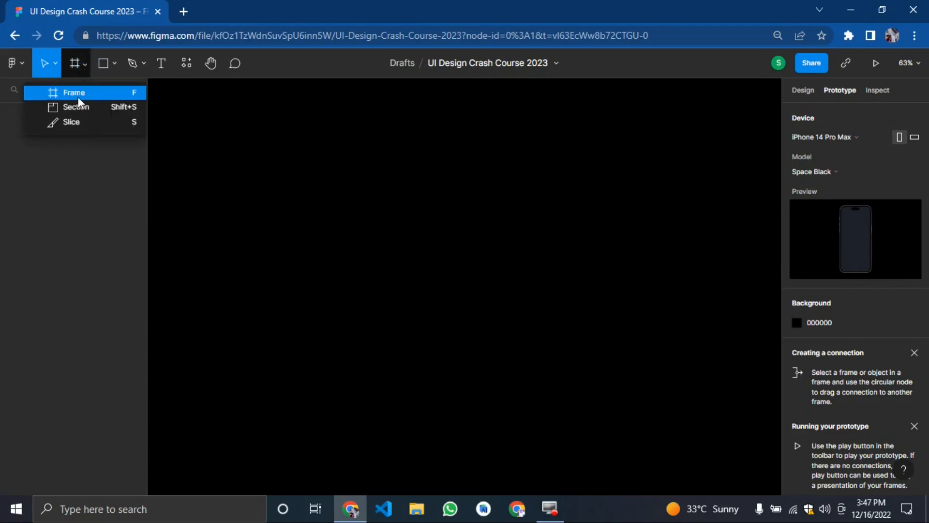
{"action": "left_click", "coordinate": [79, 94]}
{"action": "left_click", "coordinate": [817, 133]}
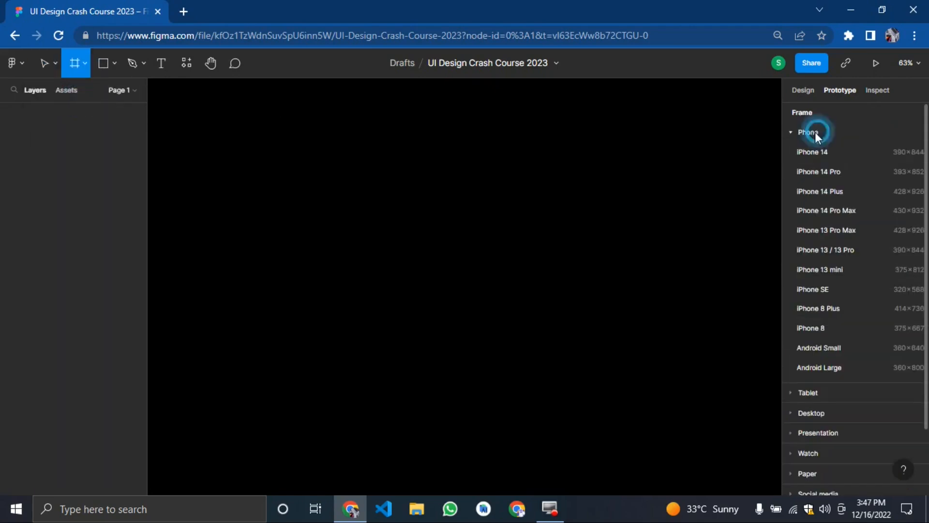
{"action": "left_click", "coordinate": [823, 208]}
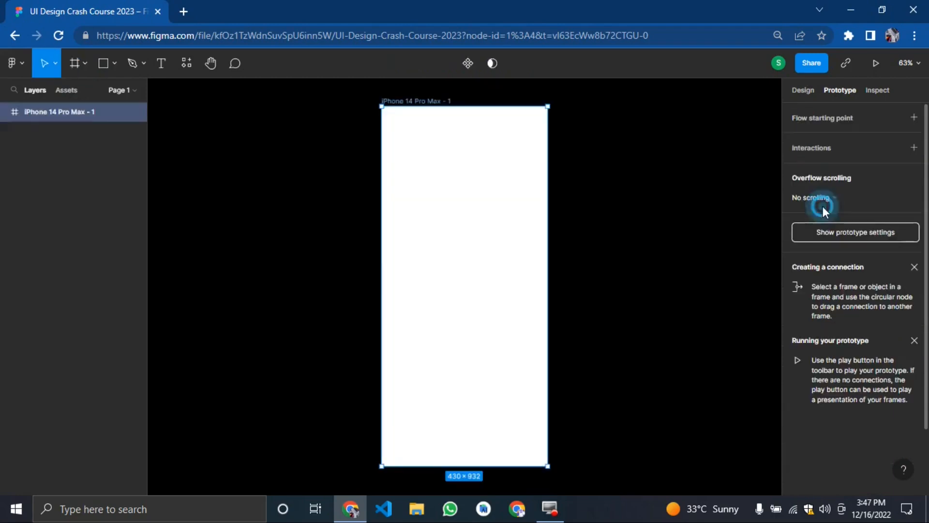
{"action": "left_click", "coordinate": [686, 236]}
Step: Resize the iPhone 14 Pro Max frame to a width of 500 and a height of 1500
{"action": "left_click", "coordinate": [388, 159]}
{"action": "left_click", "coordinate": [807, 90]}
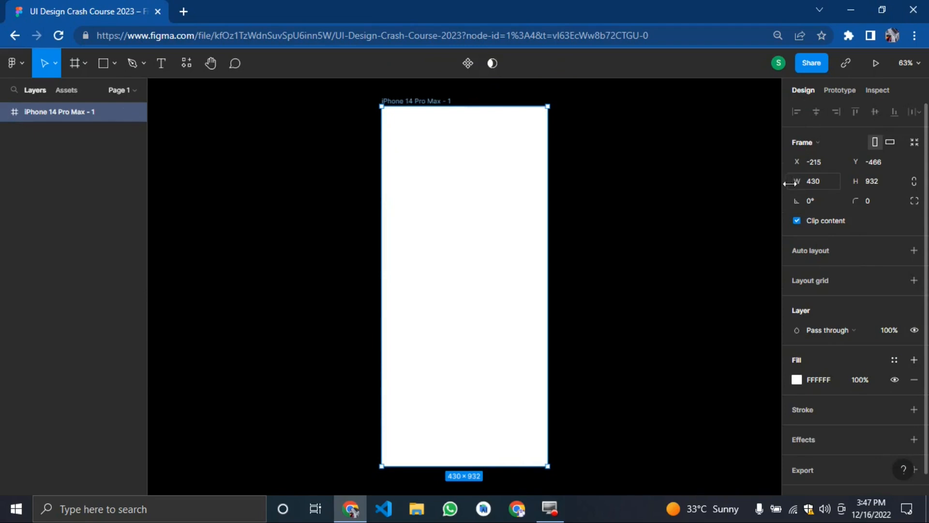
{"action": "left_click", "coordinate": [811, 182]}
{"action": "key", "text": "Return"}
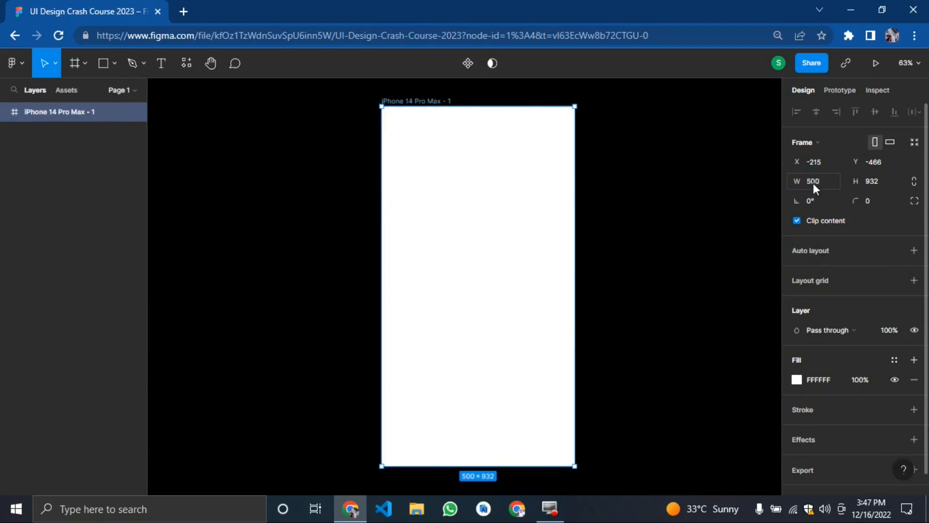
{"action": "left_click", "coordinate": [878, 183]}
{"action": "type", "text": "1500"}
{"action": "key", "text": "Return"}
{"action": "scroll", "coordinate": [699, 272], "scroll_direction": "down", "scroll_amount": 2}
{"action": "scroll", "coordinate": [702, 274], "scroll_direction": "up", "scroll_amount": 2}
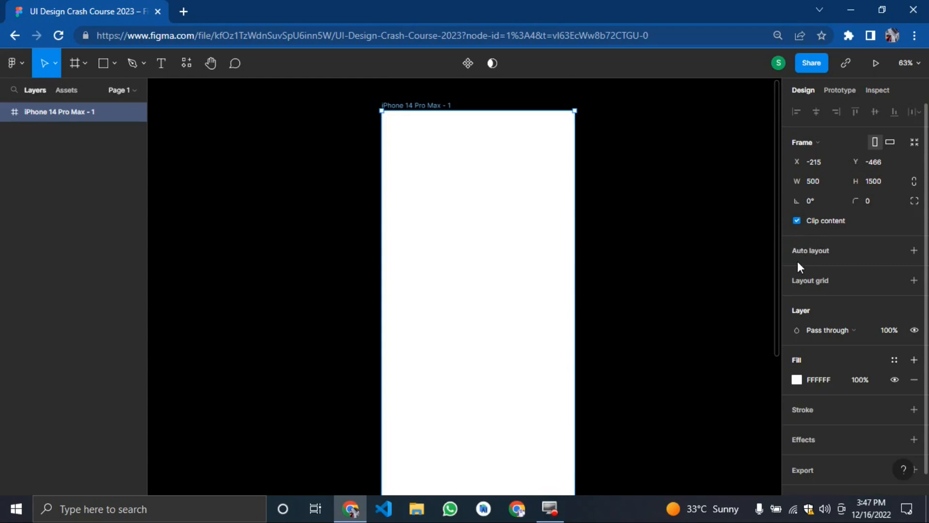
Step: Change the frame's fill to red and finally to blue 0008CB at 100% opacity
{"action": "left_click", "coordinate": [797, 379]}
{"action": "mouse_move", "coordinate": [762, 291]}
{"action": "left_mouse_down"}
{"action": "mouse_move", "coordinate": [817, 206]}
{"action": "mouse_move", "coordinate": [807, 213]}
{"action": "left_mouse_up"}
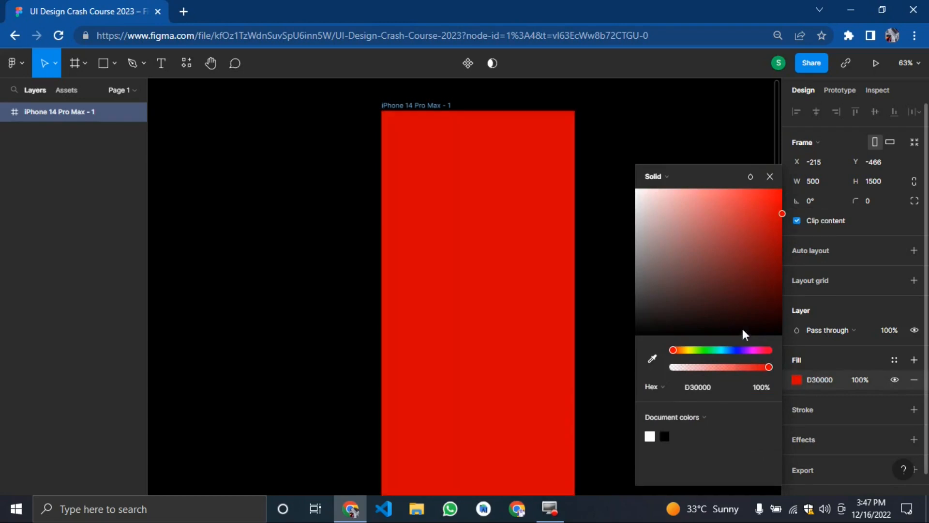
{"action": "left_click", "coordinate": [723, 366]}
{"action": "left_click", "coordinate": [736, 349]}
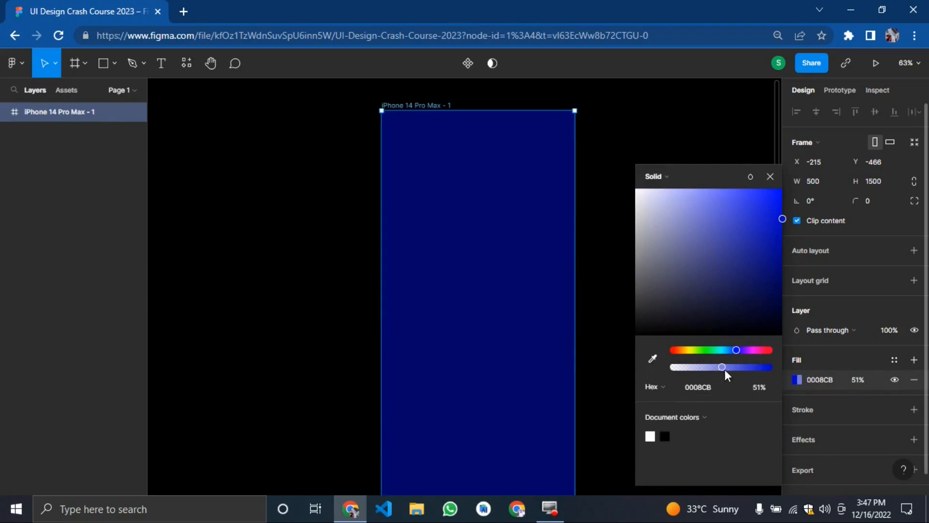
{"action": "left_click_drag", "start_coordinate": [717, 368], "coordinate": [767, 367]}
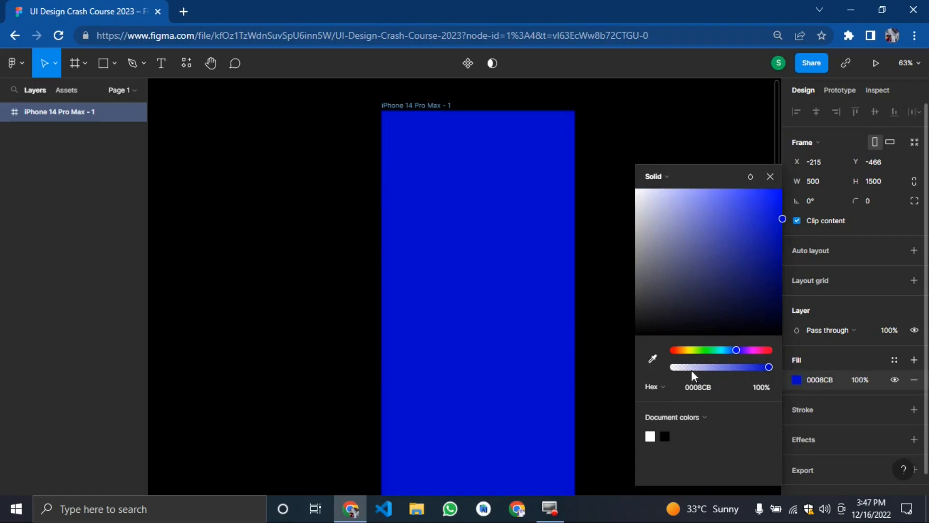
{"action": "left_click", "coordinate": [633, 373]}
{"action": "left_click", "coordinate": [507, 219]}
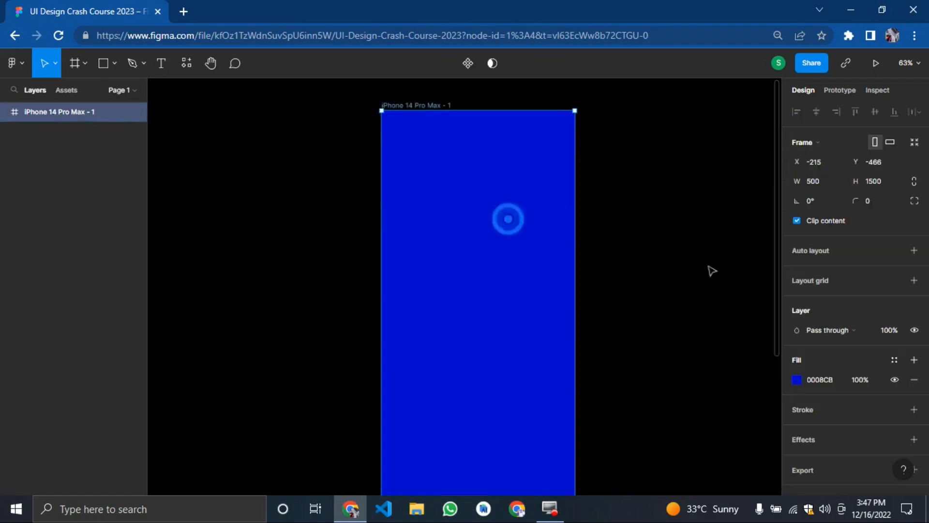
Step: Add an inside stroke of width 1 to the frame and colour it yellow, BDCD00
{"action": "left_click", "coordinate": [802, 410]}
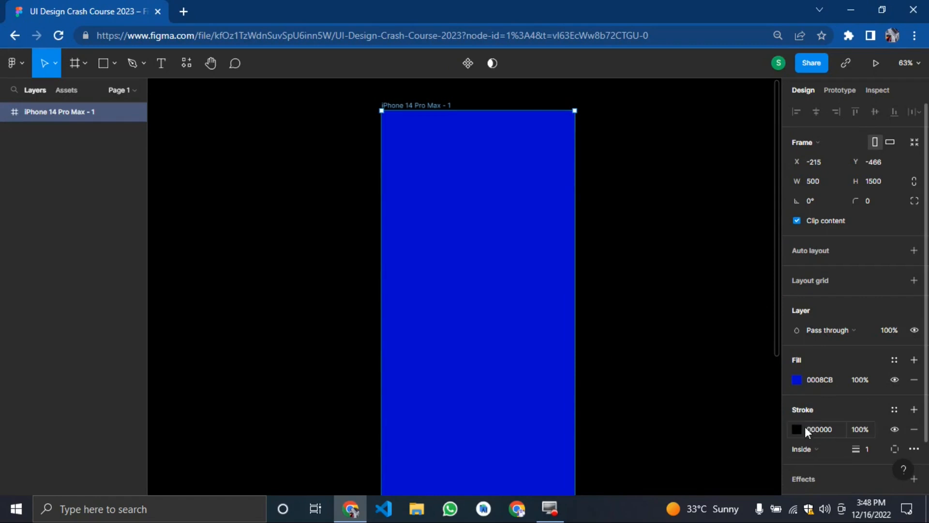
{"action": "left_click", "coordinate": [800, 428]}
{"action": "mouse_move", "coordinate": [750, 311]}
{"action": "left_mouse_down"}
{"action": "mouse_move", "coordinate": [625, 381]}
{"action": "mouse_move", "coordinate": [596, 365]}
{"action": "mouse_move", "coordinate": [668, 317]}
{"action": "mouse_move", "coordinate": [621, 161]}
{"action": "left_mouse_up"}
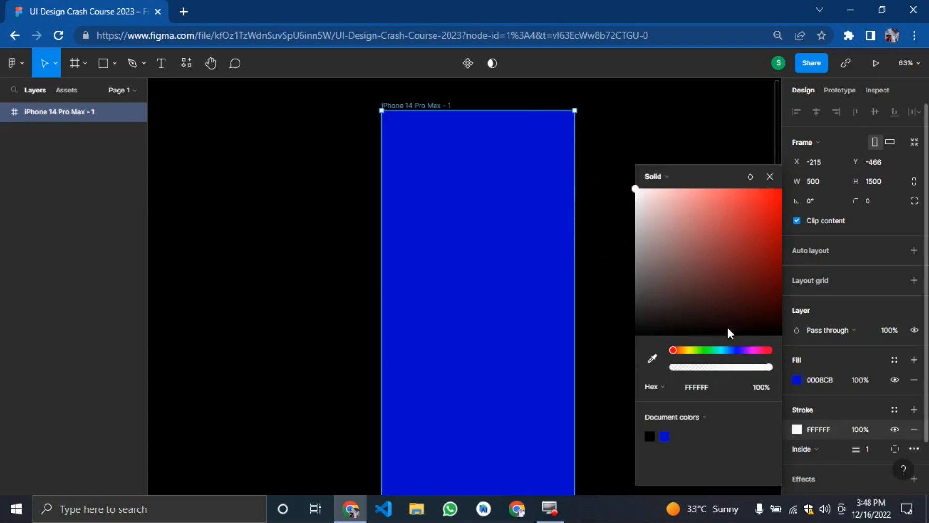
{"action": "left_click", "coordinate": [691, 351]}
{"action": "left_click_drag", "start_coordinate": [729, 289], "coordinate": [782, 217]}
{"action": "left_click", "coordinate": [588, 168]}
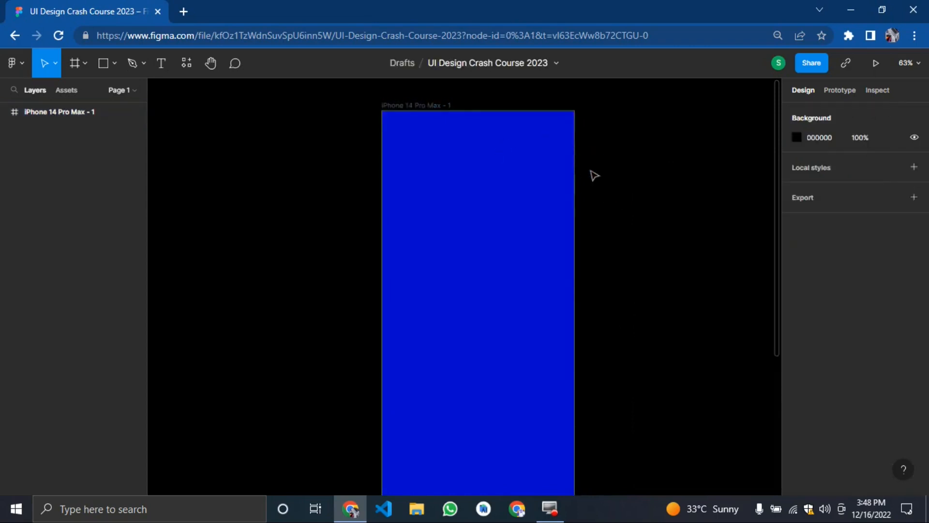
Step: Inspect the yellow stroke along the blue frame's edge up close and delete the frame
{"action": "key", "text": "shift+0"}
{"action": "key", "text": "plus"}
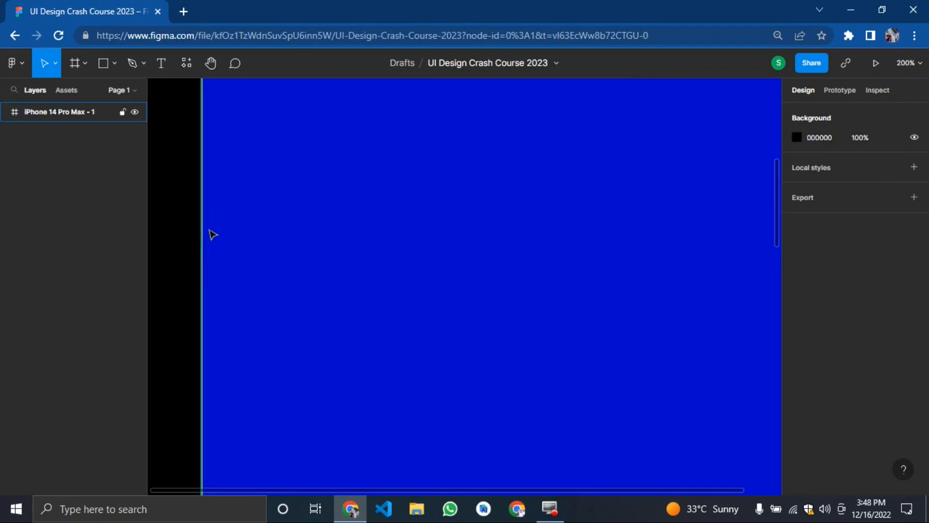
{"action": "key", "text": "minus"}
{"action": "key", "text": "minus"}
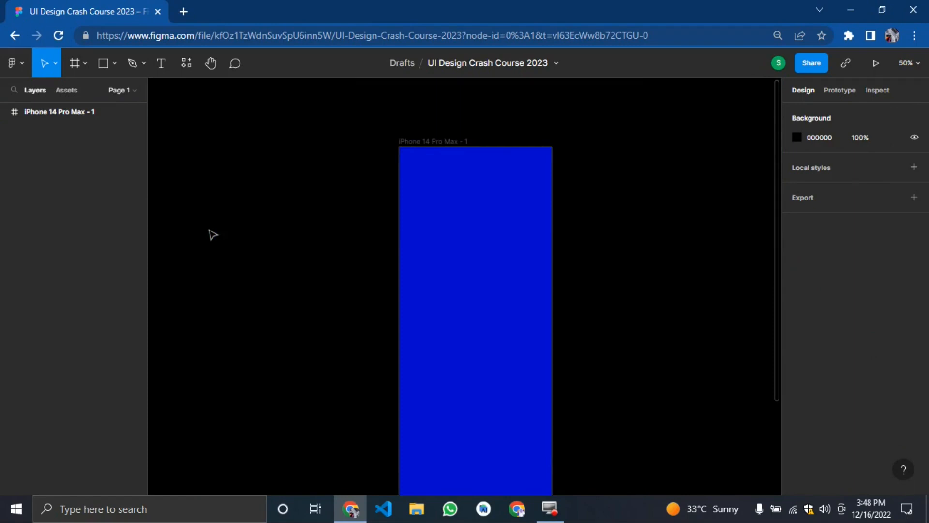
{"action": "left_click", "coordinate": [399, 237]}
{"action": "scroll", "coordinate": [757, 359], "scroll_direction": "down", "scroll_amount": 1}
{"action": "scroll", "coordinate": [877, 356], "scroll_direction": "down", "scroll_amount": 2}
{"action": "scroll", "coordinate": [878, 356], "scroll_direction": "up", "scroll_amount": 2}
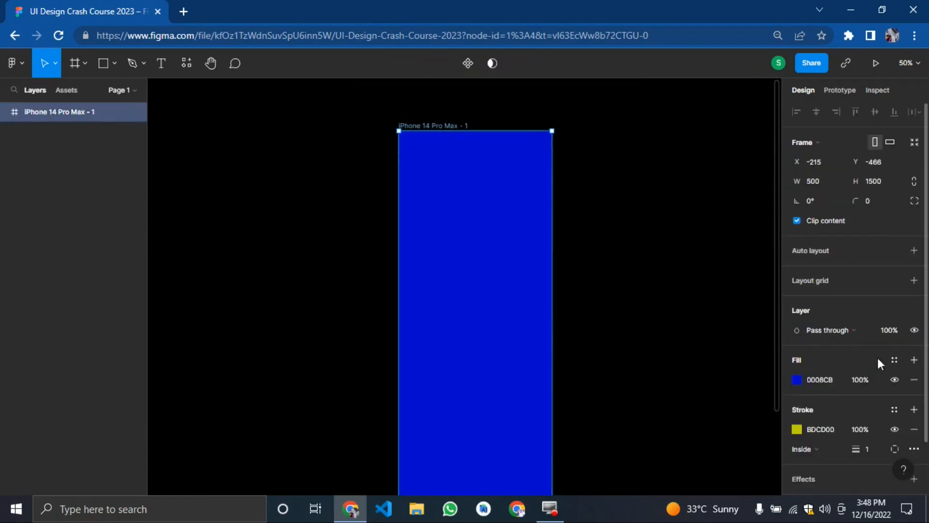
{"action": "scroll", "coordinate": [587, 306], "scroll_direction": "down", "scroll_amount": 1}
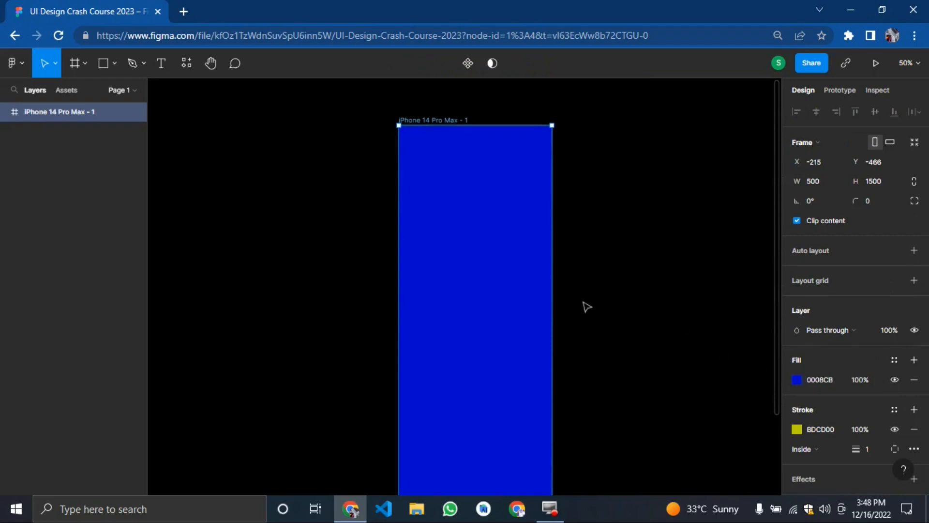
{"action": "key", "text": "Delete"}
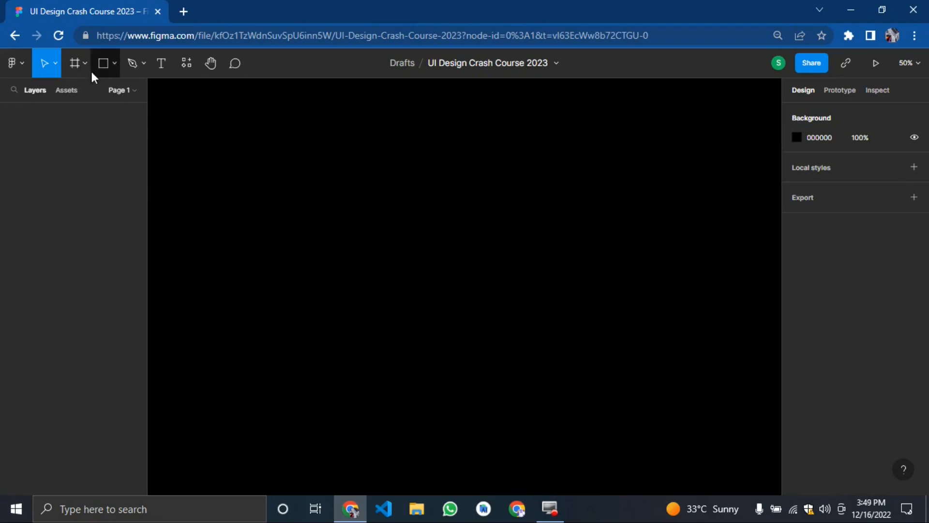
Step: Add a new iPhone 14 Pro Max frame, 430 × 932, to the empty canvas and view it at 50%
{"action": "left_click", "coordinate": [78, 62]}
{"action": "left_click", "coordinate": [76, 94]}
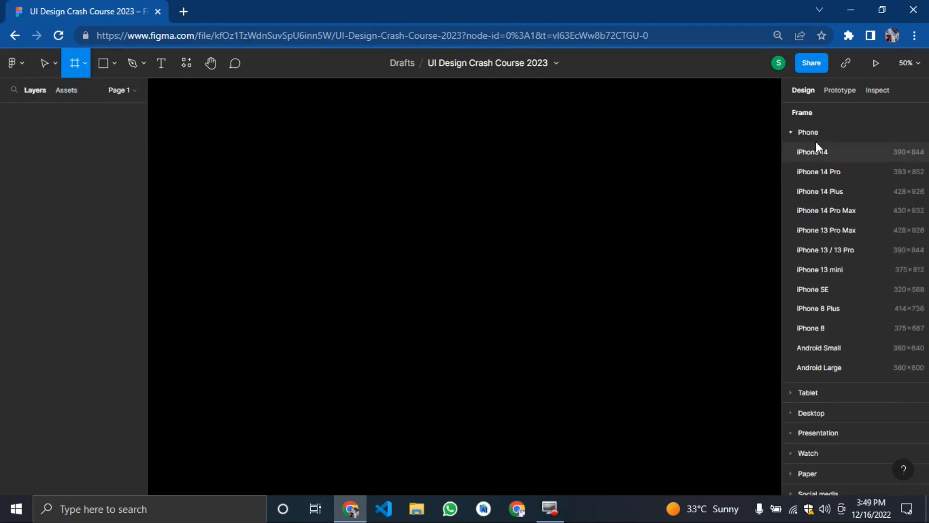
{"action": "left_click", "coordinate": [818, 211]}
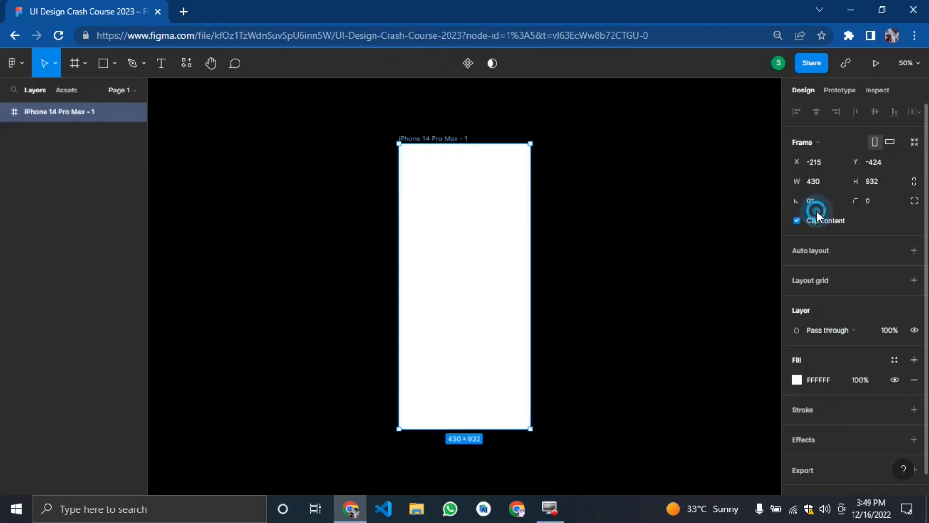
{"action": "key", "text": "shift+0"}
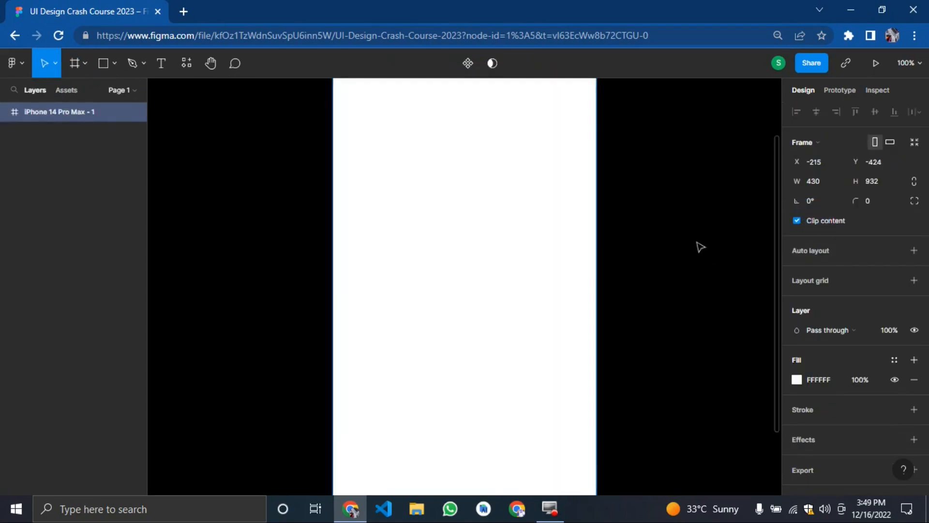
{"action": "key", "text": "minus"}
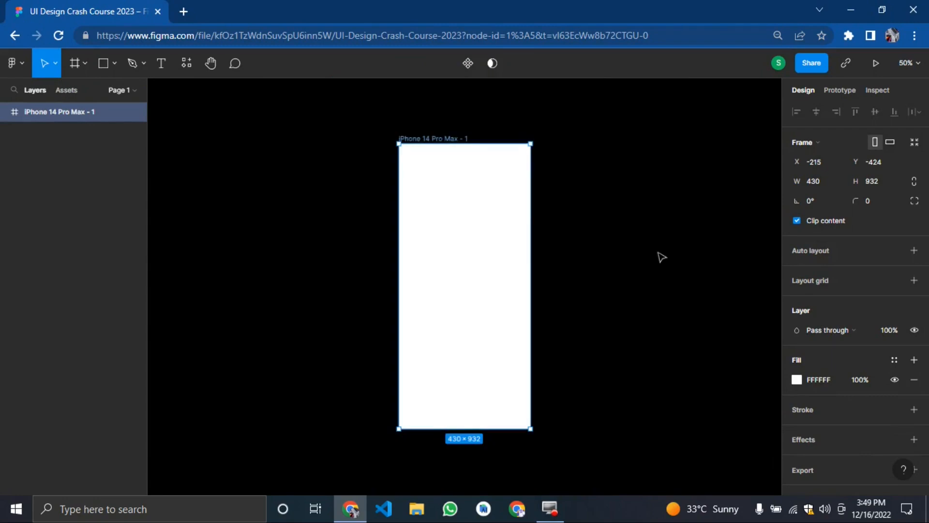
Step: Round the corners of the iPhone 14 Pro Max frame with a corner radius of 21
{"action": "left_click", "coordinate": [656, 242]}
{"action": "left_click", "coordinate": [511, 234]}
{"action": "left_click", "coordinate": [870, 201]}
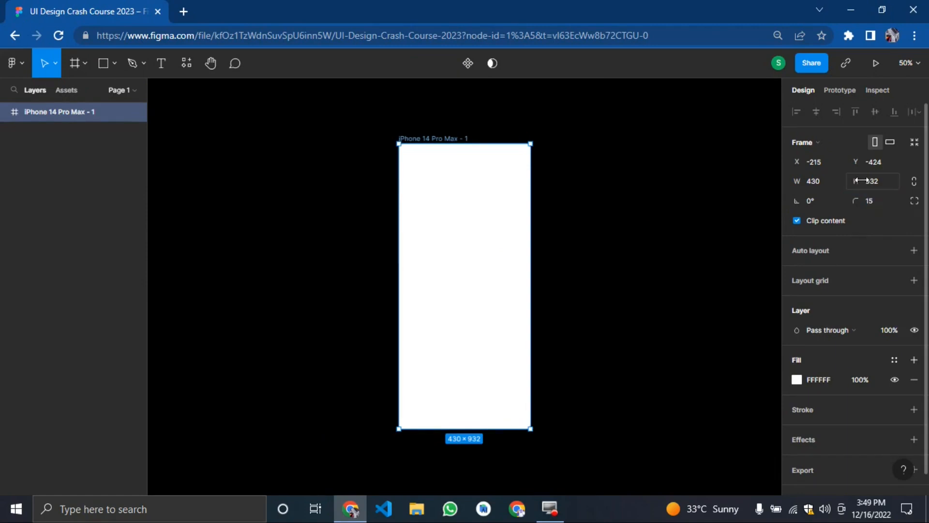
{"action": "left_click", "coordinate": [559, 439]}
{"action": "left_click", "coordinate": [513, 417]}
{"action": "left_click", "coordinate": [879, 198]}
{"action": "type", "text": "21"}
{"action": "key", "text": "Return"}
{"action": "left_click", "coordinate": [770, 234]}
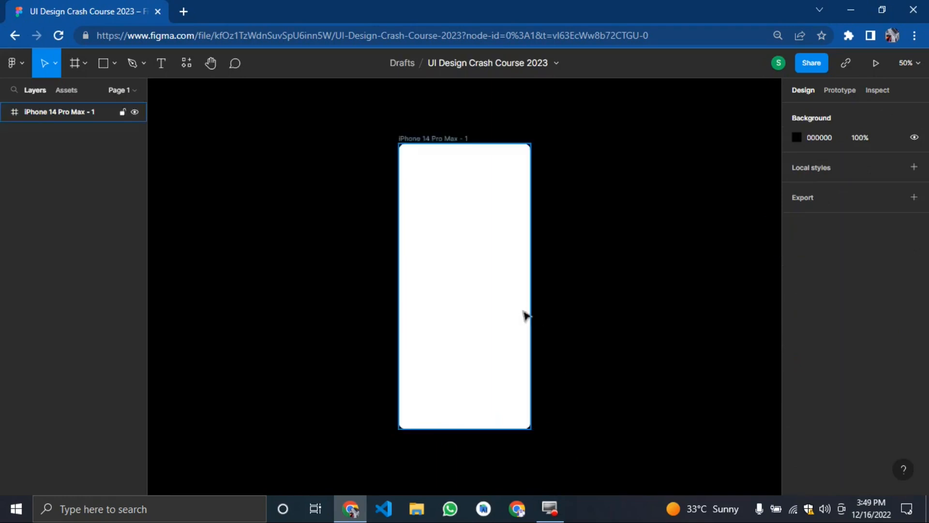
Step: View the rounded frame at 100% and 50% zoom, and settle on a 59% view that shows it whole
{"action": "left_click", "coordinate": [906, 64]}
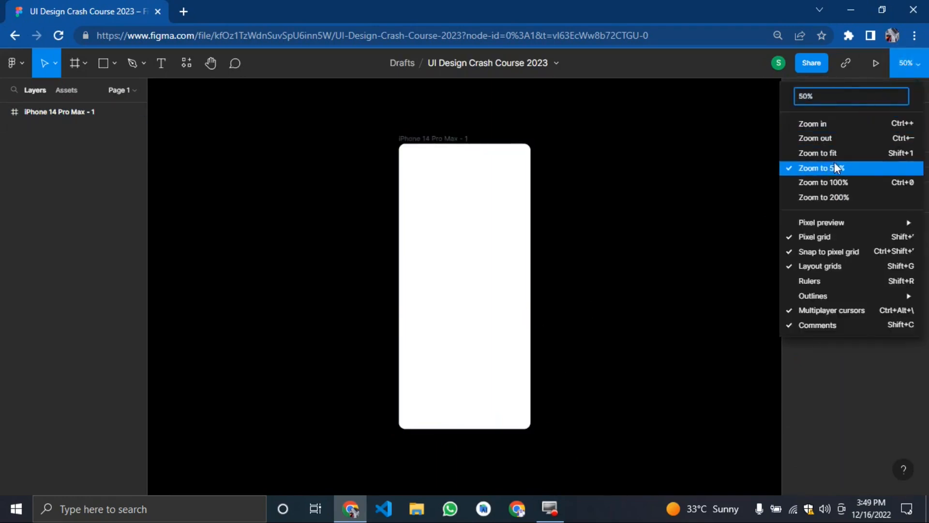
{"action": "left_click", "coordinate": [806, 187]}
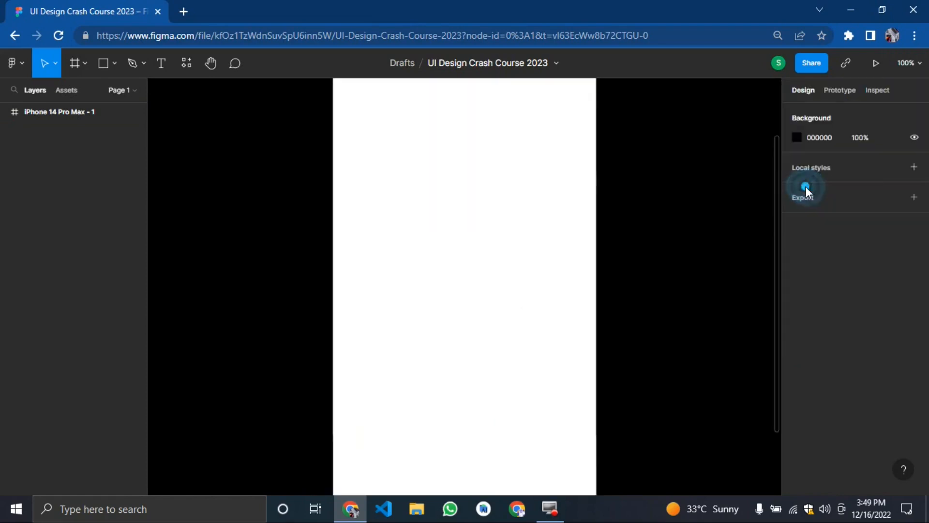
{"action": "left_click", "coordinate": [898, 62]}
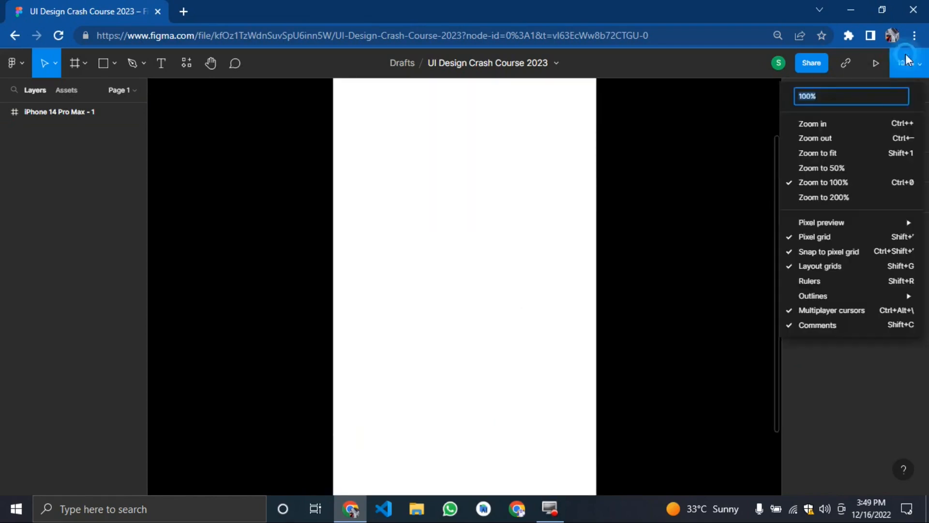
{"action": "left_click", "coordinate": [828, 139]}
{"action": "left_click", "coordinate": [586, 220]}
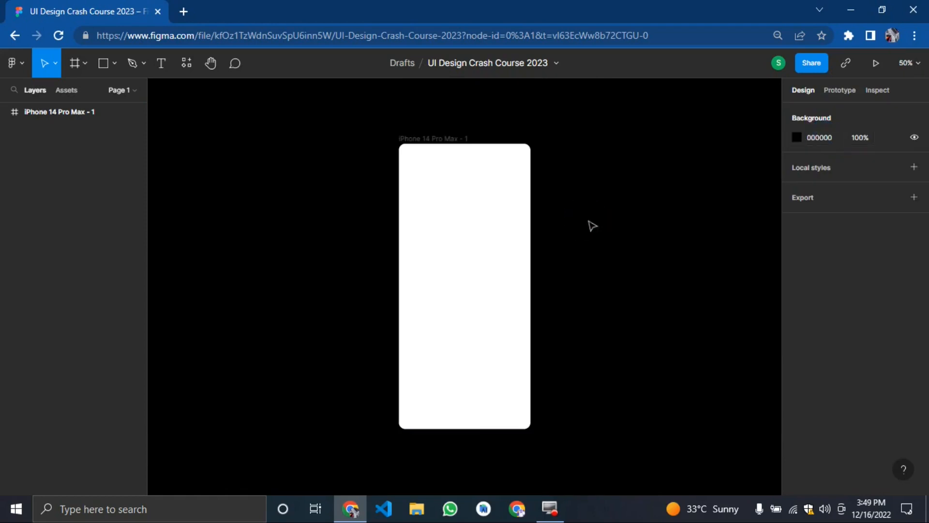
{"action": "key", "text": "shift+0"}
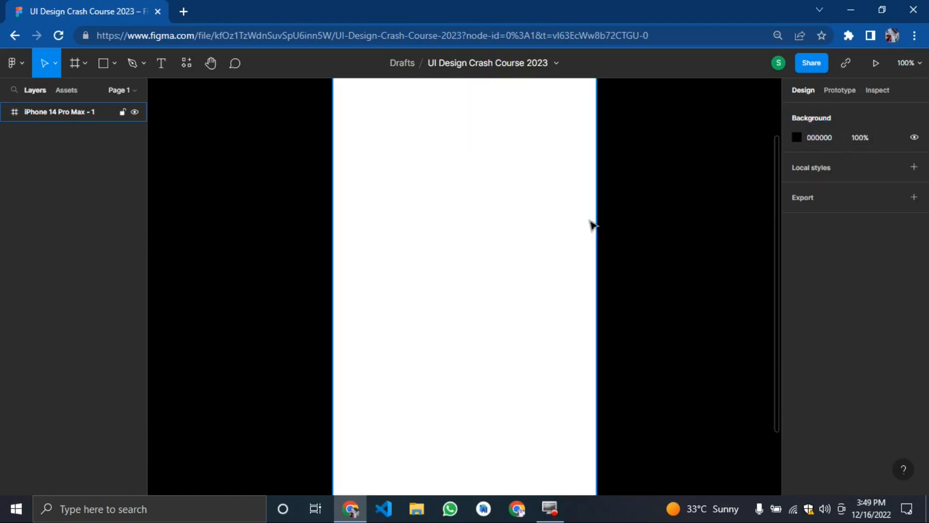
{"action": "scroll", "coordinate": [591, 225], "scroll_direction": "down", "scroll_amount": 5}
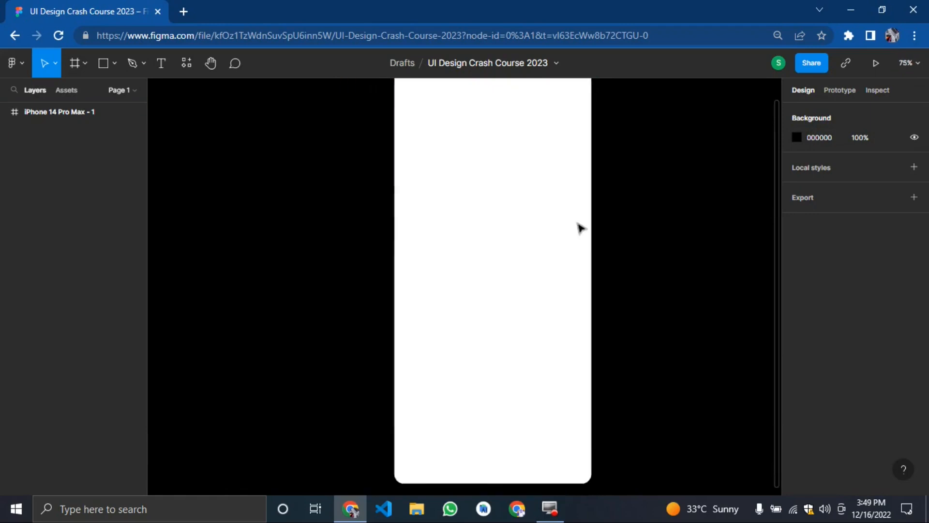
{"action": "scroll", "coordinate": [613, 240], "scroll_direction": "up", "scroll_amount": 1}
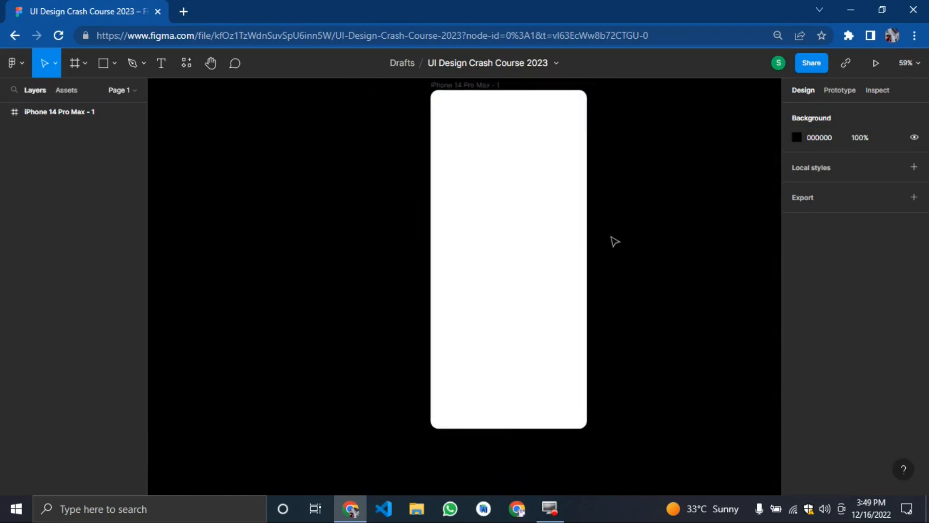
{"action": "scroll", "coordinate": [678, 249], "scroll_direction": "up", "scroll_amount": 1}
Step: Move the frame to X -722, Y -399 on the canvas and rename it Splash
{"action": "left_click", "coordinate": [512, 211]}
{"action": "left_click_drag", "start_coordinate": [512, 211], "coordinate": [326, 218]}
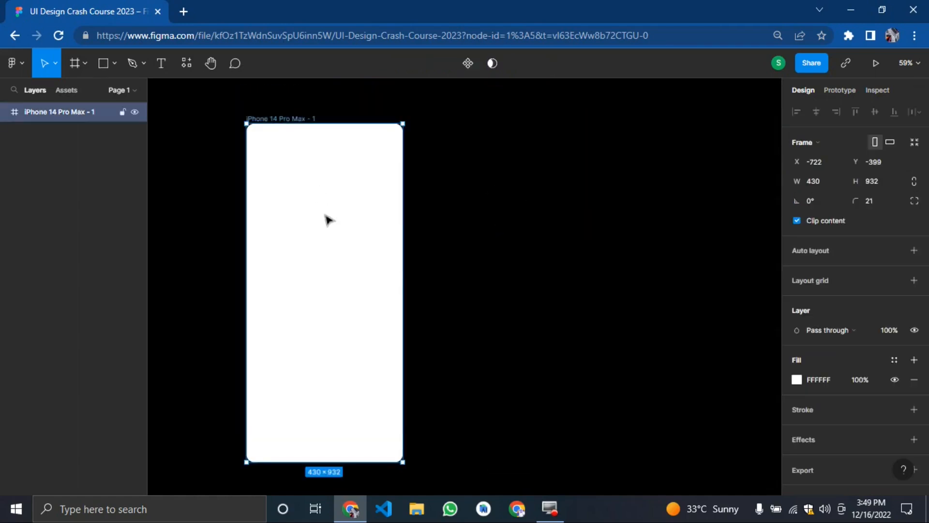
{"action": "double_click", "coordinate": [270, 119]}
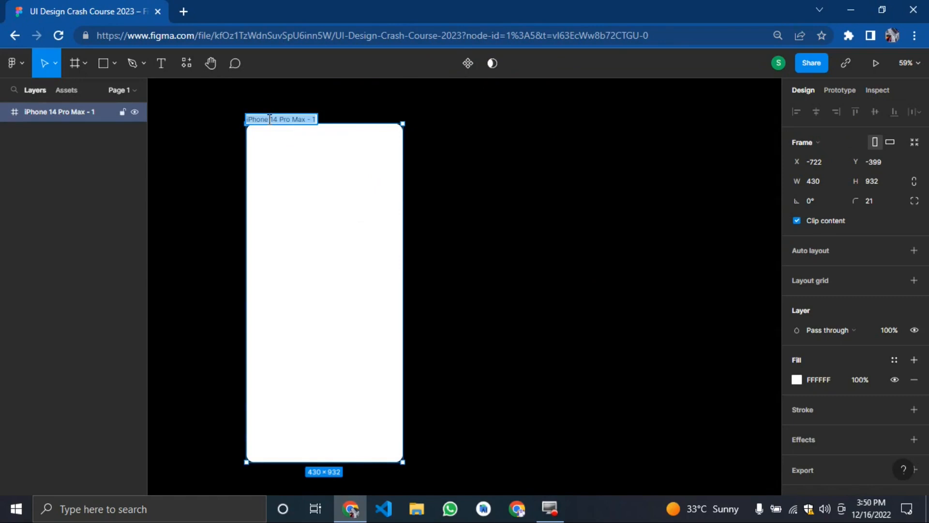
{"action": "type", "text": "Splas"}
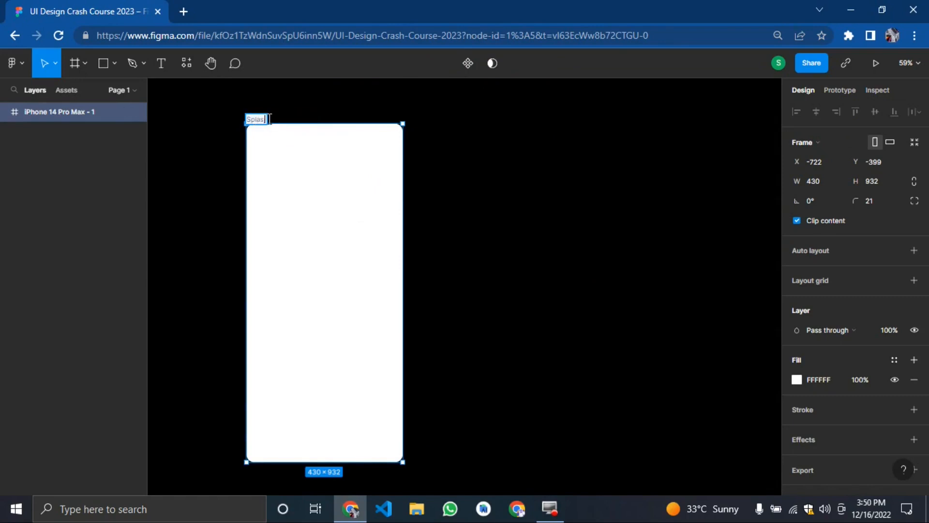
{"action": "key", "text": "BackSpace"}
{"action": "key", "text": "BackSpace"}
{"action": "type", "text": "sh"}
{"action": "left_click", "coordinate": [501, 274]}
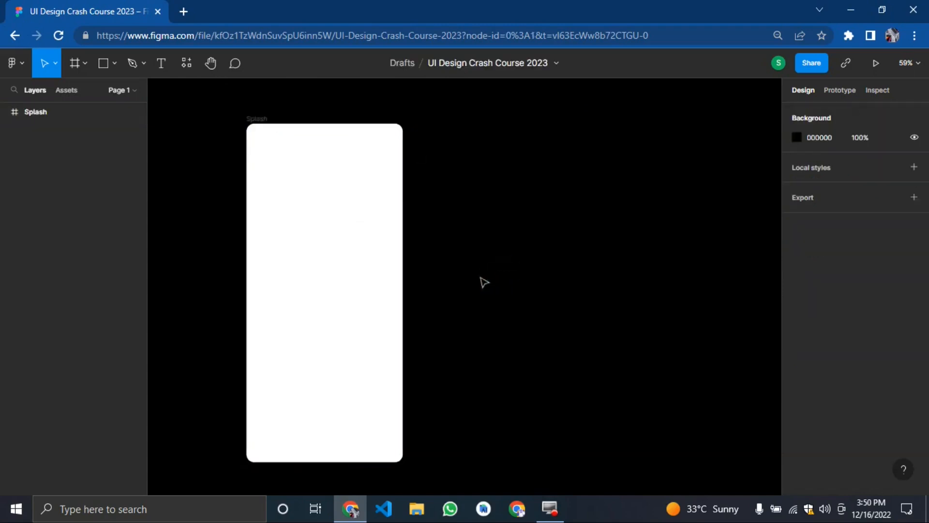
Step: Change the Splash frame's fill type from Solid to Image and start choosing an image file for it
{"action": "left_click", "coordinate": [388, 233]}
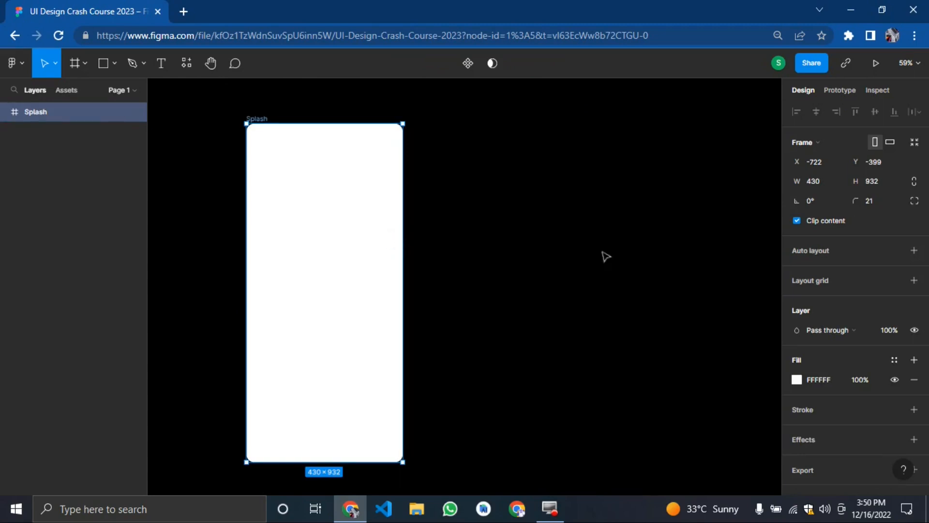
{"action": "left_click", "coordinate": [797, 377]}
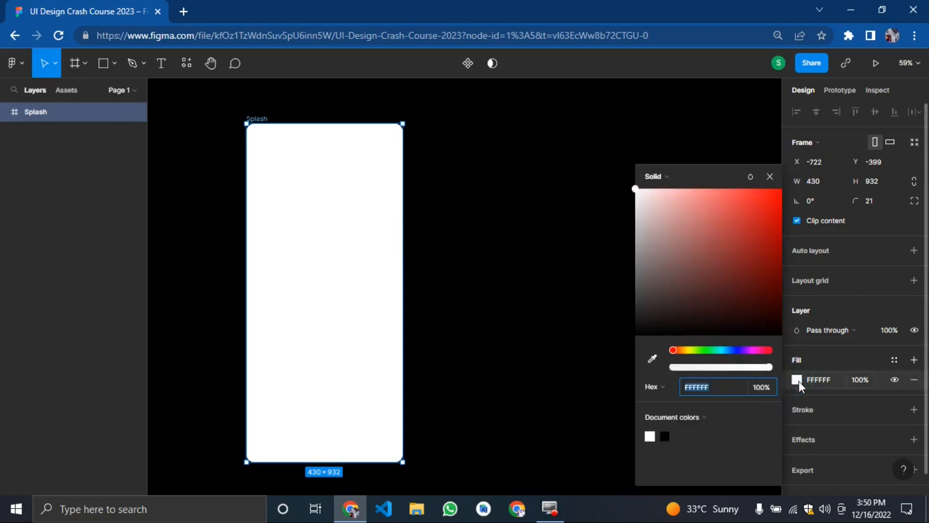
{"action": "left_click", "coordinate": [667, 178]}
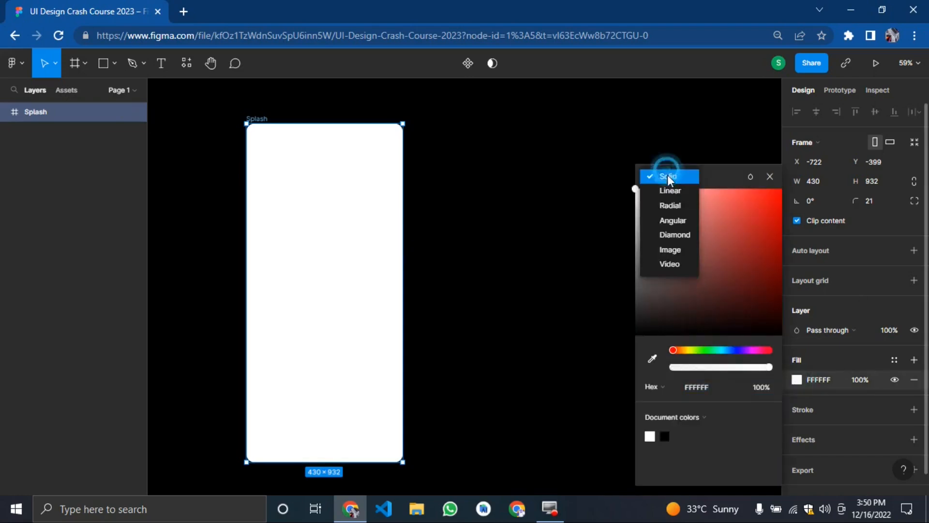
{"action": "left_click", "coordinate": [652, 250]}
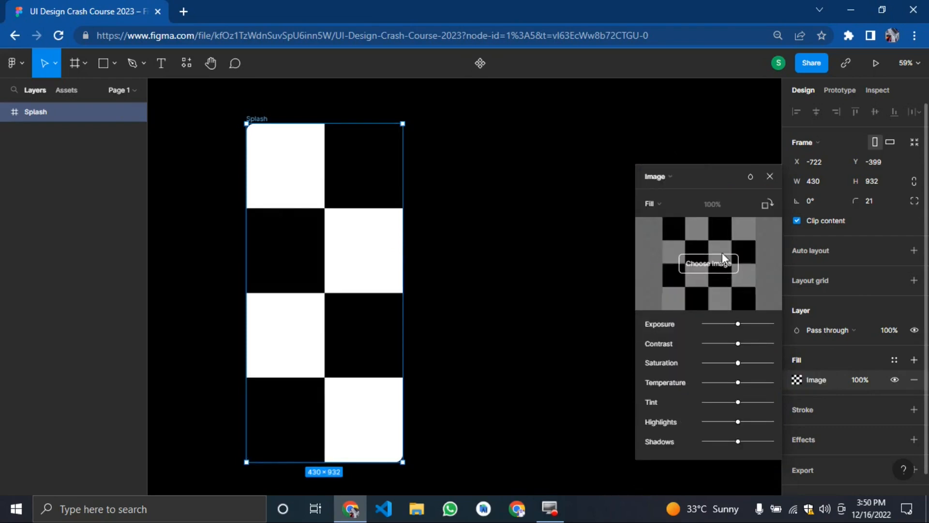
{"action": "left_click", "coordinate": [707, 269]}
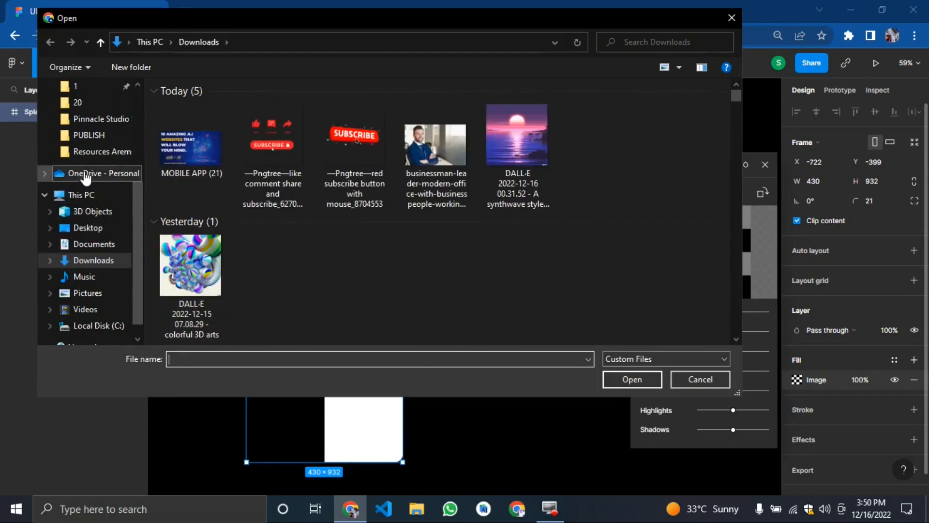
{"action": "scroll", "coordinate": [85, 178], "scroll_direction": "up", "scroll_amount": 2}
{"action": "scroll", "coordinate": [85, 181], "scroll_direction": "up", "scroll_amount": 1}
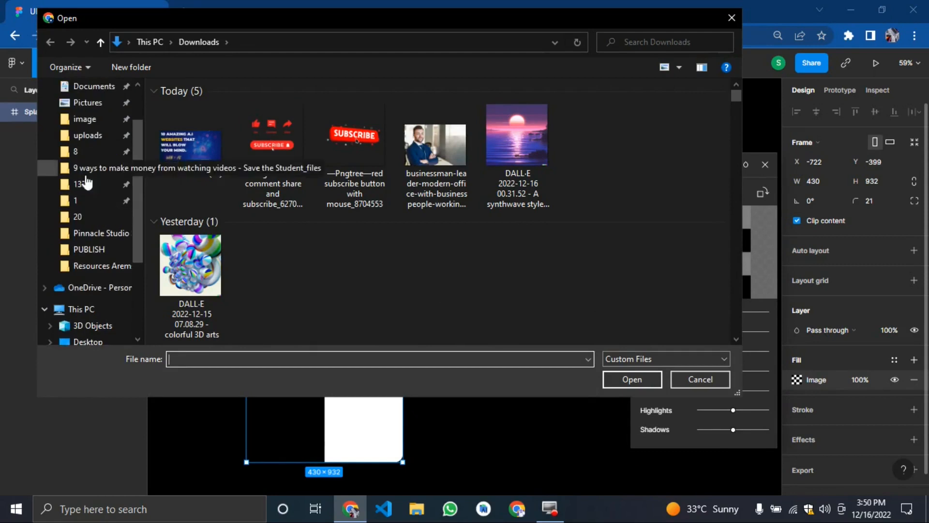
{"action": "left_click", "coordinate": [96, 120]}
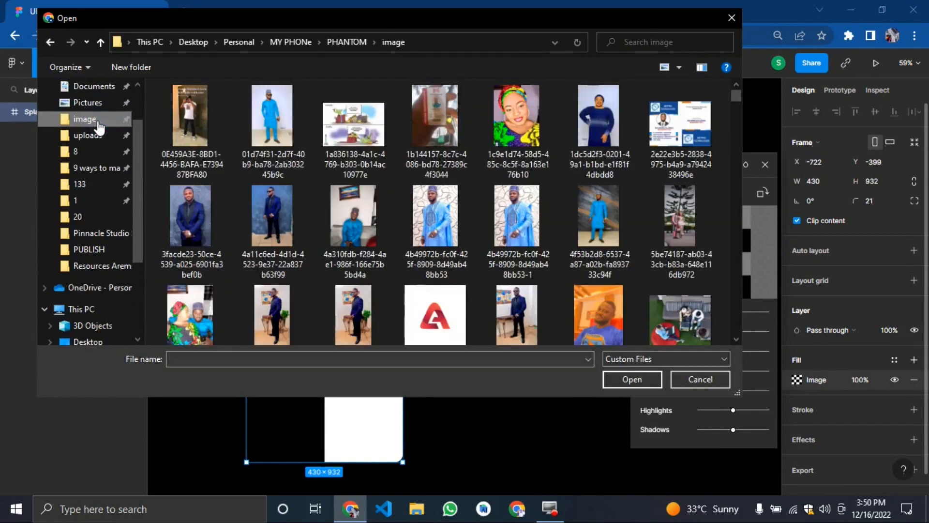
{"action": "left_click", "coordinate": [92, 151]}
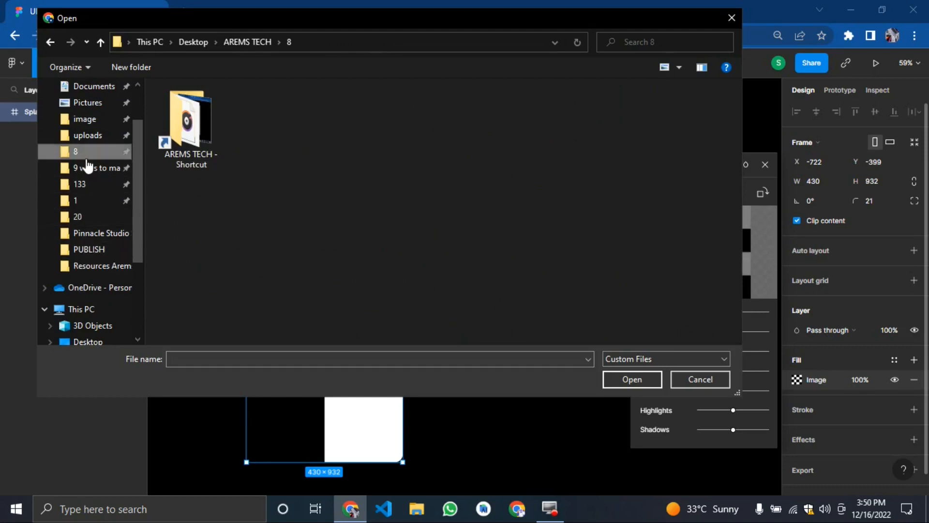
{"action": "scroll", "coordinate": [85, 239], "scroll_direction": "up", "scroll_amount": 2}
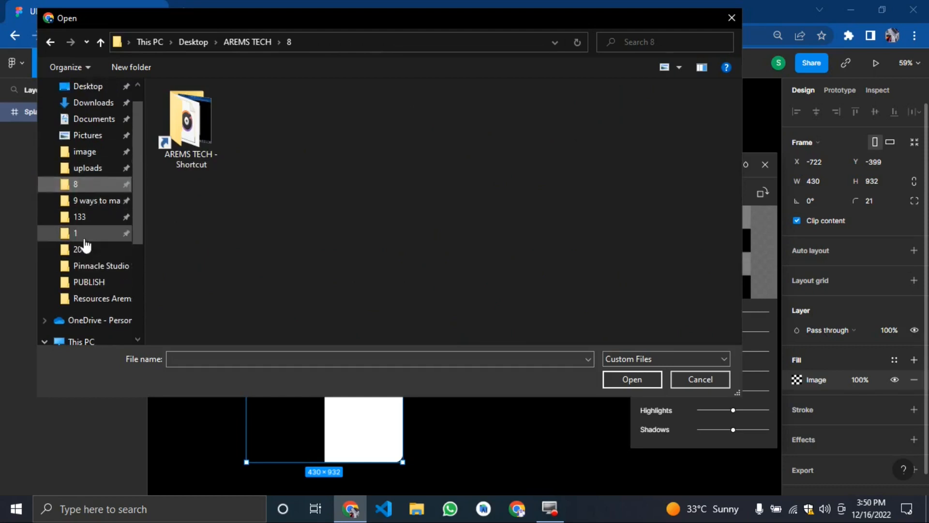
Step: Fill the frame with "WhatsApp Image 2021-10-06 at 8.17.35 PM (1)" from the STOCK PHOTOS folder, reached through its Desktop shortcut
{"action": "left_click", "coordinate": [85, 113]}
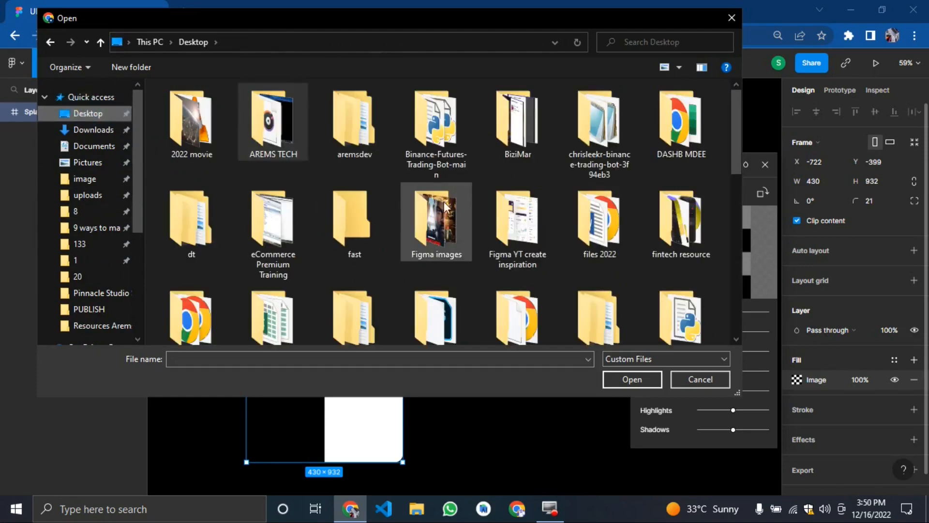
{"action": "left_click", "coordinate": [246, 226]}
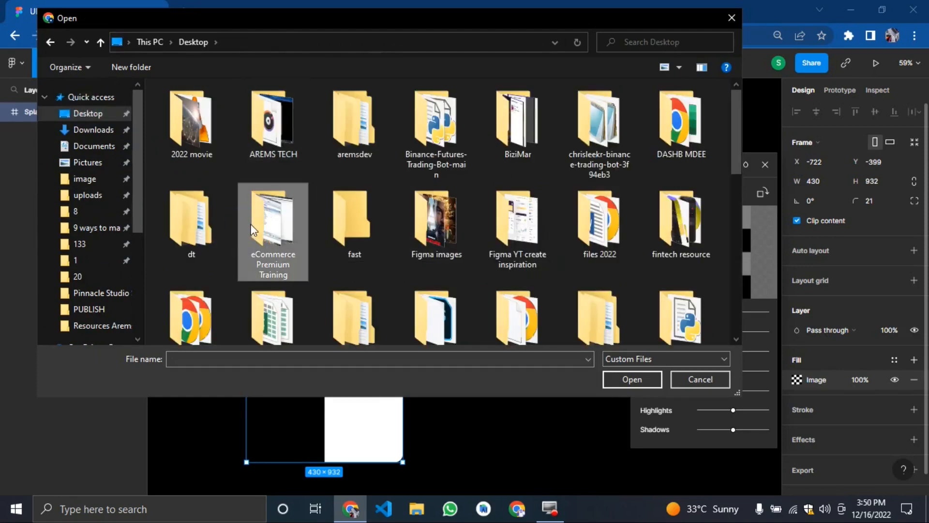
{"action": "scroll", "coordinate": [252, 223], "scroll_direction": "down", "scroll_amount": 10}
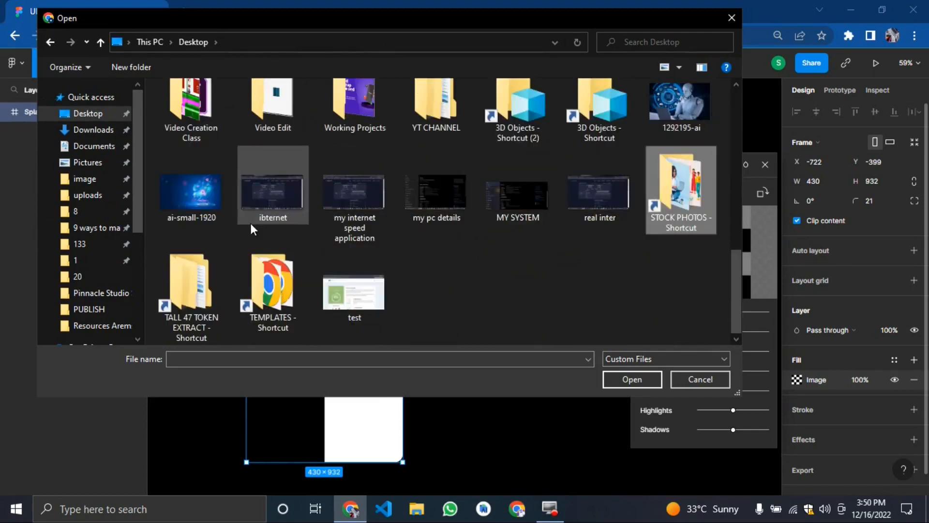
{"action": "key", "text": "Return"}
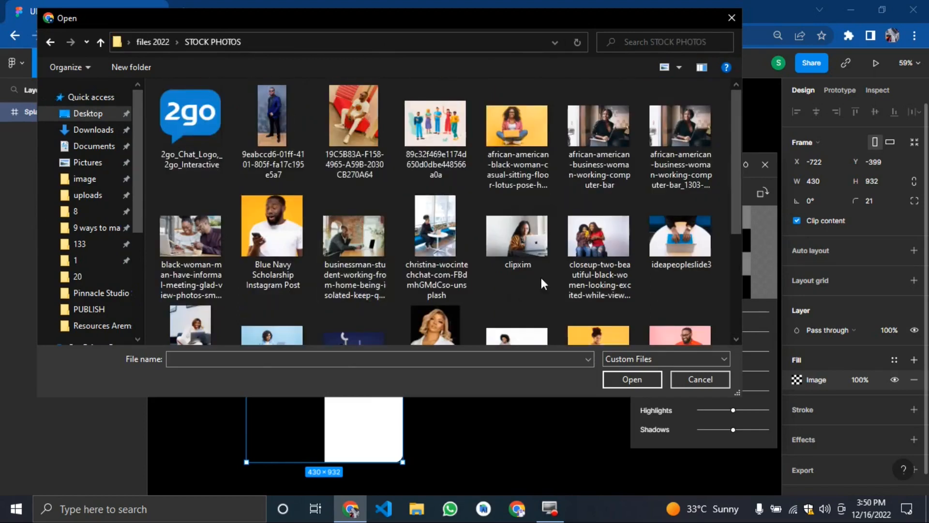
{"action": "scroll", "coordinate": [354, 279], "scroll_direction": "down", "scroll_amount": 1}
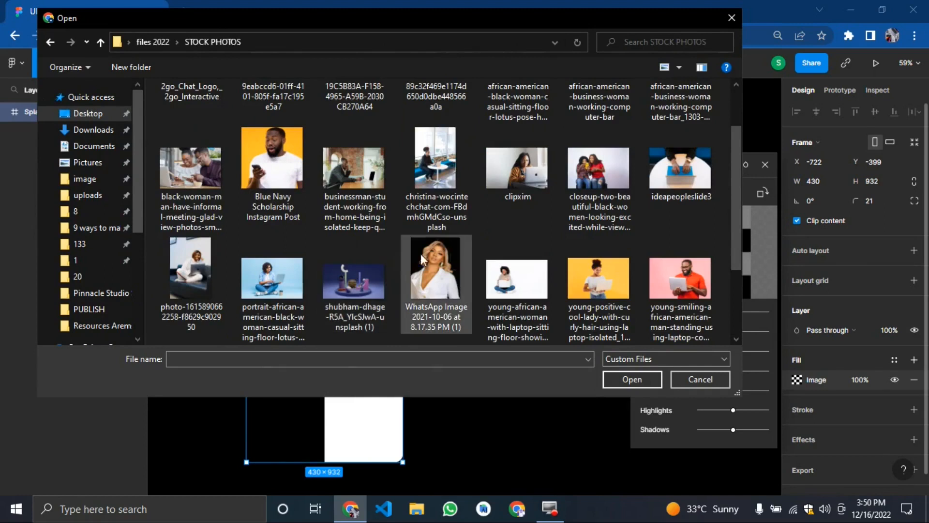
{"action": "left_click", "coordinate": [443, 249]}
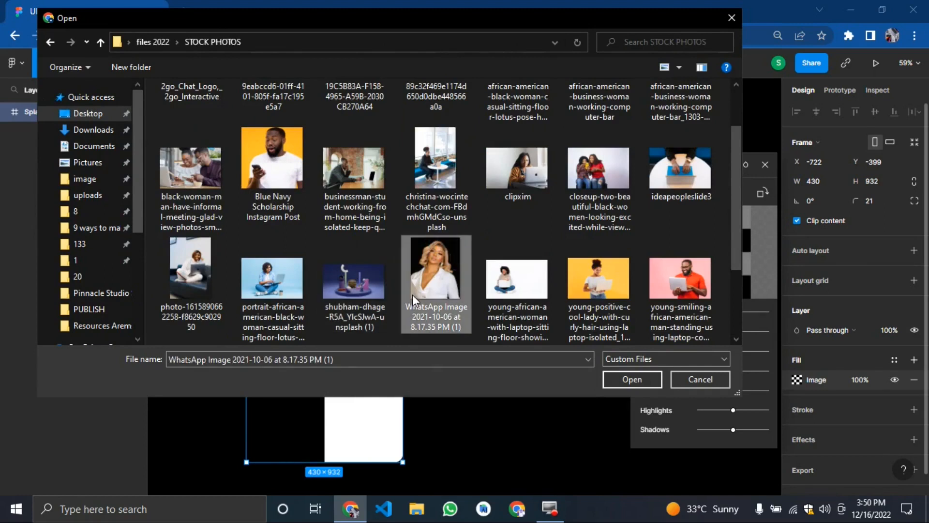
{"action": "left_click", "coordinate": [625, 384]}
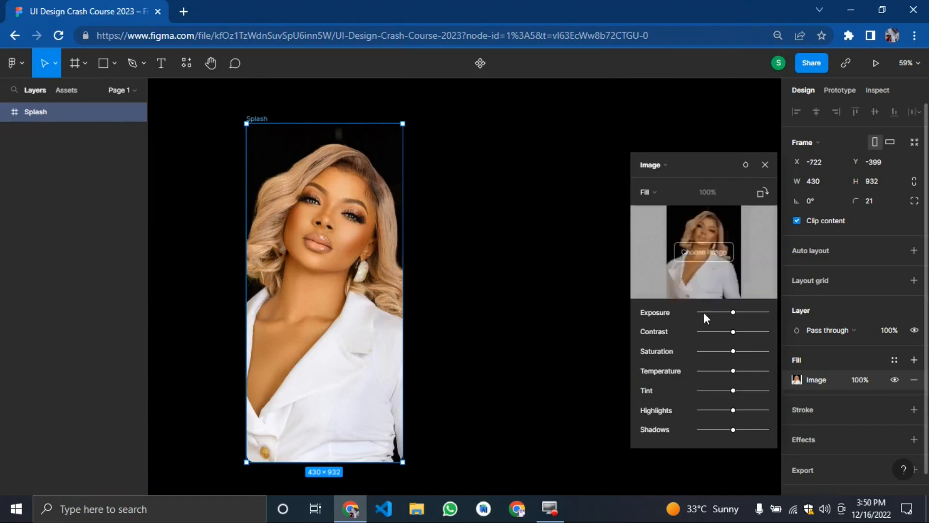
Step: Darken the Splash frame's image fill by strongly lowering its exposure, and close the fill settings
{"action": "left_click_drag", "start_coordinate": [724, 308], "coordinate": [708, 324]}
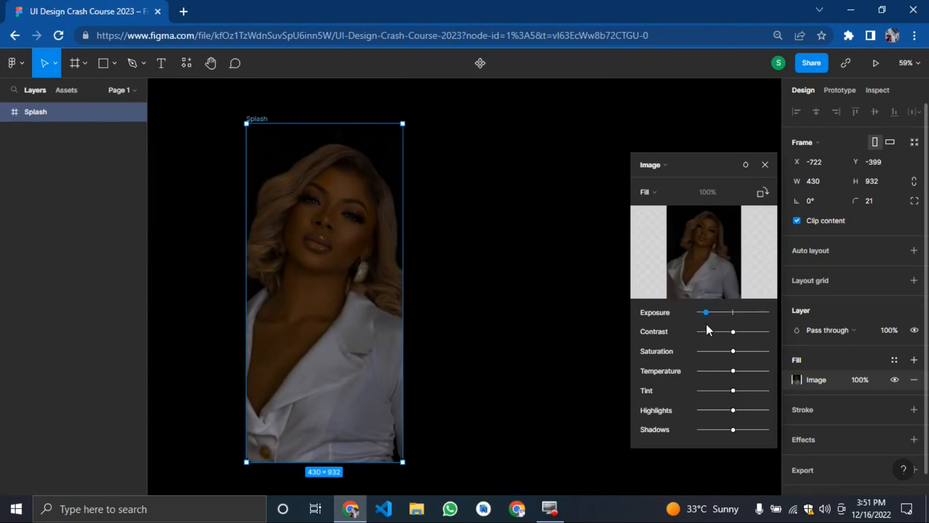
{"action": "left_click", "coordinate": [766, 165]}
{"action": "left_click", "coordinate": [565, 287]}
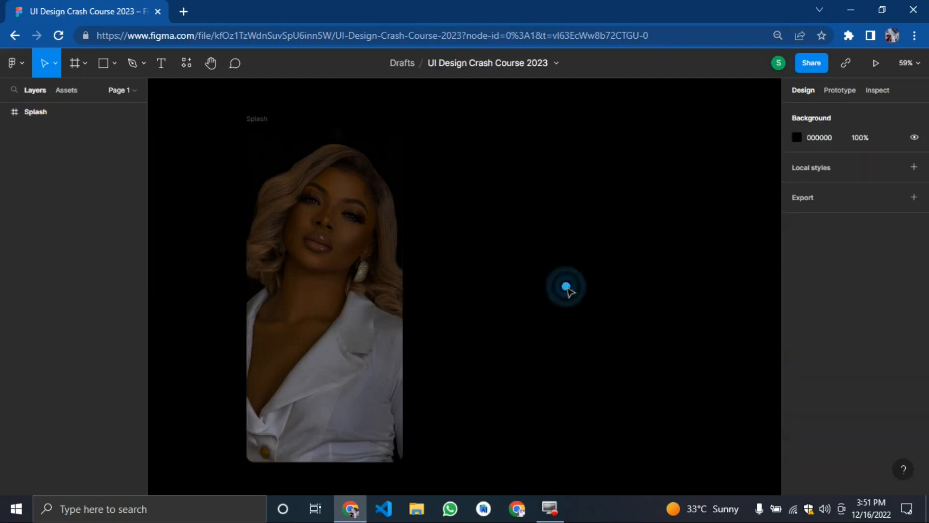
Step: Add a white FFFFFF inside stroke of width 1 to the Splash frame and move the frame to X -715, Y -407
{"action": "left_click", "coordinate": [313, 337]}
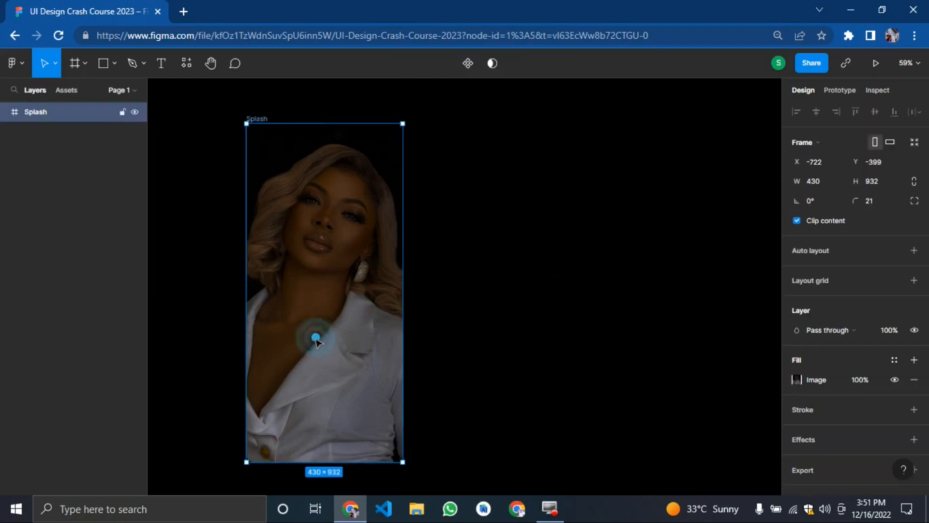
{"action": "left_click", "coordinate": [806, 409]}
{"action": "left_click", "coordinate": [797, 429]}
{"action": "left_click", "coordinate": [695, 299]}
{"action": "left_click_drag", "start_coordinate": [695, 299], "coordinate": [614, 176]}
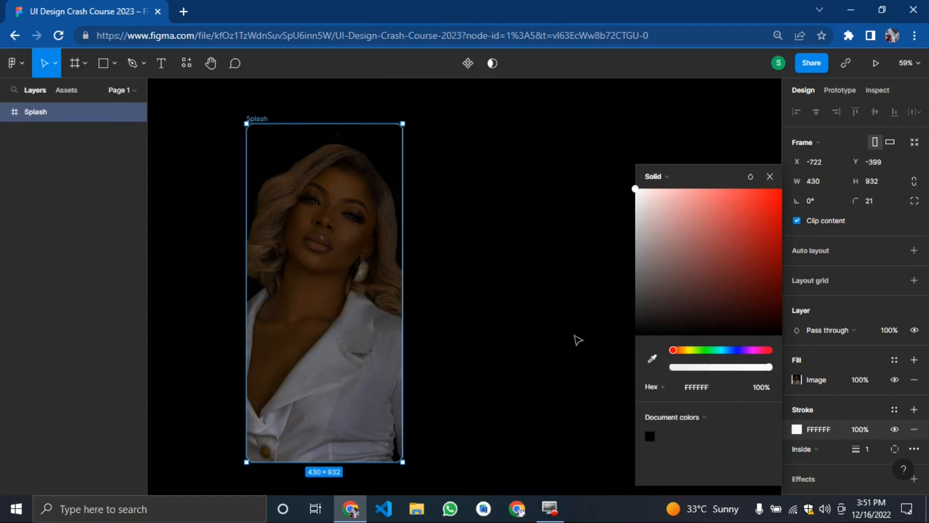
{"action": "left_click", "coordinate": [576, 339]}
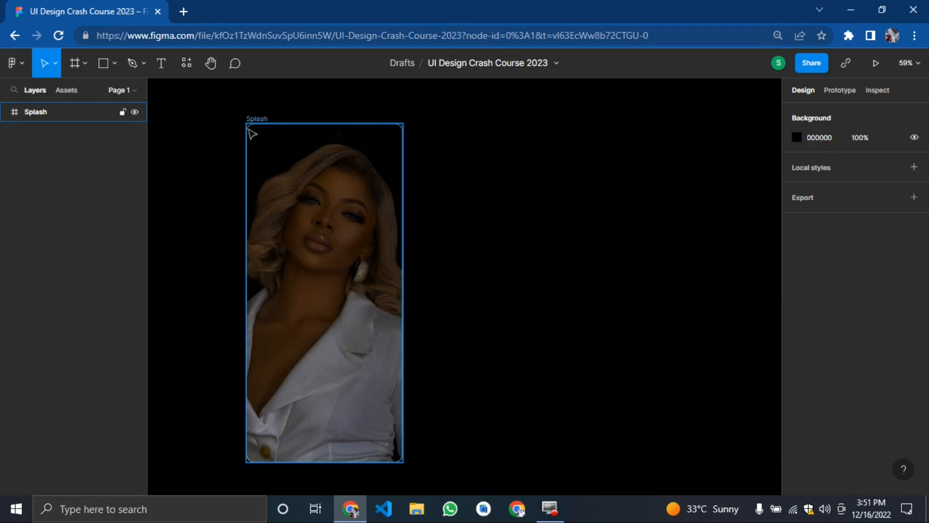
{"action": "left_click_drag", "start_coordinate": [257, 118], "coordinate": [259, 116]}
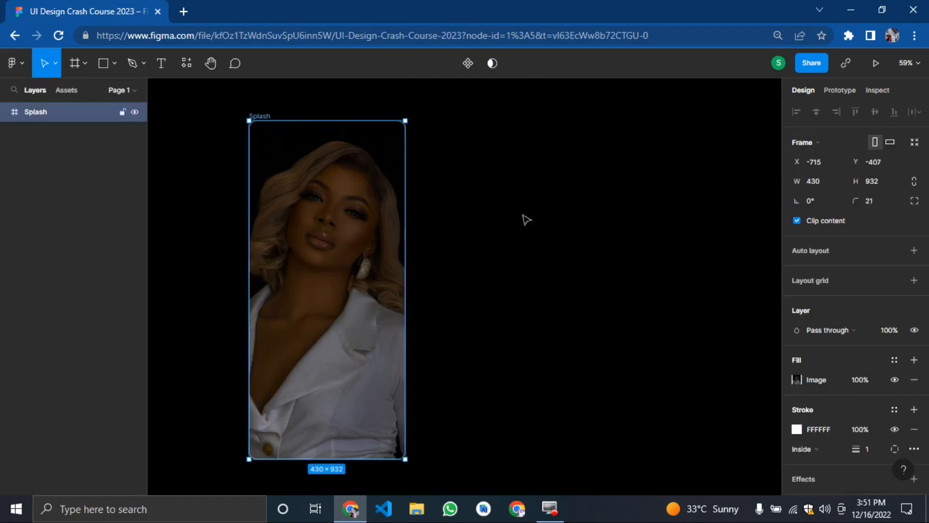
Step: Replace the Splash frame's image fill with a solid orange, C97800, and close the fill settings
{"action": "left_click", "coordinate": [805, 379]}
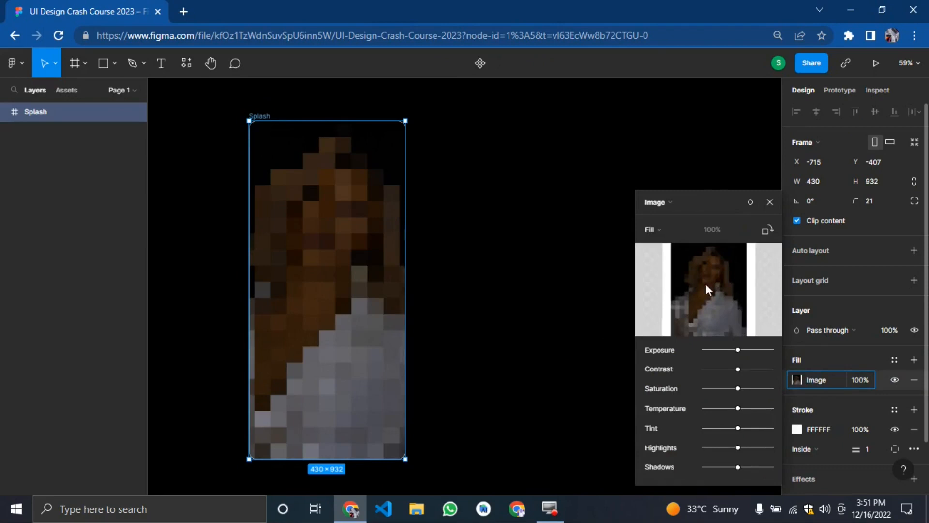
{"action": "left_click", "coordinate": [661, 203]}
{"action": "left_click", "coordinate": [692, 135]}
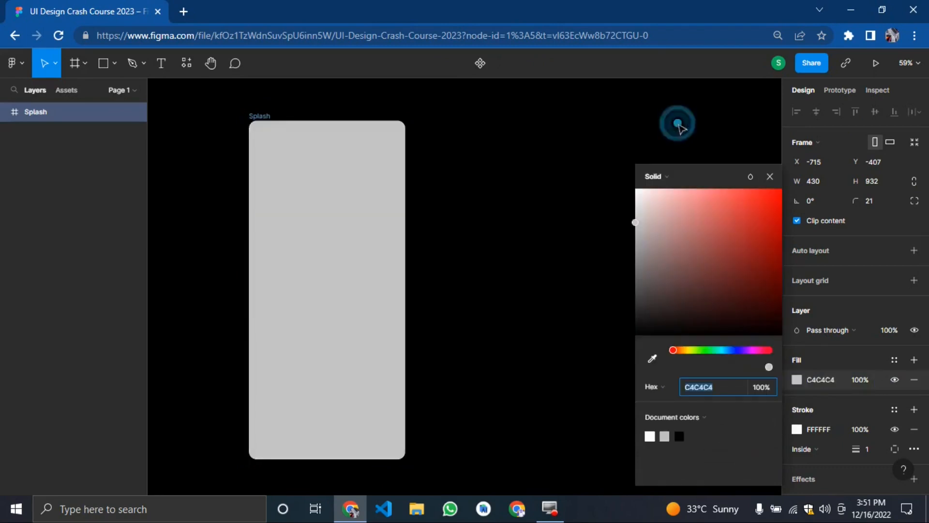
{"action": "left_click_drag", "start_coordinate": [690, 355], "coordinate": [683, 358]}
{"action": "left_click_drag", "start_coordinate": [746, 304], "coordinate": [800, 220]}
{"action": "left_click", "coordinate": [591, 326]}
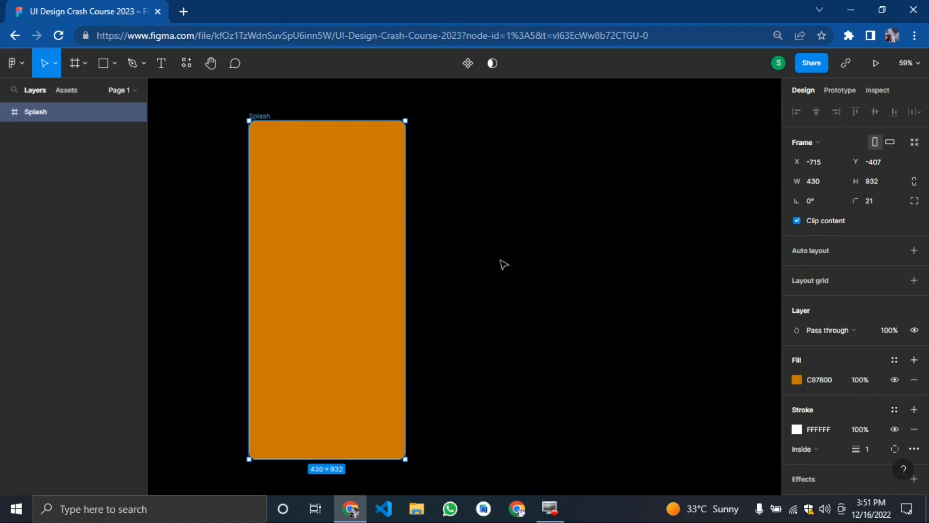
Step: Change the Splash frame's fill type from Solid to a Linear gradient
{"action": "left_click", "coordinate": [797, 379]}
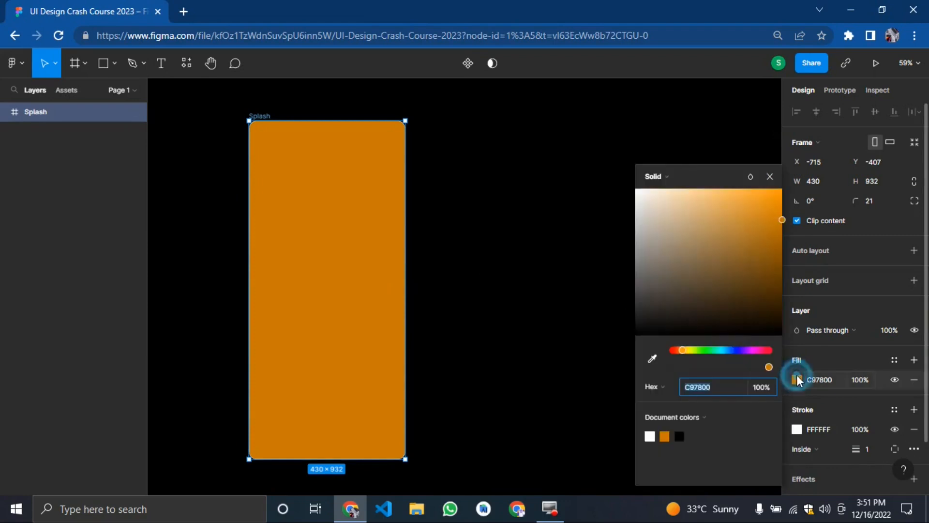
{"action": "left_click", "coordinate": [654, 176]}
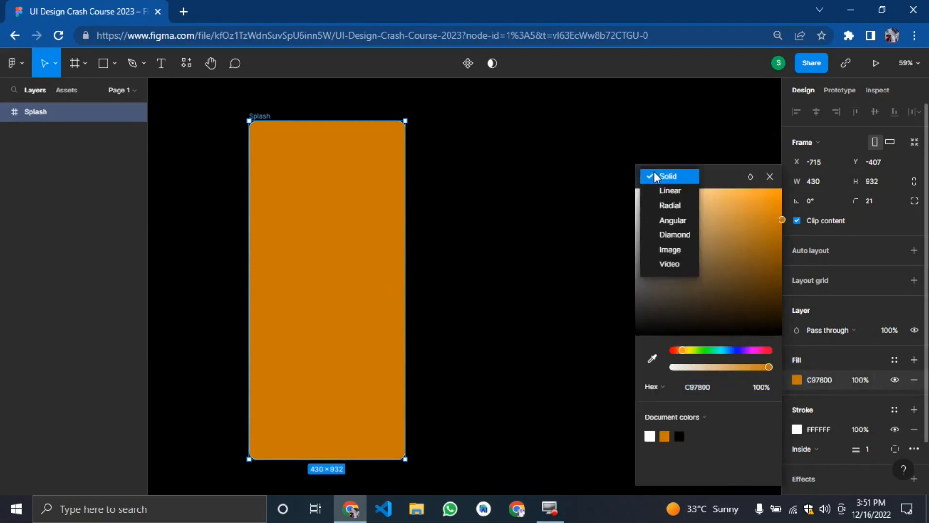
{"action": "left_click", "coordinate": [651, 190]}
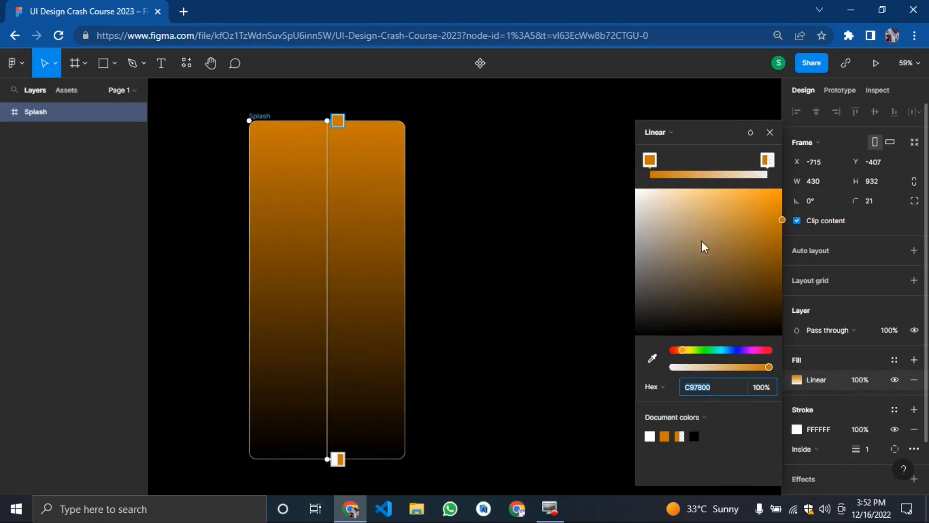
Step: Recolour the gradient's transparent end stop to a bright amber, F4BF00
{"action": "left_click", "coordinate": [765, 161]}
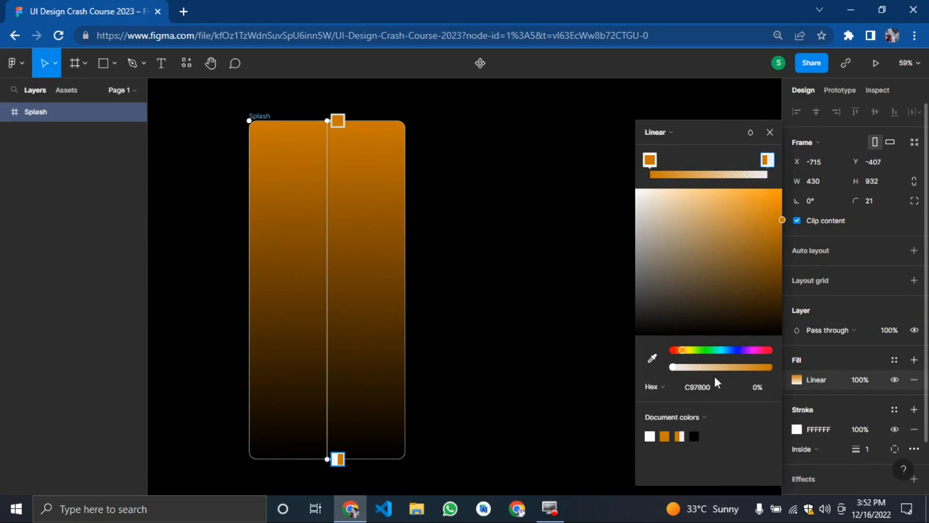
{"action": "left_click_drag", "start_coordinate": [703, 350], "coordinate": [690, 351]}
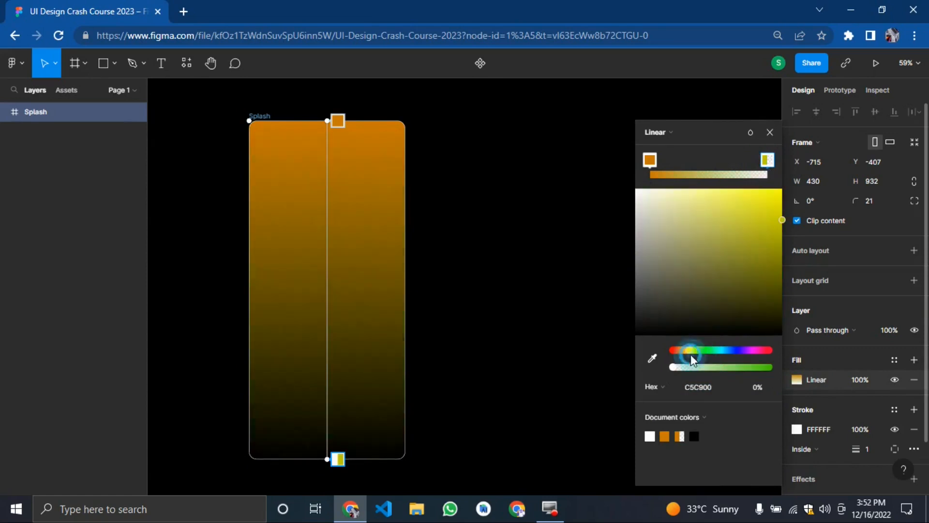
{"action": "left_click_drag", "start_coordinate": [744, 282], "coordinate": [791, 196]}
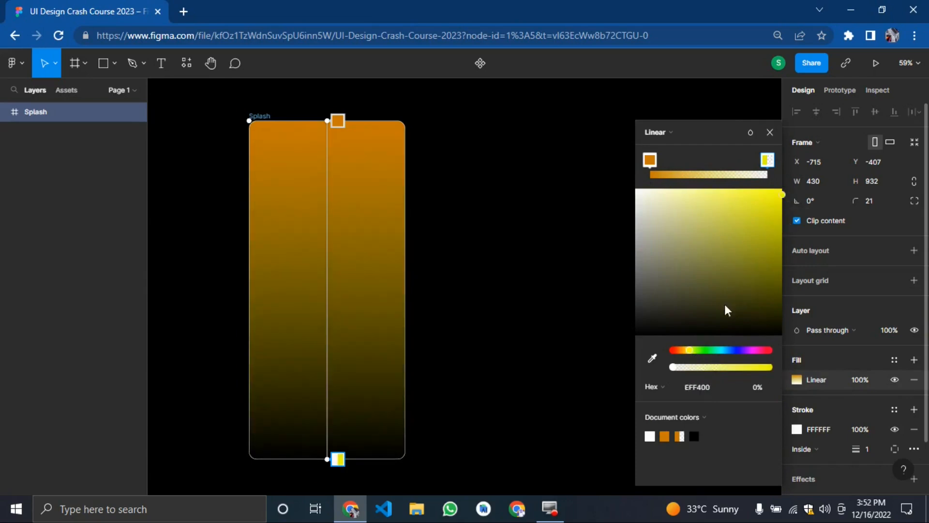
{"action": "left_click_drag", "start_coordinate": [688, 355], "coordinate": [684, 356]}
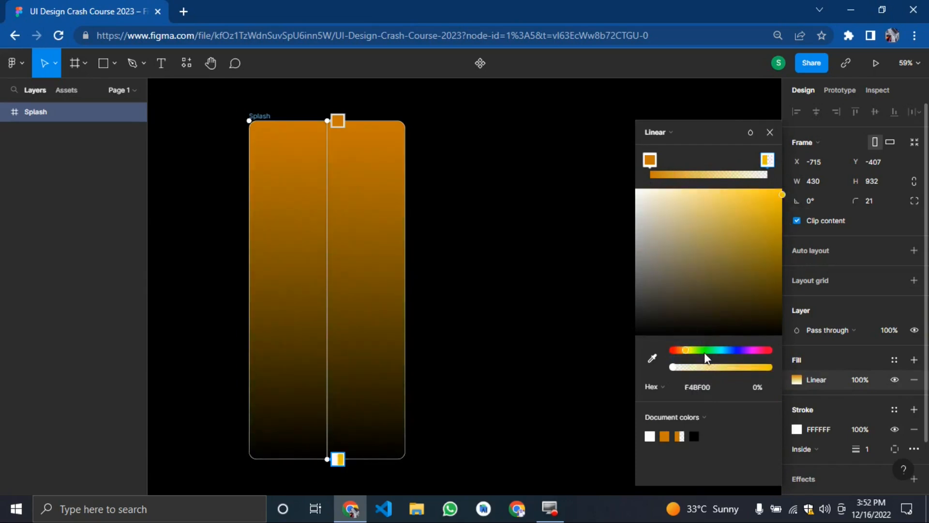
Step: Make the gradient's end stop purple 7F00AC with 91% opacity
{"action": "left_click", "coordinate": [731, 368]}
{"action": "mouse_move", "coordinate": [732, 373]}
{"action": "left_mouse_down"}
{"action": "mouse_move", "coordinate": [756, 369]}
{"action": "mouse_move", "coordinate": [728, 352]}
{"action": "mouse_move", "coordinate": [753, 353]}
{"action": "left_mouse_up"}
{"action": "left_click", "coordinate": [756, 257]}
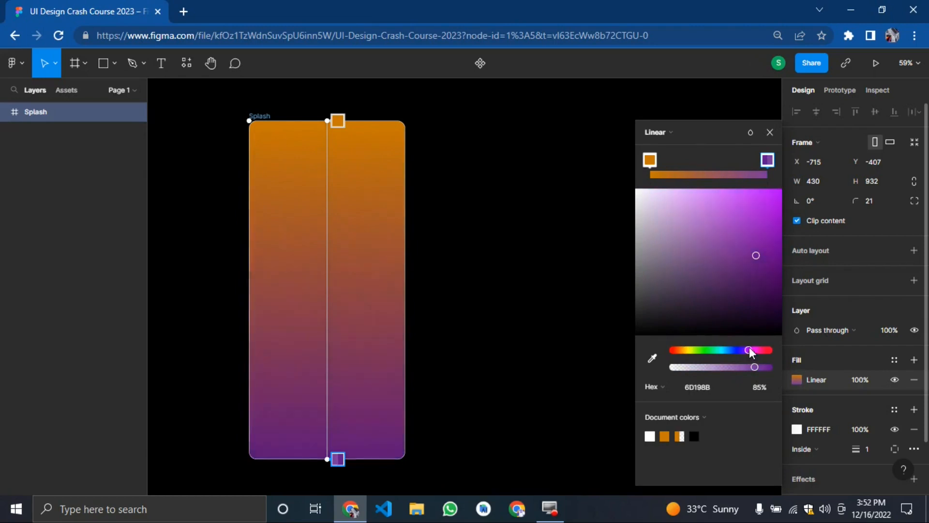
{"action": "left_click", "coordinate": [780, 240]}
{"action": "left_click_drag", "start_coordinate": [781, 242], "coordinate": [783, 239]}
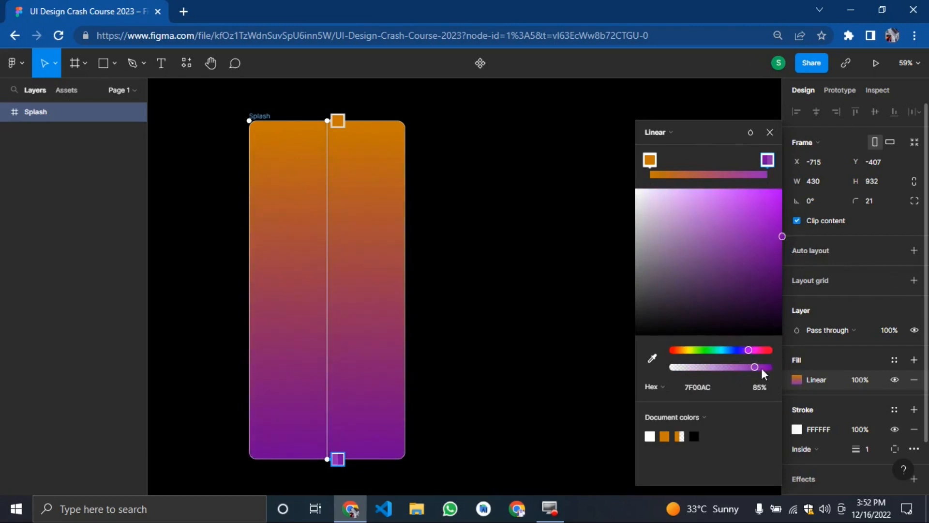
{"action": "mouse_move", "coordinate": [758, 371]}
{"action": "left_mouse_down"}
{"action": "mouse_move", "coordinate": [725, 368]}
{"action": "mouse_move", "coordinate": [721, 390]}
{"action": "mouse_move", "coordinate": [761, 385]}
{"action": "left_mouse_up"}
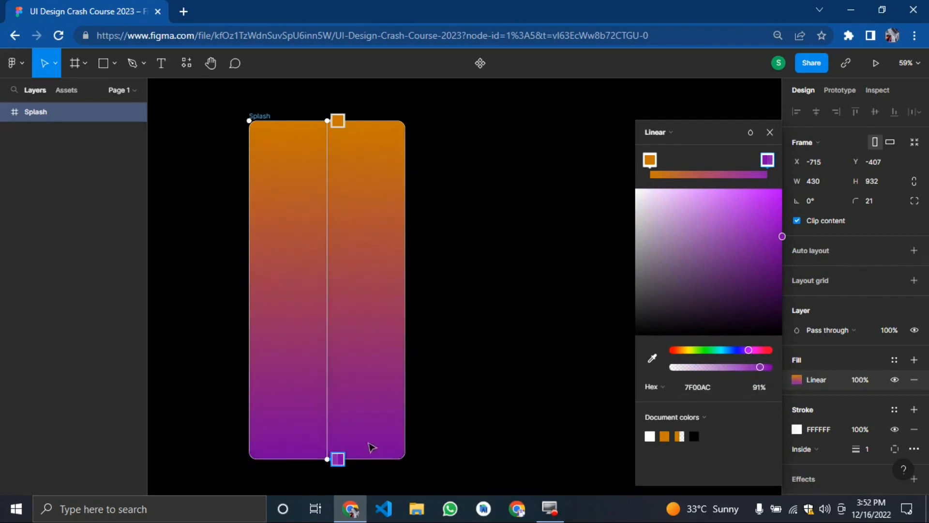
Step: Nudge the gradient's end stop inward, set its opacity to 71% and its hue to dark orange, and deselect the frame
{"action": "left_click_drag", "start_coordinate": [329, 452], "coordinate": [304, 456]}
{"action": "left_click", "coordinate": [741, 367]}
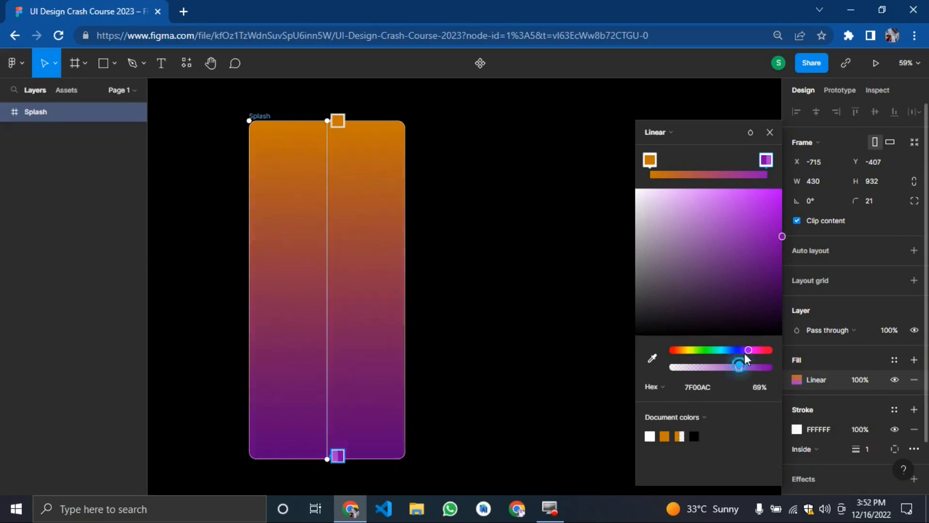
{"action": "left_click_drag", "start_coordinate": [710, 350], "coordinate": [673, 350]}
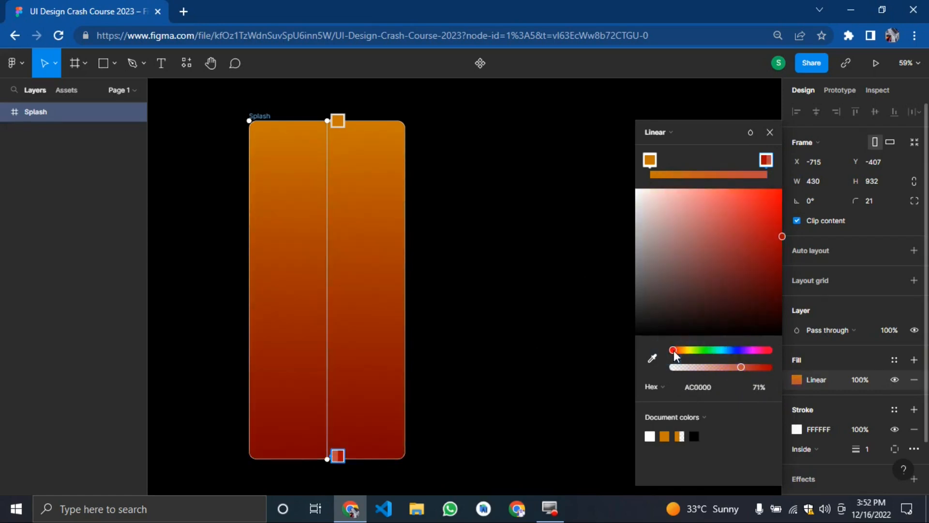
{"action": "left_click", "coordinate": [680, 350]}
{"action": "left_click", "coordinate": [784, 246]}
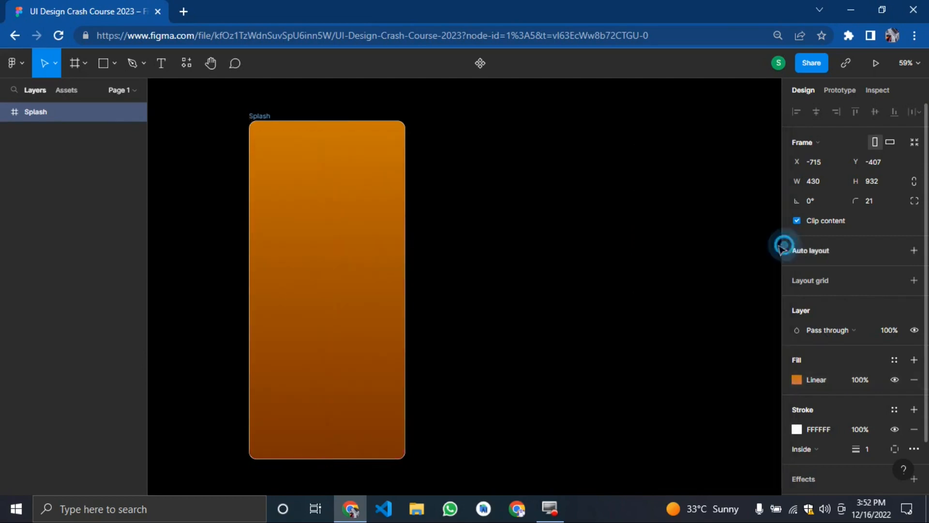
{"action": "left_click", "coordinate": [508, 339]}
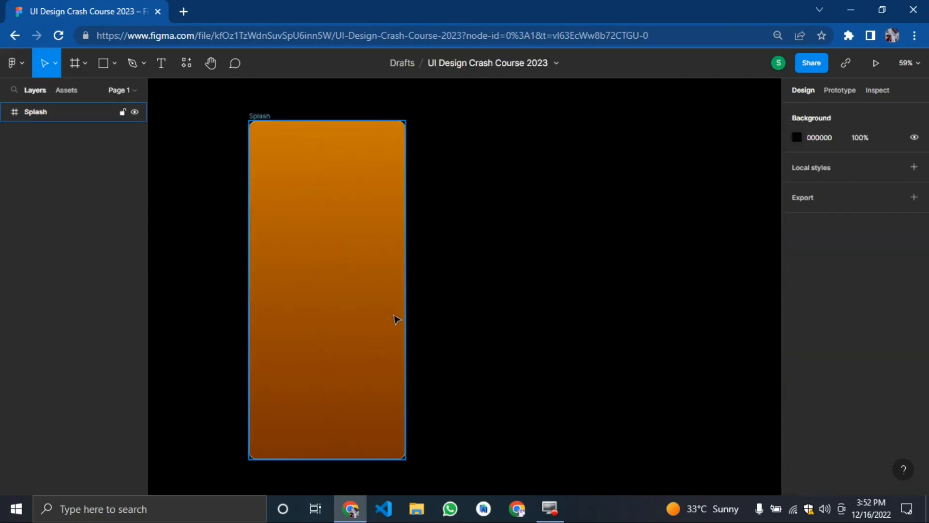
{"action": "left_click", "coordinate": [475, 323]}
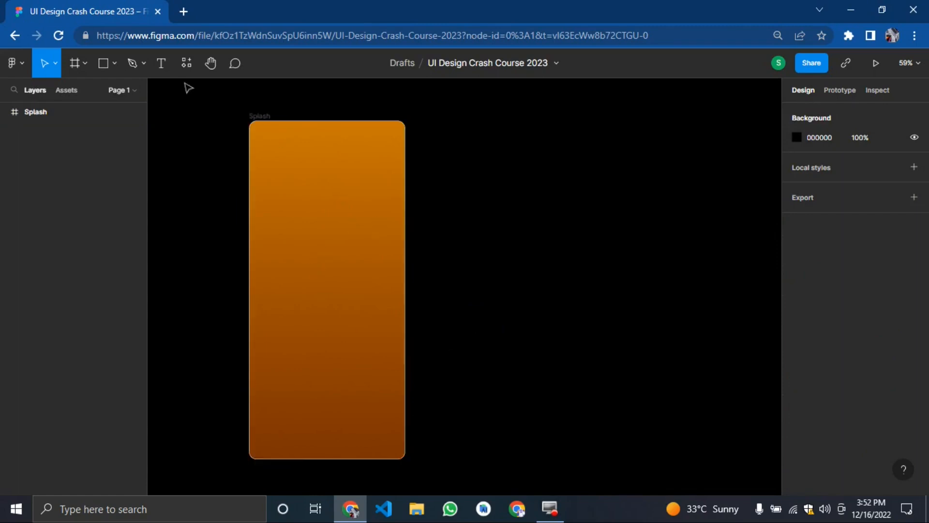
Step: Add the text "Arems Banking App" inside the Splash frame at X 49, Y 454
{"action": "left_click", "coordinate": [161, 63]}
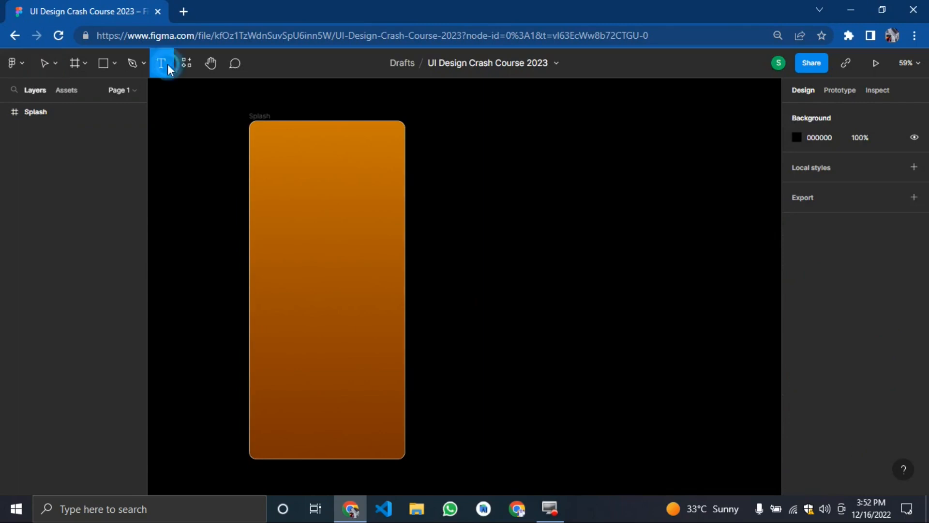
{"action": "left_click", "coordinate": [269, 286]}
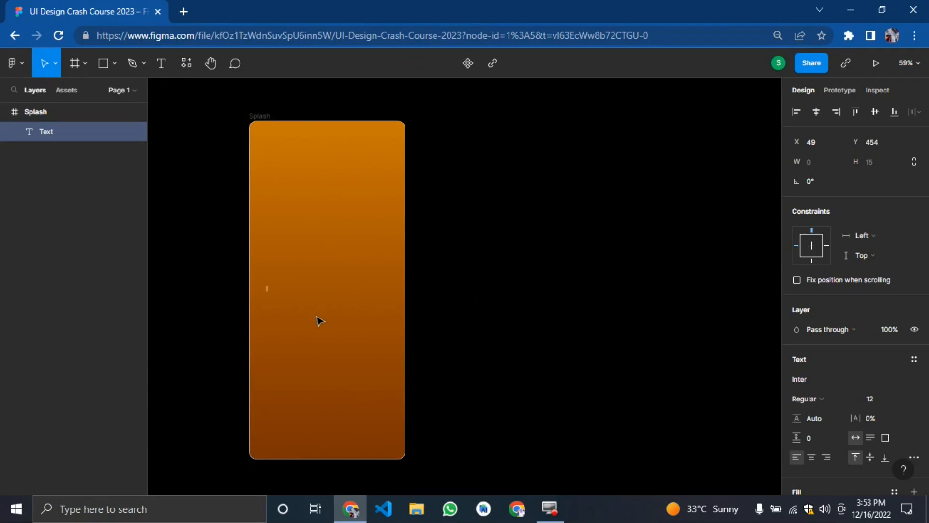
{"action": "type", "text": "BA"}
{"action": "key", "text": "BackSpace"}
{"action": "key", "text": "BackSpace"}
{"action": "key", "text": "BackSpace"}
{"action": "type", "text": "ankinfg"}
{"action": "type", "text": "A"}
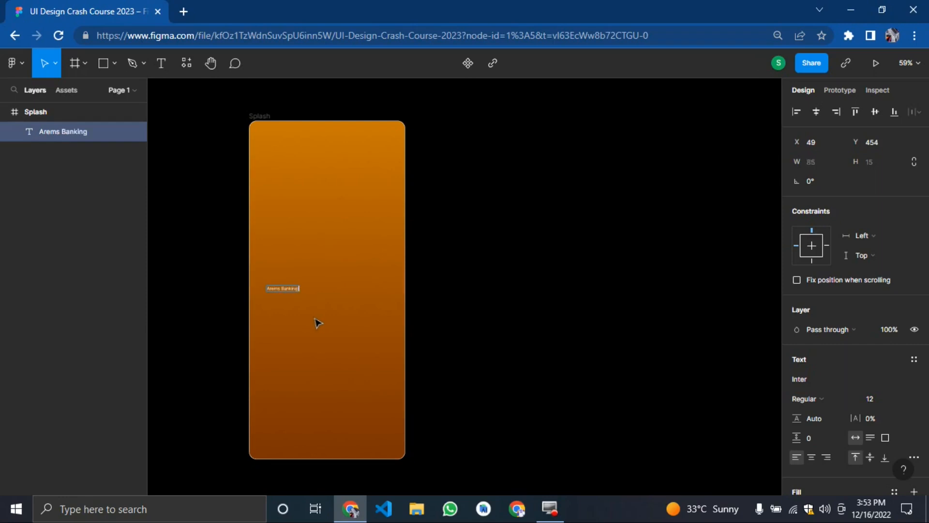
{"action": "type", "text": "p"}
{"action": "key", "text": "BackSpace"}
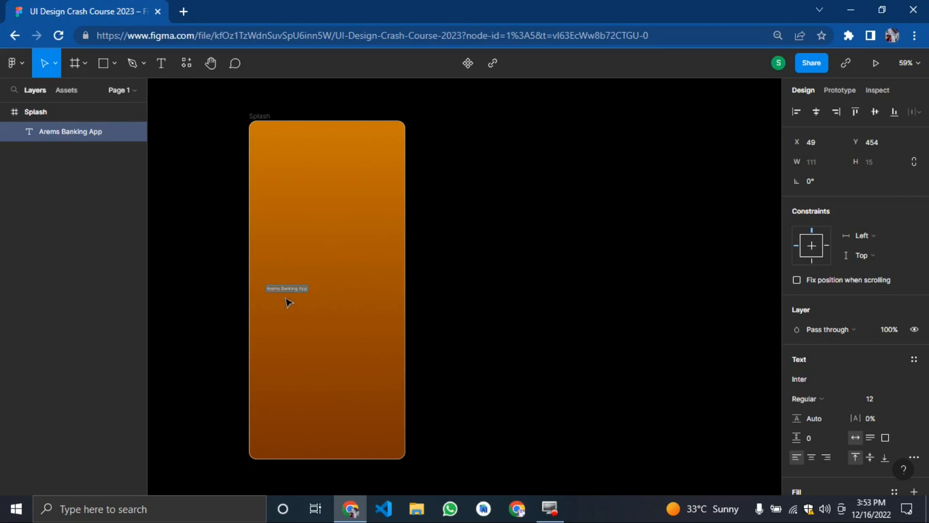
Step: Set the font size of the "Arems Banking App" text to 24
{"action": "left_click", "coordinate": [869, 400]}
{"action": "type", "text": "243"}
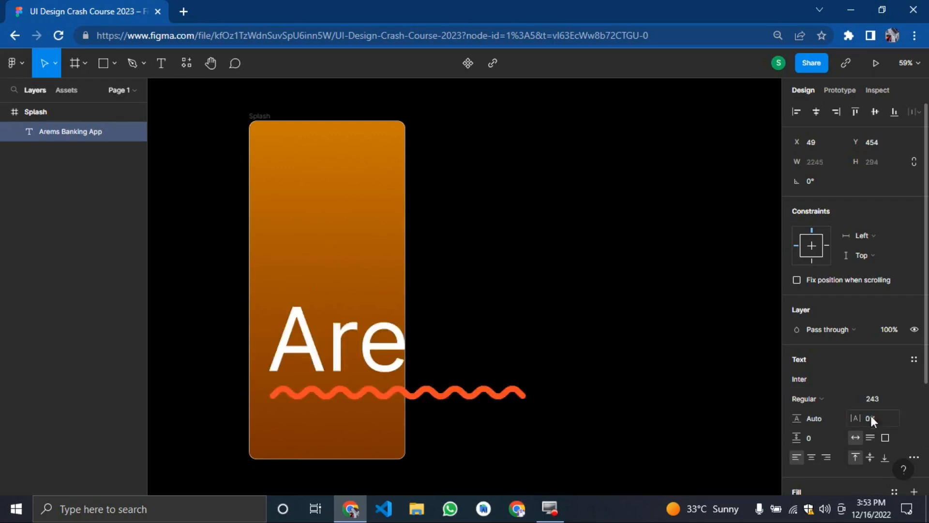
{"action": "left_click", "coordinate": [880, 405]}
{"action": "type", "text": "24"}
{"action": "key", "text": "Return"}
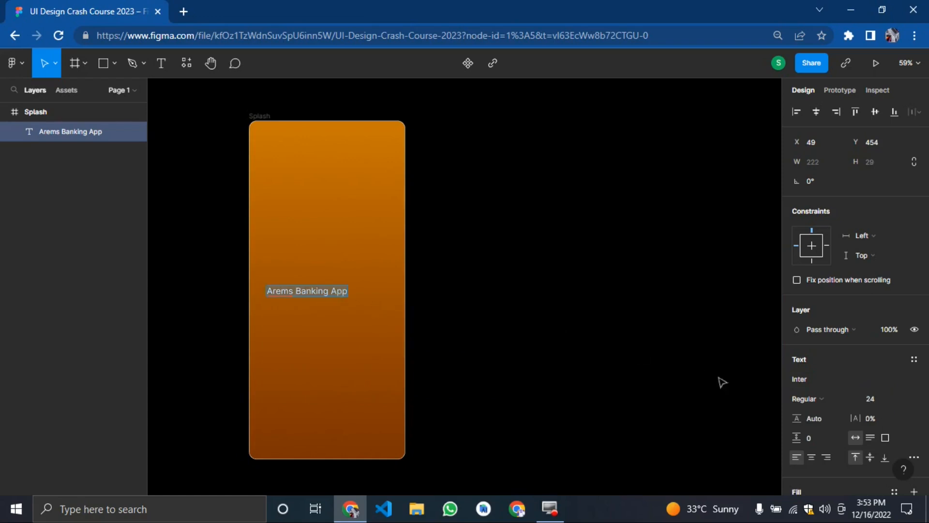
Step: Change the app title's font to Poppins with a size of 35, and finish editing the text
{"action": "left_click", "coordinate": [821, 386]}
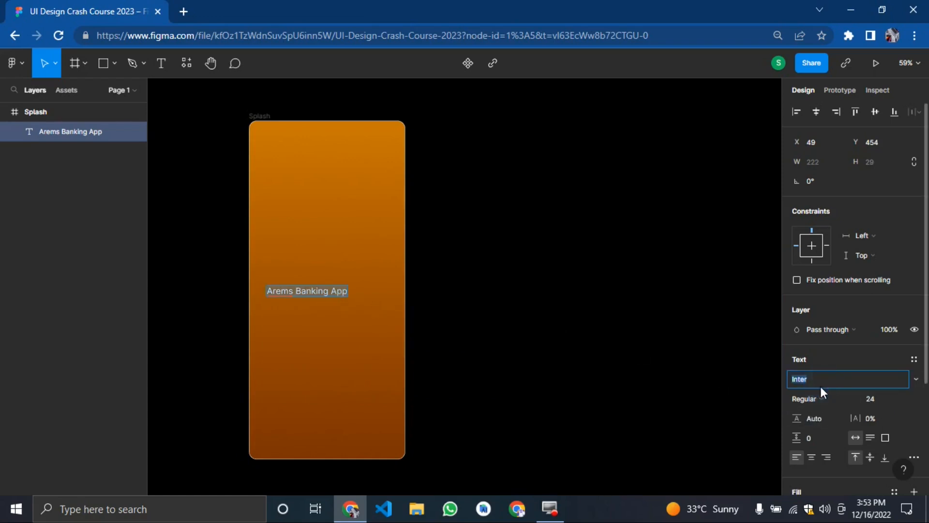
{"action": "type", "text": "Poppins"}
{"action": "key", "text": "Return"}
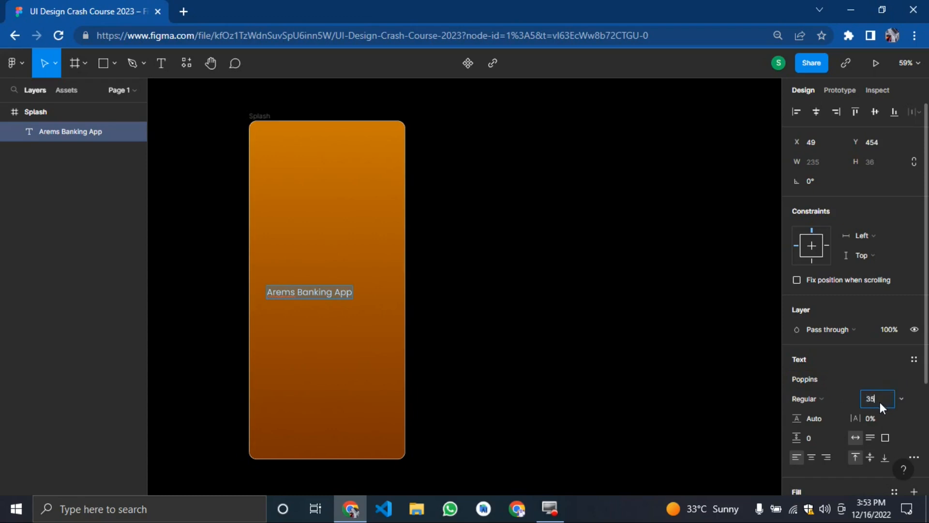
{"action": "key", "text": "Return"}
{"action": "left_click", "coordinate": [442, 290]}
Step: Move the app title down into the lower part of the Splash frame, to X 37, Y 599, and deselect it
{"action": "left_click_drag", "start_coordinate": [341, 300], "coordinate": [339, 354]}
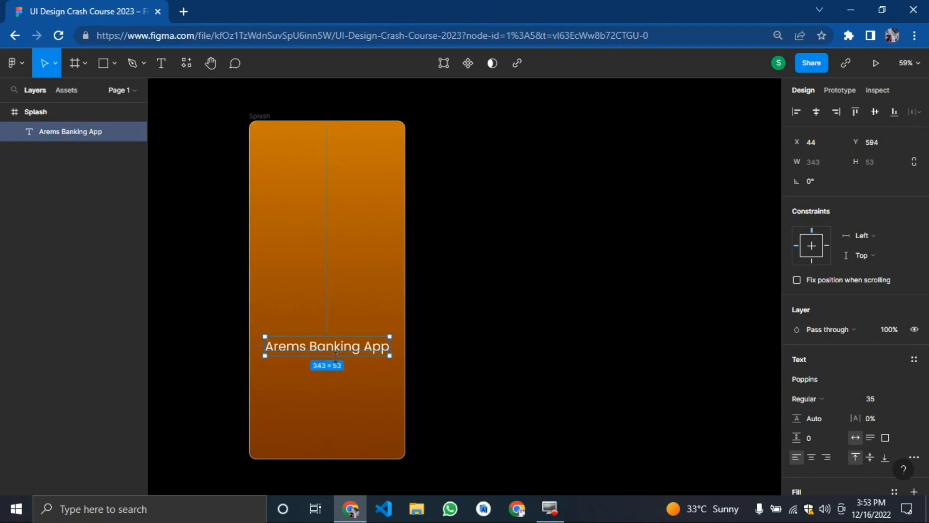
{"action": "key", "text": "Left"}
{"action": "key", "text": "Left"}
{"action": "key", "text": "Left"}
{"action": "key", "text": "Left"}
{"action": "key", "text": "Left"}
{"action": "key", "text": "Left"}
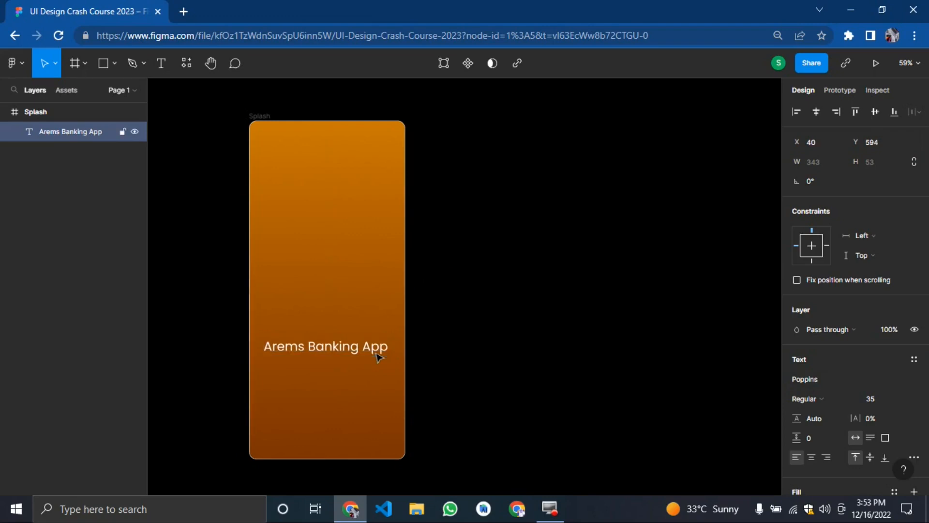
{"action": "key", "text": "Down"}
{"action": "key", "text": "Down"}
{"action": "key", "text": "Down"}
{"action": "key", "text": "Down"}
{"action": "key", "text": "Down"}
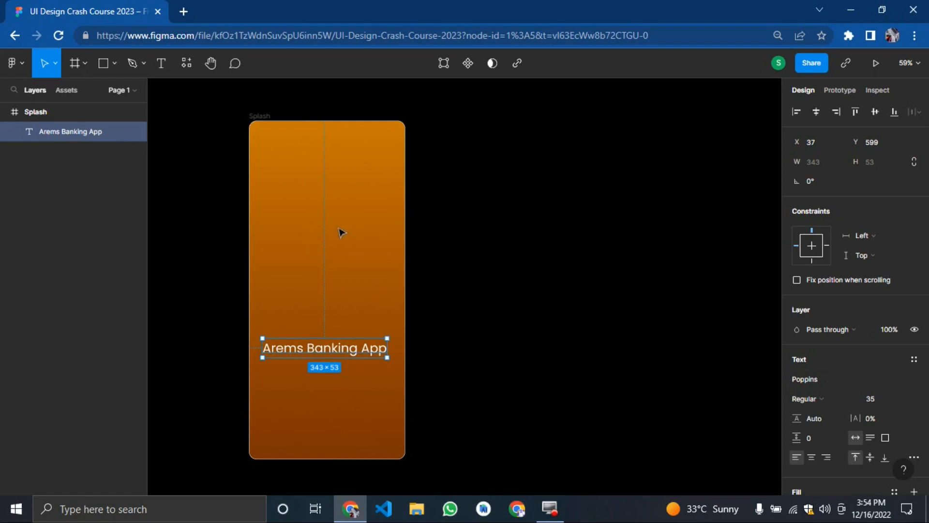
{"action": "left_click", "coordinate": [402, 250]}
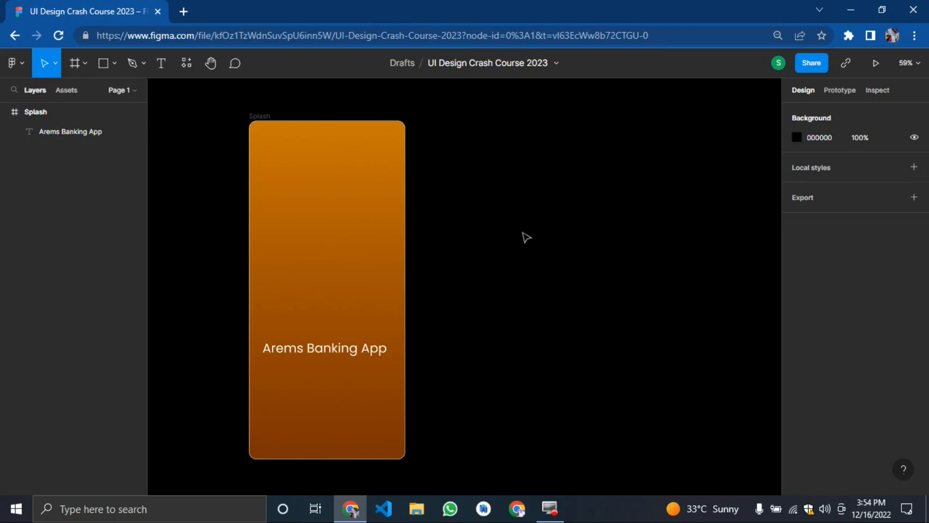
Step: Search the plugins for "font" and try to run Font Awesome Icons
{"action": "right_click", "coordinate": [487, 246]}
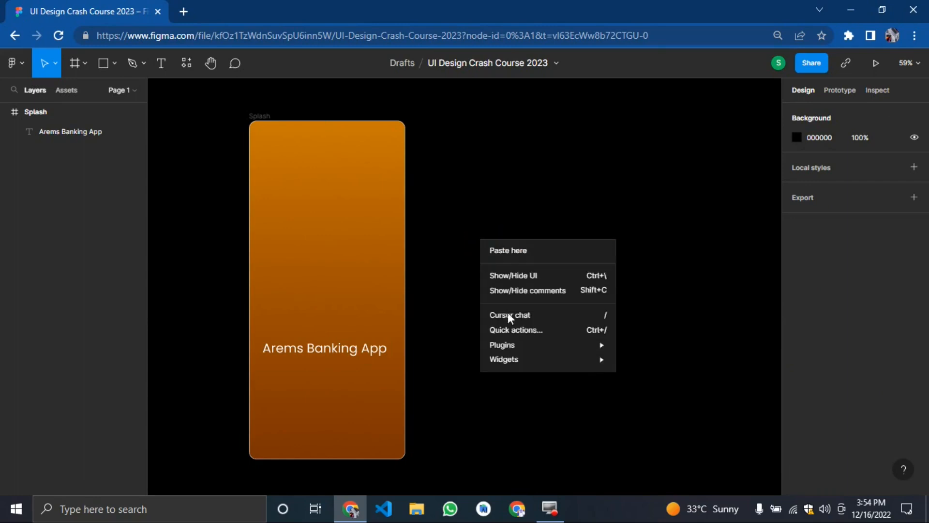
{"action": "mouse_move", "coordinate": [514, 344]}
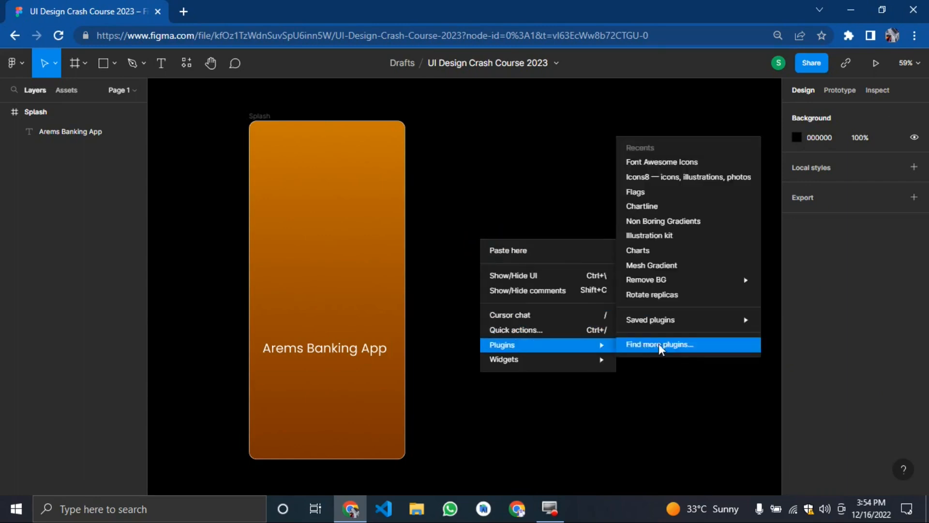
{"action": "left_click", "coordinate": [642, 344]}
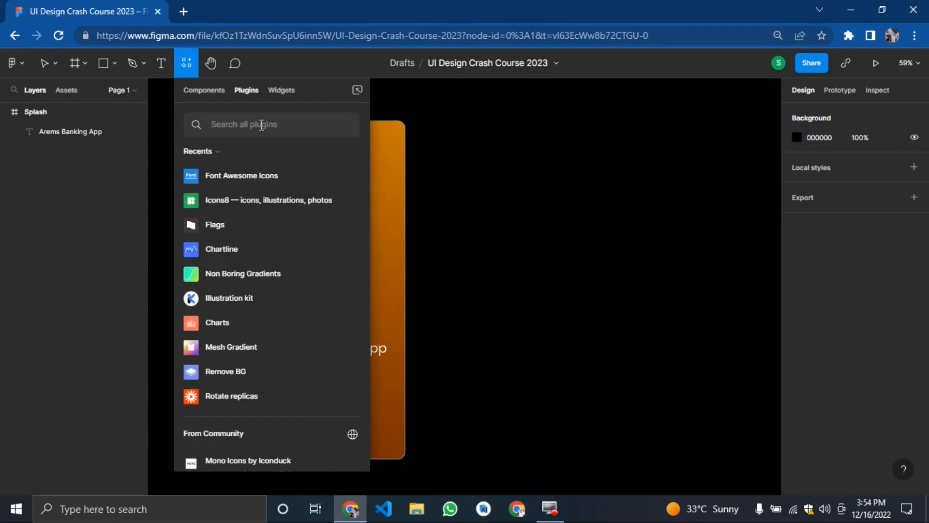
{"action": "type", "text": "f"}
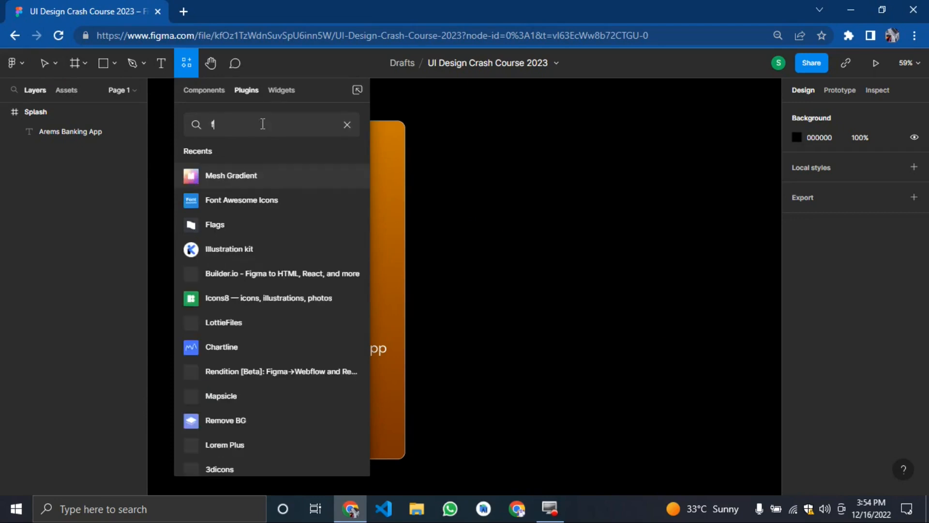
{"action": "type", "text": "ont"}
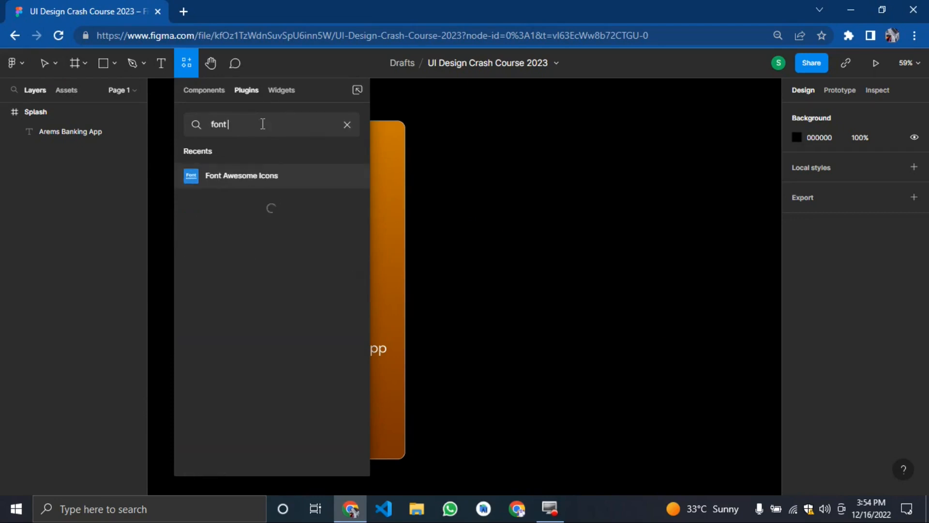
{"action": "left_click", "coordinate": [254, 175]}
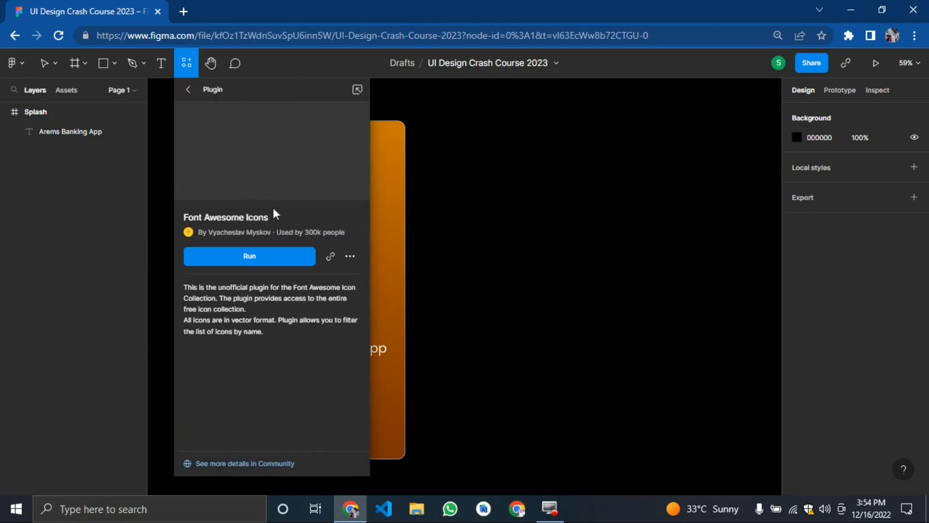
{"action": "left_click", "coordinate": [256, 256]}
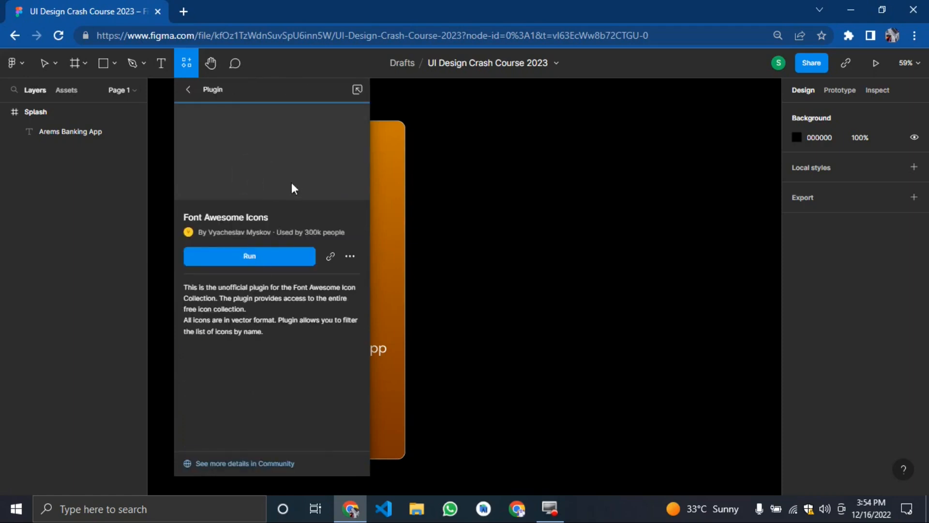
{"action": "left_click", "coordinate": [481, 298]}
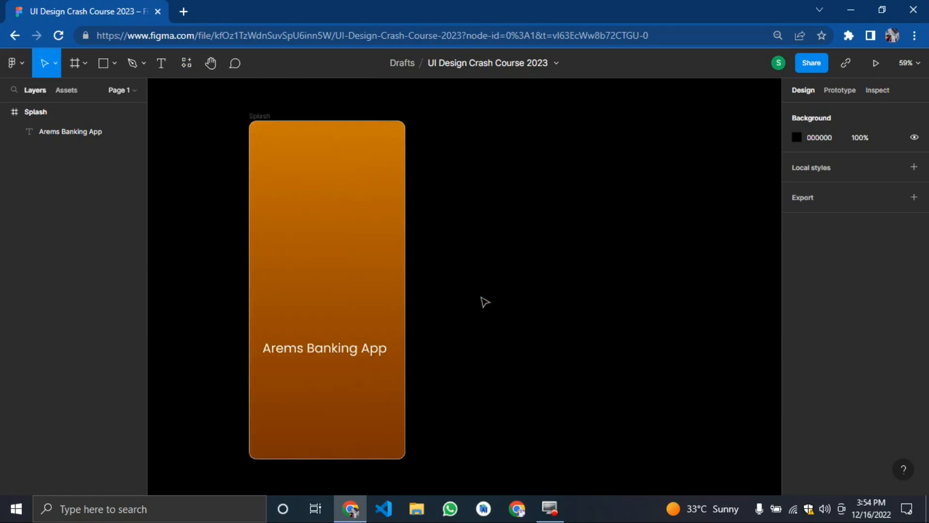
{"action": "right_click", "coordinate": [480, 297]}
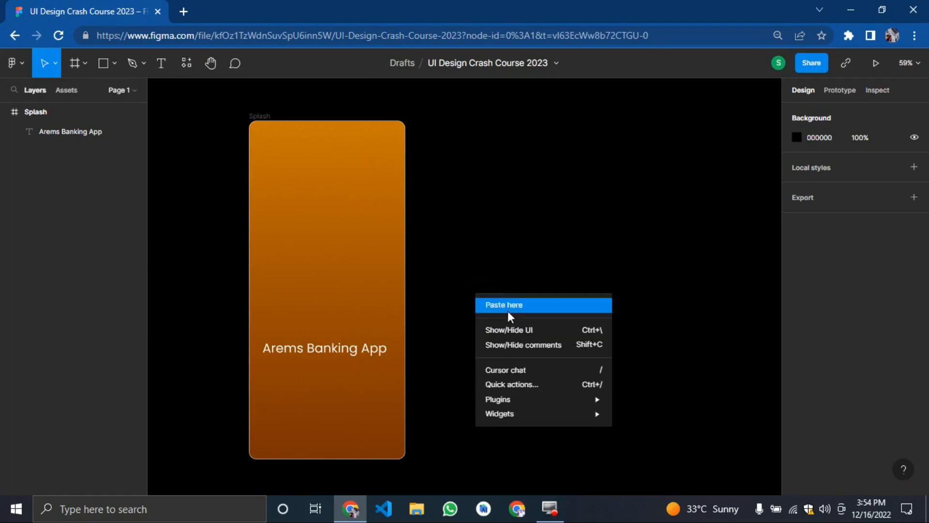
{"action": "left_click", "coordinate": [487, 225]}
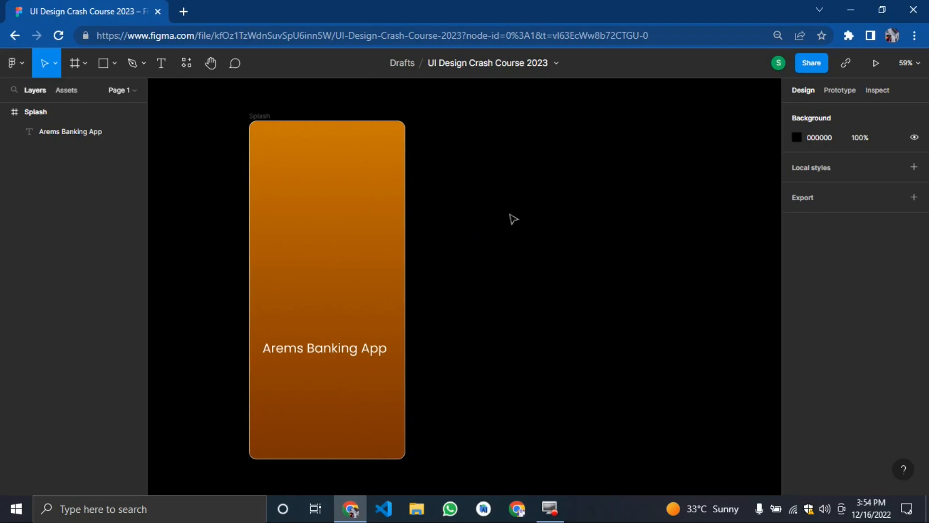
Step: Run the Font Awesome Icons plugin from the recently used plugins
{"action": "right_click", "coordinate": [525, 200]}
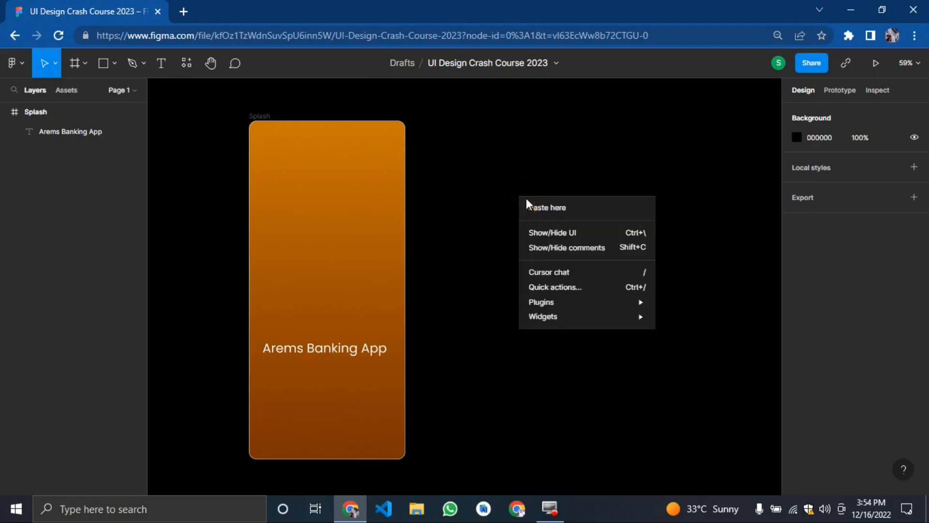
{"action": "mouse_move", "coordinate": [581, 305]}
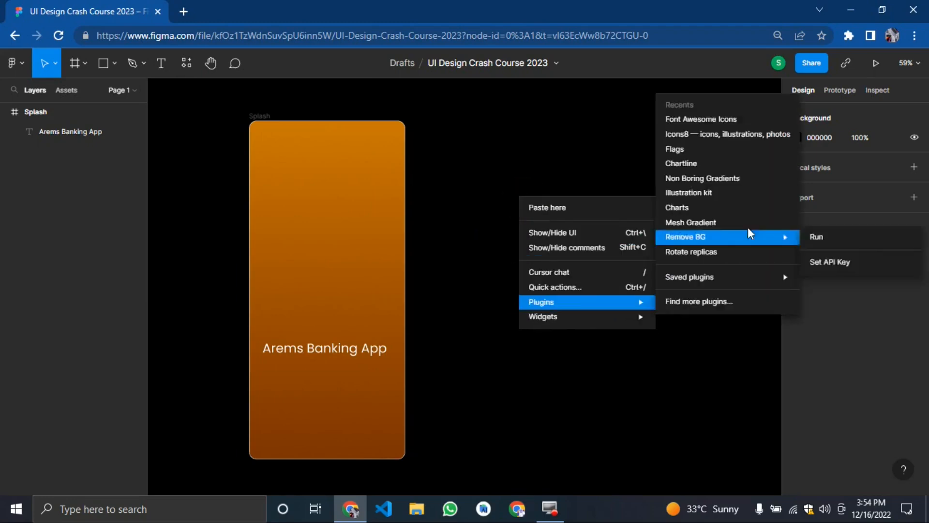
{"action": "left_click", "coordinate": [715, 119]}
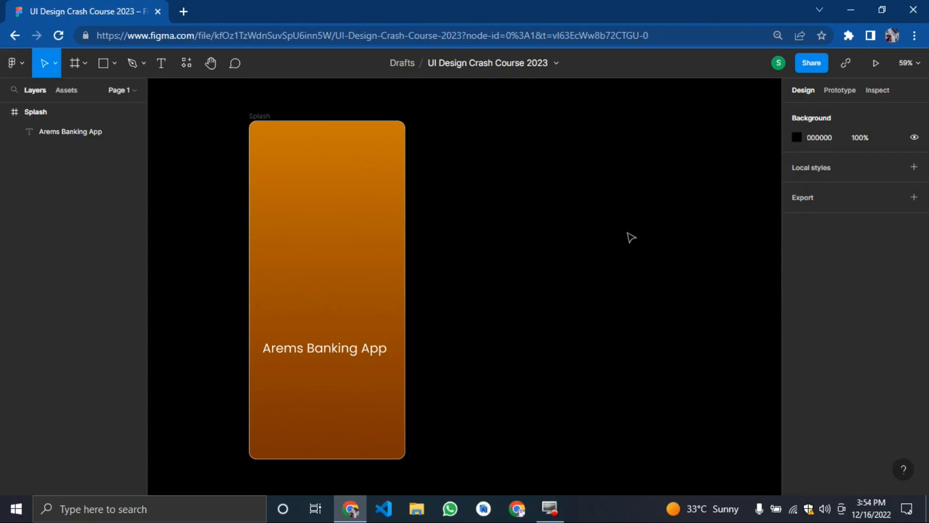
{"action": "right_click", "coordinate": [555, 240]}
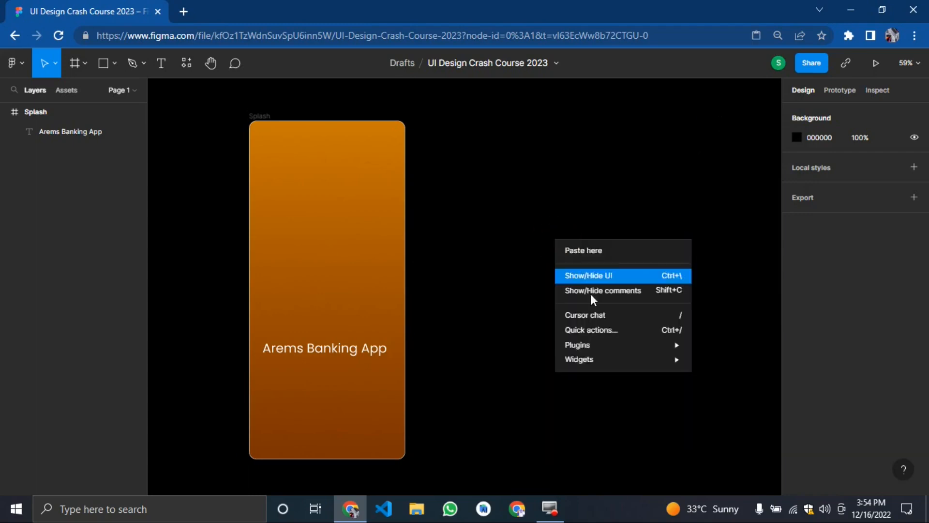
{"action": "left_click", "coordinate": [282, 206]}
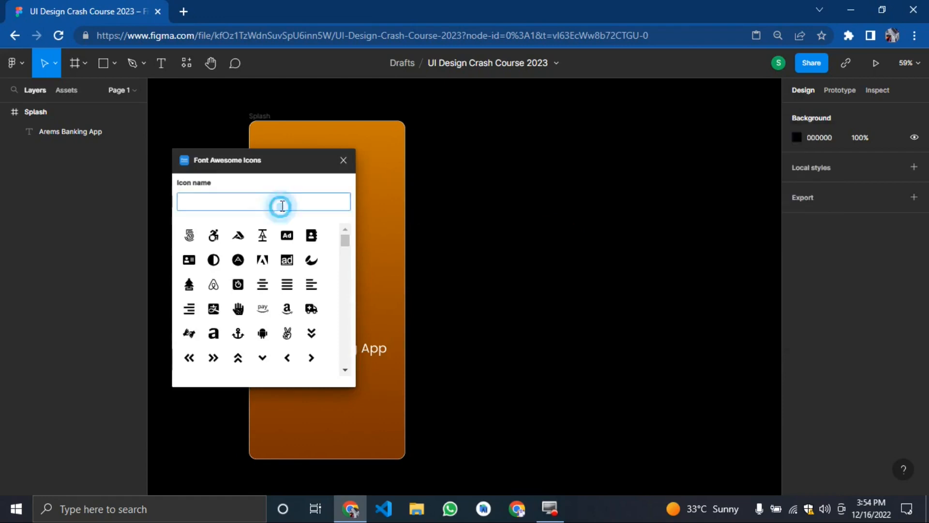
Step: Search the Font Awesome icons for "bank"
{"action": "scroll", "coordinate": [312, 310], "scroll_direction": "down", "scroll_amount": 10}
{"action": "scroll", "coordinate": [315, 315], "scroll_direction": "up", "scroll_amount": 10}
{"action": "left_click", "coordinate": [302, 203]}
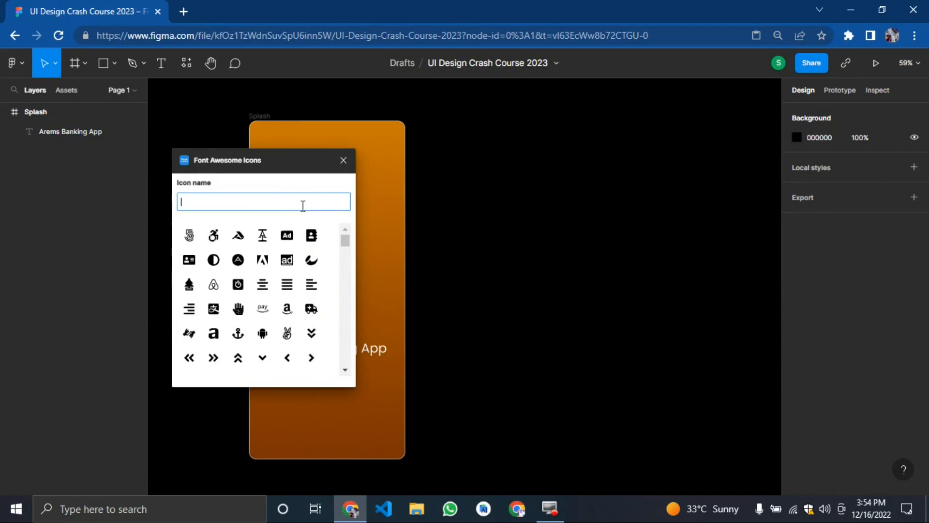
{"action": "type", "text": "bank"}
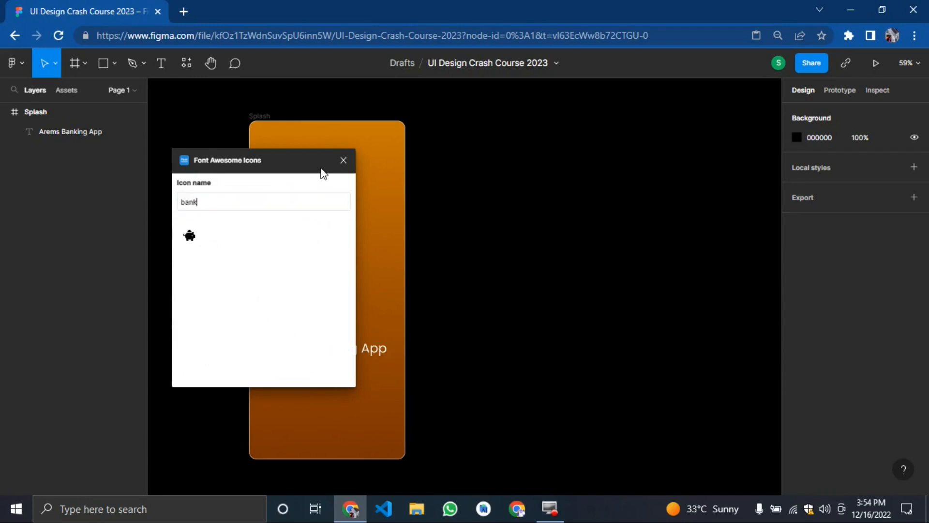
Step: Search the icons for "mone" and insert the money-check-alt icon onto the canvas
{"action": "key", "text": "ctrl+a"}
{"action": "type", "text": "mone"}
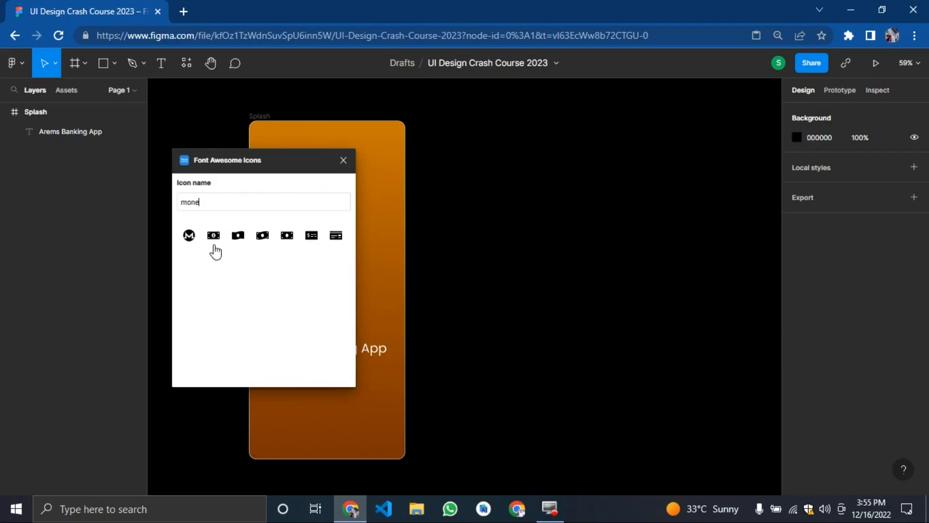
{"action": "left_click", "coordinate": [312, 236]}
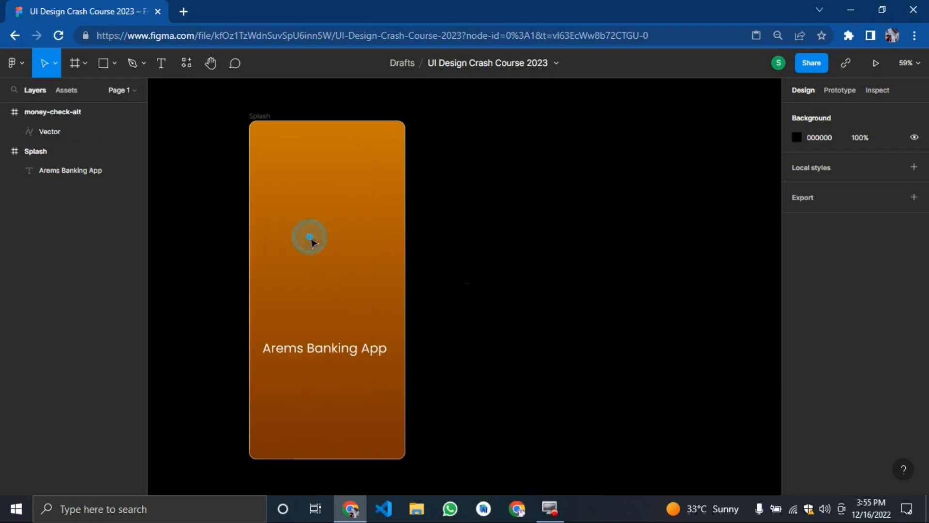
Step: Move the money-check-alt icon into the Splash frame above the title, to X 215, Y 441, and deselect it
{"action": "left_click", "coordinate": [469, 288]}
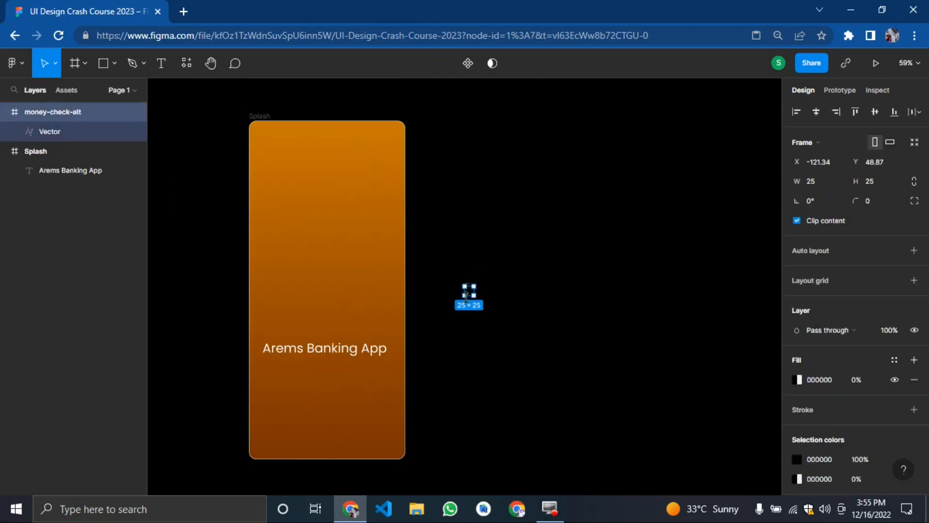
{"action": "left_click_drag", "start_coordinate": [469, 288], "coordinate": [329, 290]}
{"action": "left_click", "coordinate": [449, 312]}
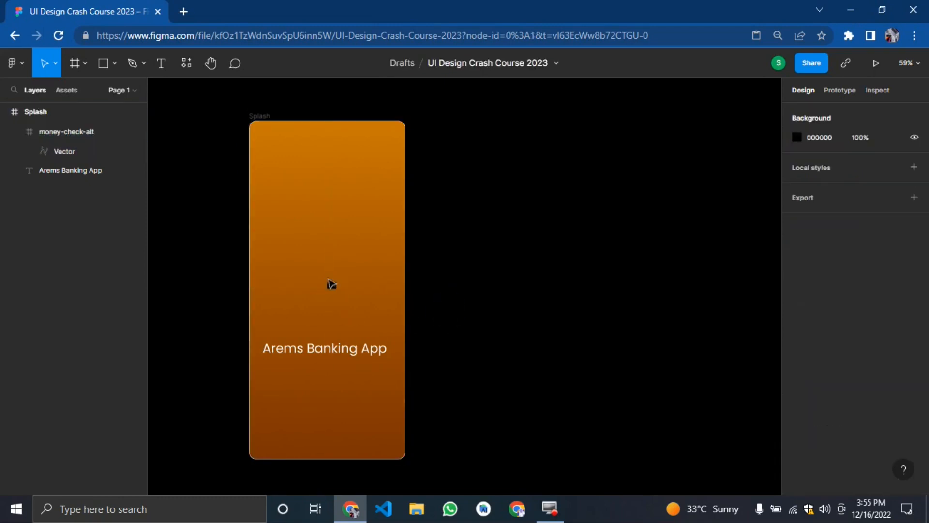
Step: Resize the money-check-alt icon frame to 70 by 70 and move it above the title to X 180, Y 441
{"action": "left_click", "coordinate": [331, 286]}
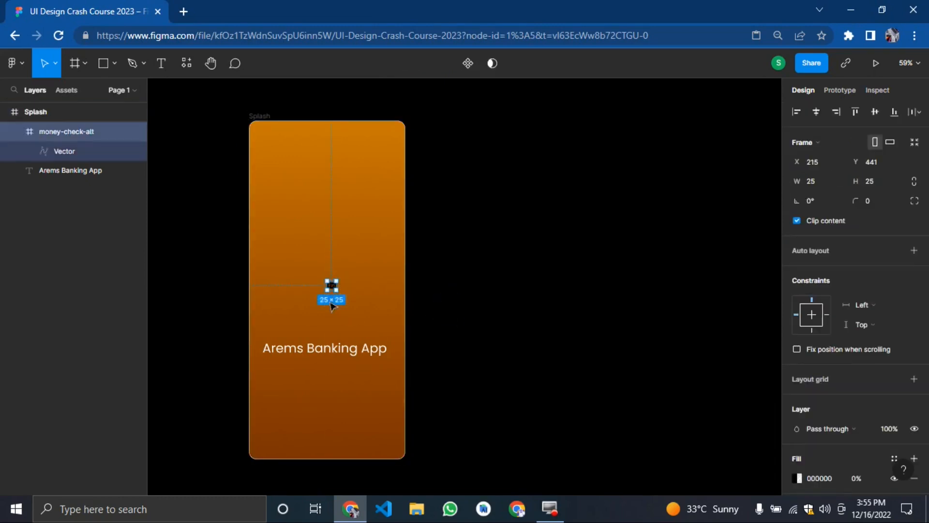
{"action": "left_click", "coordinate": [826, 181]}
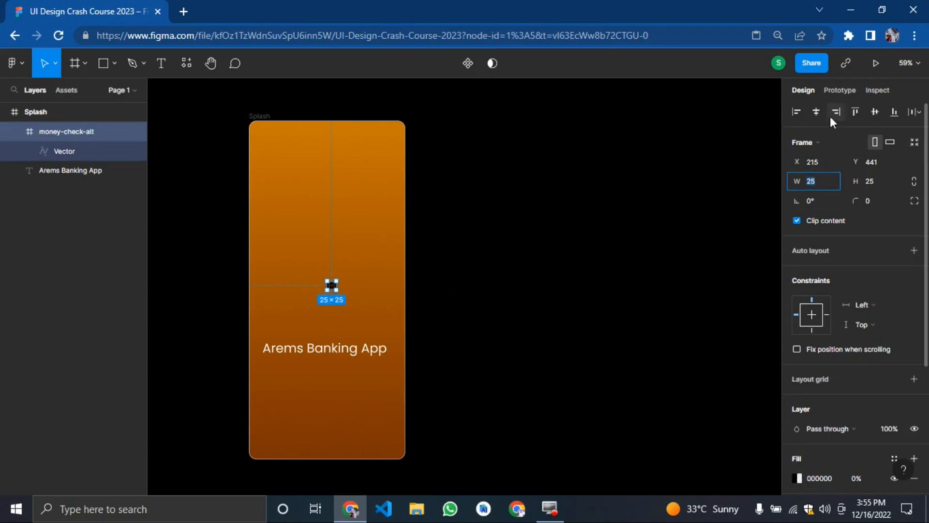
{"action": "key", "text": "Tab"}
{"action": "type", "text": "7"}
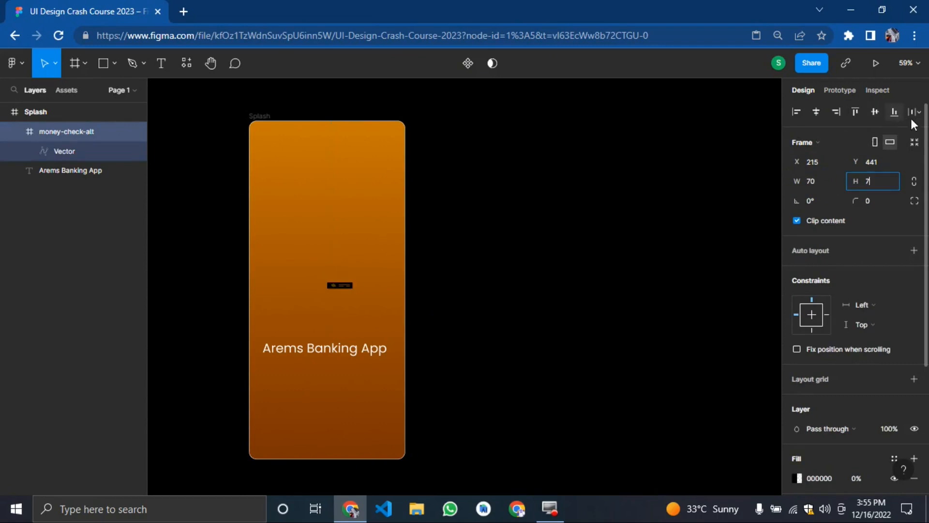
{"action": "type", "text": "0"}
{"action": "key", "text": "Return"}
{"action": "left_click", "coordinate": [520, 257]}
{"action": "mouse_move", "coordinate": [349, 302]}
{"action": "left_mouse_down"}
{"action": "mouse_move", "coordinate": [315, 304]}
{"action": "mouse_move", "coordinate": [336, 302]}
{"action": "left_mouse_up"}
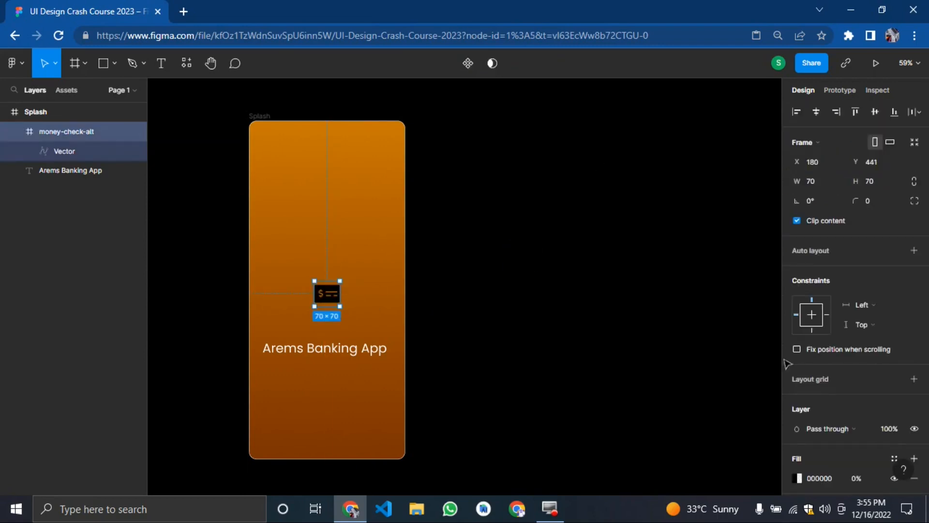
Step: Try to recolor the icon by changing its frame's fill to FFFFFF, and return the fill opacity to 0%
{"action": "scroll", "coordinate": [883, 448], "scroll_direction": "down", "scroll_amount": 3}
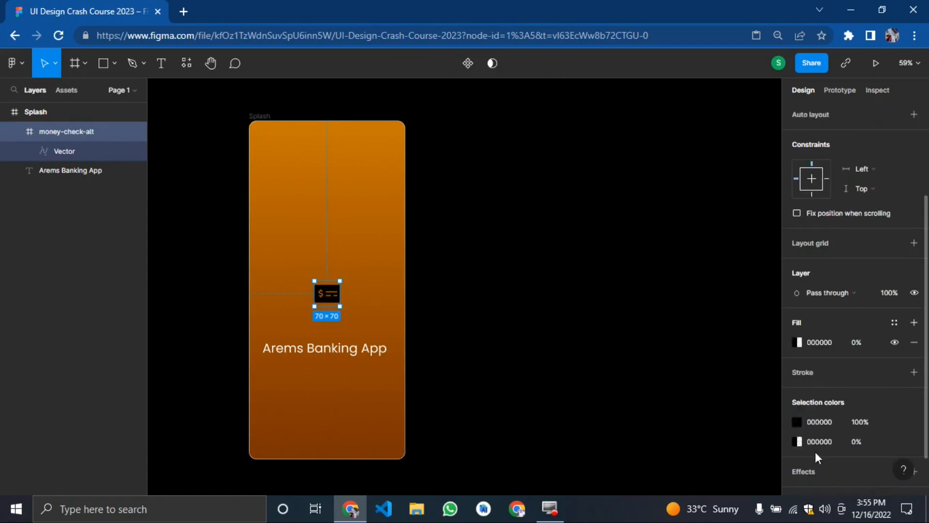
{"action": "left_click", "coordinate": [797, 342]}
{"action": "left_click_drag", "start_coordinate": [668, 257], "coordinate": [629, 141]}
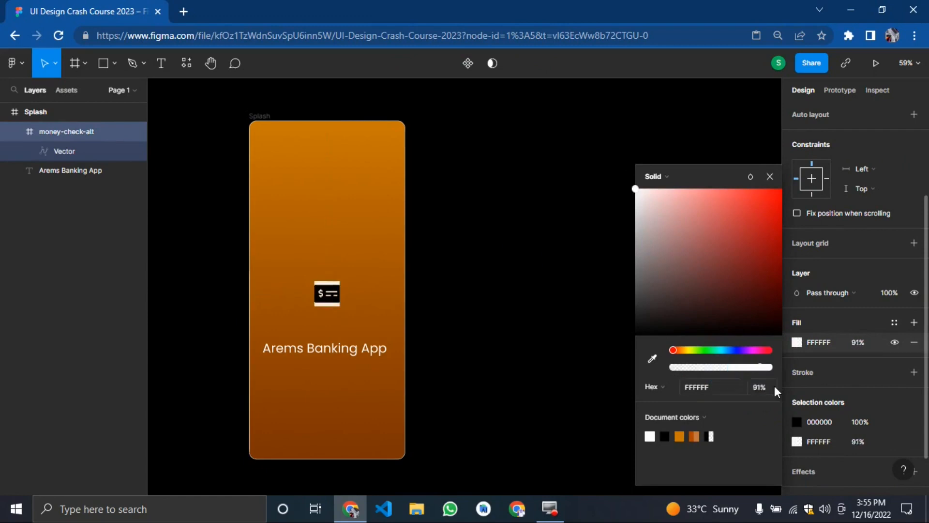
{"action": "left_click", "coordinate": [538, 357]}
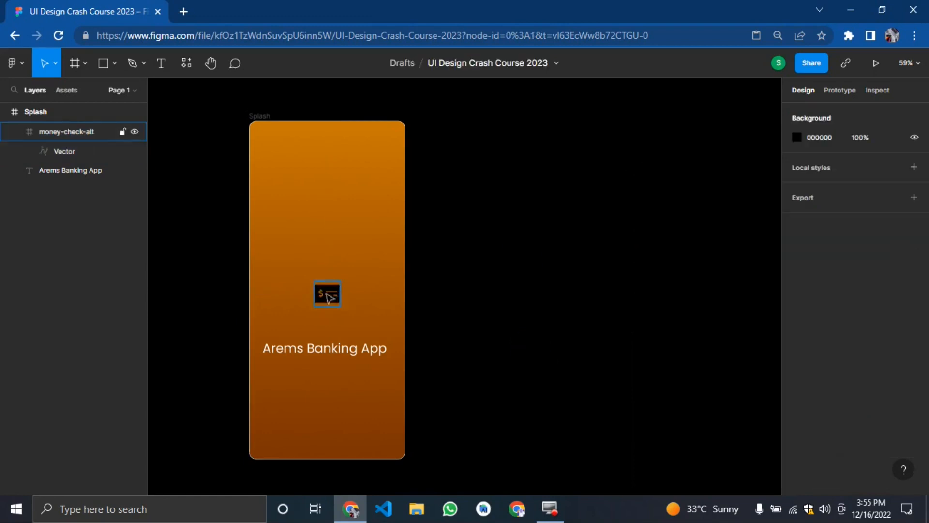
Step: Move the icon out of the Splash frame and separate its Vector shape from the money-check-alt frame, at X -210, Y -70
{"action": "left_click_drag", "start_coordinate": [327, 293], "coordinate": [451, 251]}
{"action": "left_click", "coordinate": [484, 331]}
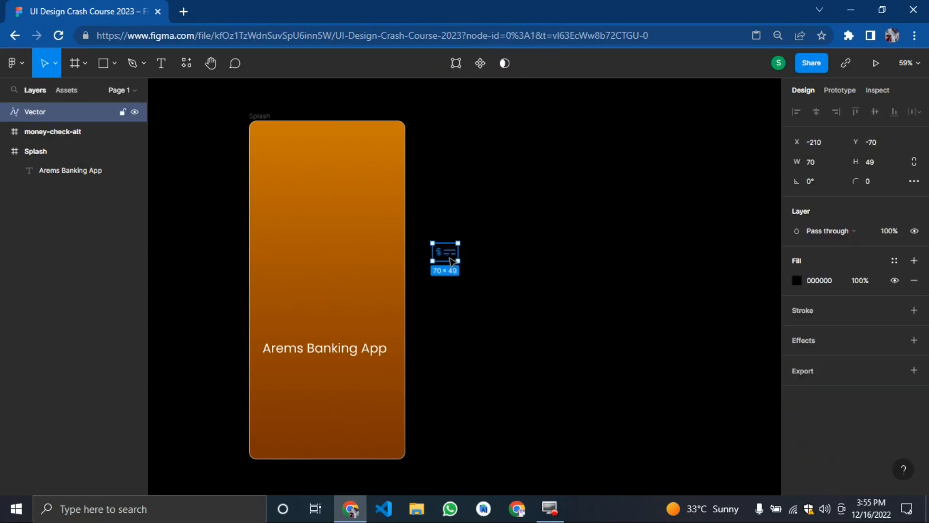
Step: Delete the separated Vector icon shape and undo the deletion
{"action": "key", "text": "Delete"}
{"action": "right_click", "coordinate": [449, 285]}
{"action": "left_click", "coordinate": [631, 282]}
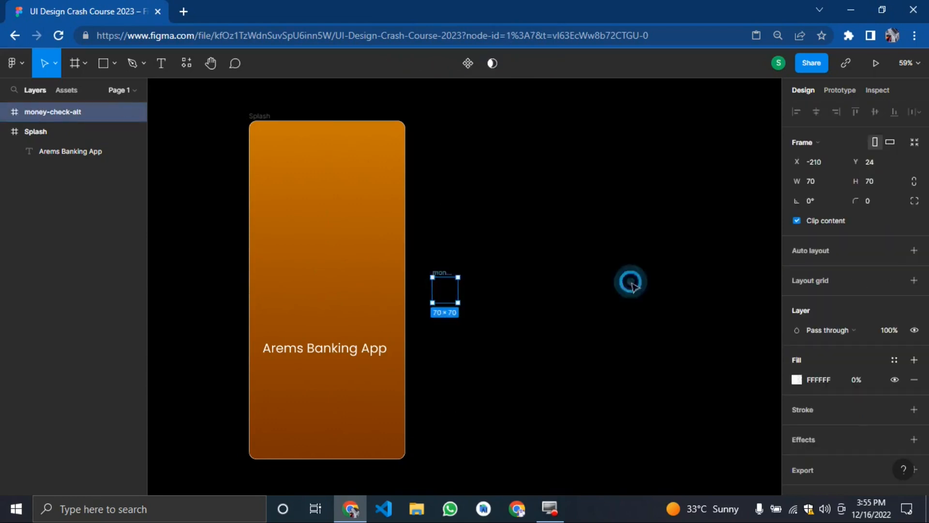
{"action": "left_click", "coordinate": [557, 299]}
{"action": "key", "text": "ctrl+z"}
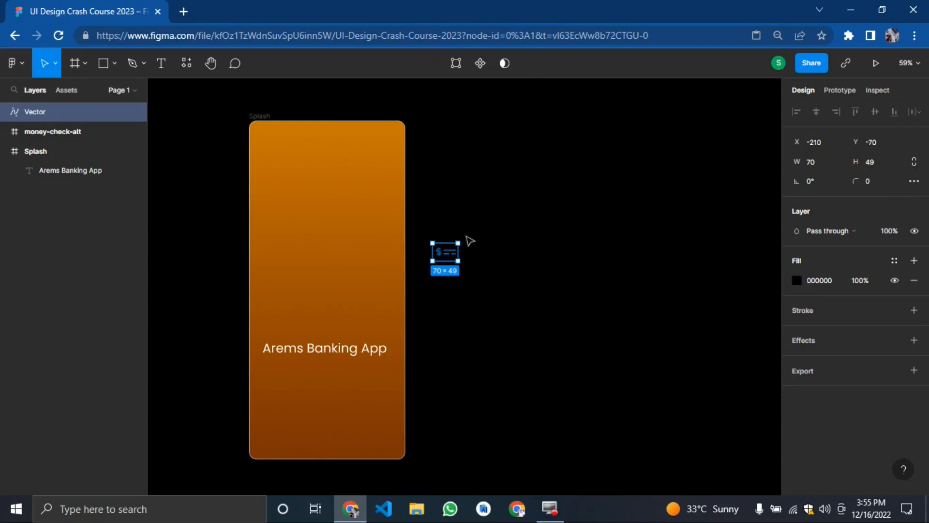
Step: Move the Vector icon back into the Splash frame at X 145, Y 417 and delete the empty money-check-alt frame
{"action": "left_click_drag", "start_coordinate": [451, 254], "coordinate": [320, 283]}
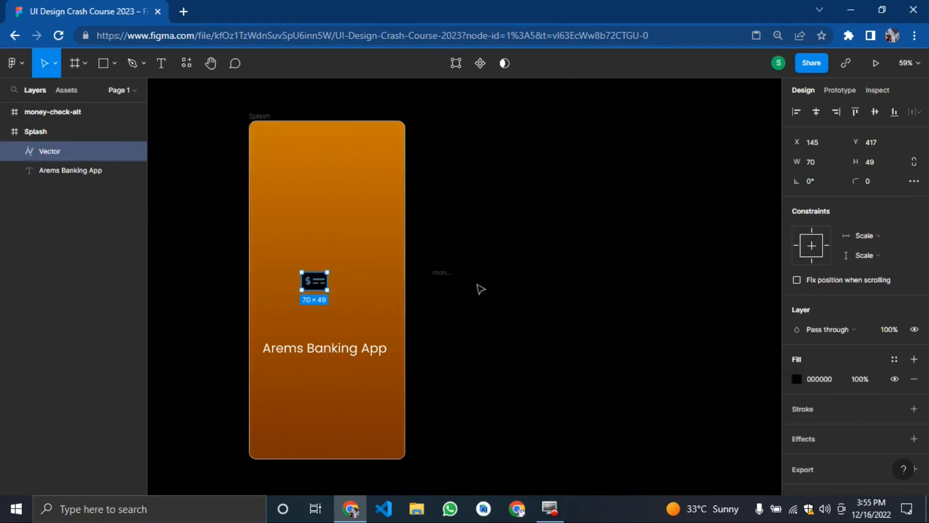
{"action": "left_click", "coordinate": [444, 285]}
{"action": "key", "text": "Delete"}
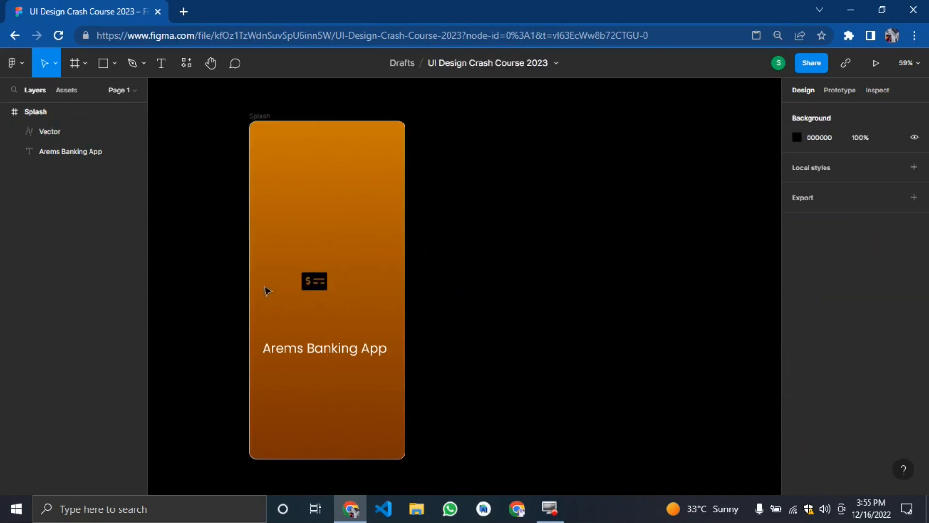
Step: Move the Vector icon just above the app title, to X 157, Y 481, and set its fill to FFFFFF
{"action": "left_click_drag", "start_coordinate": [315, 281], "coordinate": [319, 304]}
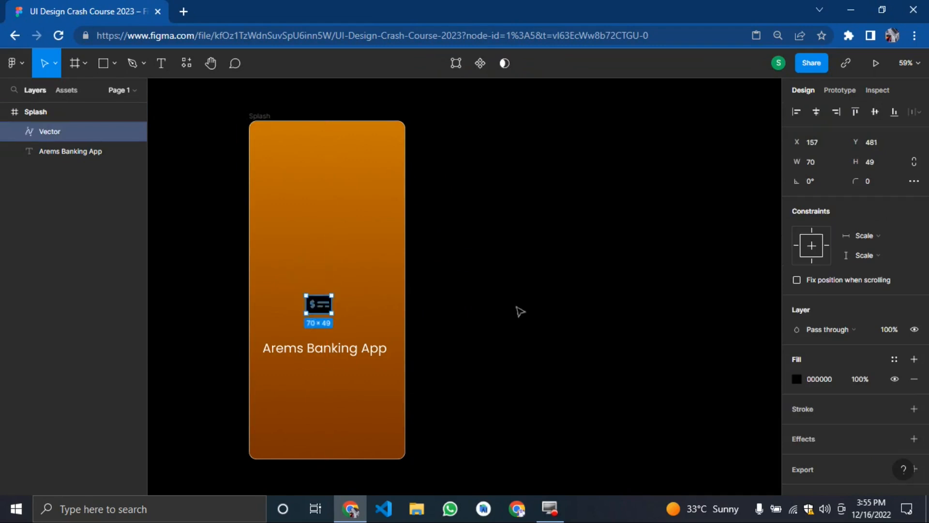
{"action": "left_click", "coordinate": [796, 379]}
{"action": "left_click_drag", "start_coordinate": [673, 271], "coordinate": [597, 150]}
Step: Resize the white Vector icon to a width of 120 and a height of 120
{"action": "left_click", "coordinate": [816, 163]}
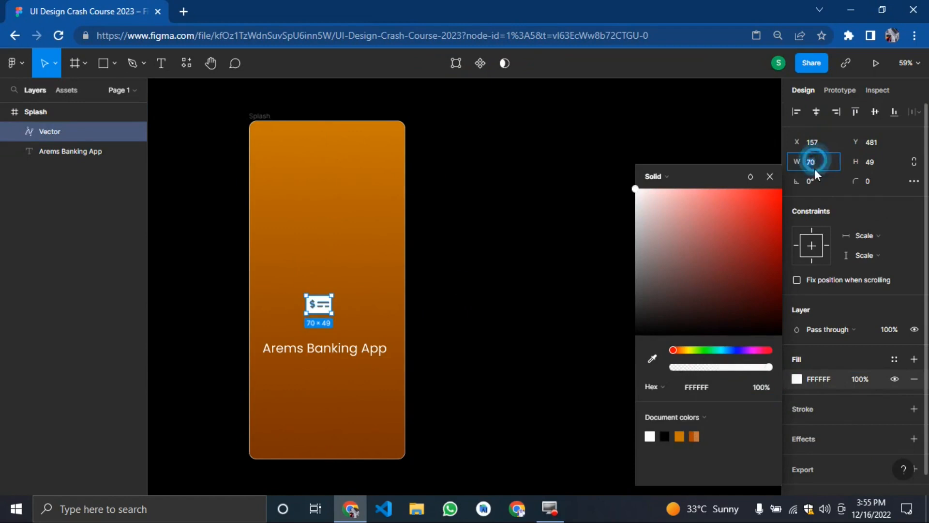
{"action": "type", "text": "120"}
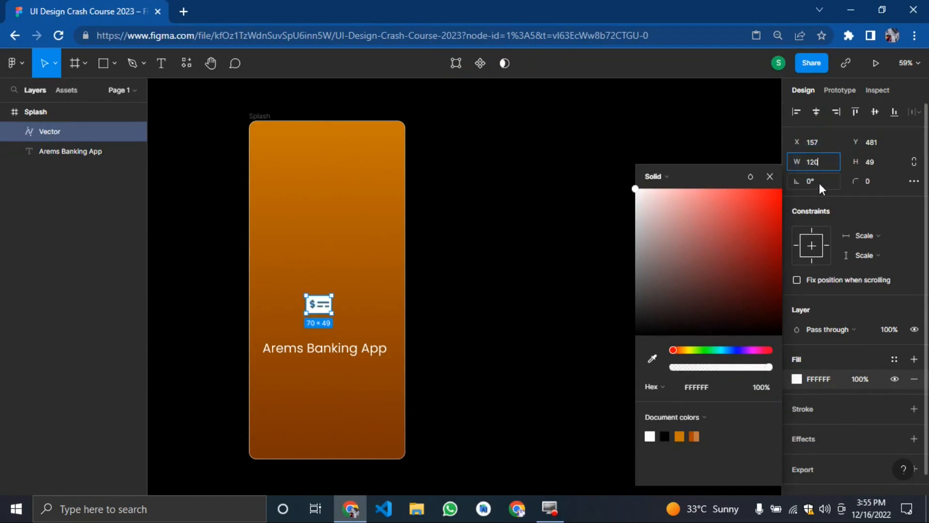
{"action": "key", "text": "Tab"}
{"action": "type", "text": "120"}
{"action": "key", "text": "Return"}
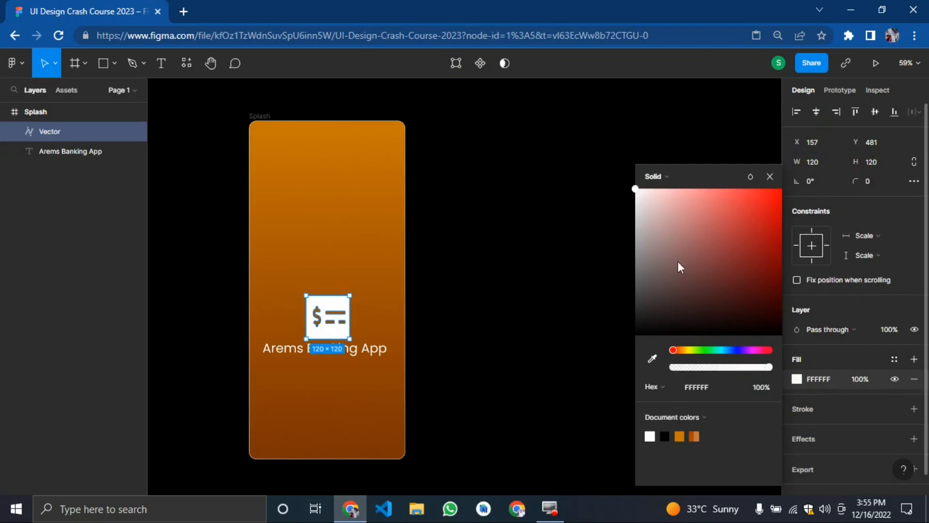
Step: Widen the icon to 192 while keeping its height at 120, and centre it just above the Arems Banking App title
{"action": "left_click", "coordinate": [479, 276]}
{"action": "mouse_move", "coordinate": [334, 320]}
{"action": "left_mouse_down"}
{"action": "mouse_move", "coordinate": [311, 300]}
{"action": "mouse_move", "coordinate": [379, 296]}
{"action": "mouse_move", "coordinate": [341, 315]}
{"action": "left_mouse_up"}
{"action": "left_click", "coordinate": [481, 328]}
{"action": "left_click", "coordinate": [560, 369]}
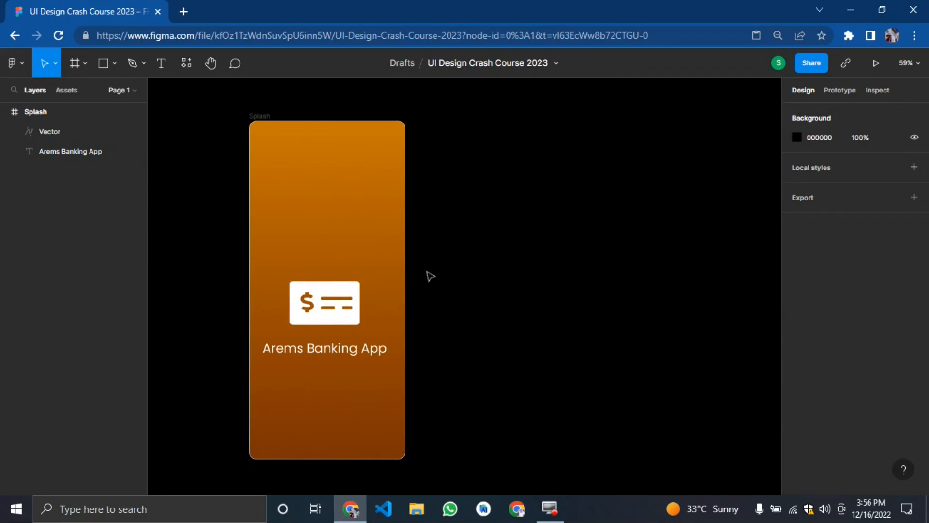
{"action": "left_click", "coordinate": [687, 249]}
Step: Duplicate the Splash frame and rename the copy Start Screen
{"action": "left_click", "coordinate": [266, 118]}
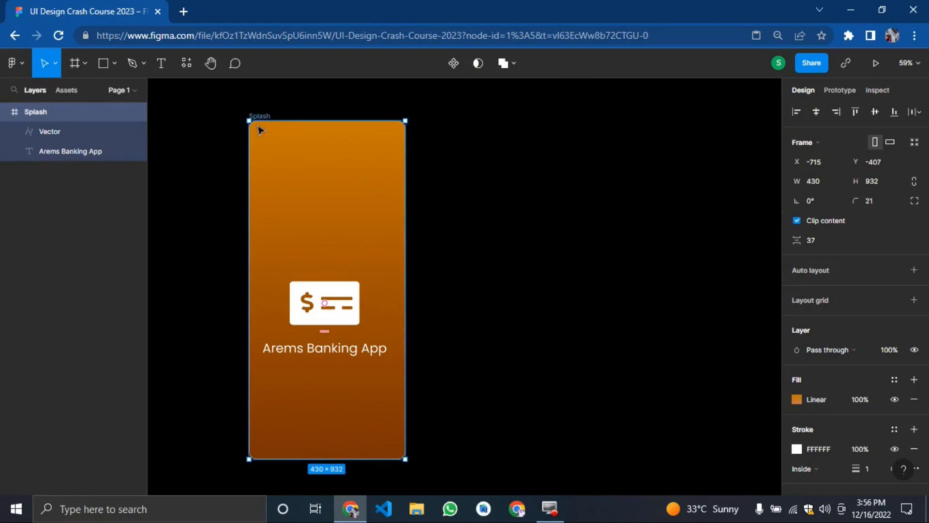
{"action": "key", "text": "ctrl+d"}
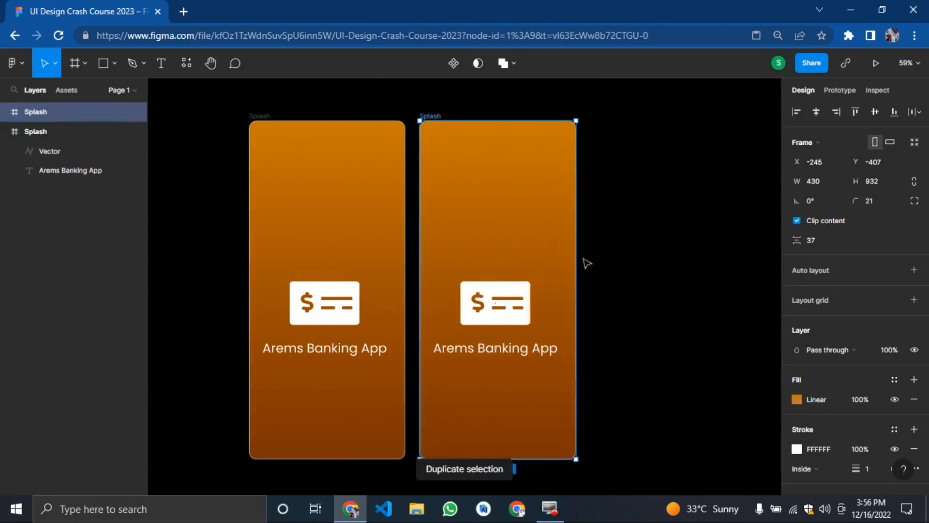
{"action": "left_click", "coordinate": [706, 317]}
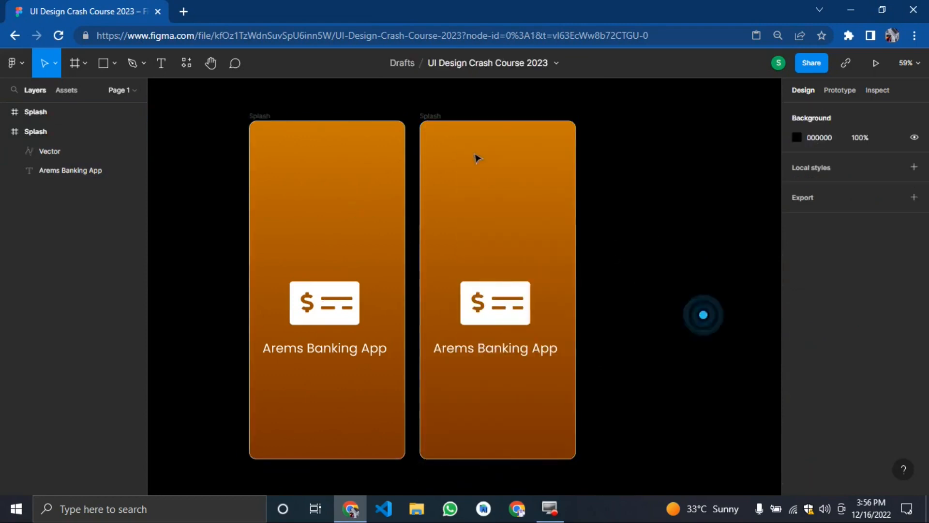
{"action": "double_click", "coordinate": [439, 116]}
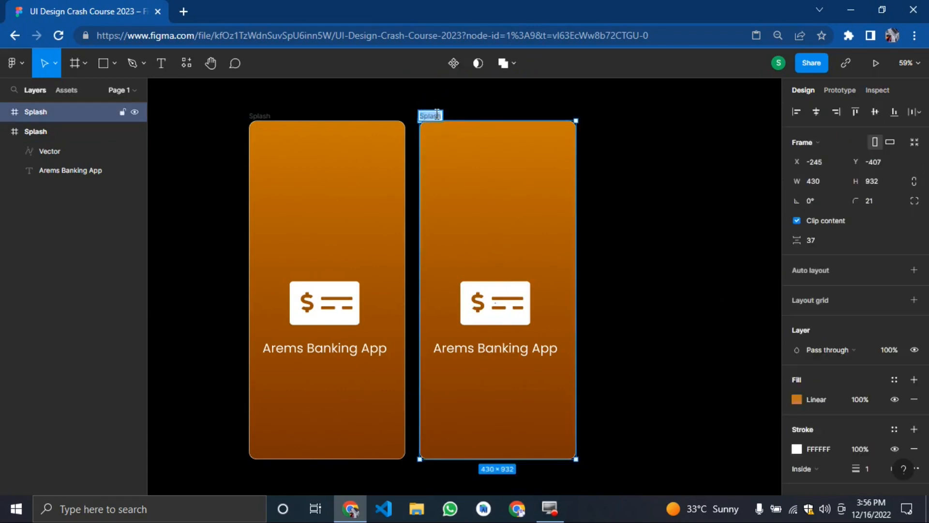
{"action": "type", "text": "Start Screen"}
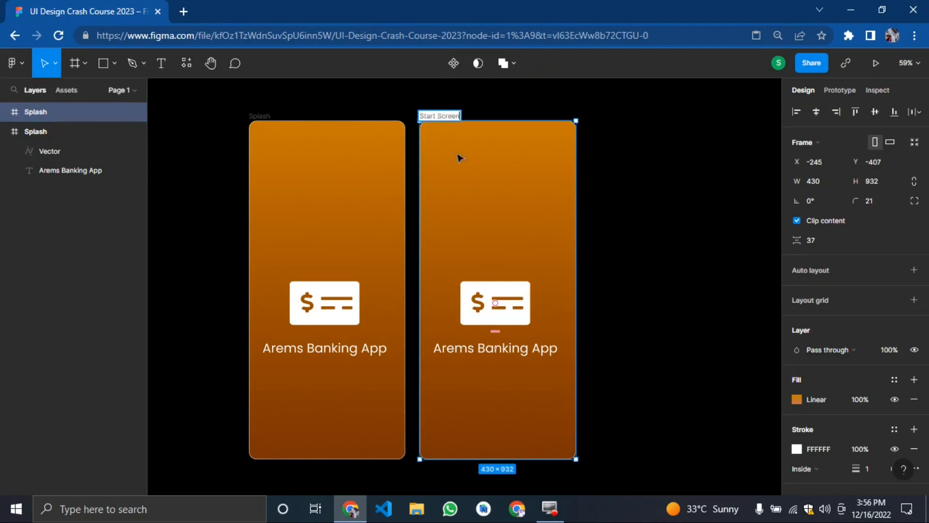
{"action": "key", "text": "Return"}
{"action": "left_click", "coordinate": [693, 346]}
Step: In the Start Screen frame, delete the Arems Banking App title and move the icon up to X 103, Y 225
{"action": "left_click_drag", "start_coordinate": [511, 308], "coordinate": [502, 199]}
{"action": "key", "text": "Down"}
{"action": "key", "text": "Down"}
{"action": "key", "text": "Down"}
{"action": "key", "text": "Down"}
{"action": "key", "text": "Right"}
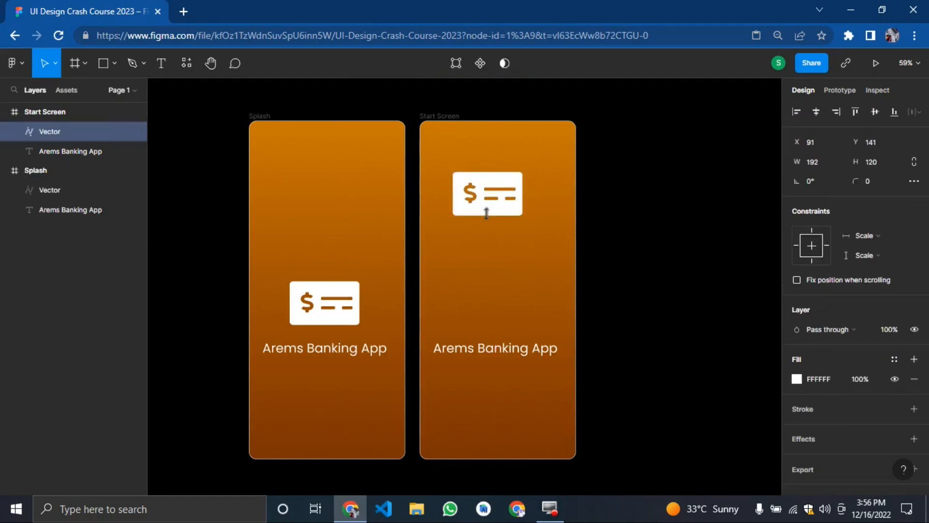
{"action": "left_click", "coordinate": [492, 347]}
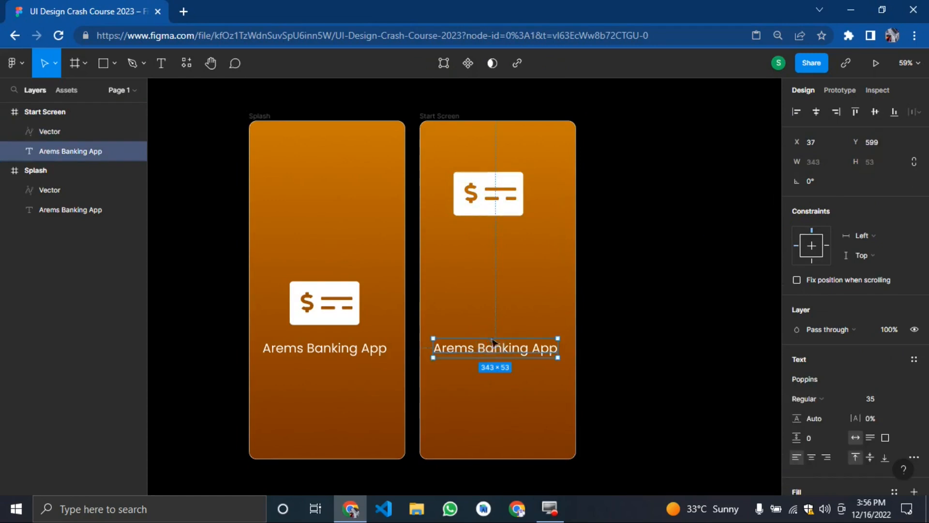
{"action": "key", "text": "Delete"}
{"action": "left_click_drag", "start_coordinate": [481, 211], "coordinate": [486, 244]}
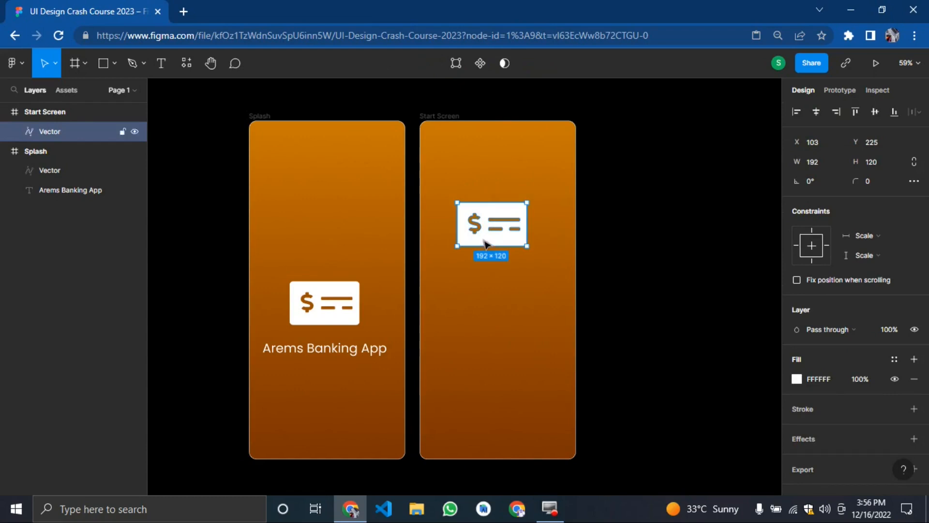
Step: Add the text "Welcome back to Arems Banking Awallet" below the icon in Start Screen, at X 55, Y 461
{"action": "left_click", "coordinate": [170, 66]}
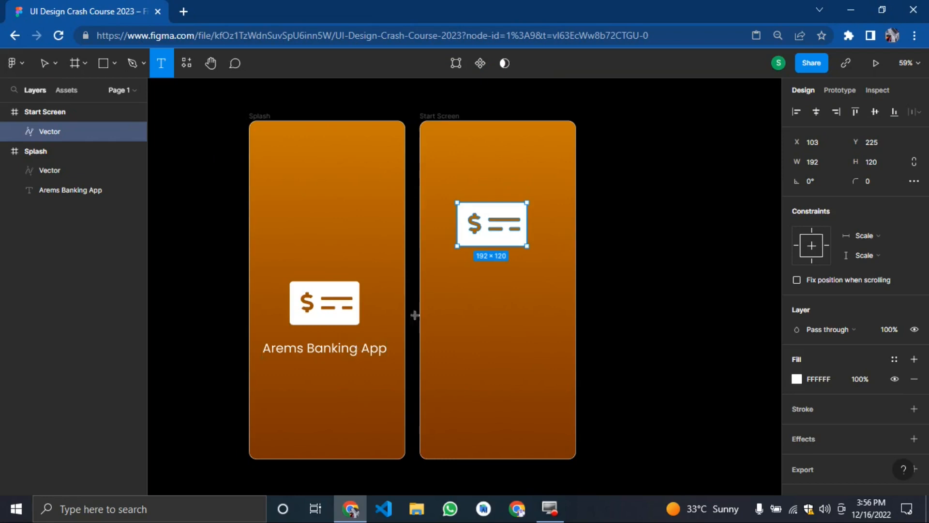
{"action": "left_click", "coordinate": [440, 289]}
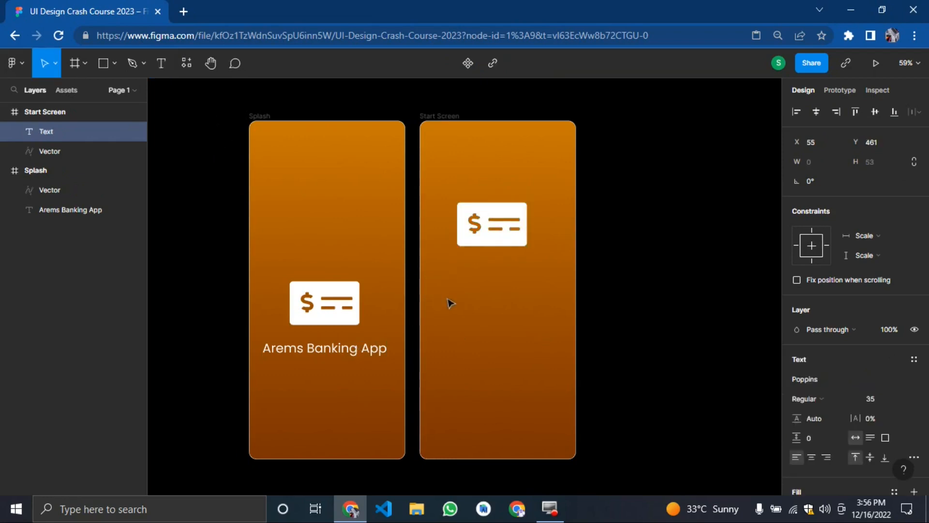
{"action": "type", "text": "Welcome back to"}
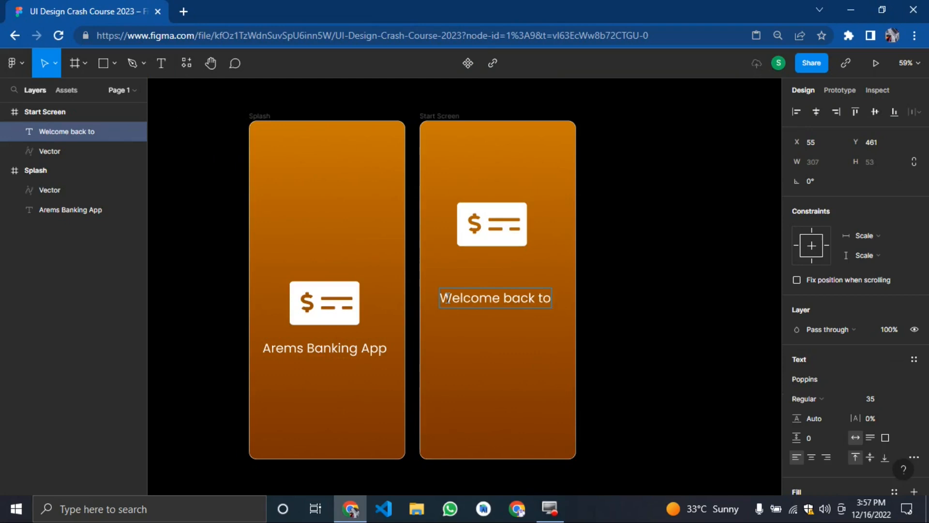
{"action": "type", "text": " Arems Banking"}
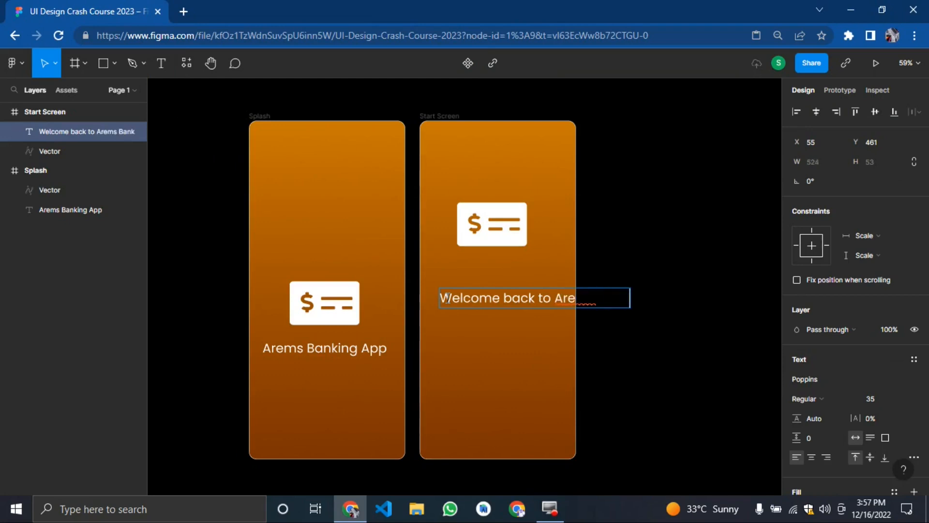
{"action": "type", "text": " App for"}
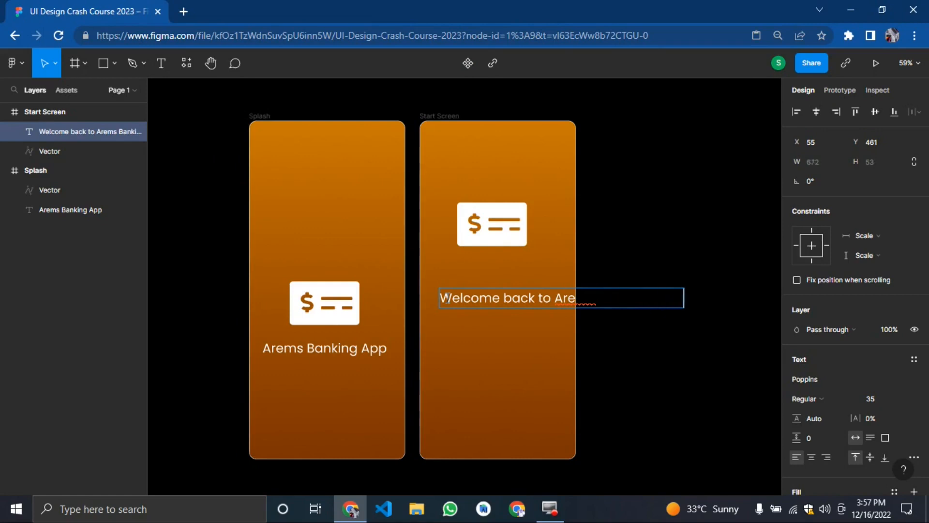
Step: Set the whole welcome text's font size to 25
{"action": "key", "text": "ctrl+a"}
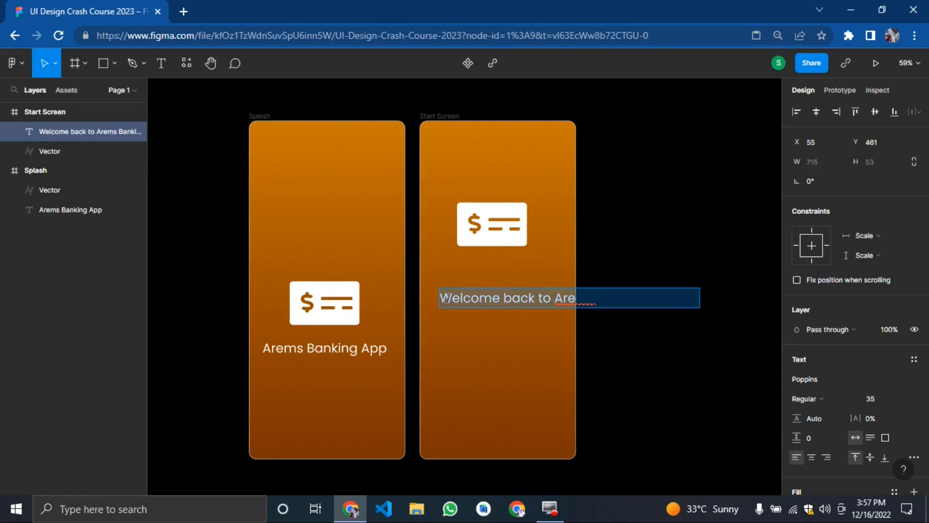
{"action": "left_click", "coordinate": [869, 406]}
{"action": "type", "text": "2"}
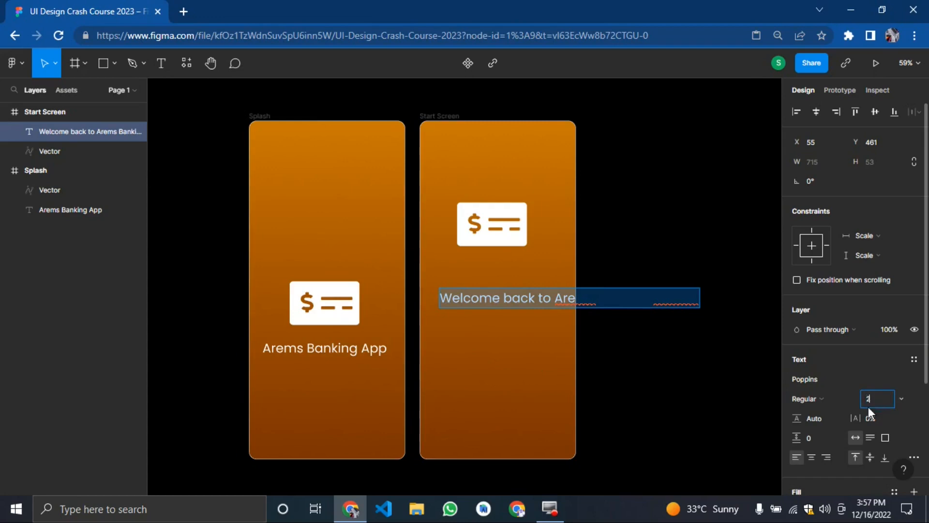
{"action": "type", "text": "5"}
{"action": "key", "text": "Return"}
{"action": "key", "text": "ctrl+a"}
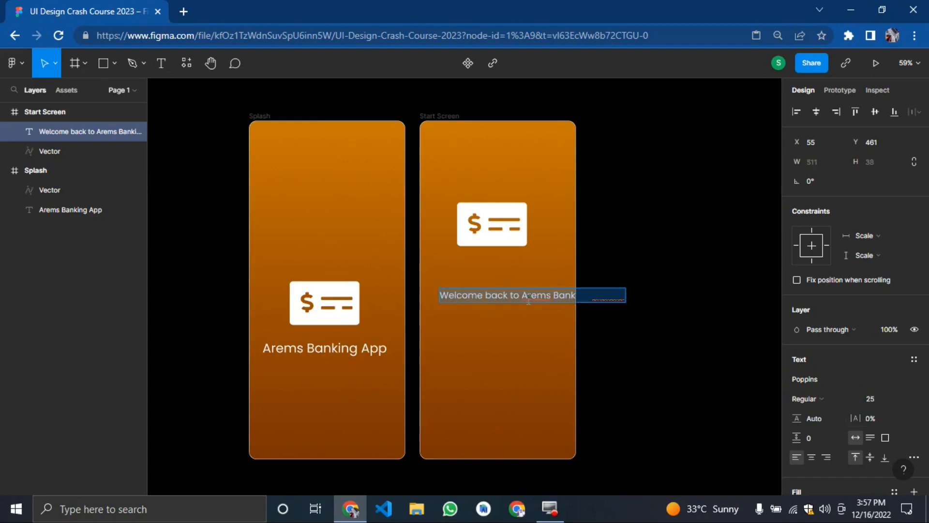
Step: Break the welcome text into two lines before "Arems" and align it to the centre
{"action": "left_click", "coordinate": [523, 296]}
{"action": "key", "text": "Return"}
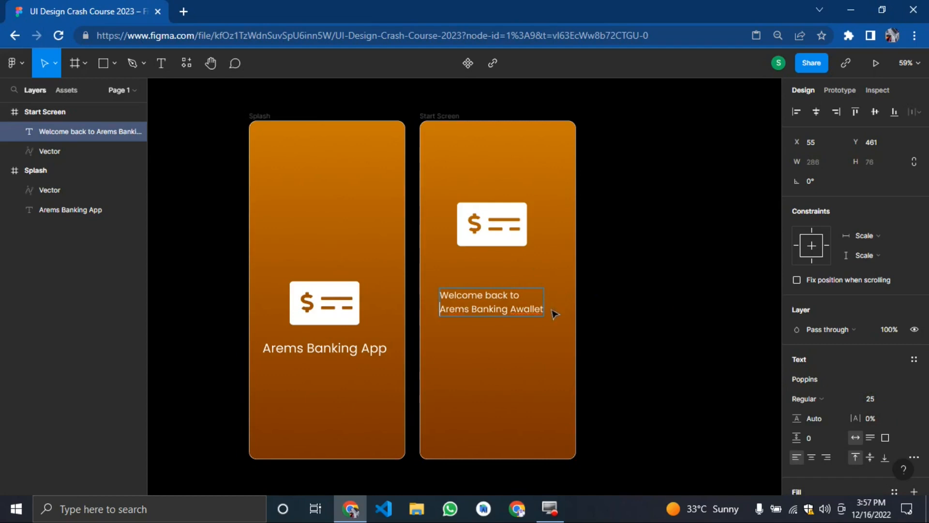
{"action": "key", "text": "ctrl+a"}
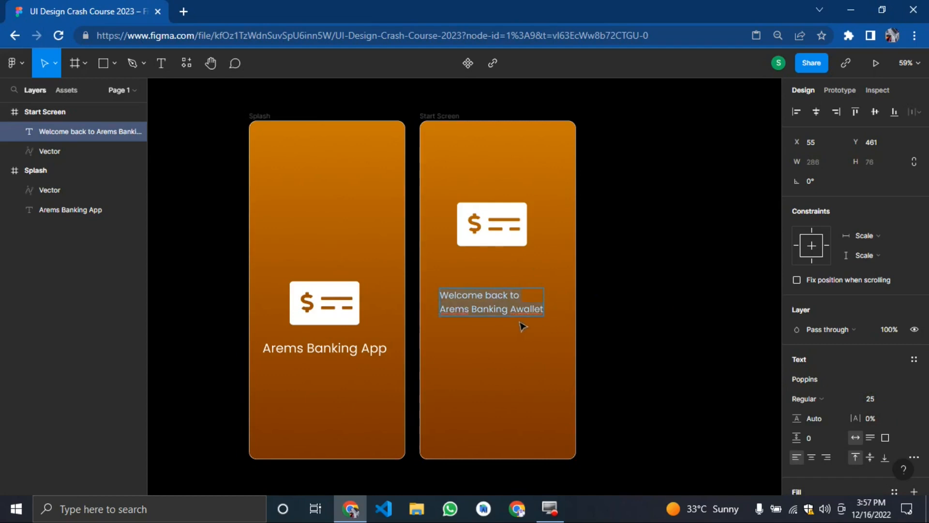
{"action": "left_click", "coordinate": [811, 457]}
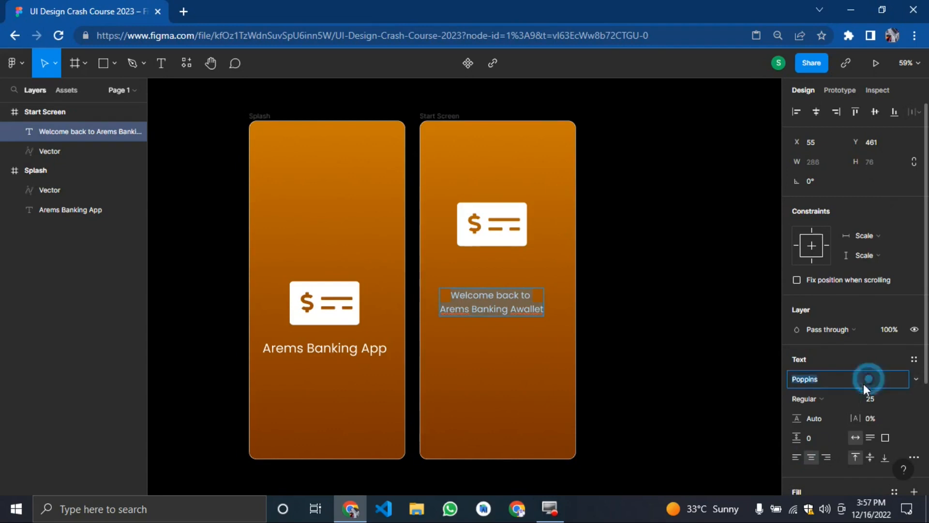
Step: Set the welcome text's font size to 30 and move it slightly down to the horizontal middle of the Start Screen frame
{"action": "left_click", "coordinate": [872, 398]}
{"action": "type", "text": "30"}
{"action": "key", "text": "Return"}
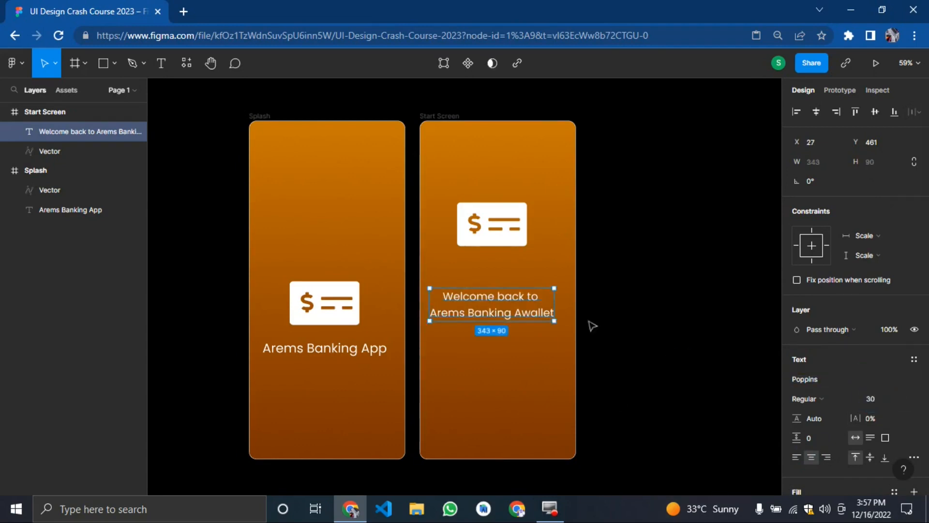
{"action": "left_click_drag", "start_coordinate": [494, 309], "coordinate": [501, 320]}
{"action": "left_click", "coordinate": [680, 335]}
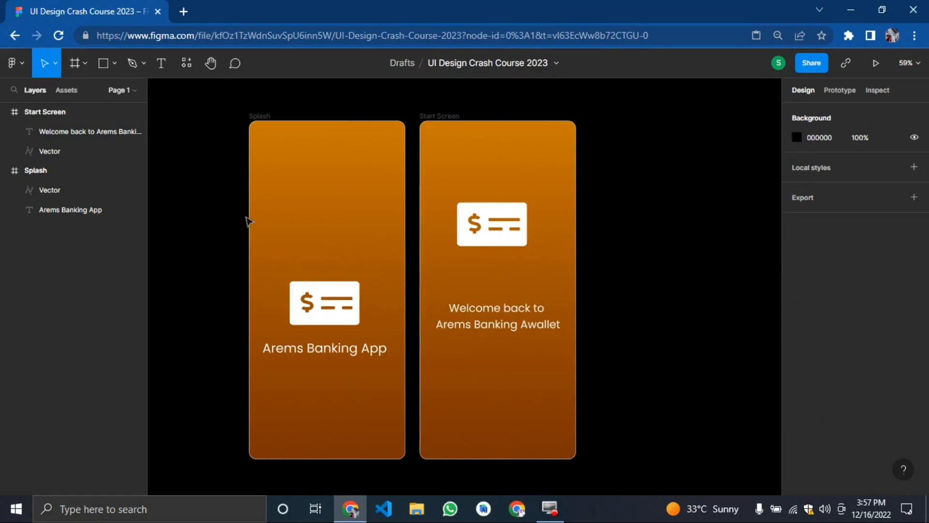
{"action": "left_click", "coordinate": [114, 65]}
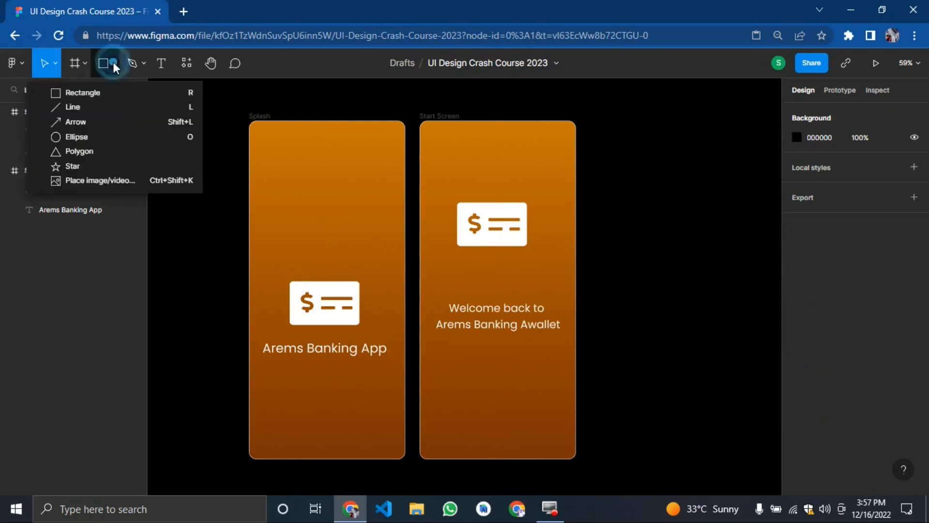
{"action": "left_click", "coordinate": [104, 92]}
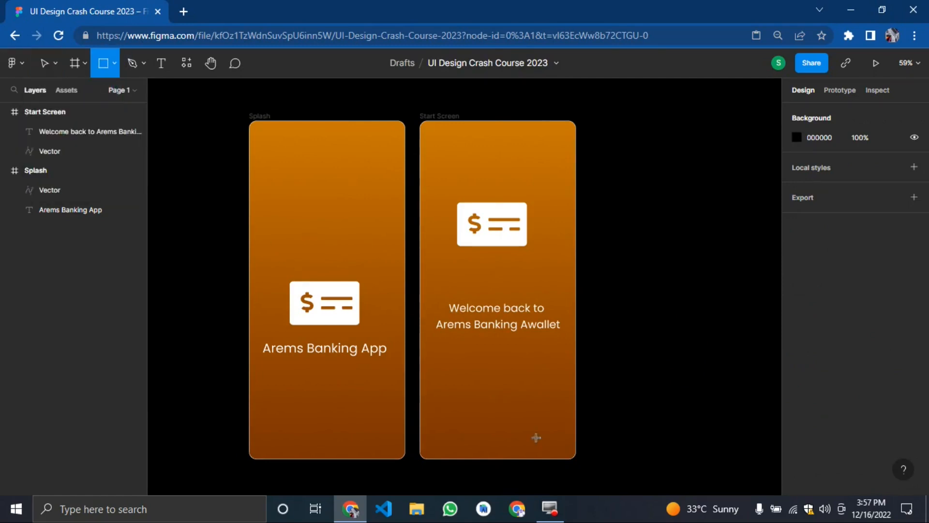
{"action": "left_click_drag", "start_coordinate": [659, 345], "coordinate": [661, 348]}
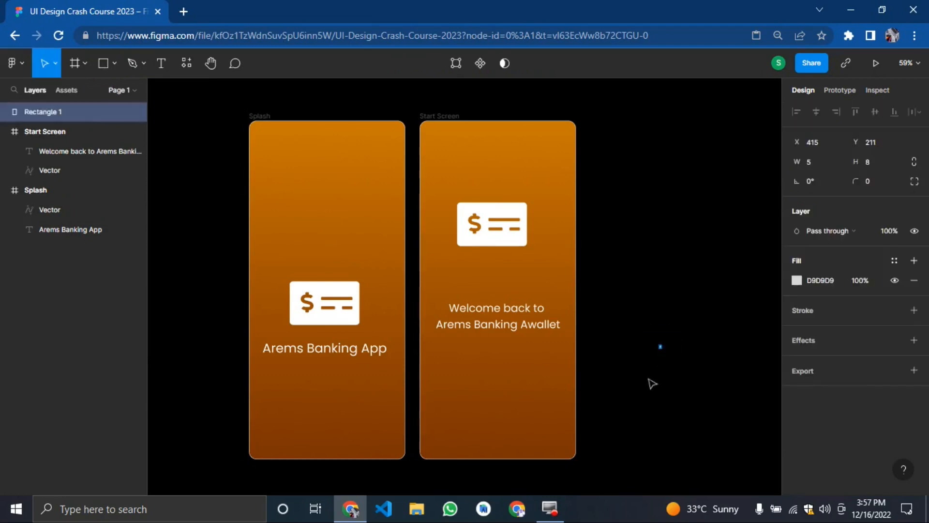
{"action": "key", "text": "Delete"}
Step: Draw a rectangle about 224 × 74 in the lower part of Start Screen at X 16, Y 770, and set its width to 200
{"action": "left_click", "coordinate": [104, 63]}
{"action": "left_click_drag", "start_coordinate": [598, 358], "coordinate": [479, 422]}
{"action": "left_click", "coordinate": [681, 404]}
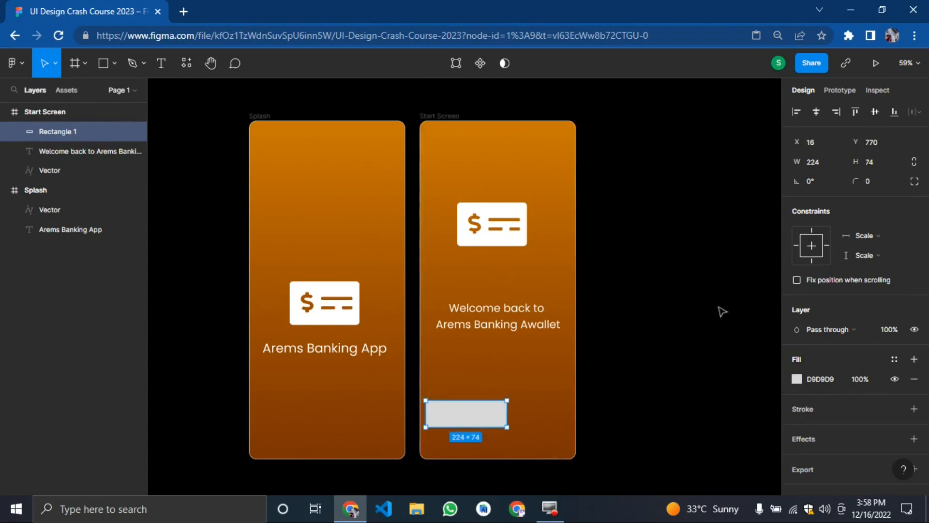
{"action": "type", "text": "200"}
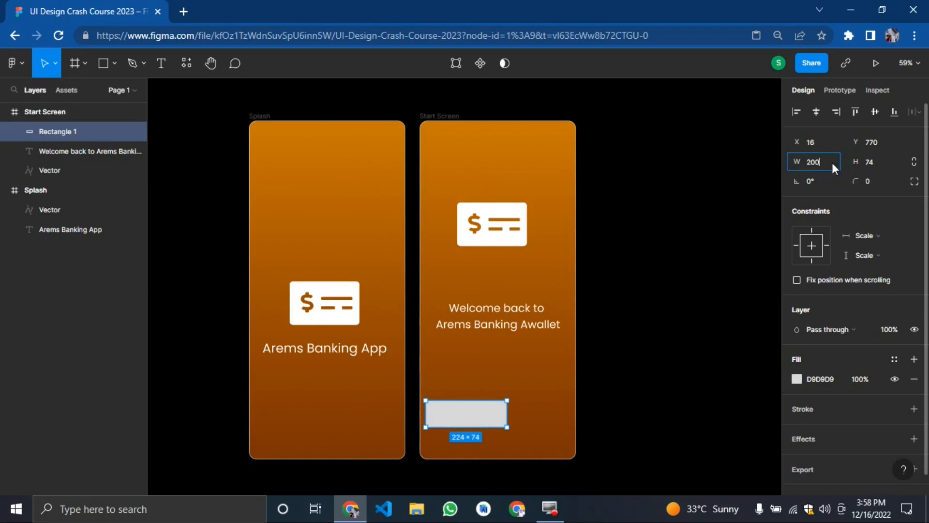
{"action": "key", "text": "Return"}
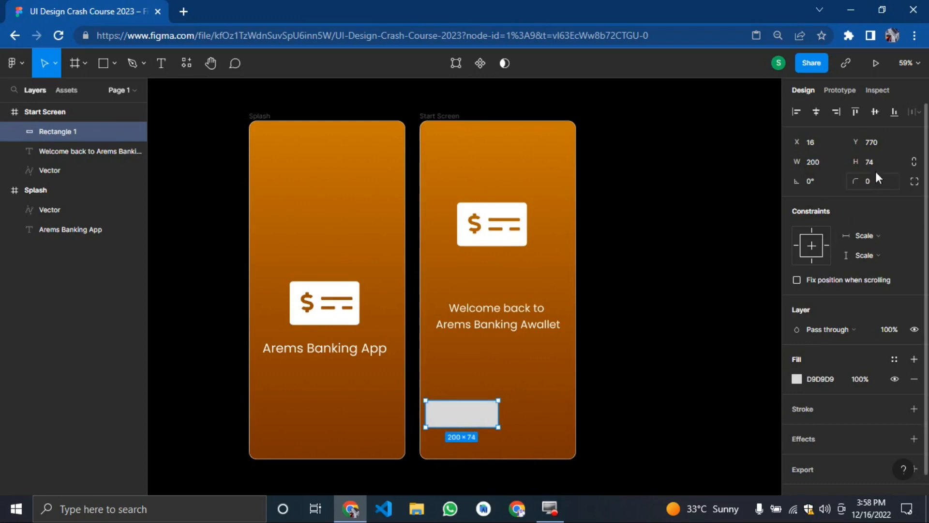
Step: Set the rectangle's corner radius to 25
{"action": "type", "text": "25"}
{"action": "key", "text": "Return"}
{"action": "left_click", "coordinate": [685, 401]}
{"action": "left_click", "coordinate": [493, 418]}
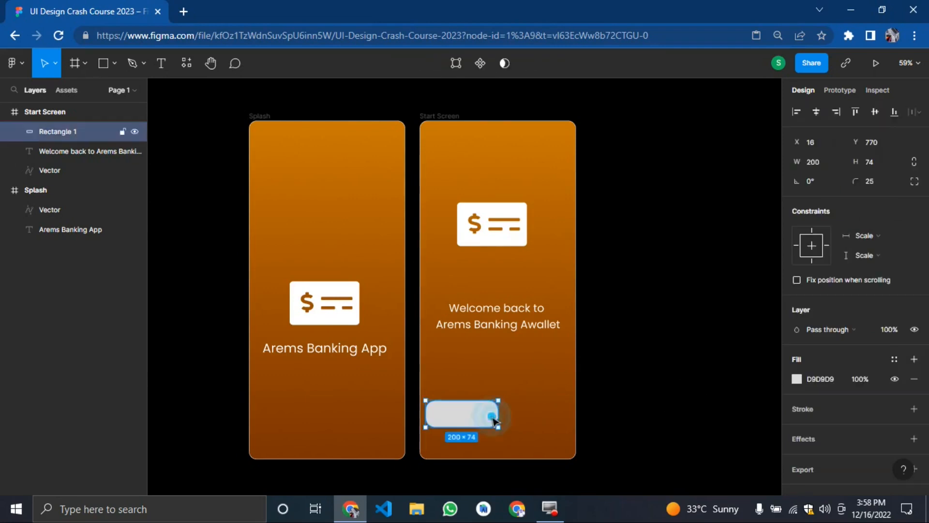
Step: Set the rectangle's corner radius to 30
{"action": "left_click", "coordinate": [884, 181]}
{"action": "type", "text": "30"}
{"action": "key", "text": "Return"}
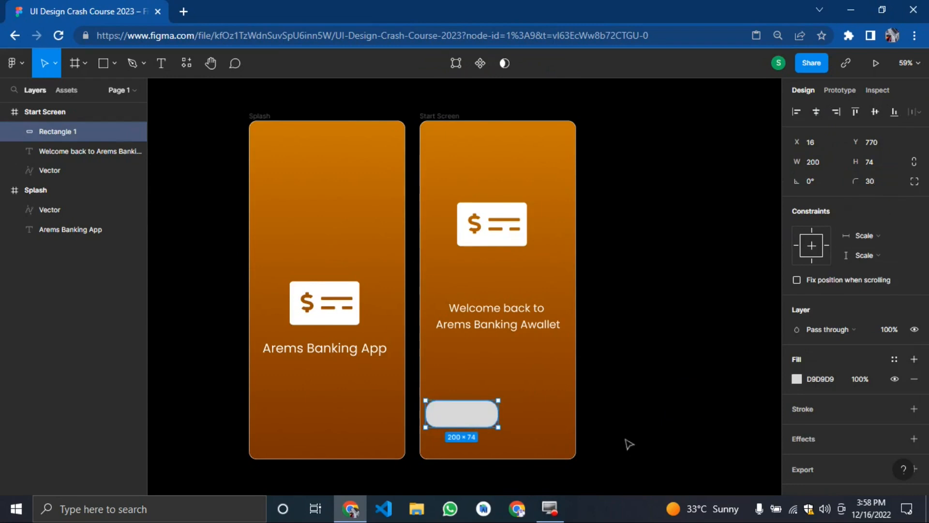
Step: Set the rounded rectangle's fill to FFFFFF and add a drop shadow effect to it
{"action": "left_click", "coordinate": [802, 379]}
{"action": "left_click_drag", "start_coordinate": [672, 245], "coordinate": [625, 153]}
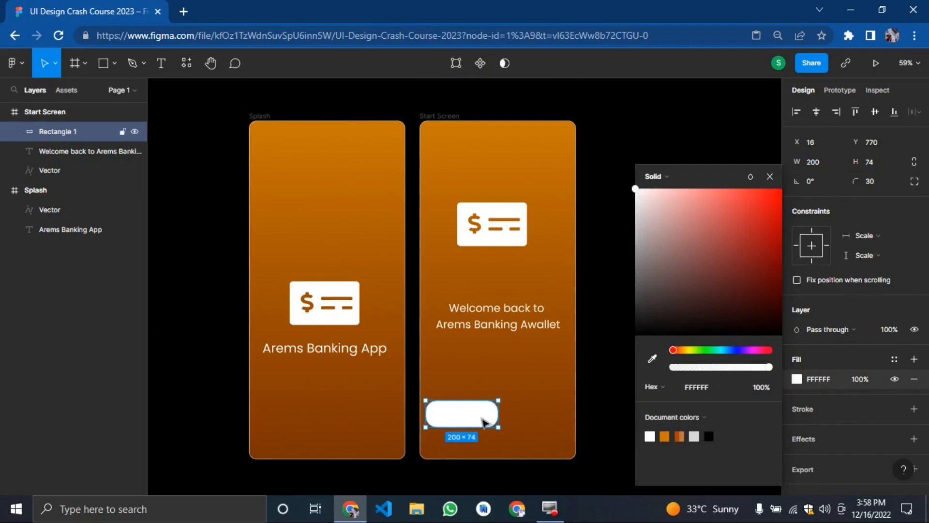
{"action": "left_click", "coordinate": [811, 438]}
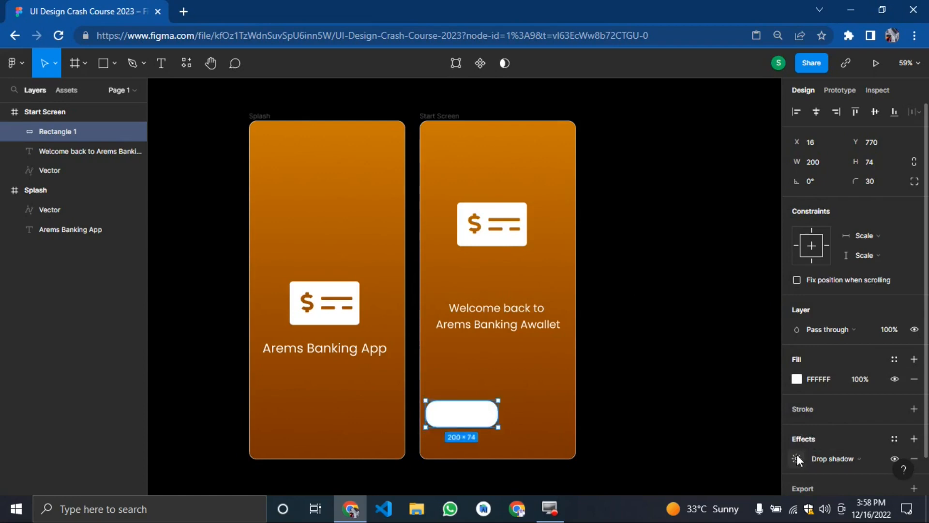
Step: Set the drop shadow color of the rounded white rectangle on Start Screen to FFFFFF and check the shadow up close
{"action": "left_click", "coordinate": [797, 458]}
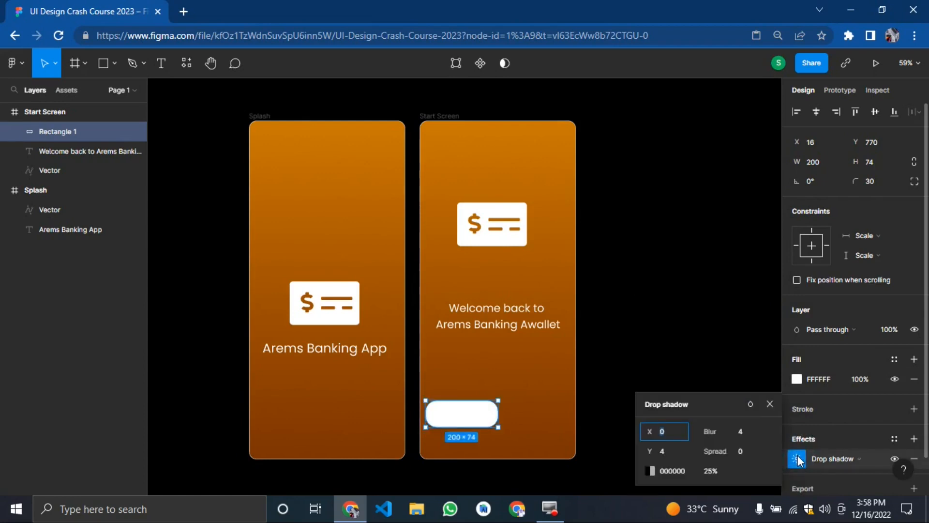
{"action": "left_click_drag", "start_coordinate": [637, 472], "coordinate": [640, 472]}
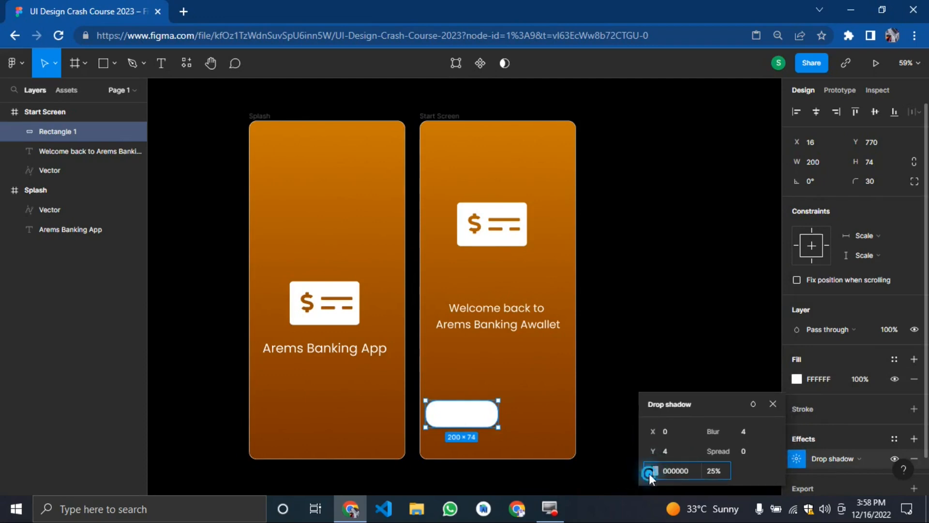
{"action": "left_click", "coordinate": [650, 472]}
{"action": "type", "text": "FFFFFF"}
{"action": "key", "text": "Return"}
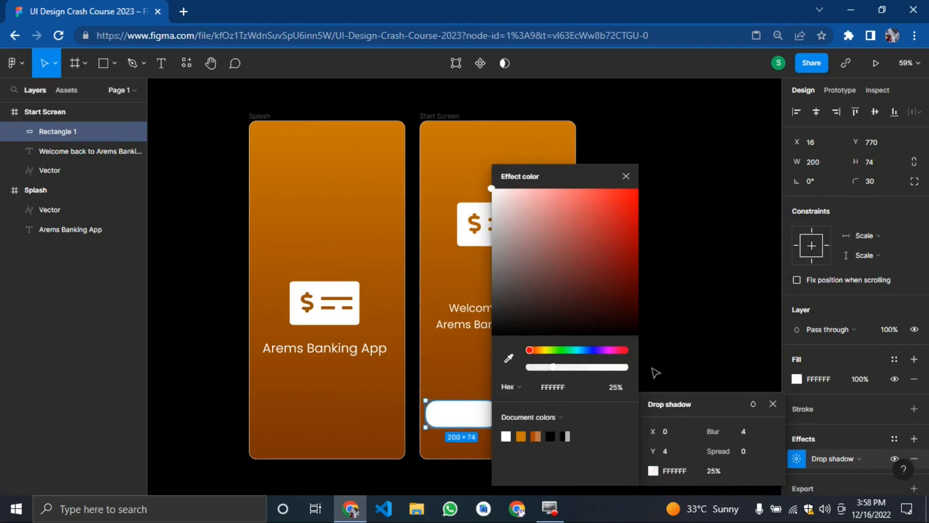
{"action": "left_click", "coordinate": [674, 357]}
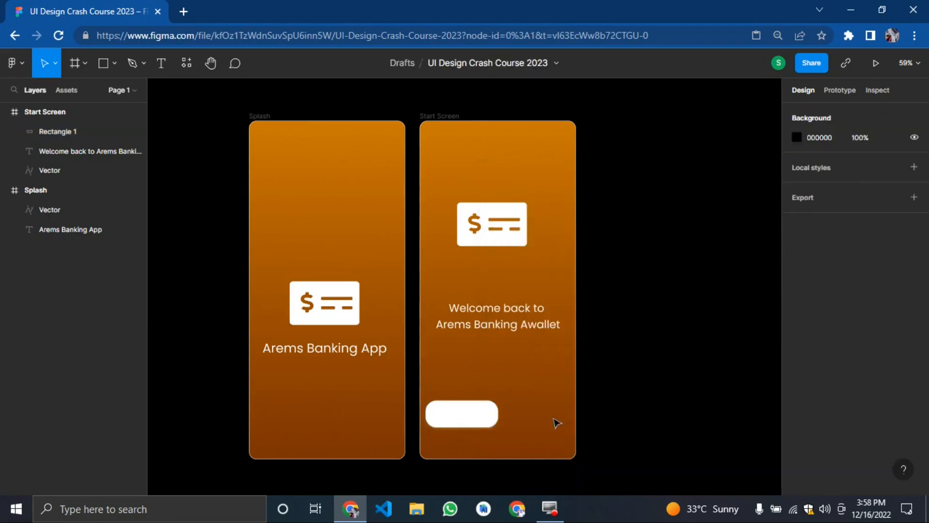
{"action": "key", "text": "plus"}
{"action": "key", "text": "plus"}
{"action": "scroll", "coordinate": [471, 380], "scroll_direction": "down", "scroll_amount": 6}
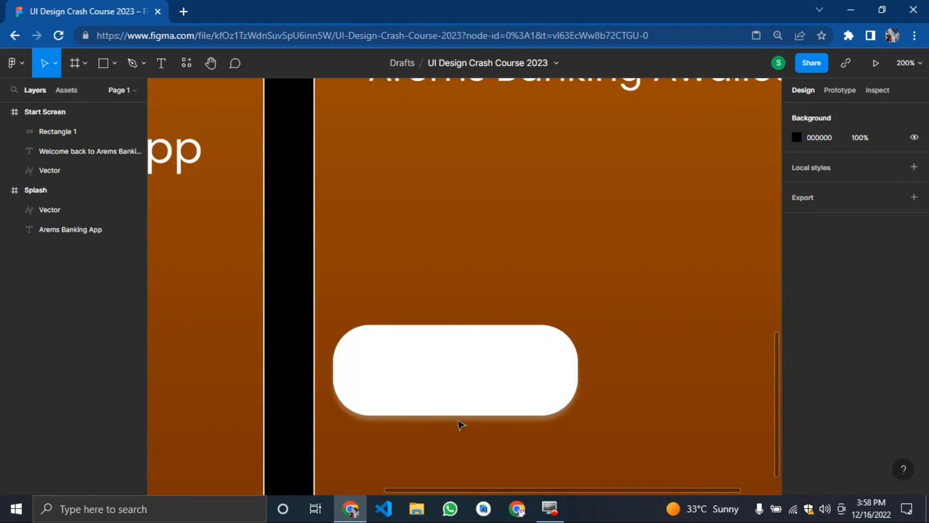
{"action": "key", "text": "minus"}
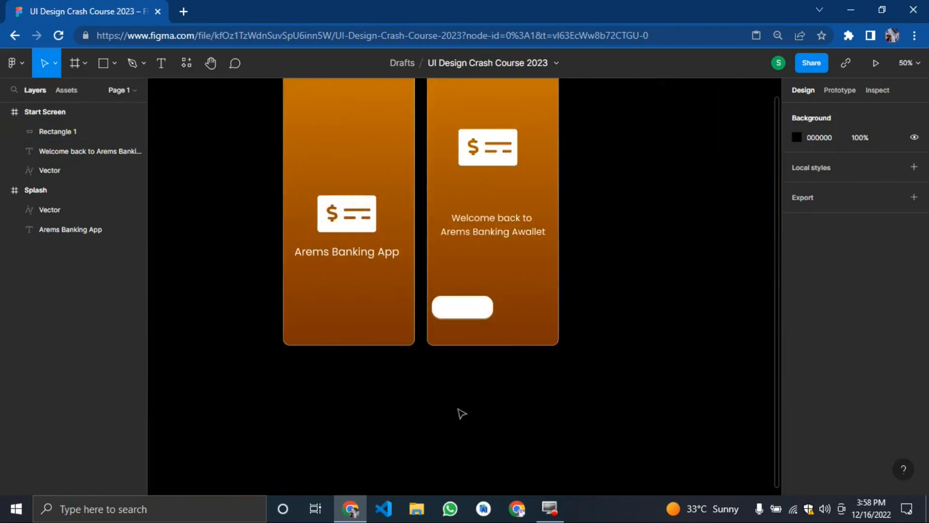
Step: Duplicate the white button on the Start Screen frame and place the copy beside it, near the frame's right edge
{"action": "scroll", "coordinate": [618, 366], "scroll_direction": "up", "scroll_amount": 3}
{"action": "left_click", "coordinate": [464, 409]}
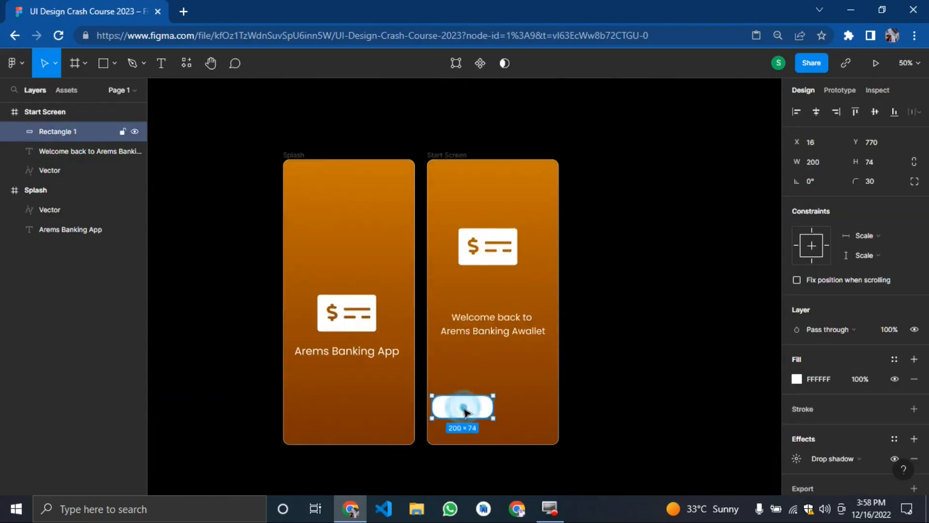
{"action": "key", "text": "ctrl+d"}
{"action": "key", "text": "shift+Right"}
{"action": "key", "text": "shift+Right"}
{"action": "key", "text": "shift+Right"}
{"action": "key", "text": "shift+Right"}
{"action": "key", "text": "shift+Right"}
{"action": "key", "text": "shift+Right"}
{"action": "key", "text": "shift+Right"}
{"action": "key", "text": "shift+Right"}
{"action": "key", "text": "shift+Right"}
{"action": "key", "text": "shift+Right"}
{"action": "key", "text": "shift+Right"}
{"action": "key", "text": "shift+Right"}
{"action": "key", "text": "shift+Right"}
{"action": "key", "text": "shift+Right"}
{"action": "key", "text": "shift+Right"}
{"action": "key", "text": "shift+Right"}
{"action": "key", "text": "shift+Right"}
{"action": "key", "text": "shift+Right"}
{"action": "key", "text": "shift+Right"}
{"action": "key", "text": "shift+Right"}
{"action": "key", "text": "shift+Right"}
{"action": "left_click", "coordinate": [581, 436]}
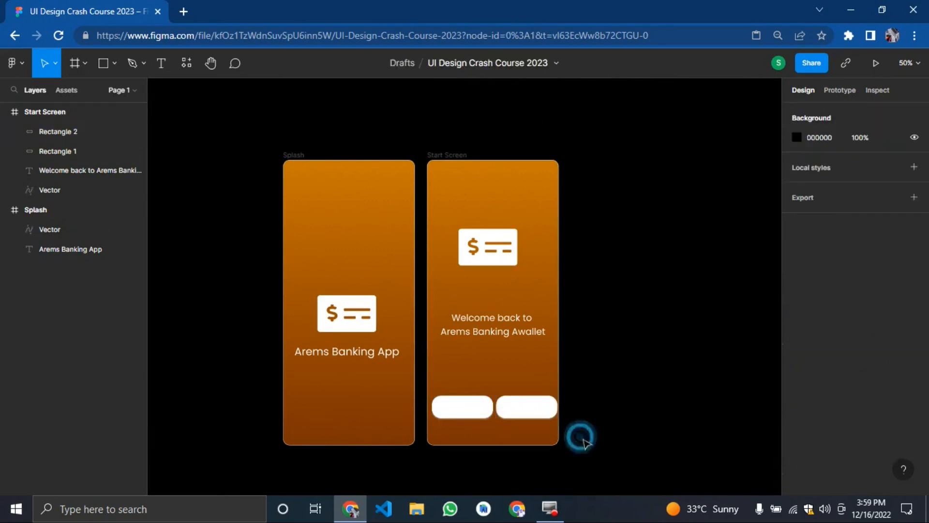
Step: Shift the left white button to X 6 and try nudging the right one to balance the pair
{"action": "left_click", "coordinate": [454, 409]}
{"action": "key", "text": "shift+Left"}
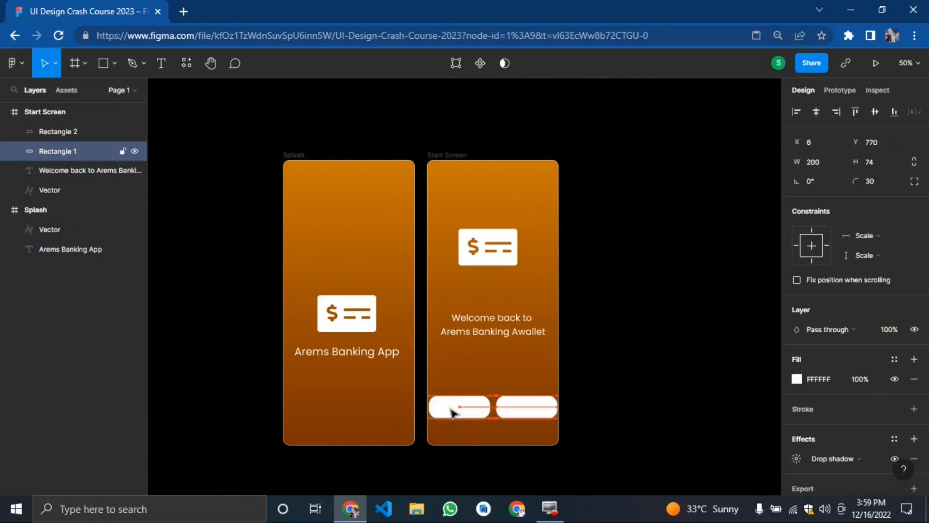
{"action": "left_click", "coordinate": [699, 373]}
{"action": "left_click", "coordinate": [527, 406]}
{"action": "key", "text": "shift+Left"}
{"action": "key", "text": "shift+Left"}
{"action": "key", "text": "shift+Down"}
{"action": "key", "text": "ctrl+z"}
{"action": "key", "text": "ctrl+z"}
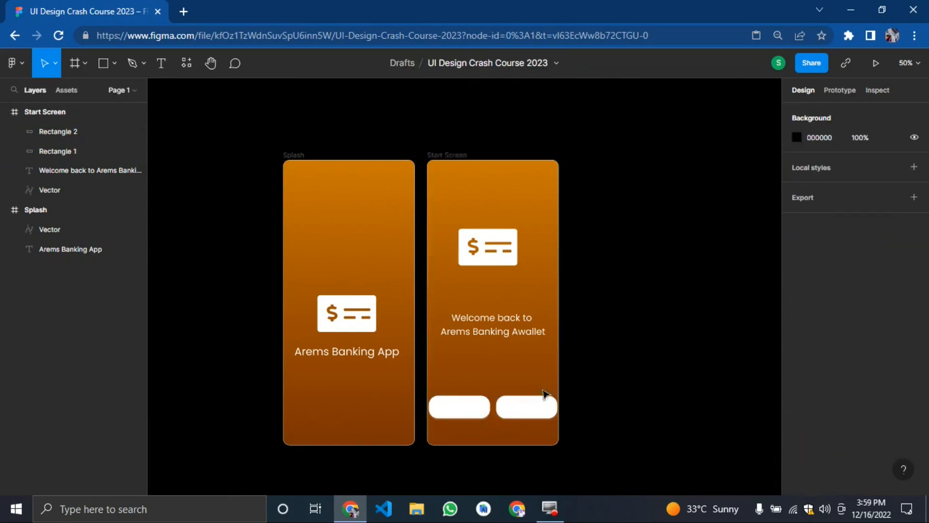
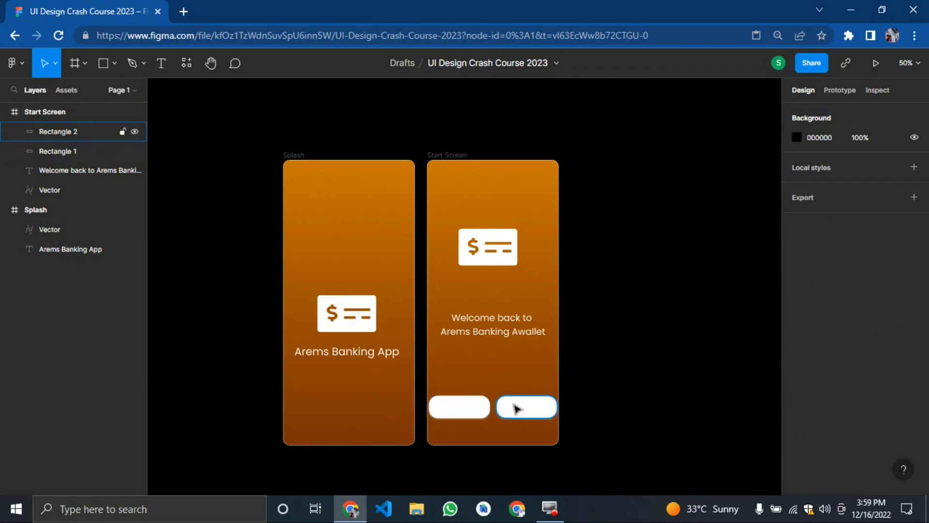
Step: Move the left white button beneath the welcome text to about X 95, Y 676, and delete the second white button
{"action": "left_click_drag", "start_coordinate": [461, 408], "coordinate": [484, 383]}
{"action": "left_click_drag", "start_coordinate": [526, 409], "coordinate": [486, 417]}
{"action": "key", "text": "Delete"}
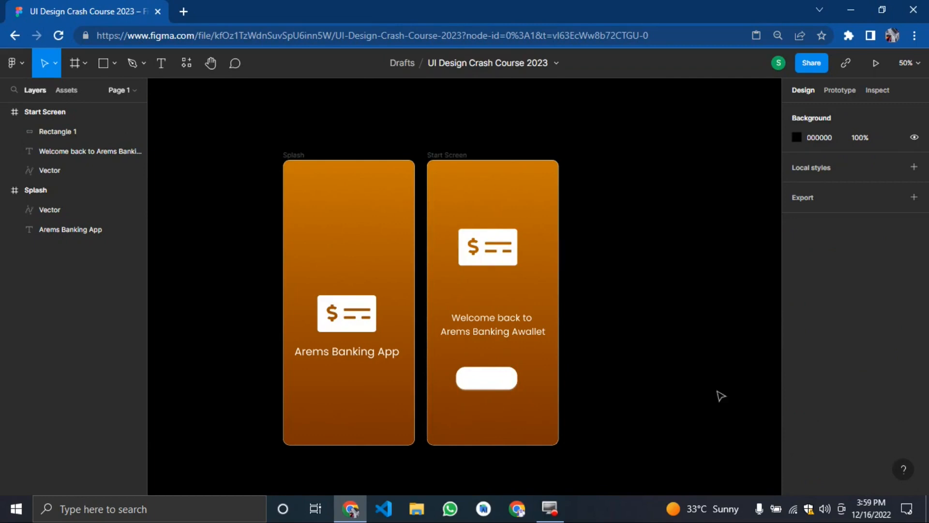
Step: Set the white button's width to 350 and shift it left to X 45 within the Start Screen frame
{"action": "key", "text": "shift+0"}
{"action": "scroll", "coordinate": [630, 344], "scroll_direction": "down", "scroll_amount": 4}
{"action": "left_click", "coordinate": [513, 263]}
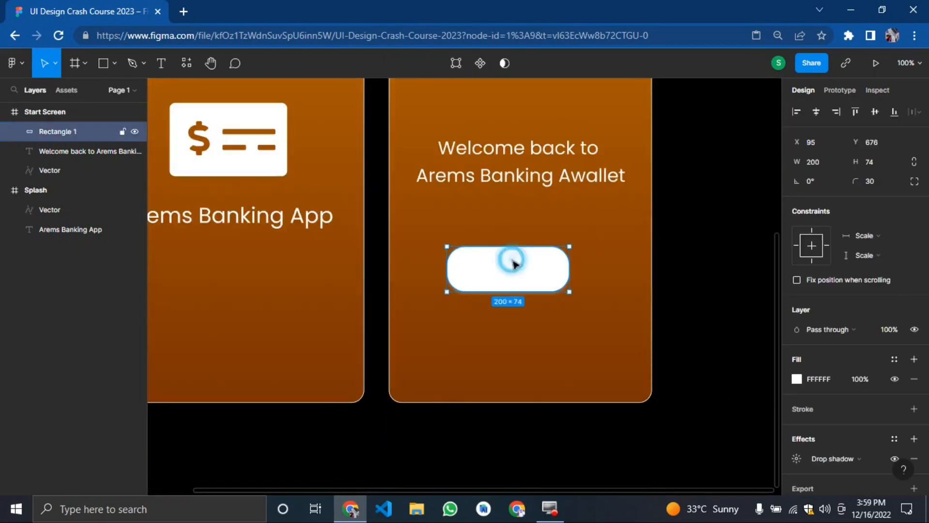
{"action": "left_click", "coordinate": [813, 164]}
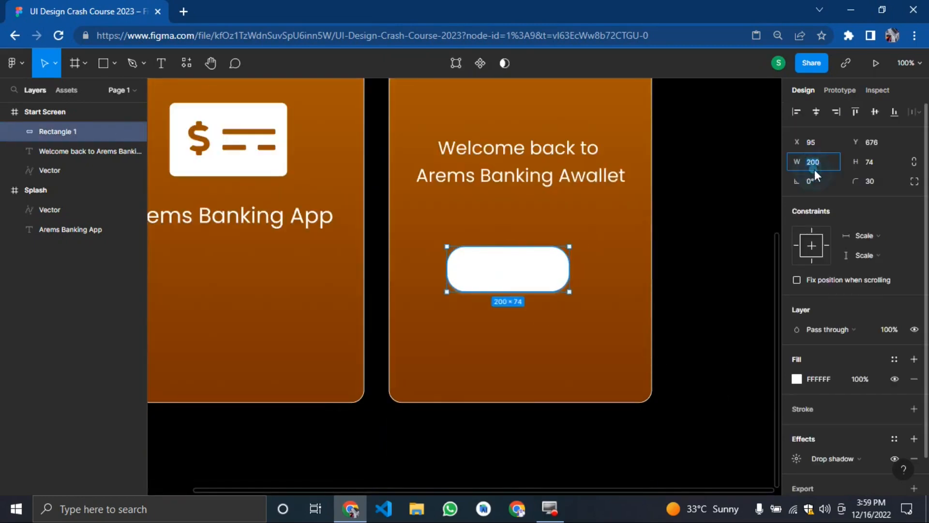
{"action": "type", "text": "350"}
{"action": "key", "text": "Return"}
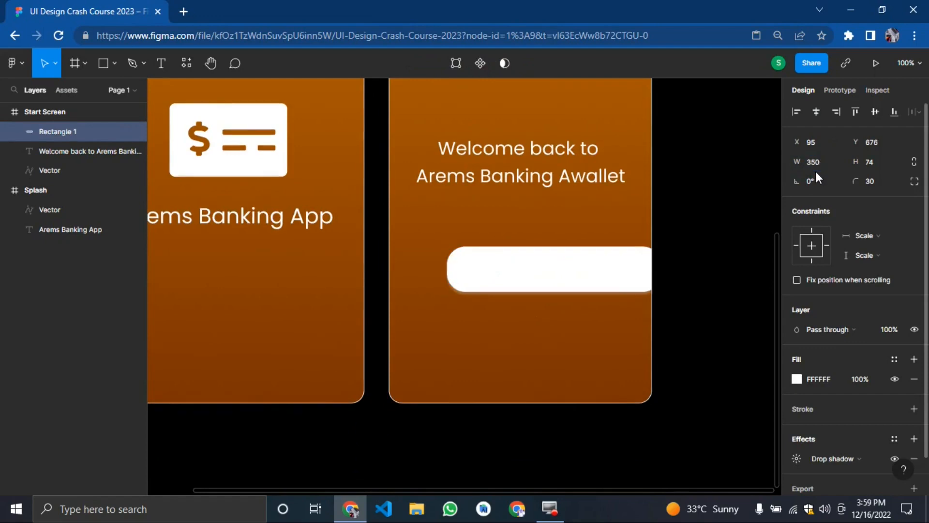
{"action": "key", "text": "shift+Left"}
{"action": "key", "text": "shift+Left"}
{"action": "key", "text": "shift+Left"}
{"action": "key", "text": "shift+Left"}
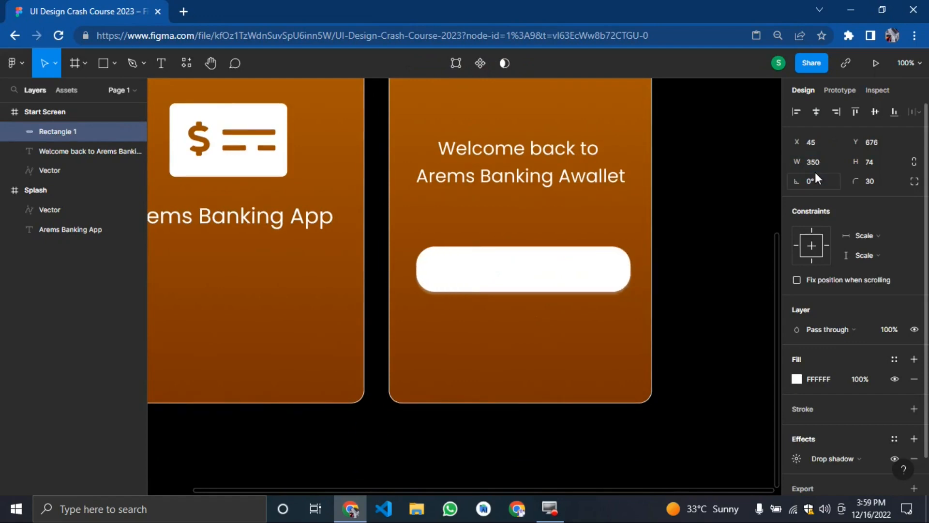
{"action": "key", "text": "shift+Left"}
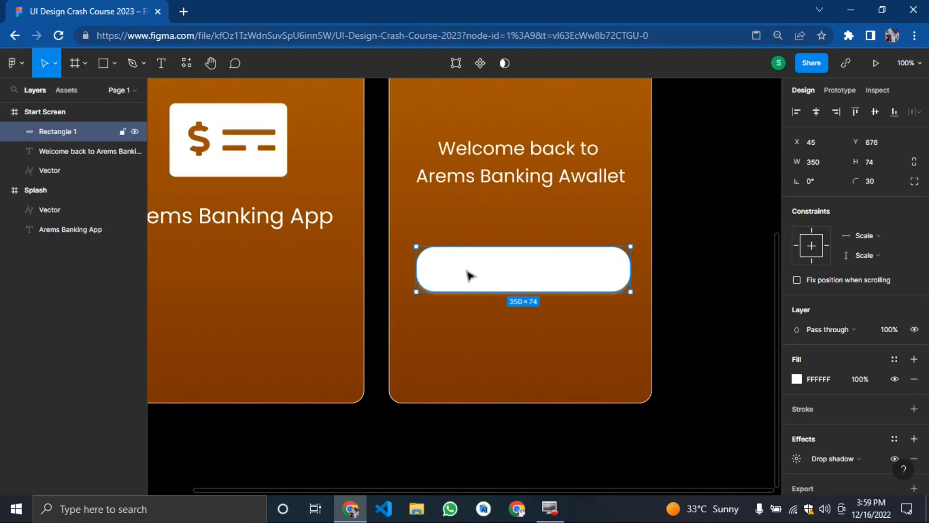
Step: Duplicate the white button and move the copy straight down to Y 776
{"action": "key", "text": "ctrl+d"}
{"action": "key", "text": "shift+Down"}
{"action": "key", "text": "shift+Down"}
{"action": "key", "text": "shift+Down"}
{"action": "key", "text": "shift+Down"}
{"action": "key", "text": "shift+Down"}
{"action": "key", "text": "shift+Down"}
{"action": "key", "text": "shift+Down"}
{"action": "key", "text": "shift+Down"}
{"action": "key", "text": "shift+Down"}
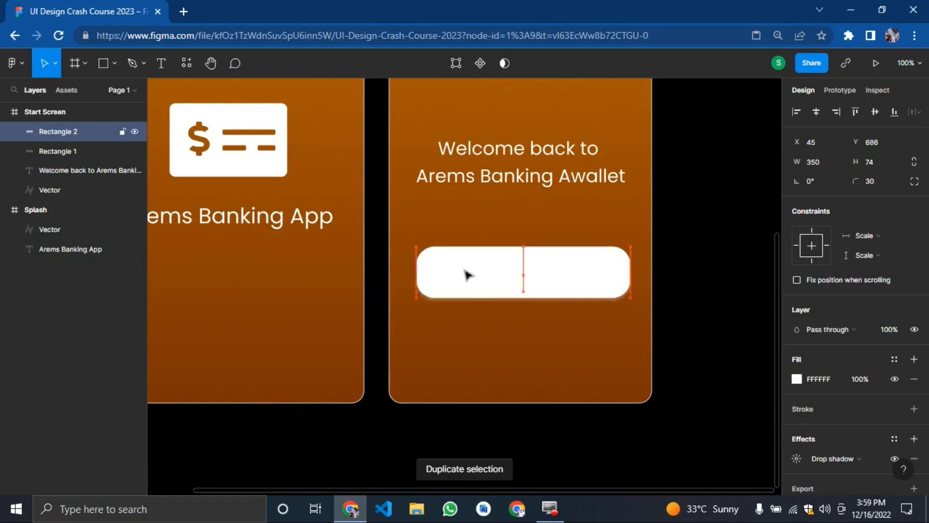
{"action": "key", "text": "shift+Down"}
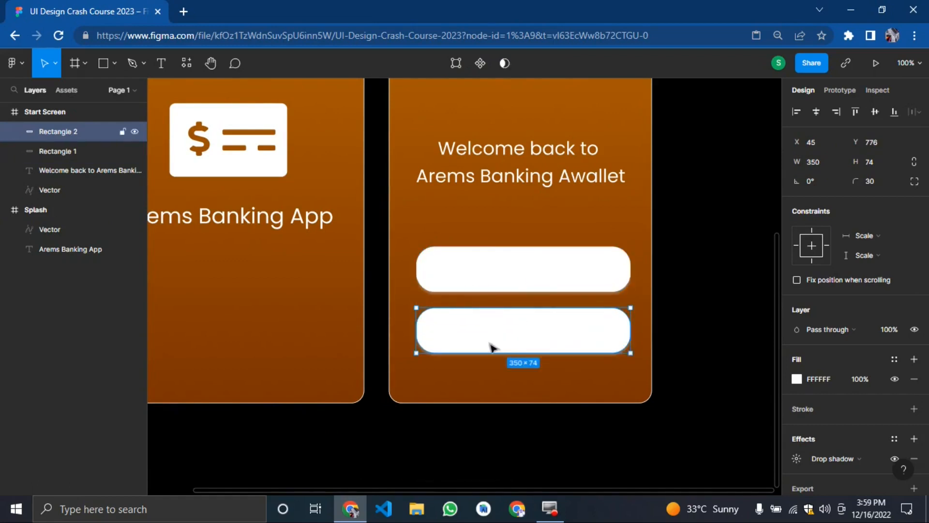
Step: Change the lower button's solid fill from white to a bright orange
{"action": "left_click", "coordinate": [797, 379]}
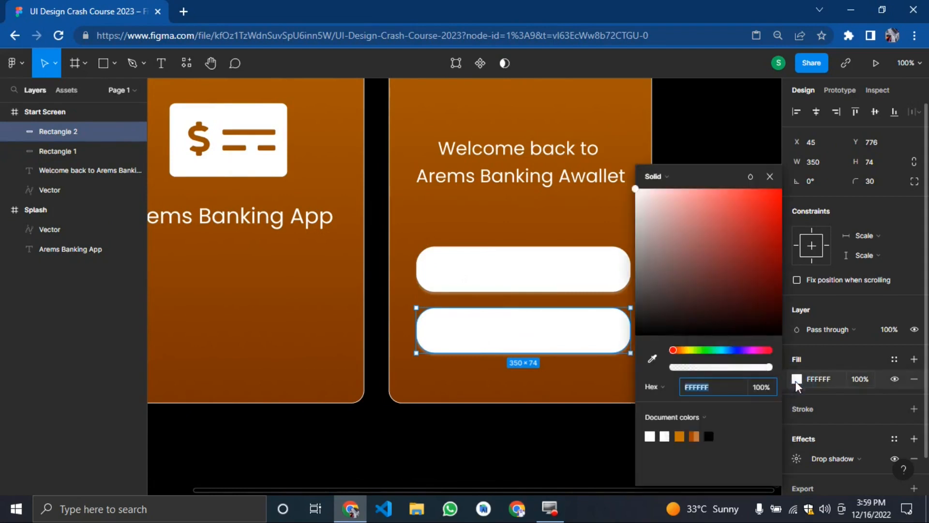
{"action": "mouse_move", "coordinate": [713, 356]}
{"action": "left_mouse_down"}
{"action": "mouse_move", "coordinate": [733, 355]}
{"action": "mouse_move", "coordinate": [699, 352]}
{"action": "left_mouse_up"}
{"action": "left_click_drag", "start_coordinate": [737, 277], "coordinate": [830, 229]}
{"action": "left_click_drag", "start_coordinate": [682, 359], "coordinate": [685, 356]}
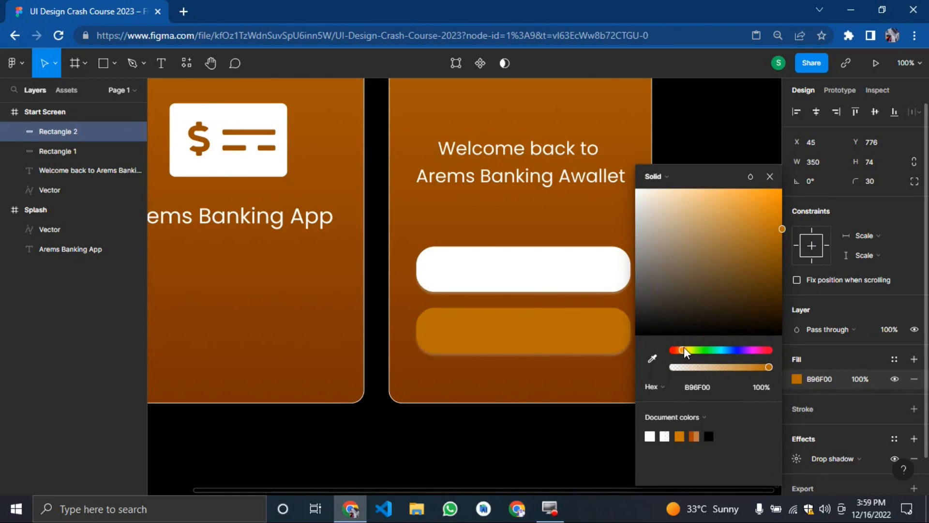
{"action": "left_click_drag", "start_coordinate": [770, 253], "coordinate": [801, 211]}
{"action": "left_click", "coordinate": [774, 143]}
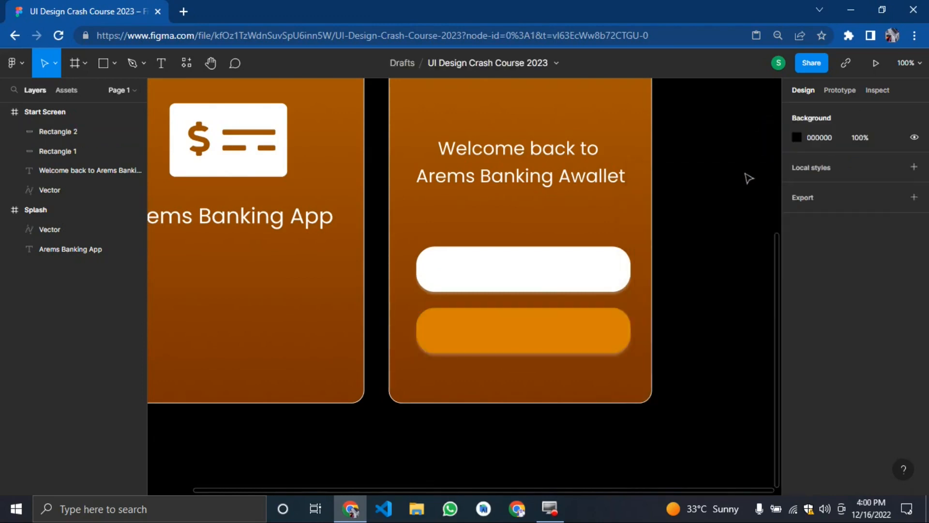
Step: Change the end colour of the Splash frame's linear gradient to olive yellow ACA500
{"action": "key", "text": "ctrl+minus"}
{"action": "scroll", "coordinate": [387, 257], "scroll_direction": "up", "scroll_amount": 4}
{"action": "left_click", "coordinate": [292, 184]}
{"action": "left_click", "coordinate": [291, 184]}
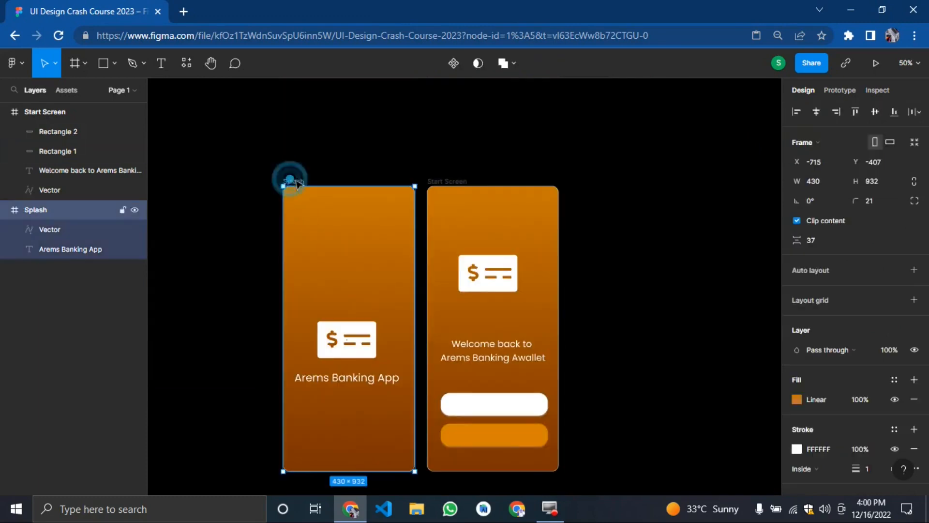
{"action": "left_click", "coordinate": [798, 398]}
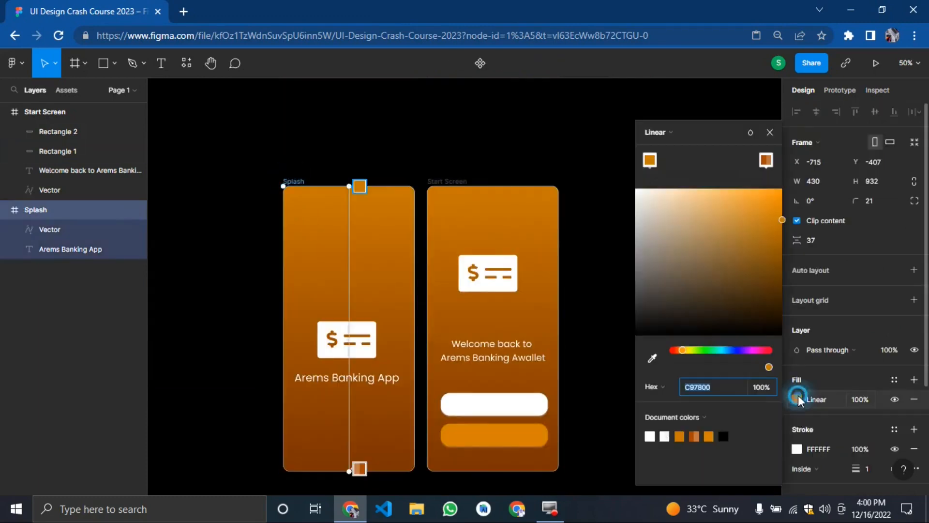
{"action": "left_click", "coordinate": [765, 161]}
{"action": "mouse_move", "coordinate": [687, 350]}
{"action": "left_mouse_down"}
{"action": "mouse_move", "coordinate": [712, 358]}
{"action": "mouse_move", "coordinate": [704, 363]}
{"action": "mouse_move", "coordinate": [693, 344]}
{"action": "mouse_move", "coordinate": [683, 348]}
{"action": "mouse_move", "coordinate": [689, 344]}
{"action": "left_mouse_up"}
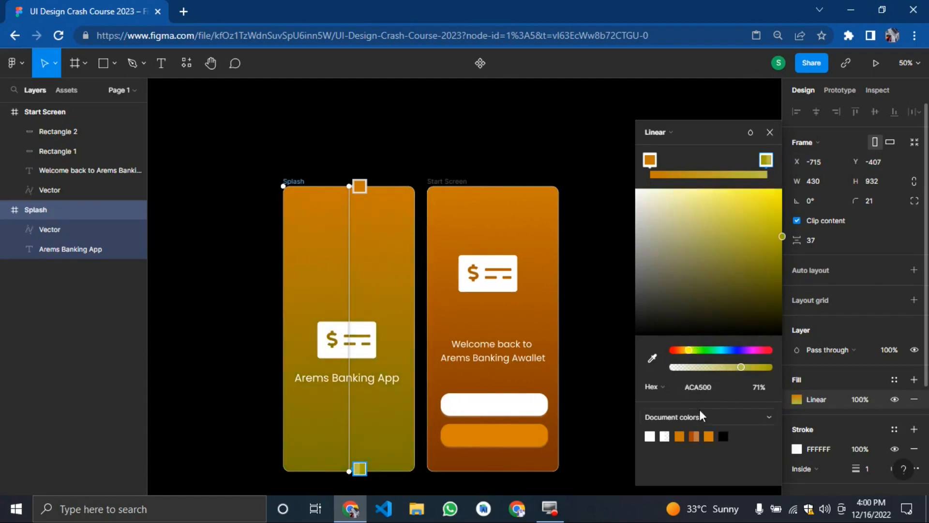
Step: Copy the hex code of the Splash gradient's end colour and close its colour settings, keeping the Normal blend mode
{"action": "left_click", "coordinate": [699, 387]}
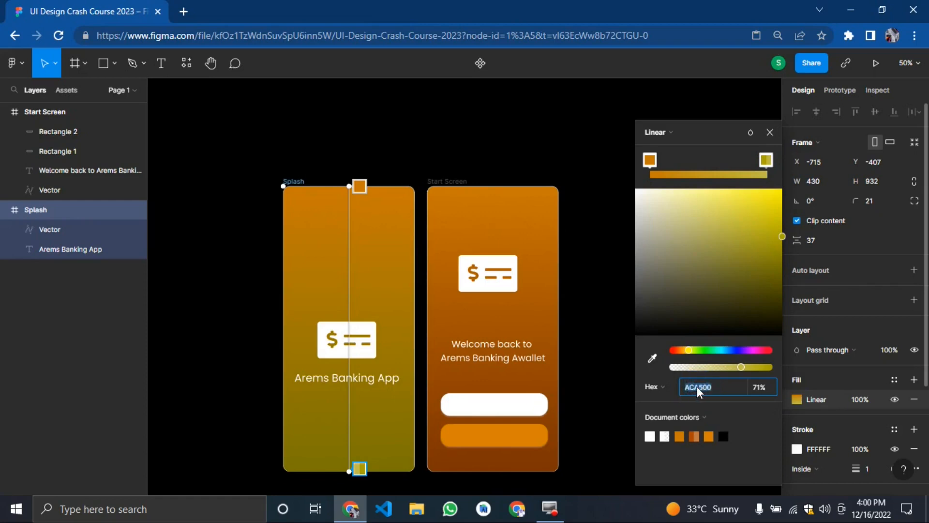
{"action": "left_click", "coordinate": [620, 197]}
{"action": "left_click", "coordinate": [445, 171]}
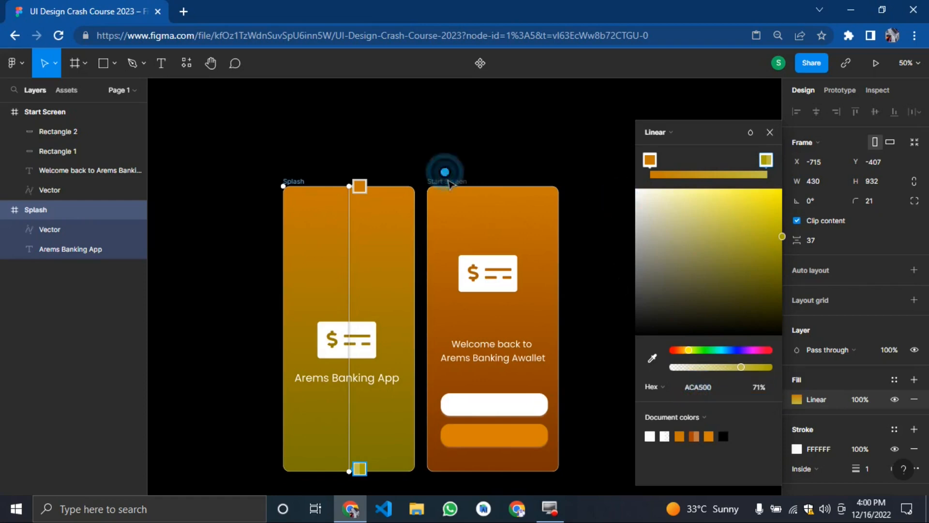
{"action": "left_click", "coordinate": [753, 132]}
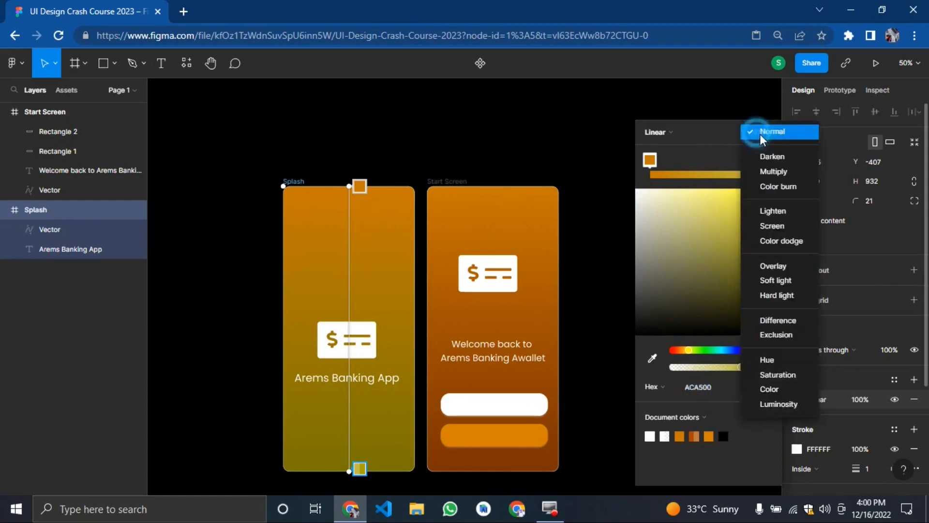
{"action": "left_click", "coordinate": [763, 132]}
{"action": "left_click", "coordinate": [768, 131]}
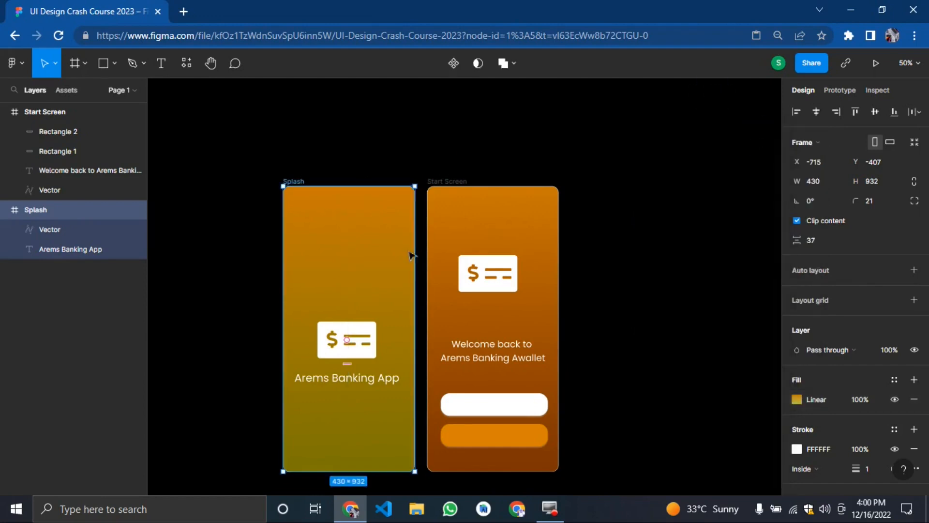
Step: Shift the Start Screen frame closer to Splash at X -255 and set its linear gradient's end colour to ACA500
{"action": "left_click_drag", "start_coordinate": [436, 181], "coordinate": [432, 182]}
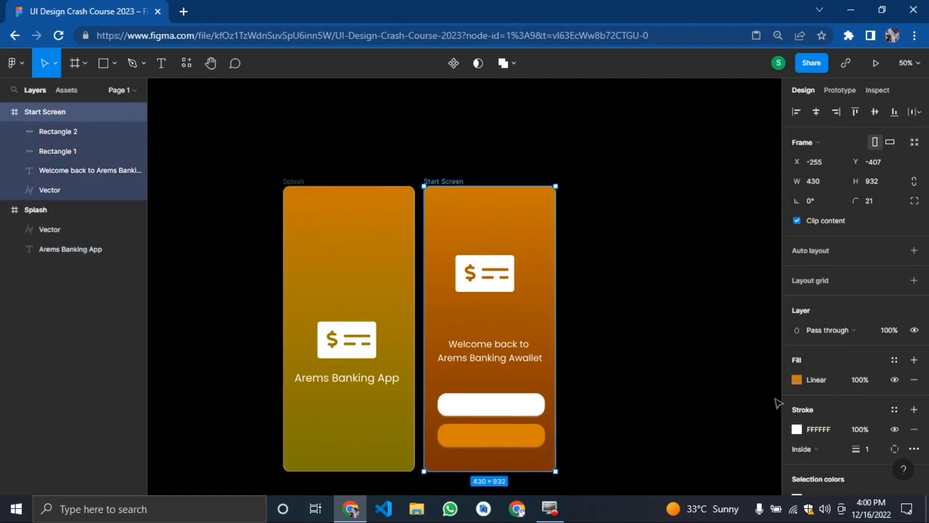
{"action": "left_click", "coordinate": [797, 380]}
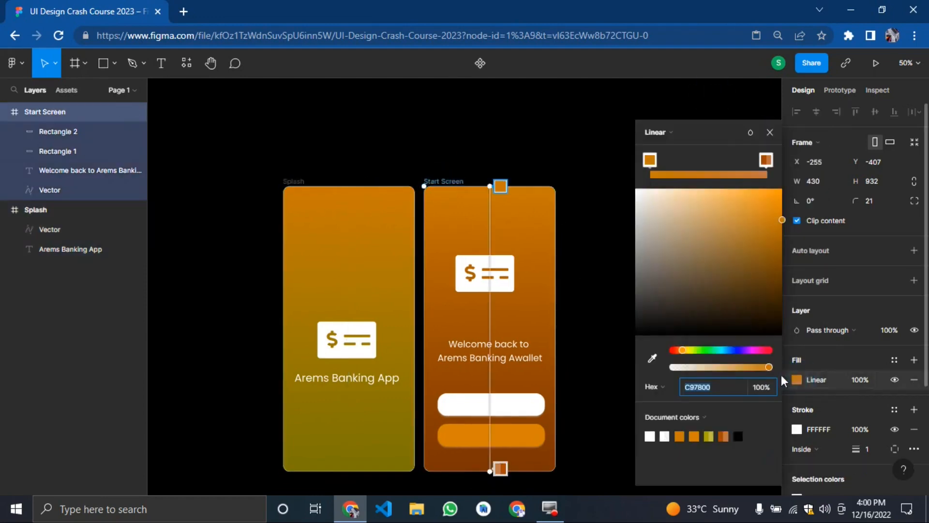
{"action": "left_click", "coordinate": [765, 160]}
{"action": "left_click", "coordinate": [701, 389]}
{"action": "type", "text": "ACA500"}
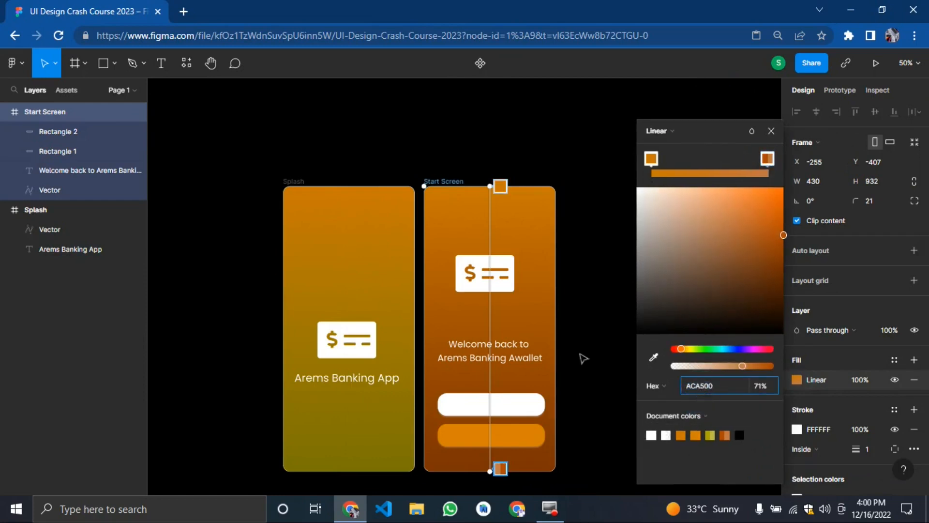
{"action": "left_click", "coordinate": [580, 358]}
{"action": "left_click", "coordinate": [588, 375]}
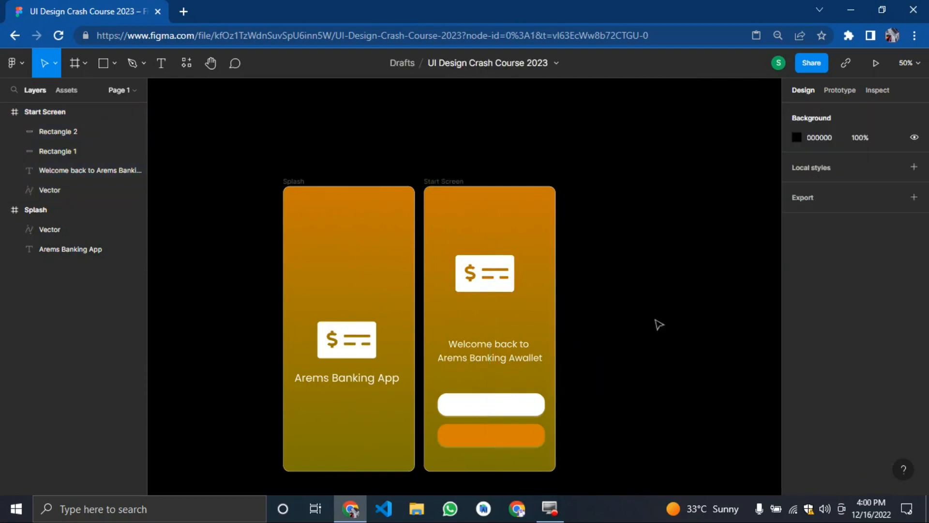
Step: Add the text "Create an account" over the white button on the Start Screen frame
{"action": "scroll", "coordinate": [664, 313], "scroll_direction": "down", "scroll_amount": 1}
{"action": "key", "text": "shift+0"}
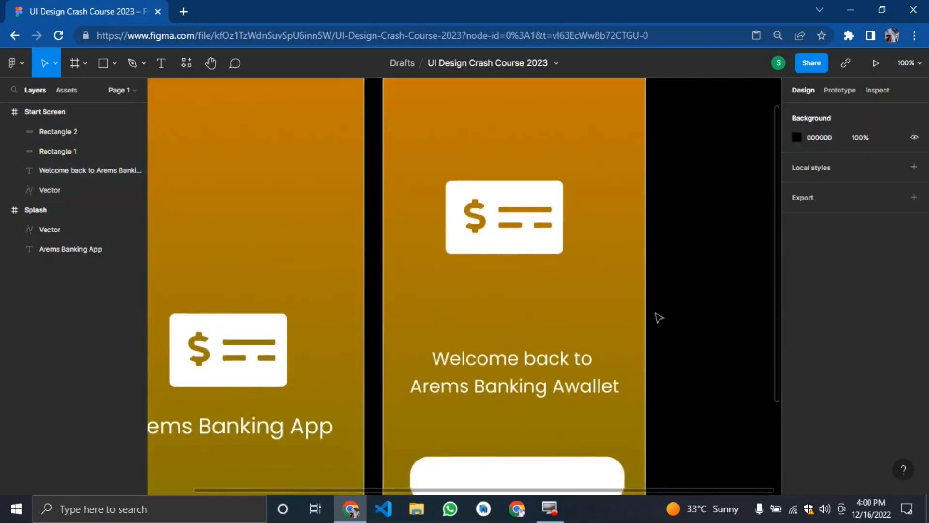
{"action": "scroll", "coordinate": [658, 318], "scroll_direction": "down", "scroll_amount": 5}
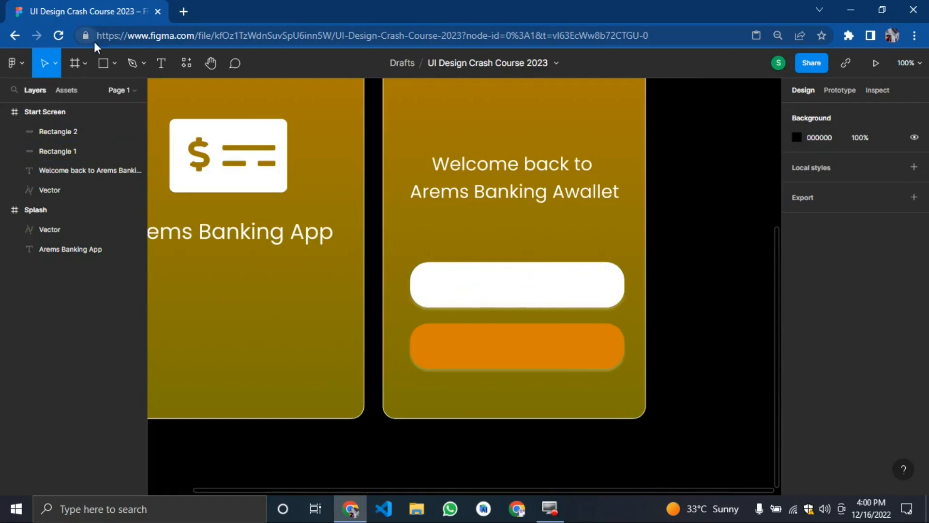
{"action": "left_click", "coordinate": [163, 63]}
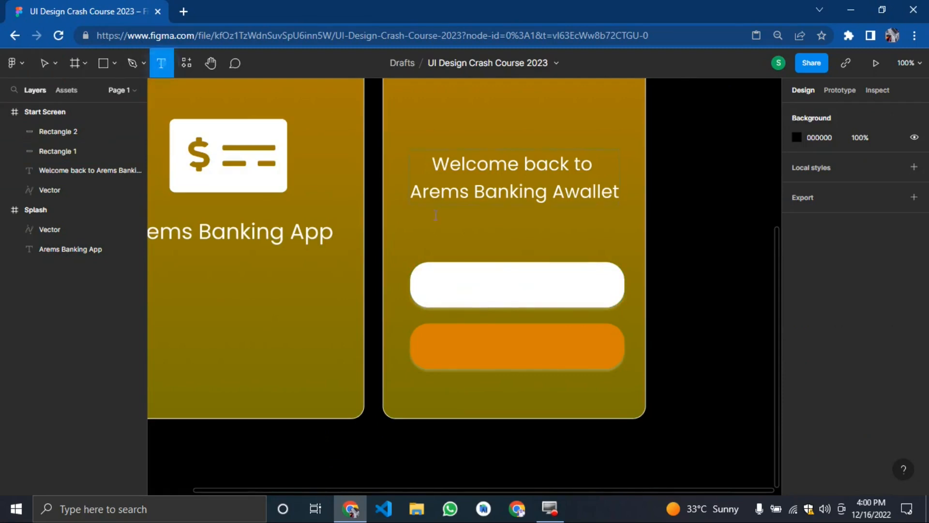
{"action": "left_click", "coordinate": [444, 289]}
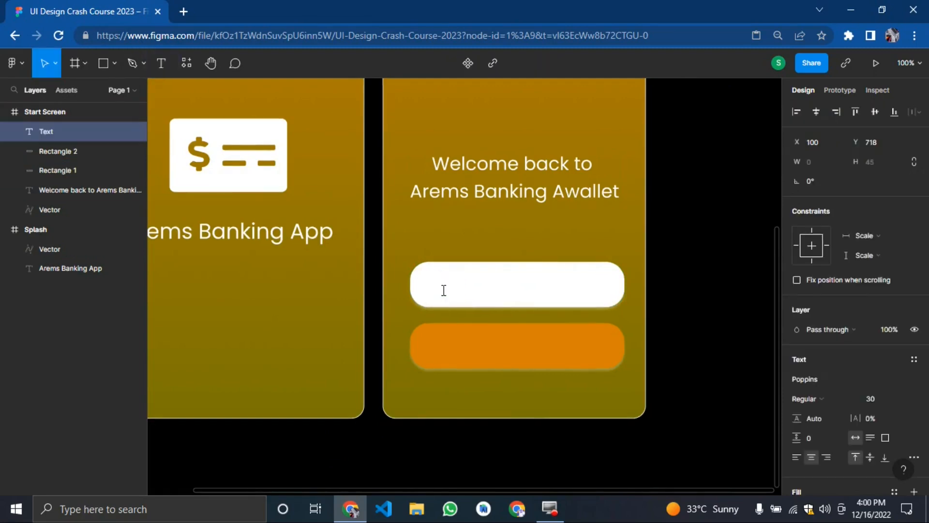
{"action": "type", "text": "Create an"}
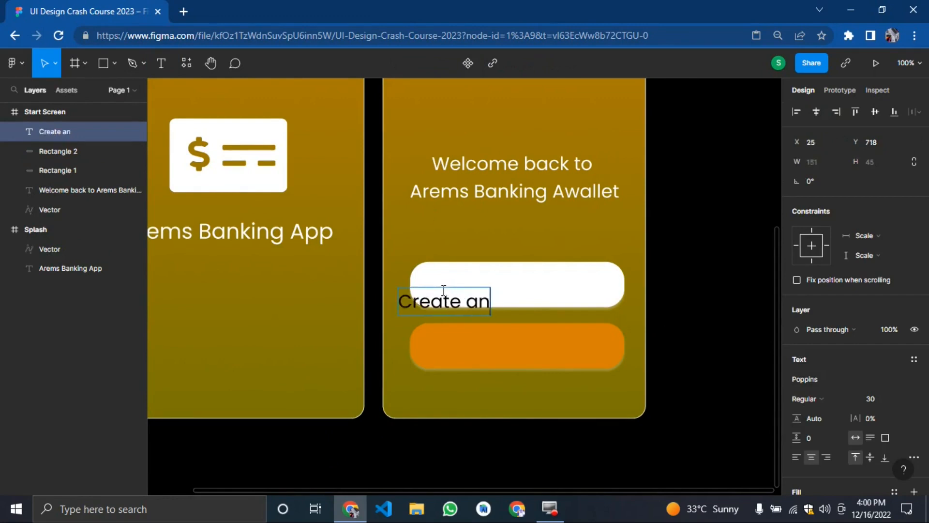
{"action": "type", "text": "account"}
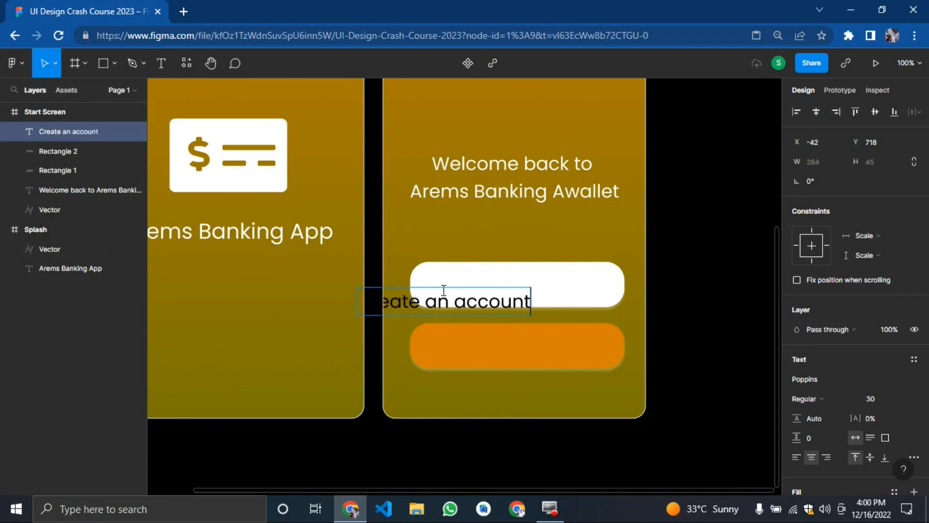
{"action": "left_click", "coordinate": [702, 312]}
Step: Centre the "Create an account" text on the white button and set its font size to 20
{"action": "left_click_drag", "start_coordinate": [478, 301], "coordinate": [556, 284]}
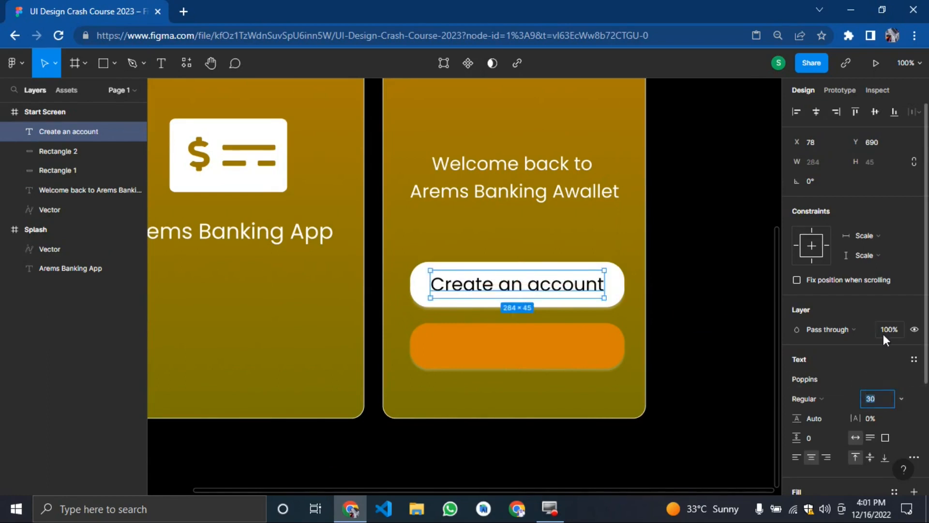
{"action": "type", "text": "20"}
{"action": "key", "text": "Return"}
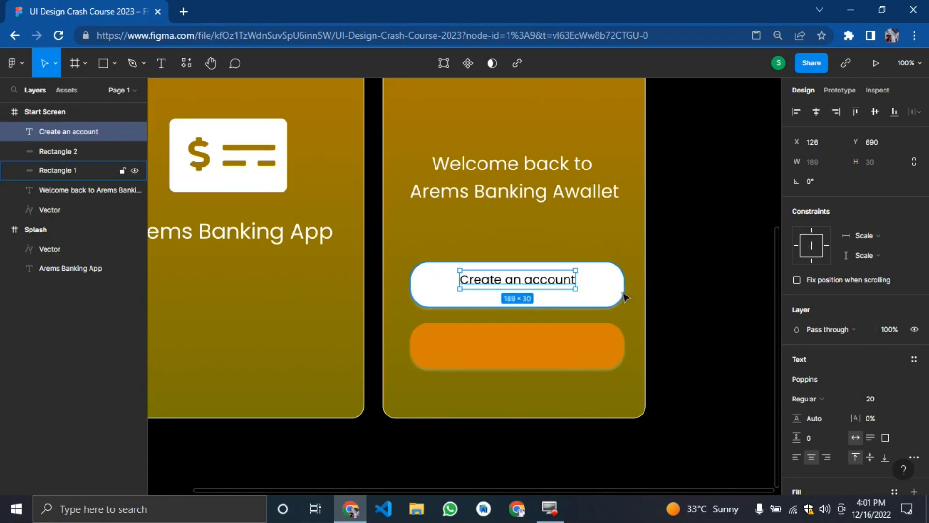
Step: Nudge the "Create an account" text on the white button to X 124, Y 701
{"action": "key", "text": "shift+Down"}
{"action": "key", "text": "Left"}
{"action": "key", "text": "Left"}
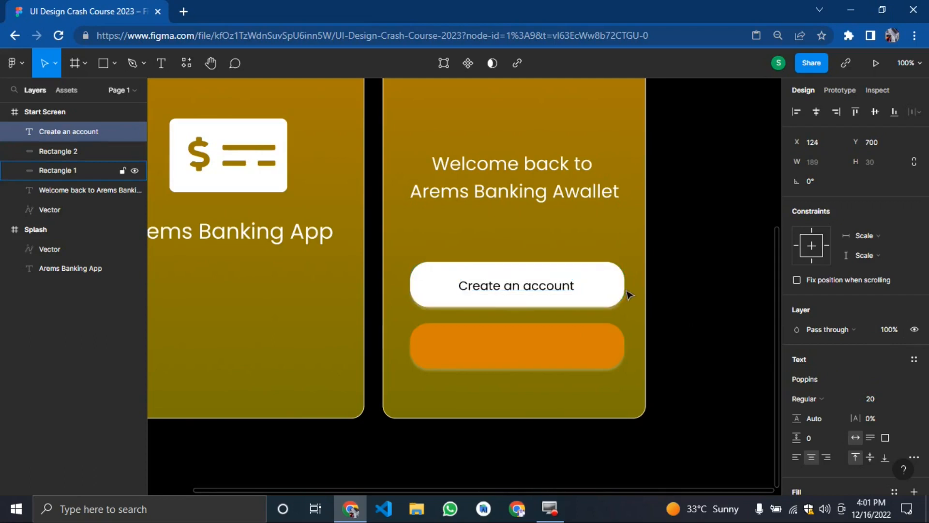
{"action": "key", "text": "Down"}
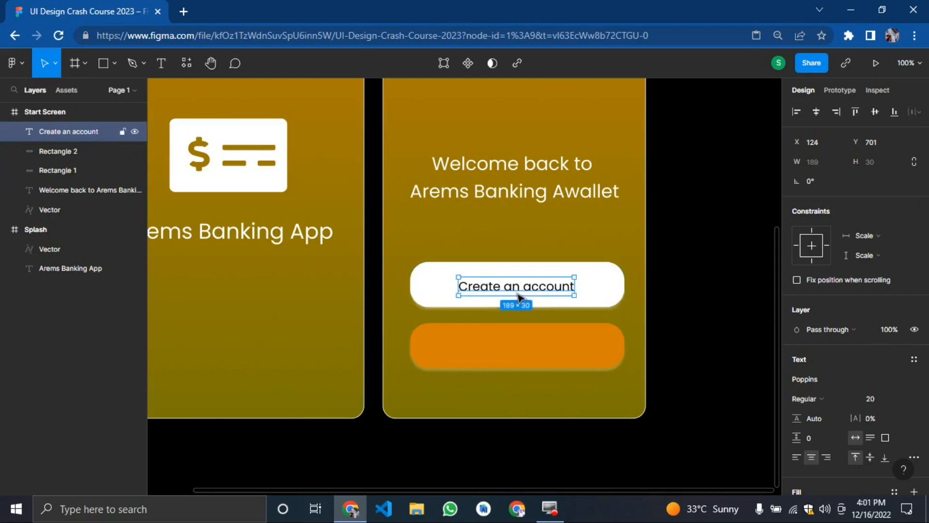
Step: Duplicate the "Create an account" text onto the orange button, change the copy to "Login" and position it at X 187, Y 802
{"action": "key", "text": "ctrl+d"}
{"action": "left_click_drag", "start_coordinate": [517, 298], "coordinate": [515, 357]}
{"action": "double_click", "coordinate": [508, 348]}
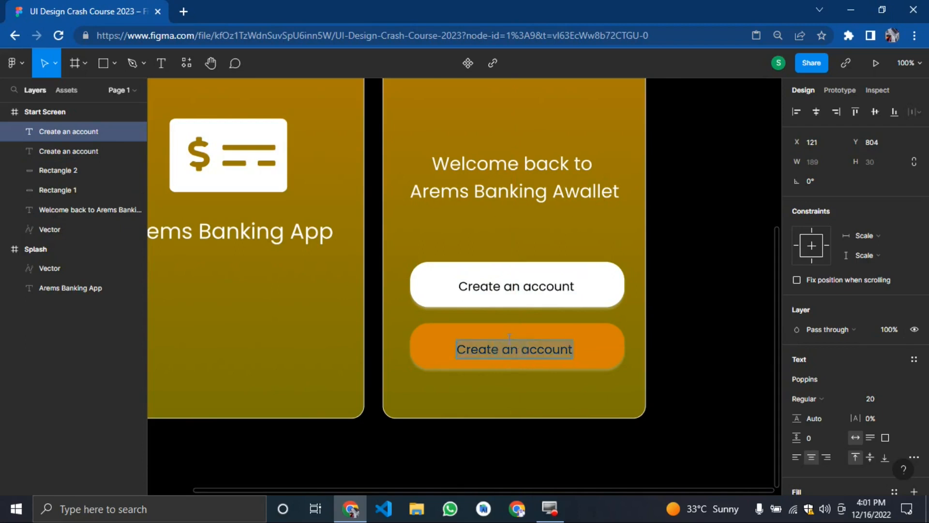
{"action": "type", "text": "Login"}
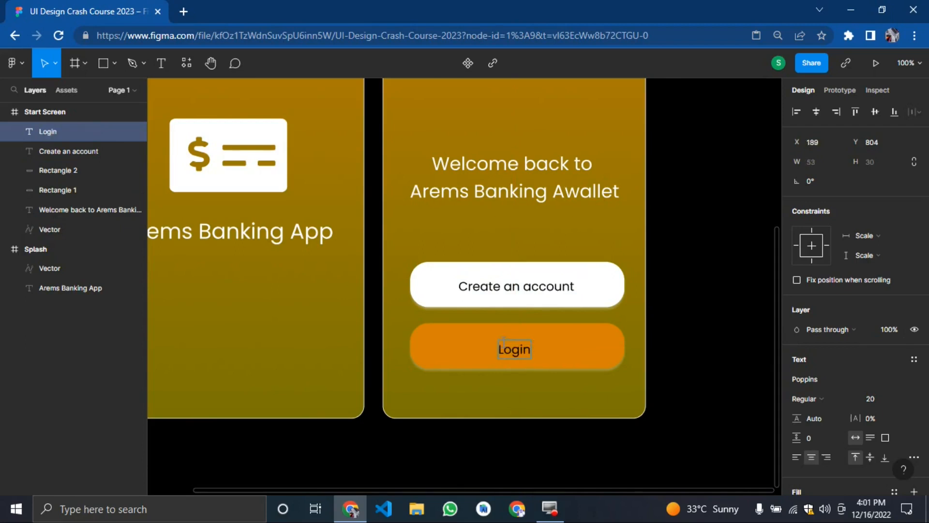
{"action": "left_click", "coordinate": [736, 382]}
{"action": "left_click", "coordinate": [715, 386]}
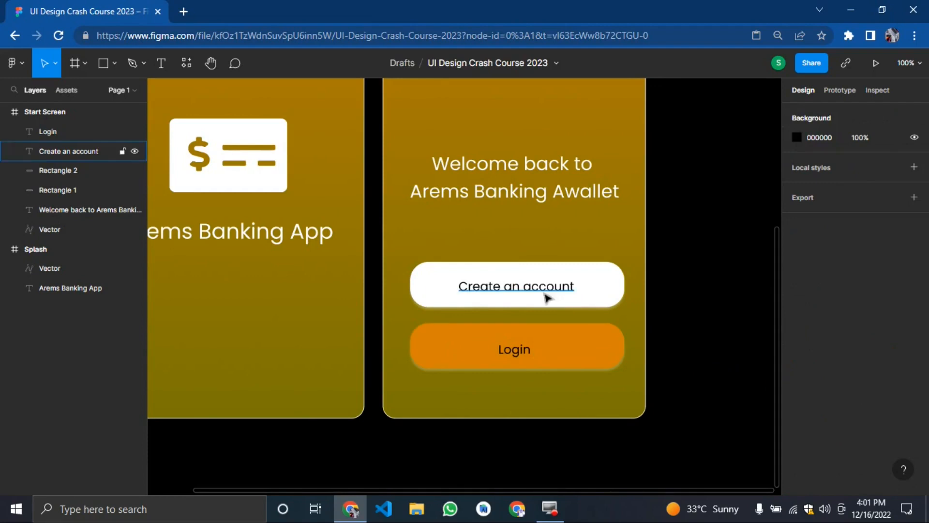
{"action": "left_click", "coordinate": [521, 350]}
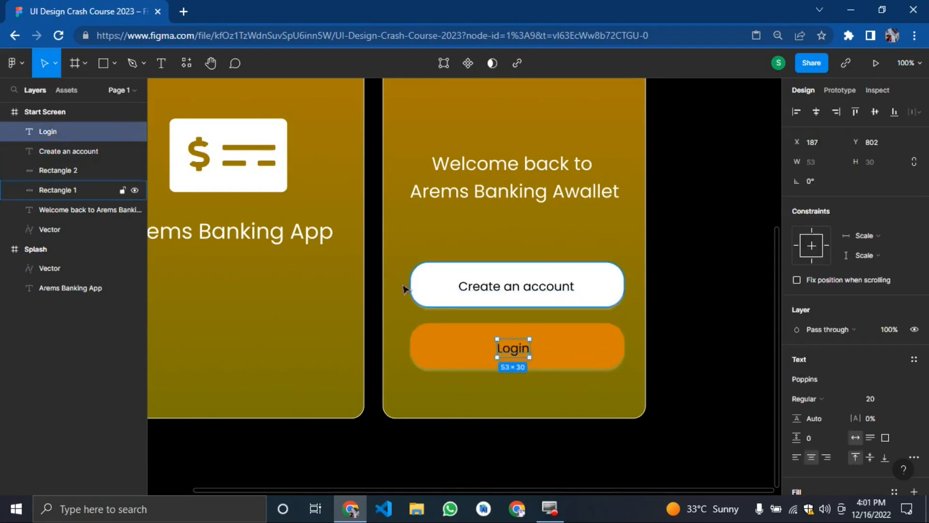
Step: Open the Font Awesome Icons plugin, ready to search by icon name
{"action": "left_click", "coordinate": [700, 262]}
{"action": "right_click", "coordinate": [700, 262]}
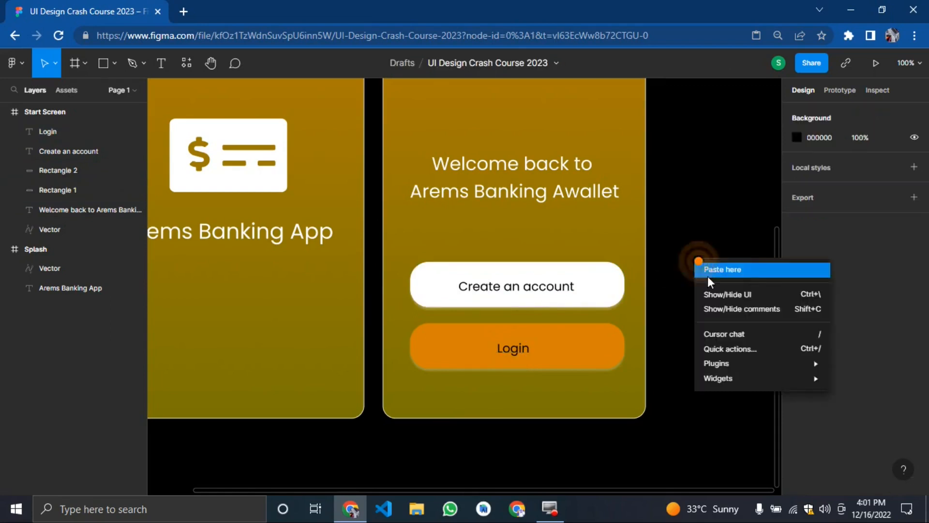
{"action": "mouse_move", "coordinate": [718, 378]}
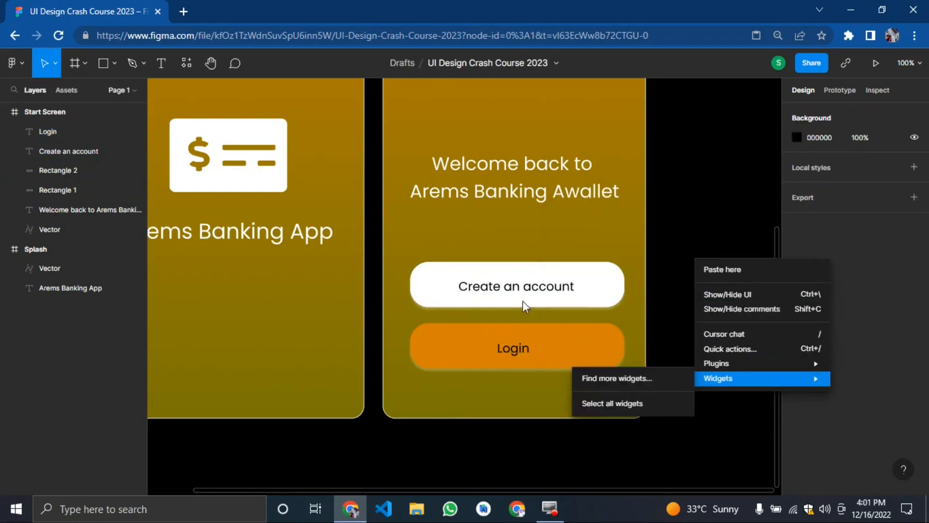
{"action": "mouse_move", "coordinate": [699, 363]}
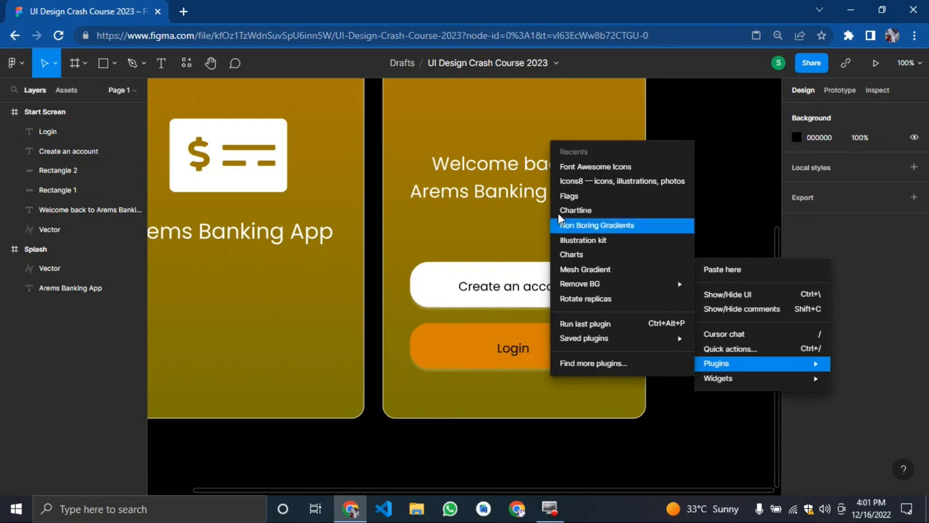
{"action": "left_click", "coordinate": [568, 171]}
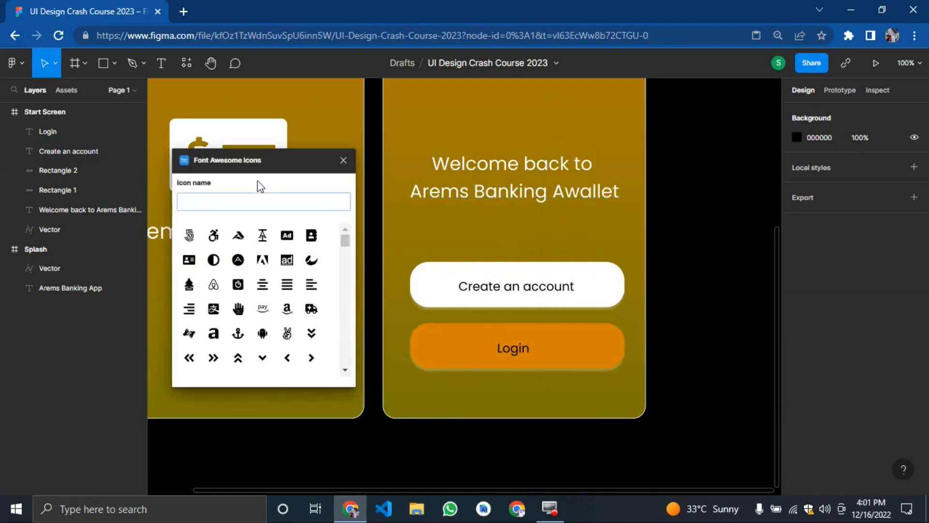
{"action": "left_click", "coordinate": [241, 202]}
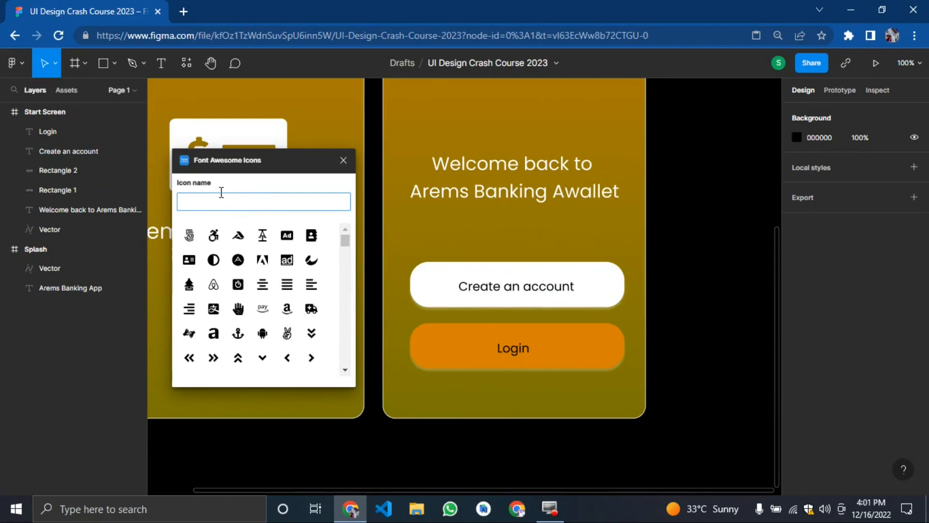
{"action": "type", "text": "aro"}
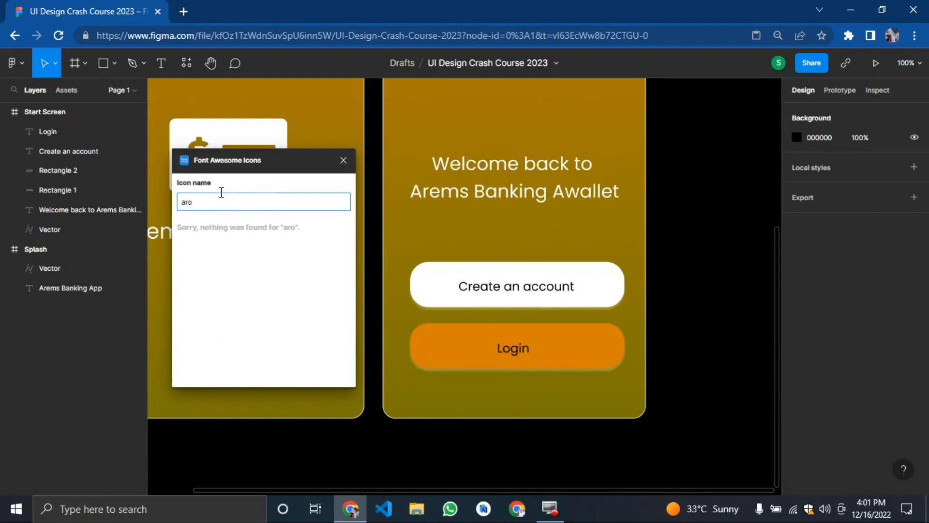
{"action": "key", "text": "BackSpace"}
{"action": "scroll", "coordinate": [310, 334], "scroll_direction": "down", "scroll_amount": 3}
{"action": "scroll", "coordinate": [310, 334], "scroll_direction": "up", "scroll_amount": 5}
{"action": "key", "text": "BackSpace"}
{"action": "key", "text": "BackSpace"}
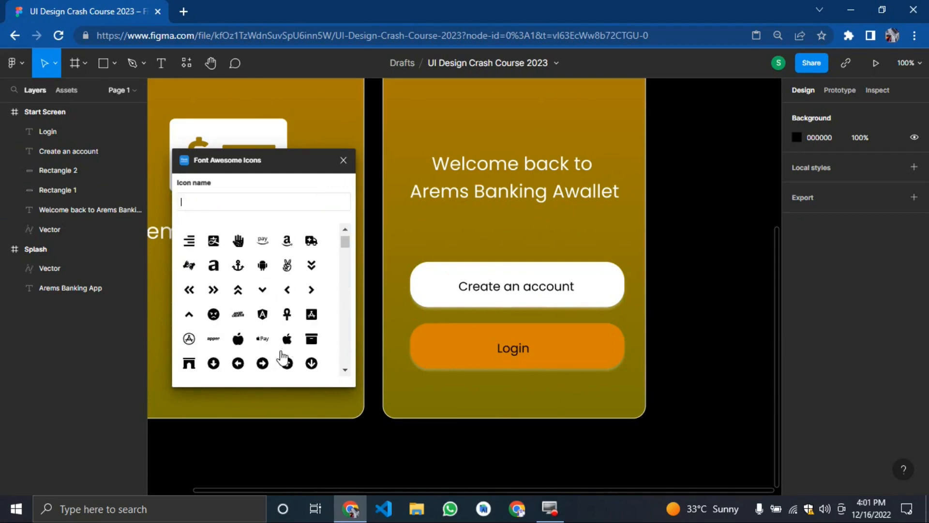
Step: Search the icons for "arr", insert the long right arrow and place it at the white button's right end, at X 350, Y 713
{"action": "type", "text": "arr"}
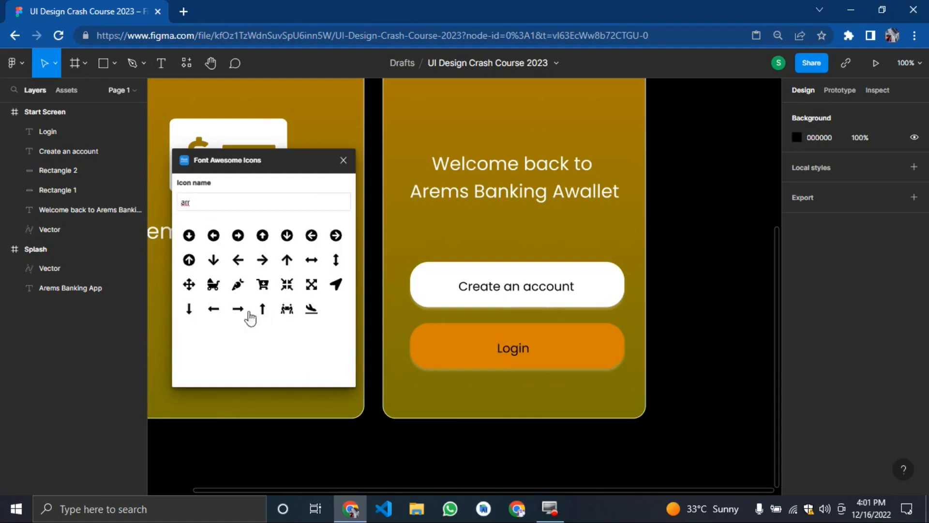
{"action": "left_click", "coordinate": [236, 312]}
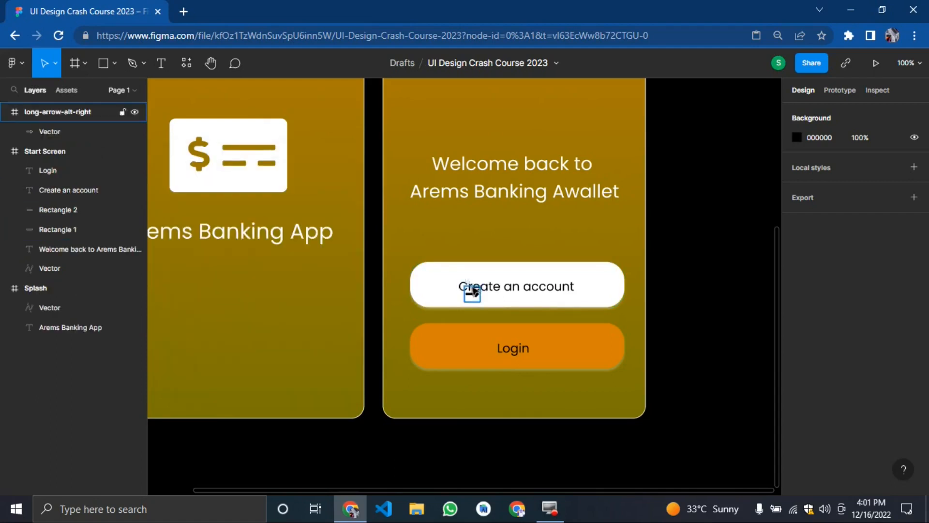
{"action": "left_click_drag", "start_coordinate": [475, 290], "coordinate": [608, 291]}
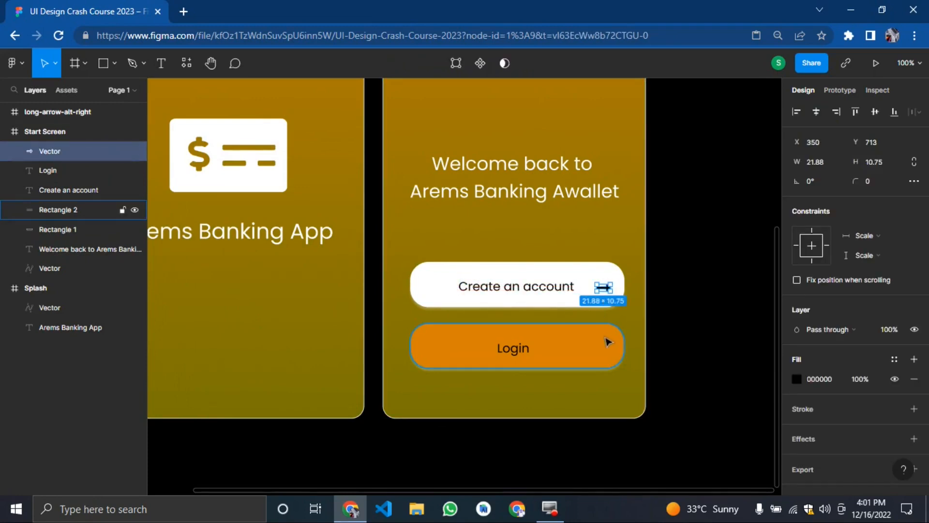
Step: Duplicate the arrow onto the orange button at X 348, Y 813 and set the copy's fill to white FFFFFF
{"action": "key", "text": "ctrl+d"}
{"action": "left_click_drag", "start_coordinate": [604, 287], "coordinate": [598, 347]}
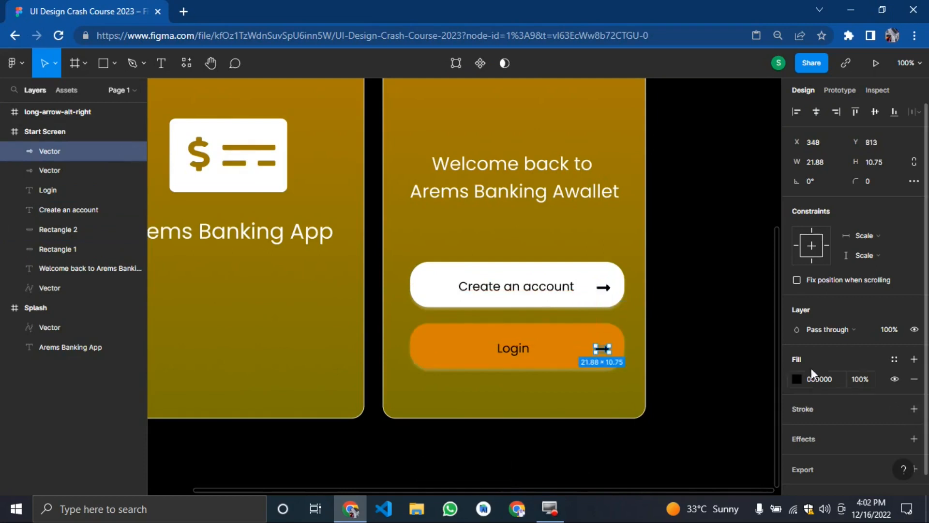
{"action": "left_click", "coordinate": [794, 379]}
{"action": "left_click_drag", "start_coordinate": [698, 284], "coordinate": [615, 129]}
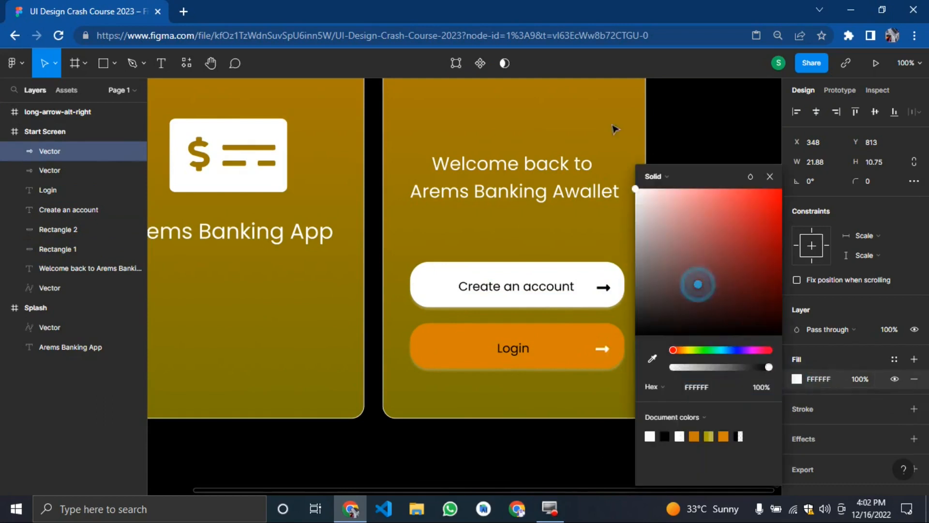
Step: Set the fill of the "Login" text to white FFFFFF, undoing the accidental shift of the text
{"action": "left_click", "coordinate": [511, 349]}
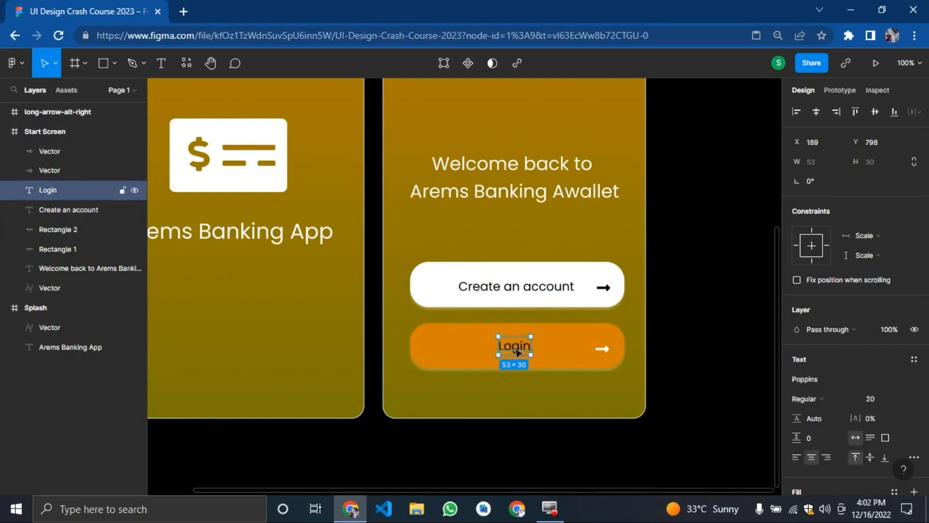
{"action": "key", "text": "ctrl+z"}
{"action": "left_click", "coordinate": [510, 349]}
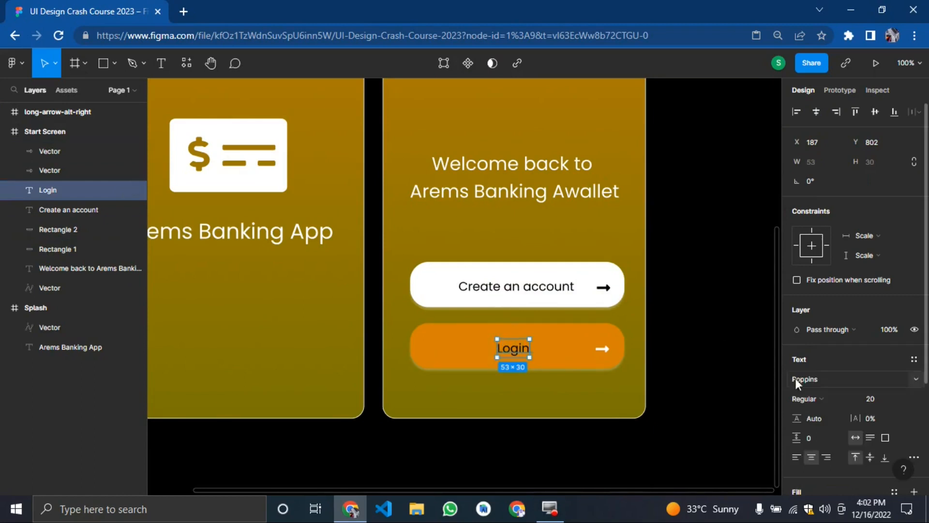
{"action": "scroll", "coordinate": [804, 388], "scroll_direction": "down", "scroll_amount": 3}
{"action": "left_click", "coordinate": [797, 377]}
{"action": "left_click_drag", "start_coordinate": [659, 251], "coordinate": [589, 152]}
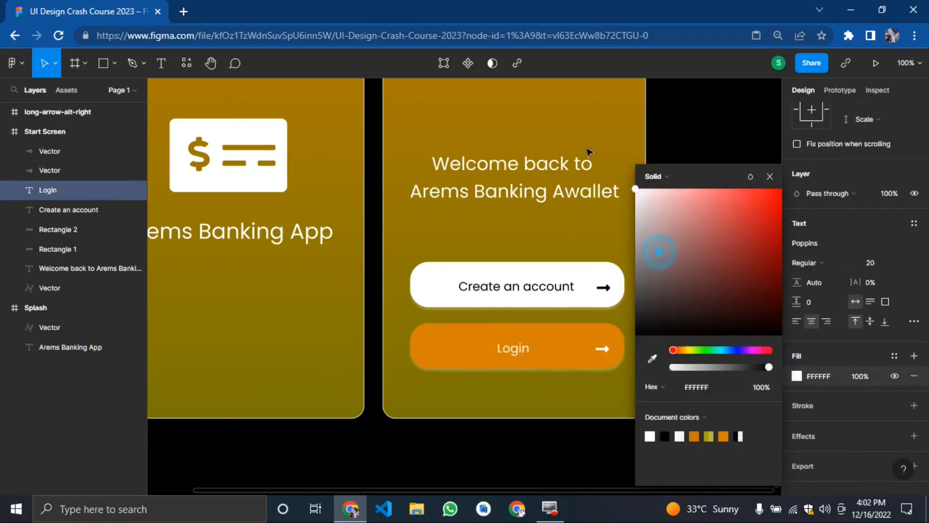
{"action": "left_click", "coordinate": [718, 147]}
Step: Review the Splash and Start Screen frames side by side at 50% zoom
{"action": "scroll", "coordinate": [718, 170], "scroll_direction": "up", "scroll_amount": 5}
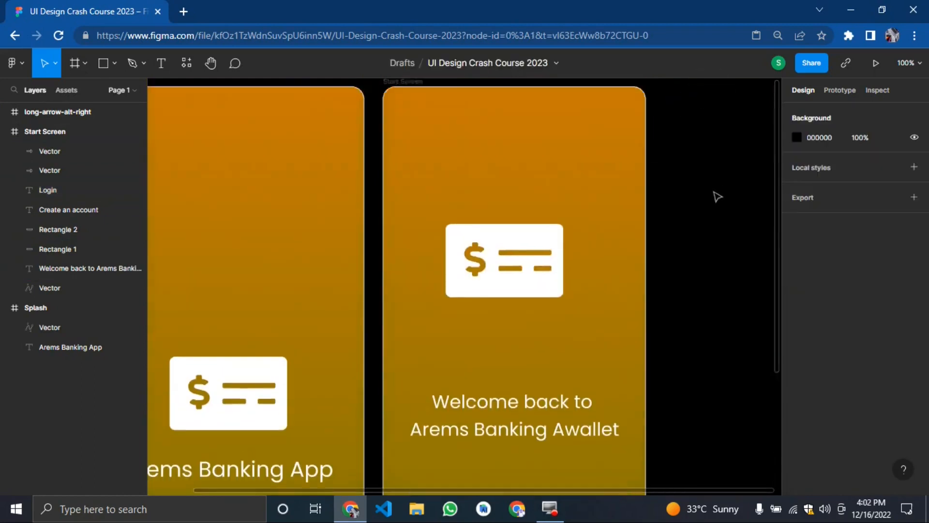
{"action": "scroll", "coordinate": [718, 197], "scroll_direction": "up", "scroll_amount": 2}
{"action": "key", "text": "minus"}
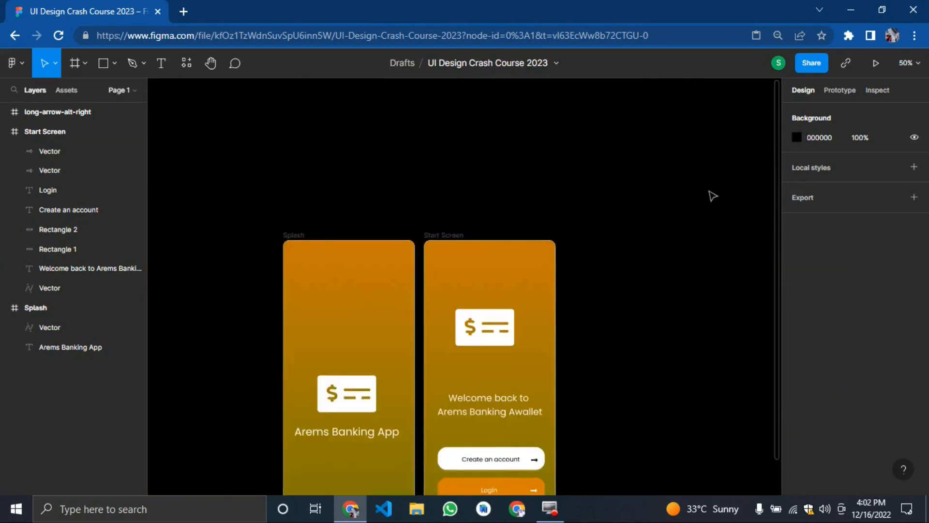
{"action": "scroll", "coordinate": [637, 214], "scroll_direction": "down", "scroll_amount": 1}
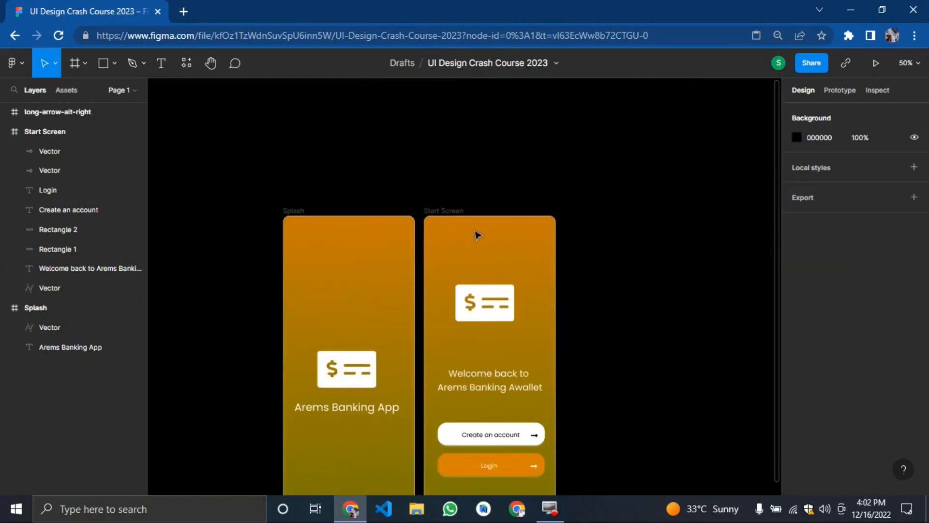
{"action": "scroll", "coordinate": [462, 250], "scroll_direction": "down", "scroll_amount": 2}
{"action": "scroll", "coordinate": [702, 365], "scroll_direction": "right", "scroll_amount": 5}
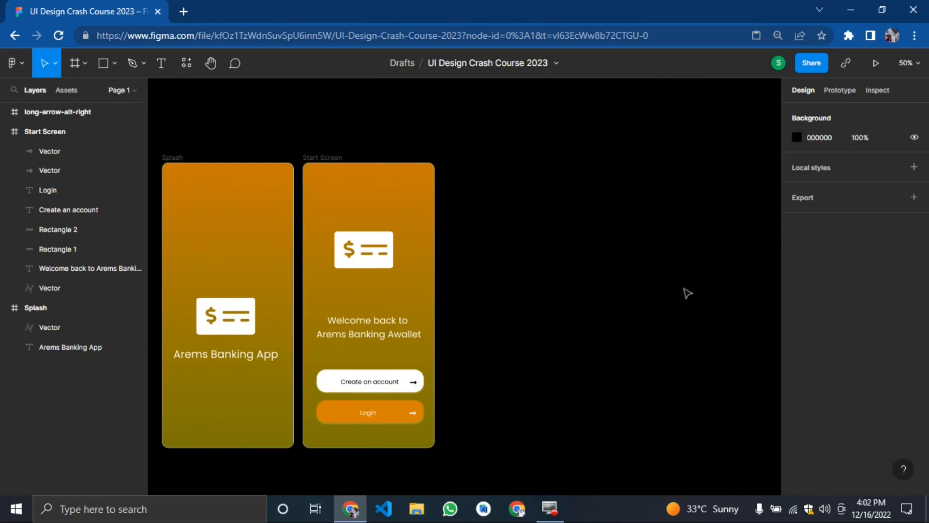
{"action": "left_click", "coordinate": [663, 242]}
{"action": "left_click", "coordinate": [548, 187]}
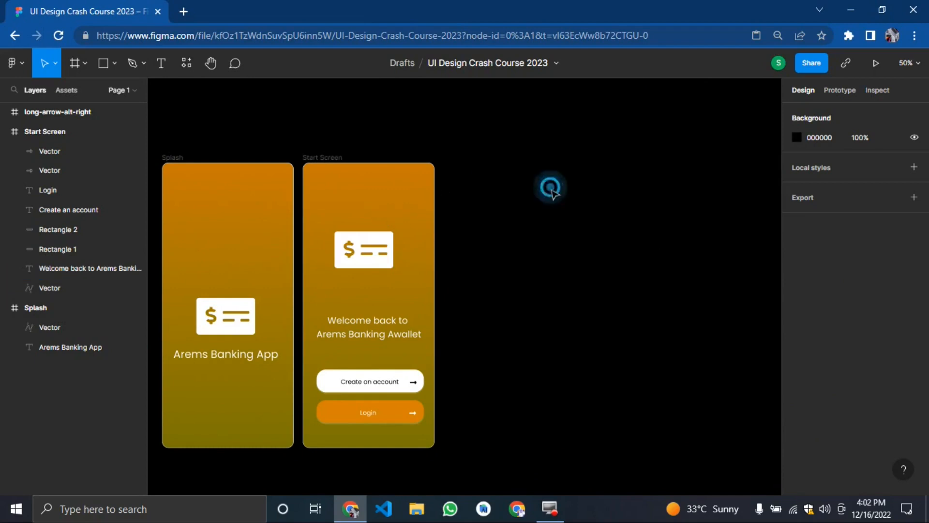
{"action": "left_click", "coordinate": [321, 154]}
{"action": "key", "text": "Escape"}
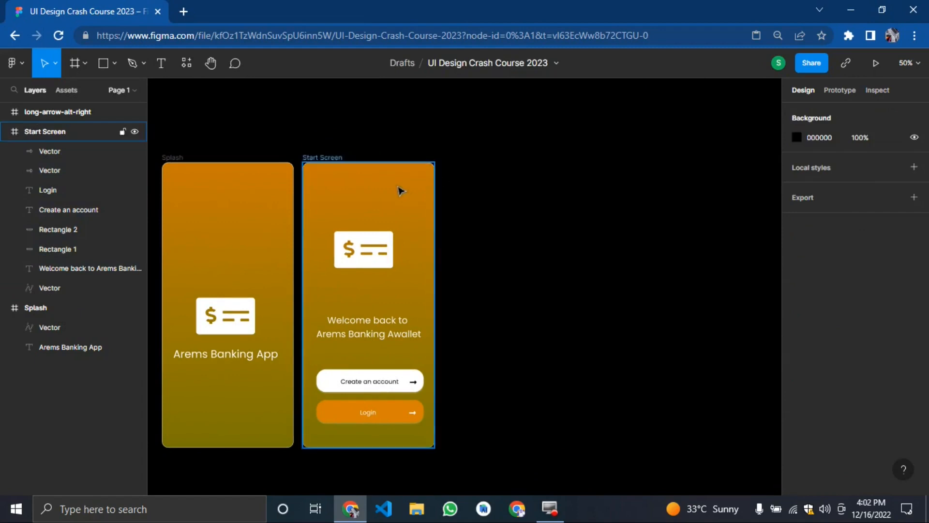
{"action": "left_click_drag", "start_coordinate": [388, 192], "coordinate": [535, 178]}
{"action": "left_click", "coordinate": [369, 197]}
{"action": "left_click_drag", "start_coordinate": [320, 169], "coordinate": [471, 171]}
{"action": "key", "text": "ctrl+z"}
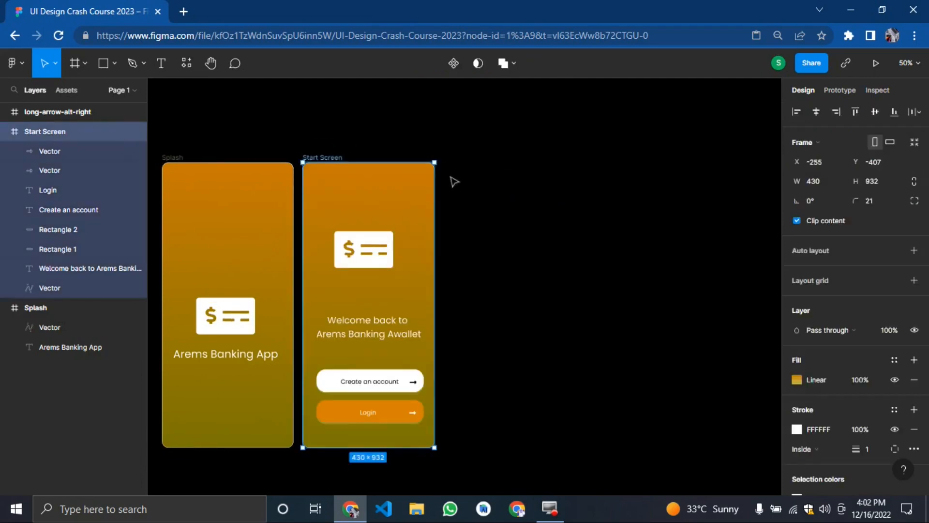
Step: Duplicate the Start Screen frame beside the original and rename the copy "App home"
{"action": "key", "text": "ctrl+d"}
{"action": "left_click", "coordinate": [699, 231]}
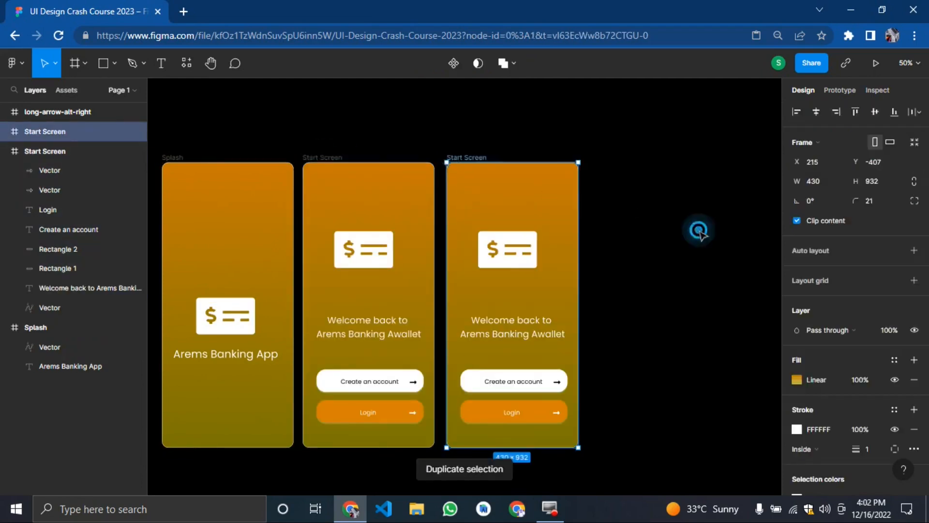
{"action": "left_click", "coordinate": [480, 157]}
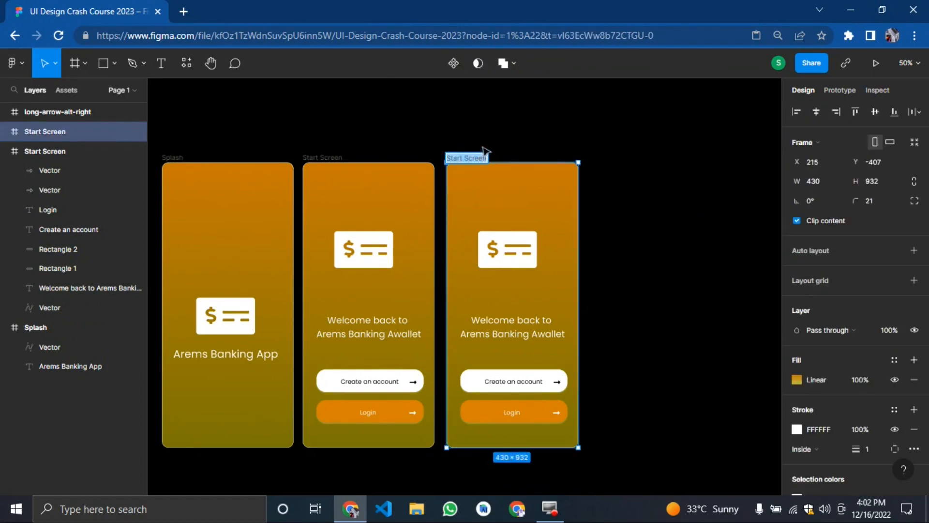
{"action": "type", "text": "Das"}
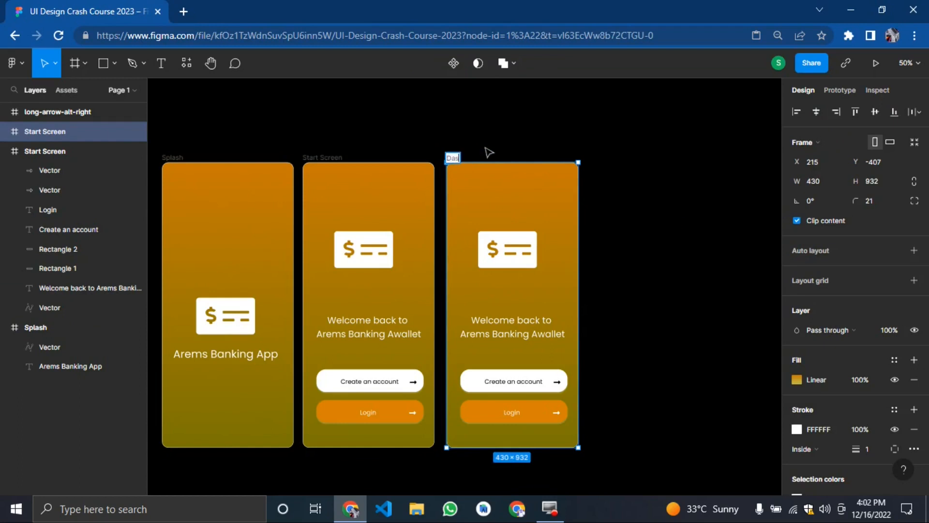
{"action": "type", "text": "App home"}
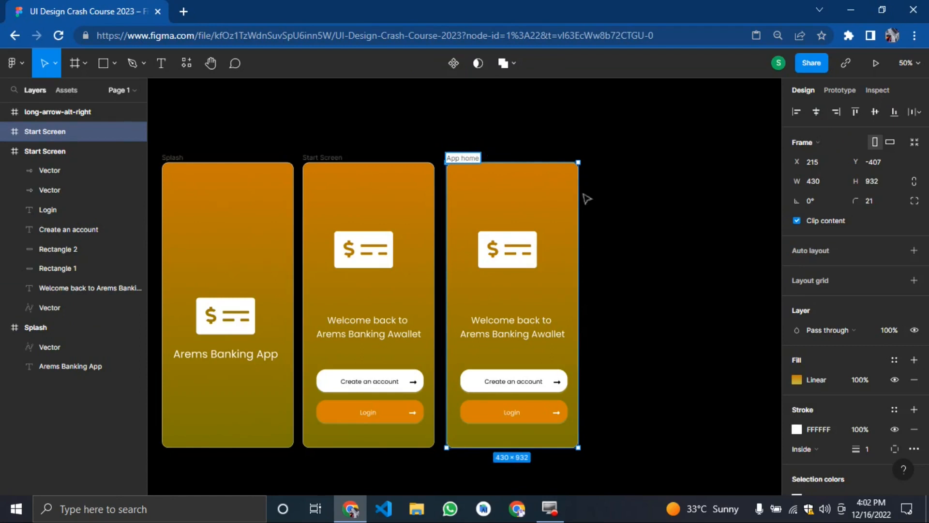
{"action": "left_click", "coordinate": [590, 213]}
Step: Delete the card icon, welcome text, both buttons, their labels and the arrows from the App home frame
{"action": "left_click", "coordinate": [498, 257]}
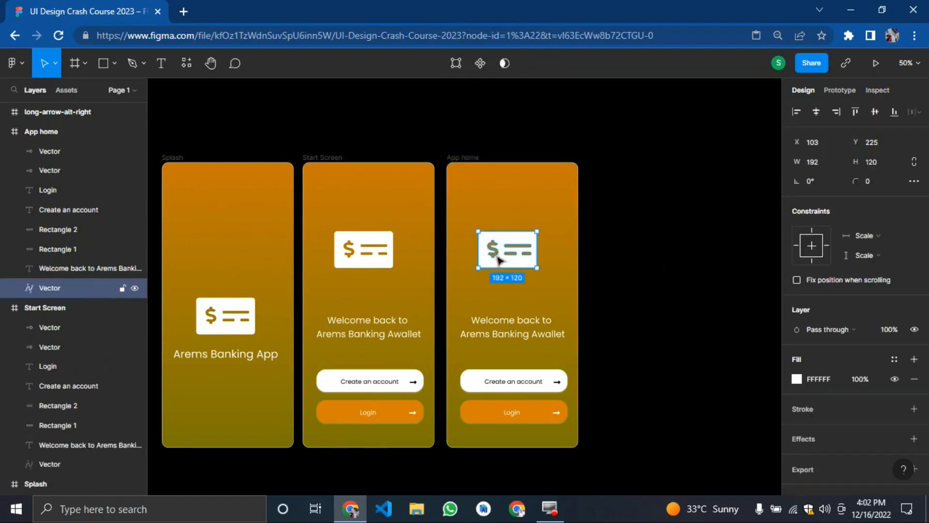
{"action": "key", "text": "Delete"}
{"action": "left_click", "coordinate": [498, 334]}
{"action": "key", "text": "Delete"}
{"action": "left_click", "coordinate": [506, 382]}
{"action": "key", "text": "Delete"}
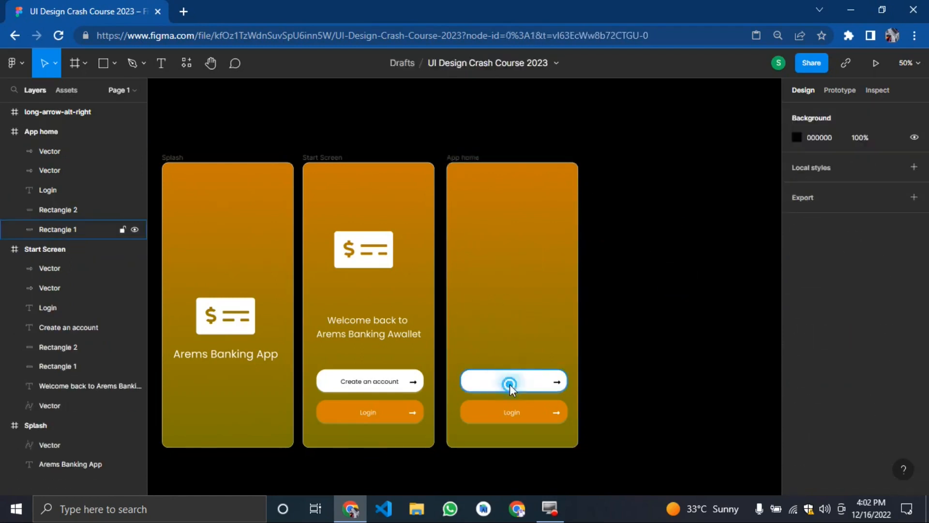
{"action": "key", "text": "Delete"}
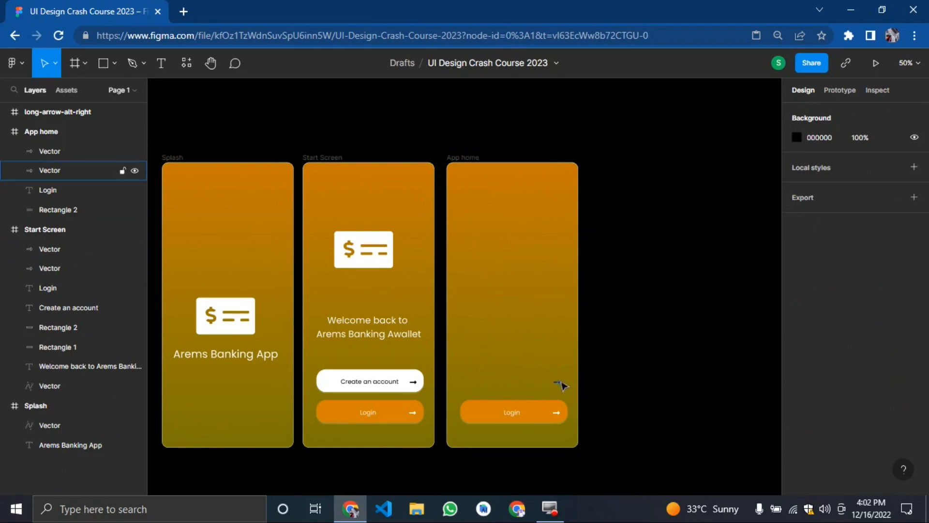
{"action": "left_click_drag", "start_coordinate": [609, 451], "coordinate": [498, 356]}
{"action": "key", "text": "Delete"}
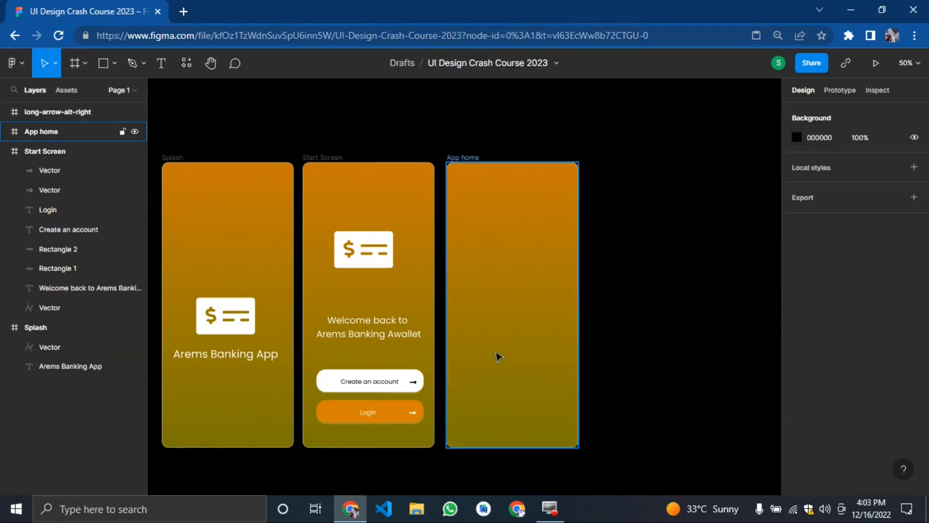
Step: Change the App home frame's fill type to Solid, keeping the frame aligned beside the Start Screen
{"action": "left_click", "coordinate": [546, 317]}
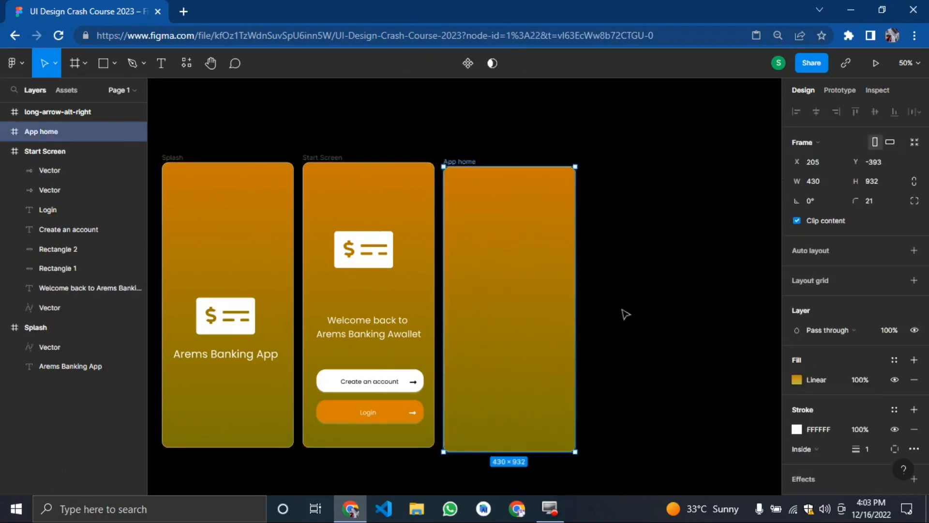
{"action": "left_click", "coordinate": [624, 314]}
{"action": "left_click_drag", "start_coordinate": [539, 291], "coordinate": [542, 287]}
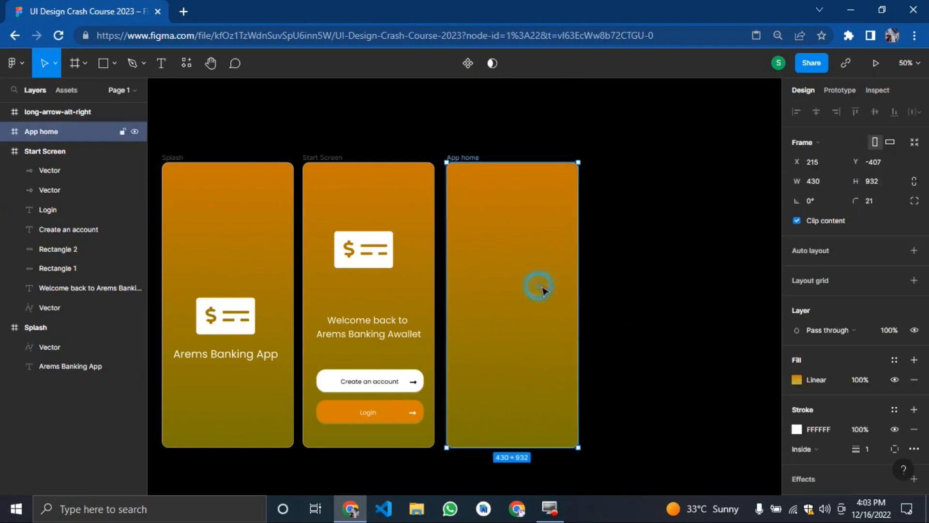
{"action": "left_click", "coordinate": [797, 380]}
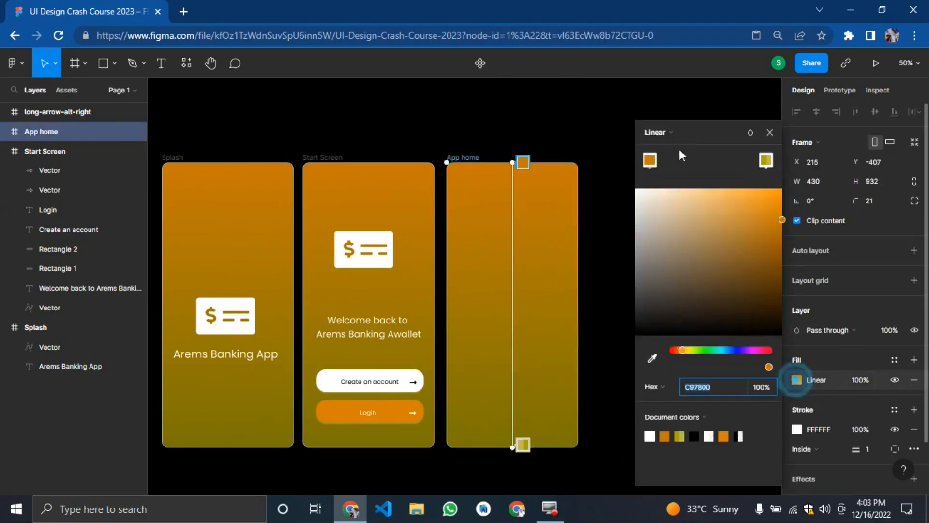
{"action": "left_click", "coordinate": [653, 134]}
{"action": "left_click", "coordinate": [652, 118]}
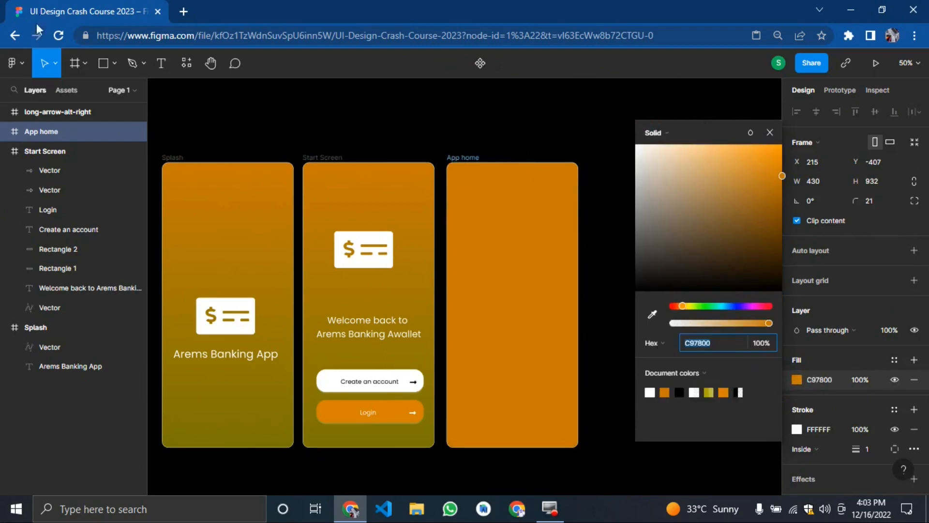
{"action": "left_click", "coordinate": [77, 71]}
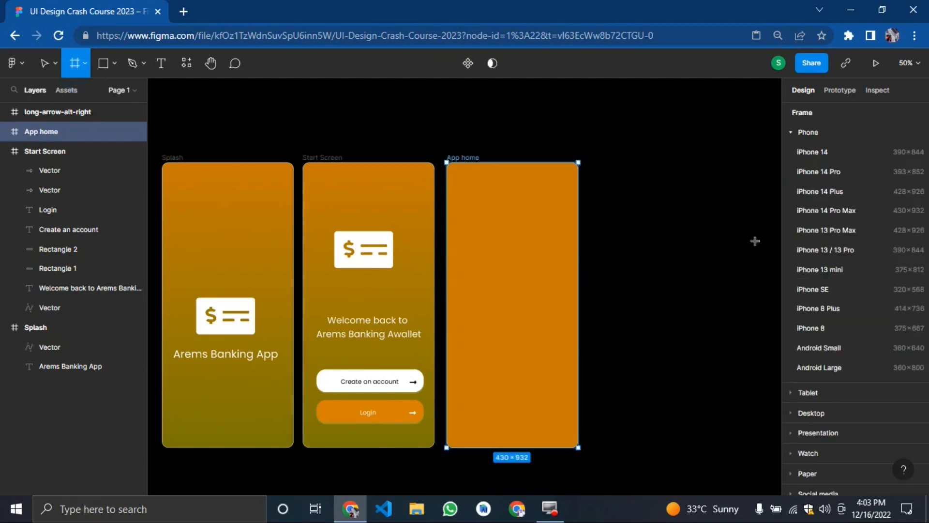
{"action": "left_click", "coordinate": [827, 210]}
{"action": "left_click_drag", "start_coordinate": [658, 245], "coordinate": [668, 266]}
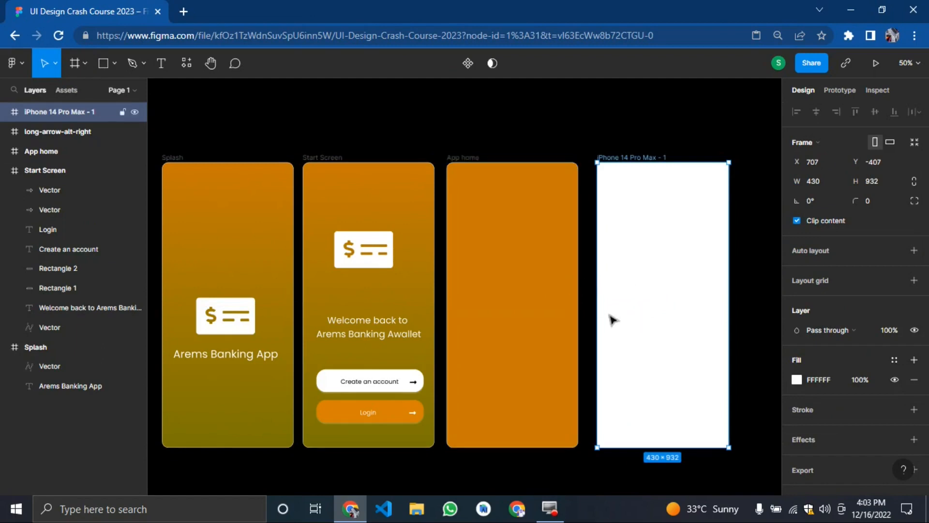
{"action": "key", "text": "Delete"}
Step: Set the App home frame's fill to white FFFFFF
{"action": "left_click", "coordinate": [541, 311]}
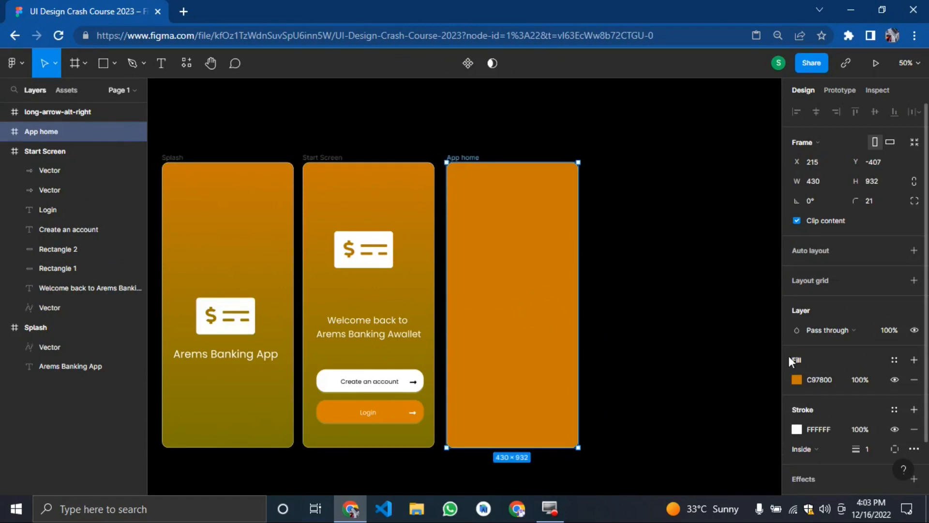
{"action": "left_click", "coordinate": [796, 379]}
{"action": "left_click_drag", "start_coordinate": [716, 303], "coordinate": [634, 178]}
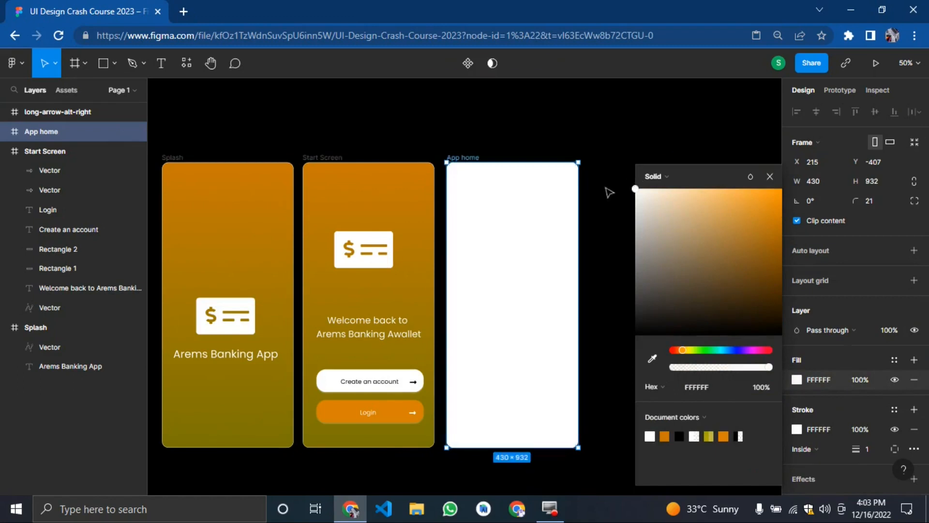
{"action": "left_click", "coordinate": [609, 193]}
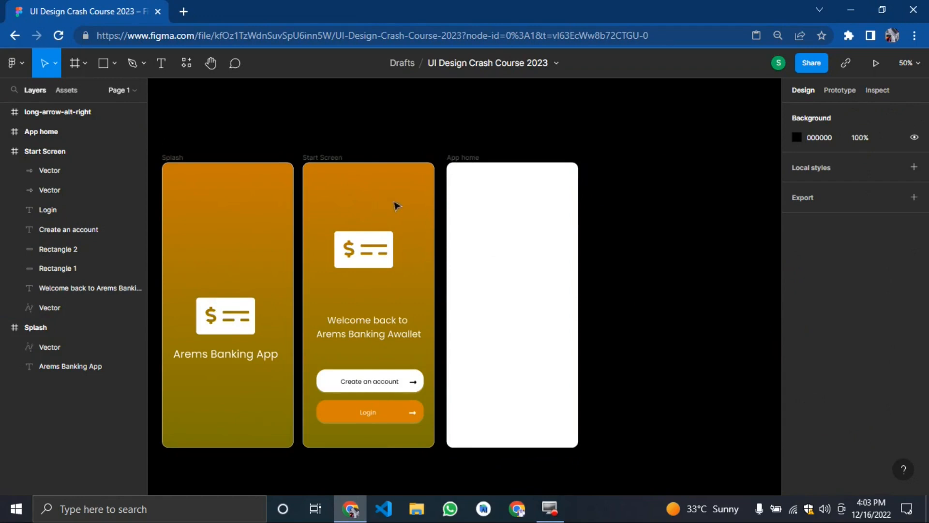
{"action": "left_click", "coordinate": [654, 268]}
Step: Draw a circle about 392 × 392 and place it over the App home frame's upper-left edge at about X -227, Y -119
{"action": "left_click", "coordinate": [119, 58]}
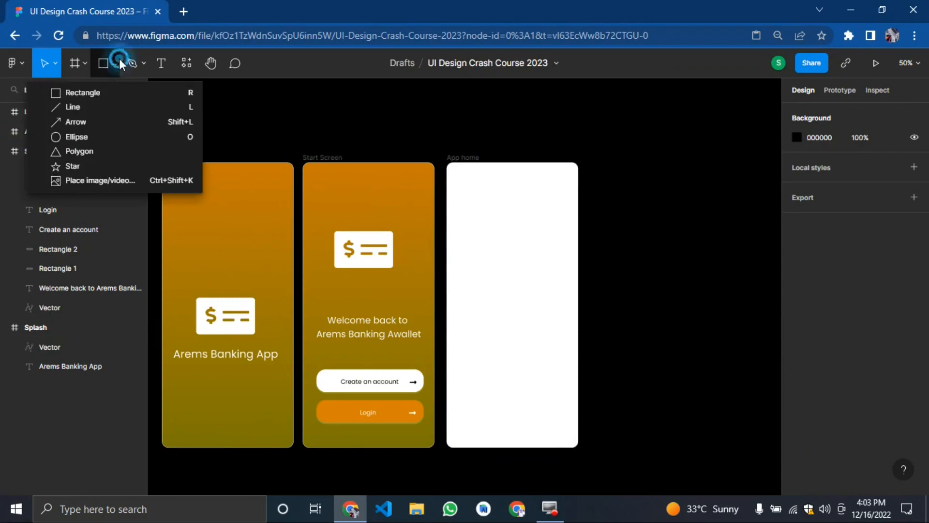
{"action": "left_click", "coordinate": [85, 132]}
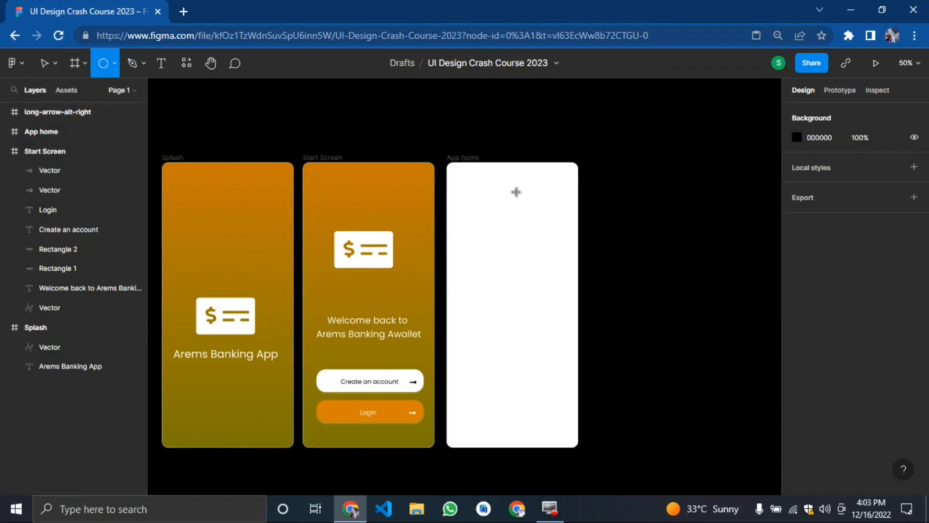
{"action": "mouse_move", "coordinate": [589, 192]}
{"action": "left_mouse_down"}
{"action": "mouse_move", "coordinate": [665, 289]}
{"action": "mouse_move", "coordinate": [699, 307]}
{"action": "mouse_move", "coordinate": [728, 290]}
{"action": "mouse_move", "coordinate": [710, 313]}
{"action": "left_mouse_up"}
{"action": "mouse_move", "coordinate": [673, 279]}
{"action": "left_mouse_down"}
{"action": "mouse_move", "coordinate": [460, 280]}
{"action": "mouse_move", "coordinate": [473, 279]}
{"action": "mouse_move", "coordinate": [450, 242]}
{"action": "mouse_move", "coordinate": [500, 249]}
{"action": "mouse_move", "coordinate": [465, 249]}
{"action": "mouse_move", "coordinate": [465, 217]}
{"action": "left_mouse_up"}
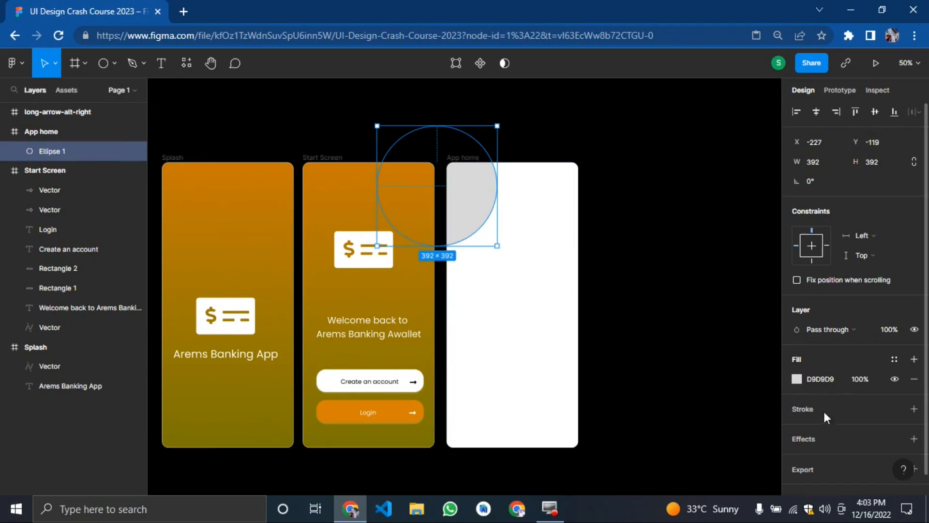
Step: Set the circle's fill to orange E28800 at 77% opacity
{"action": "left_click", "coordinate": [796, 377]}
{"action": "left_click", "coordinate": [796, 379]}
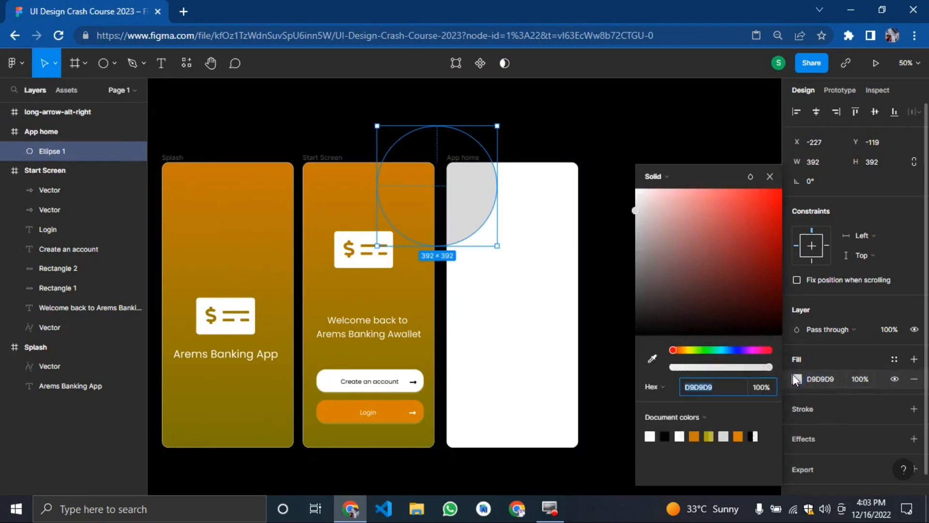
{"action": "left_click", "coordinate": [695, 436]}
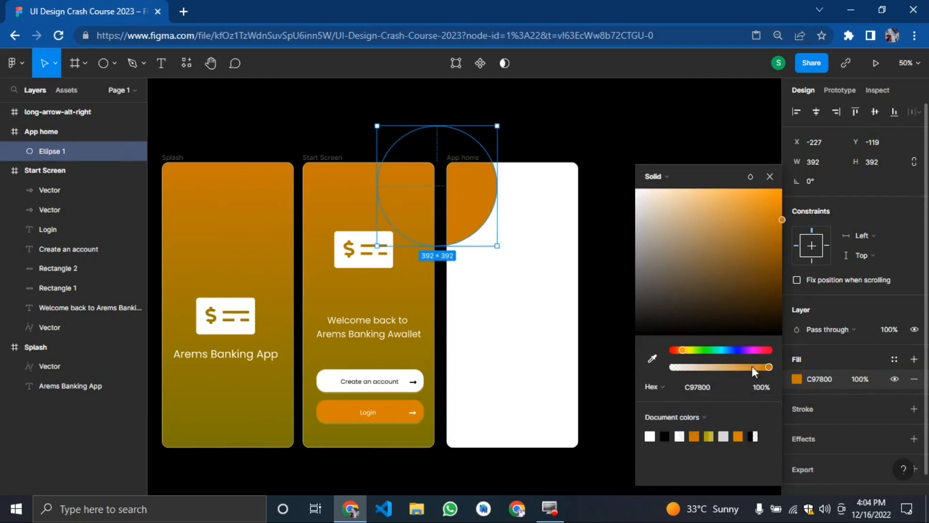
{"action": "left_click_drag", "start_coordinate": [752, 356], "coordinate": [746, 382]}
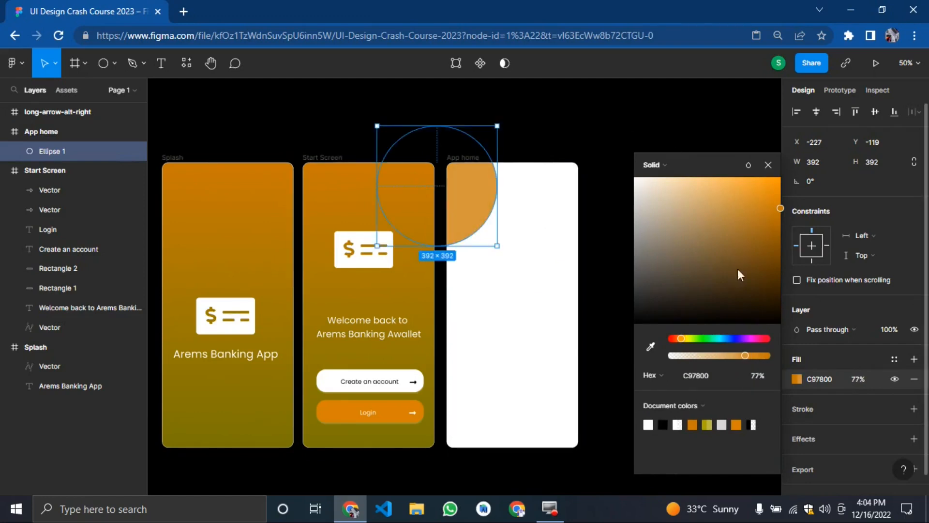
{"action": "left_click_drag", "start_coordinate": [772, 251], "coordinate": [809, 197]}
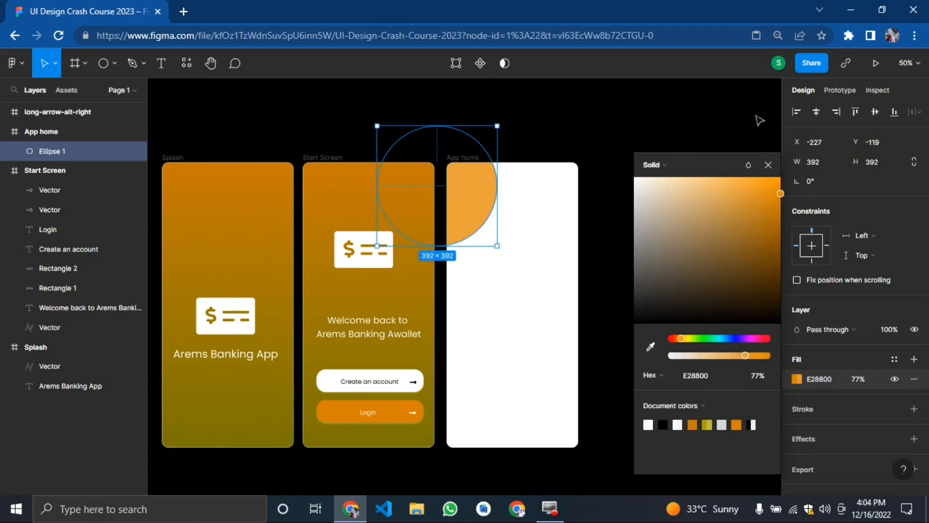
{"action": "left_click", "coordinate": [757, 100]}
{"action": "scroll", "coordinate": [648, 280], "scroll_direction": "up", "scroll_amount": 1}
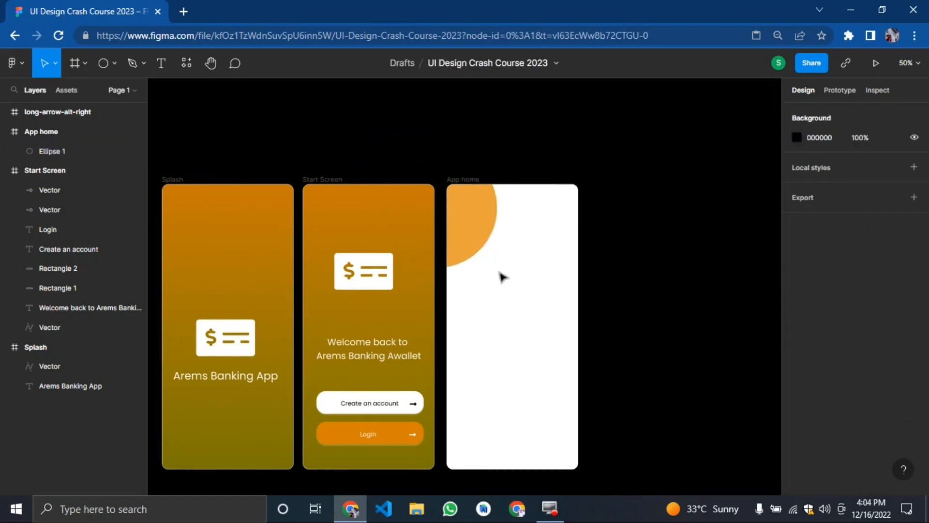
Step: Move the orange circle up into the App home frame's corner, to about X -221, Y -215
{"action": "left_click", "coordinate": [470, 232]}
{"action": "left_click_drag", "start_coordinate": [470, 232], "coordinate": [483, 206]}
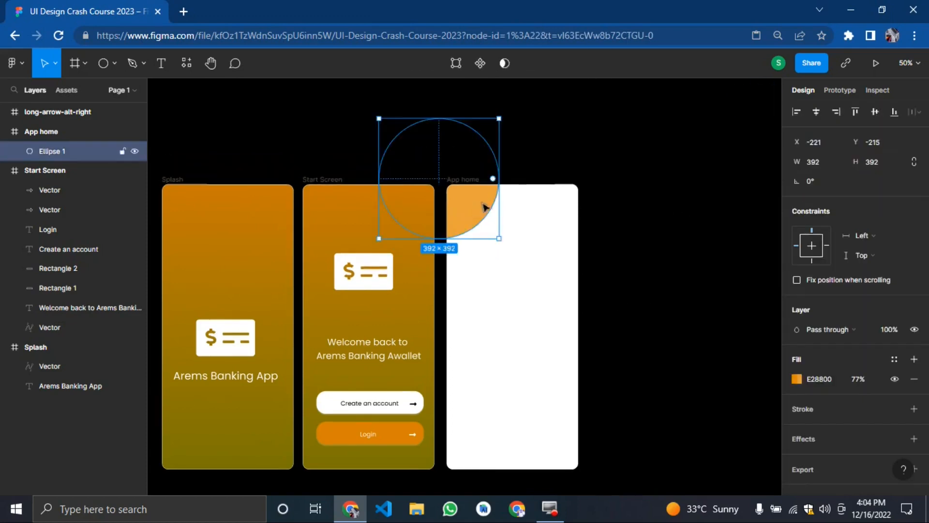
{"action": "left_click", "coordinate": [653, 303]}
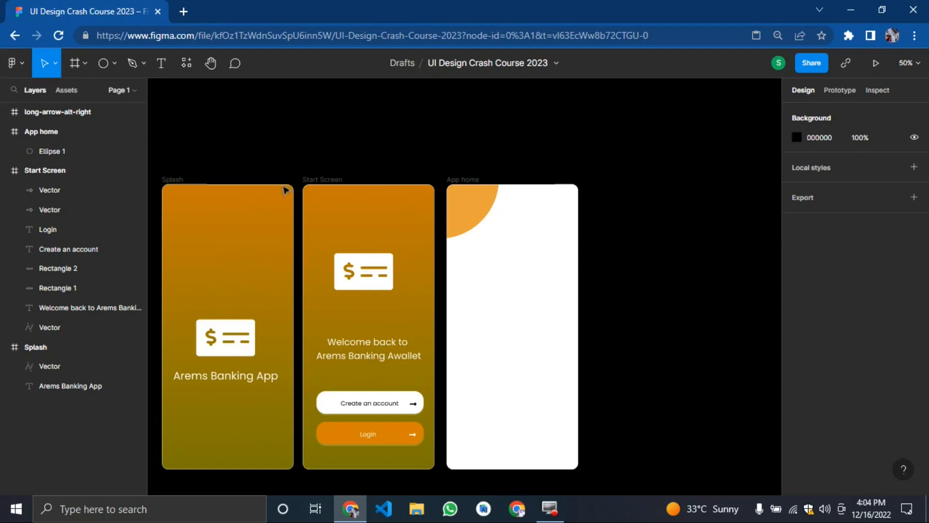
Step: Draw a rectangle about 368 × 156 in the App home frame below the circle, at about X 27, Y 281
{"action": "left_click", "coordinate": [128, 61]}
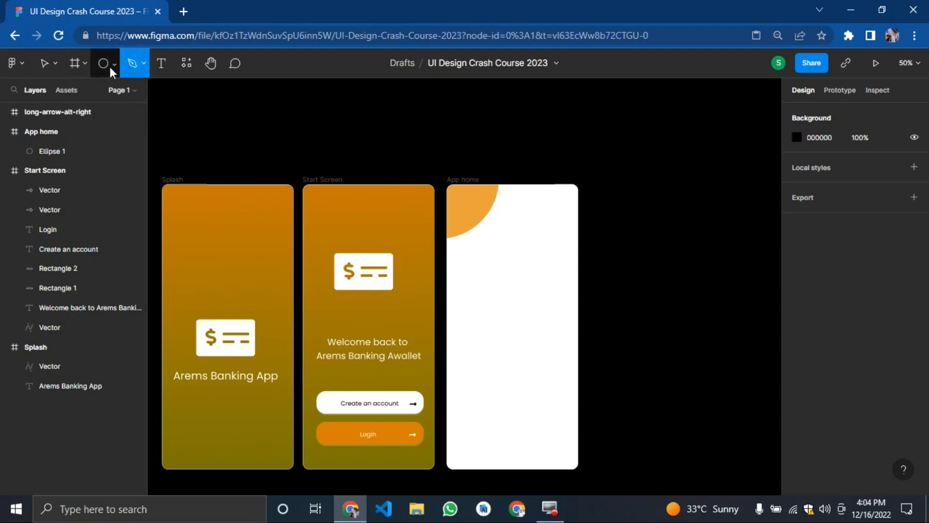
{"action": "left_click", "coordinate": [110, 66]}
{"action": "left_click", "coordinate": [99, 89]}
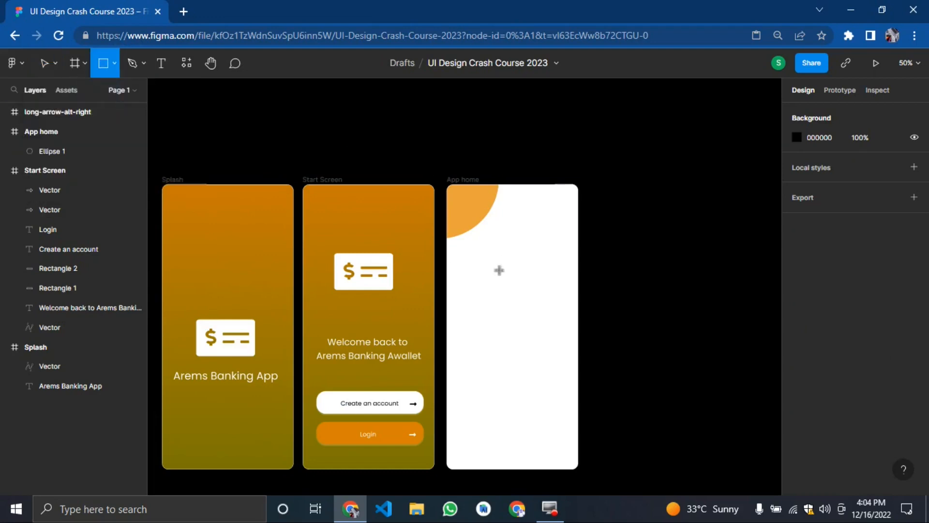
{"action": "mouse_move", "coordinate": [457, 275]}
{"action": "left_mouse_down"}
{"action": "mouse_move", "coordinate": [483, 305]}
{"action": "mouse_move", "coordinate": [565, 332]}
{"action": "mouse_move", "coordinate": [573, 317]}
{"action": "mouse_move", "coordinate": [577, 326]}
{"action": "mouse_move", "coordinate": [565, 323]}
{"action": "mouse_move", "coordinate": [573, 276]}
{"action": "left_mouse_up"}
{"action": "key", "text": "shift+0"}
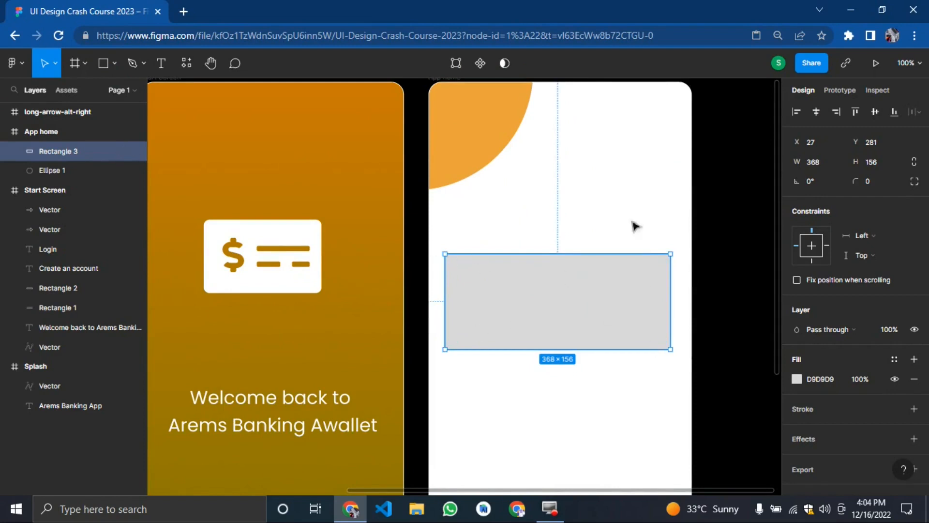
Step: Set the new rectangle's corner radius to 25
{"action": "left_click", "coordinate": [876, 182]}
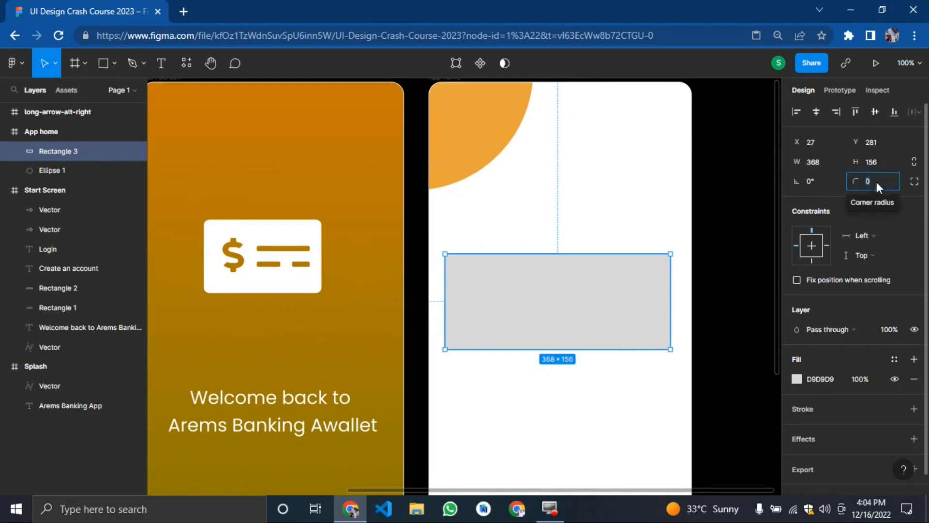
{"action": "type", "text": "25"}
{"action": "key", "text": "Return"}
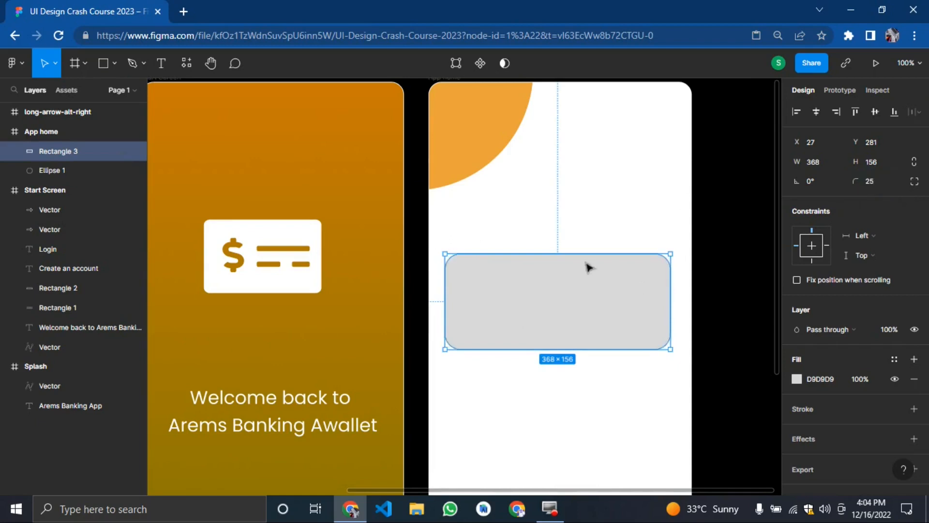
{"action": "left_click", "coordinate": [748, 286]}
Step: Set the rounded rectangle's fill to the document's orange C97800 at 100% opacity
{"action": "left_click", "coordinate": [640, 285]}
{"action": "scroll", "coordinate": [859, 384], "scroll_direction": "down", "scroll_amount": 1}
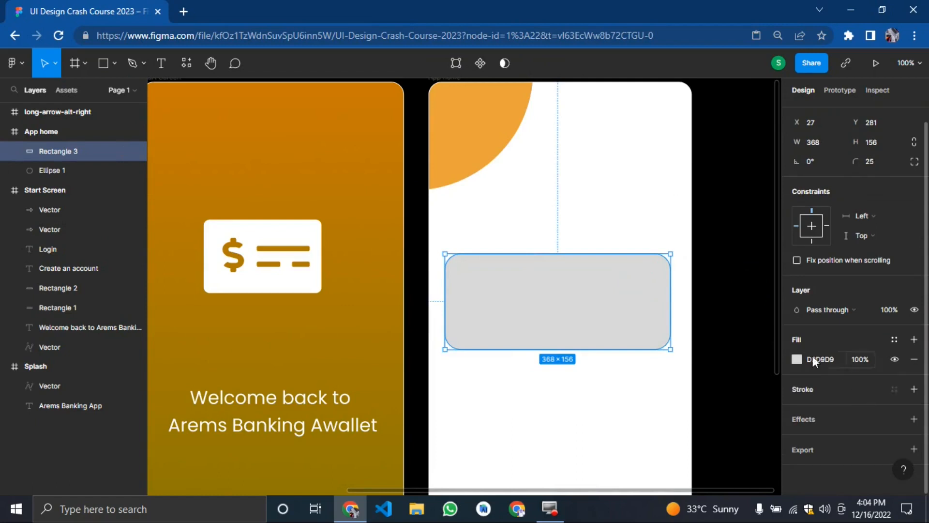
{"action": "left_click", "coordinate": [796, 360]}
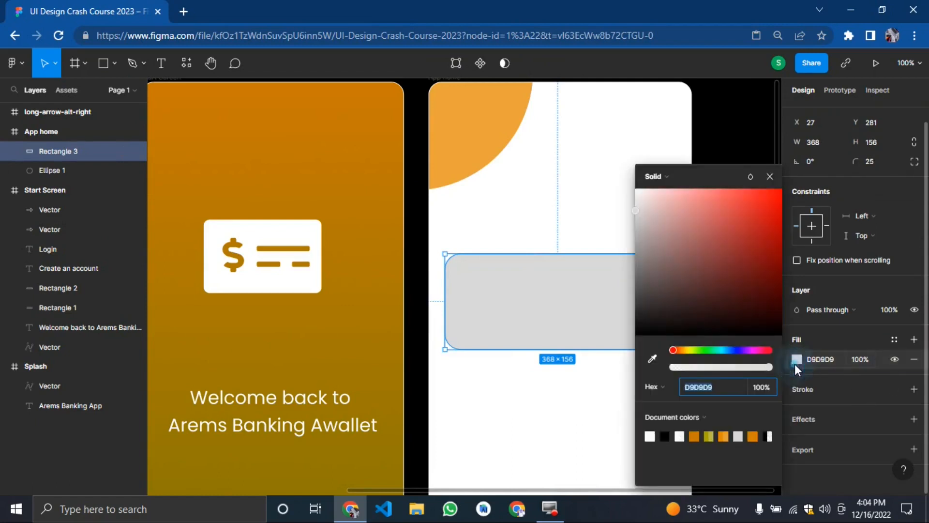
{"action": "left_click", "coordinate": [753, 437]}
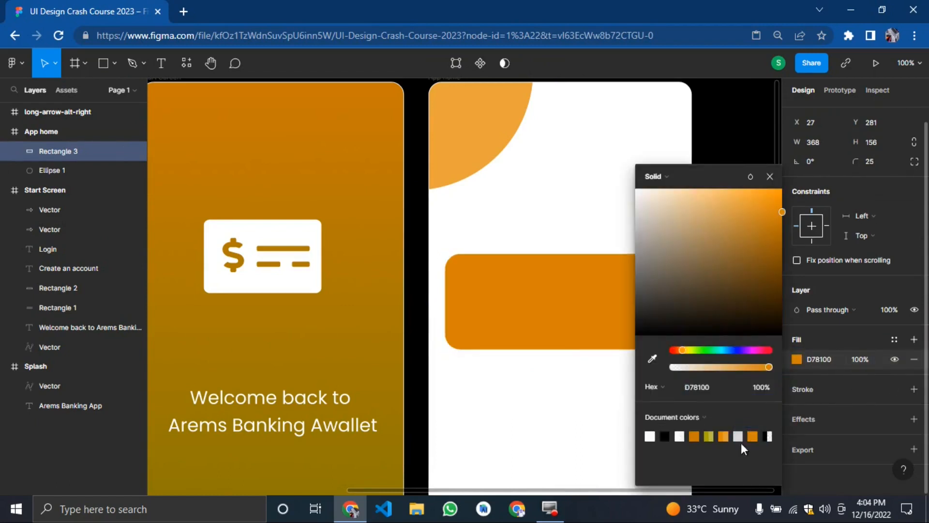
{"action": "left_click", "coordinate": [705, 418]}
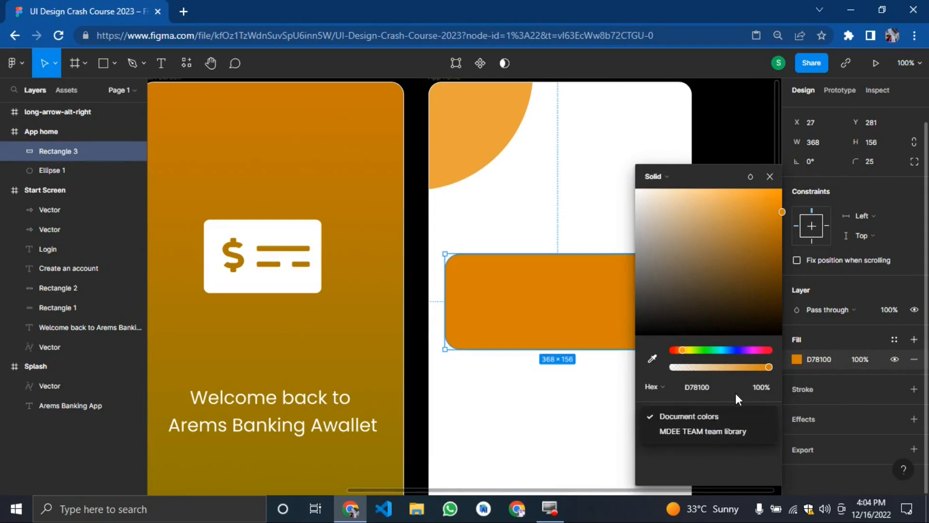
{"action": "left_click", "coordinate": [736, 393]}
{"action": "left_click_drag", "start_coordinate": [730, 437], "coordinate": [725, 438]}
{"action": "left_click", "coordinate": [723, 440]}
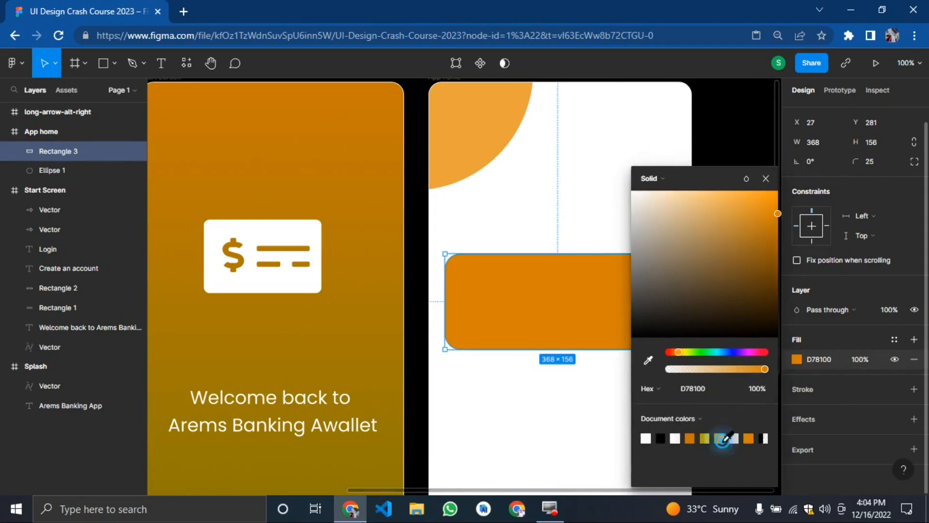
{"action": "left_click", "coordinate": [690, 437]}
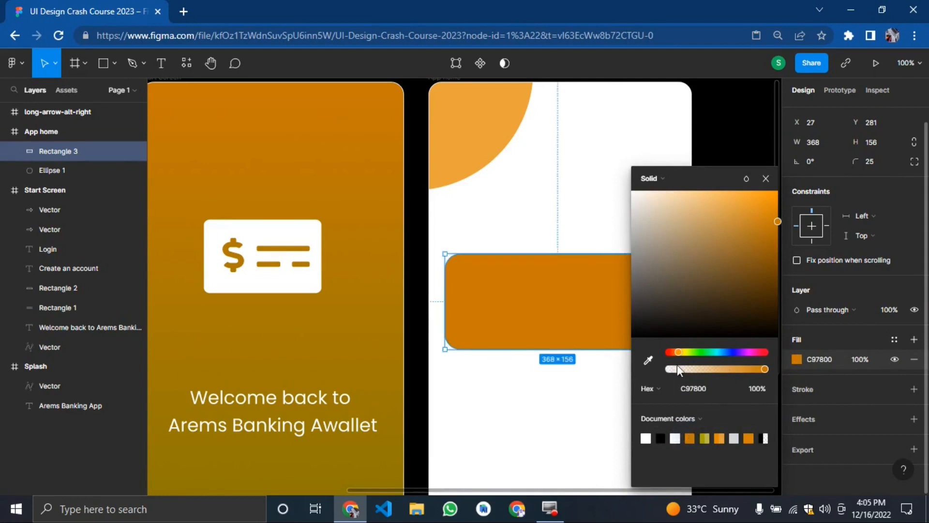
{"action": "left_click_drag", "start_coordinate": [749, 269], "coordinate": [820, 227]}
{"action": "left_click", "coordinate": [774, 182]}
{"action": "left_click", "coordinate": [751, 192]}
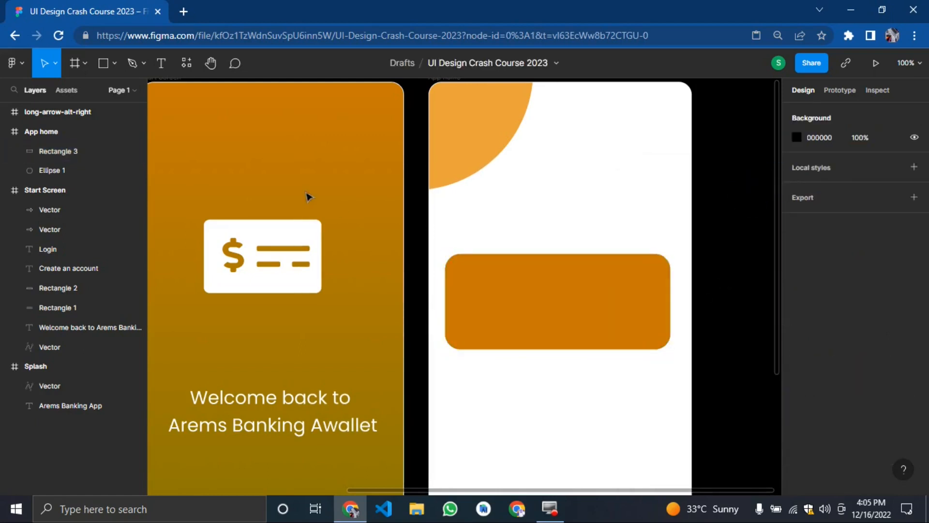
Step: Add the text "Wallet Balance:" over the orange card in the App home frame
{"action": "left_click", "coordinate": [160, 68]}
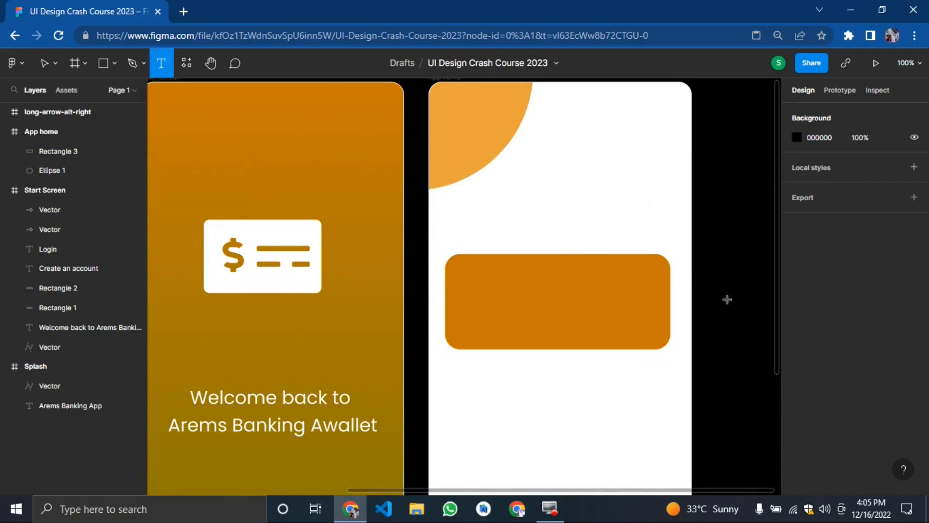
{"action": "left_click", "coordinate": [452, 303]}
{"action": "type", "text": "Wallet"}
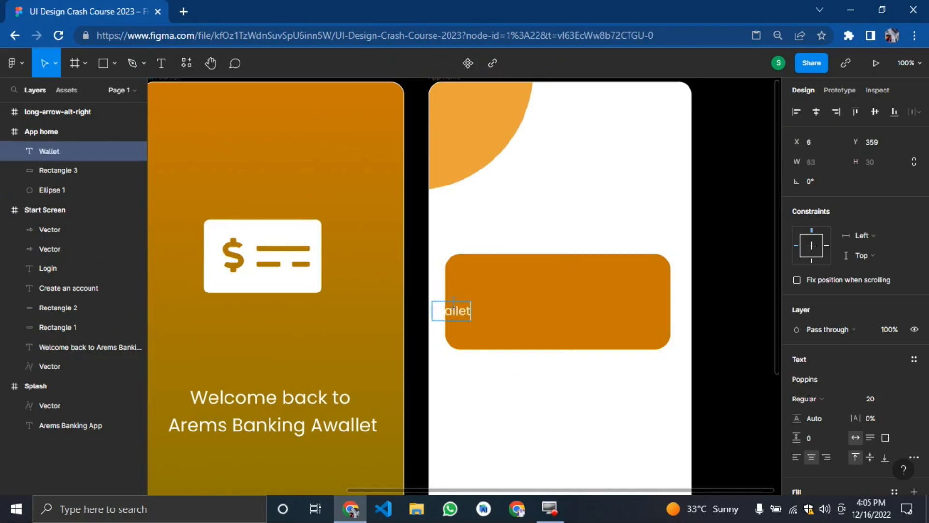
{"action": "type", "text": " Balance"}
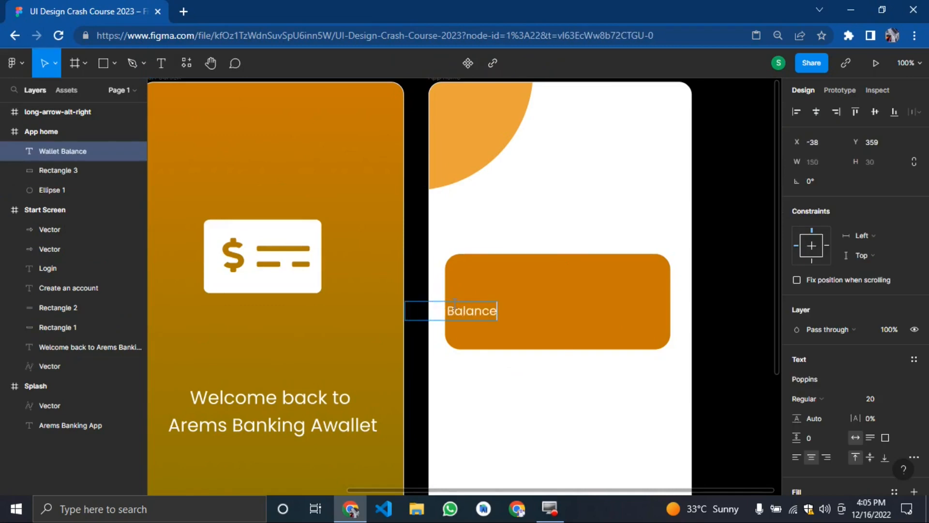
{"action": "type", "text": ":"}
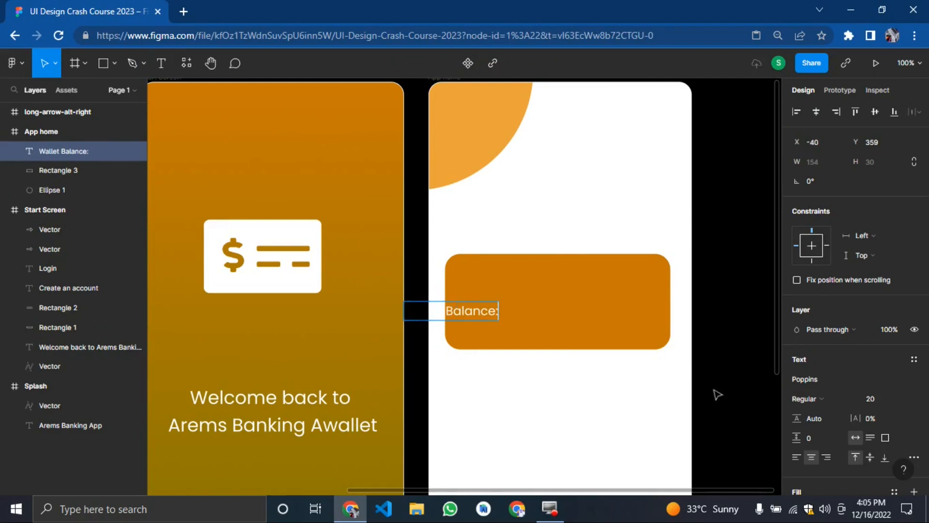
{"action": "key", "text": "Escape"}
Step: Move the "Wallet Balance:" text inside the card to about X 53, Y 320 and set its weight to Bold
{"action": "left_click_drag", "start_coordinate": [470, 310], "coordinate": [520, 281]}
{"action": "key", "text": "Down"}
{"action": "key", "text": "Down"}
{"action": "key", "text": "Down"}
{"action": "key", "text": "Down"}
{"action": "key", "text": "Down"}
{"action": "key", "text": "Down"}
{"action": "left_click", "coordinate": [814, 399]}
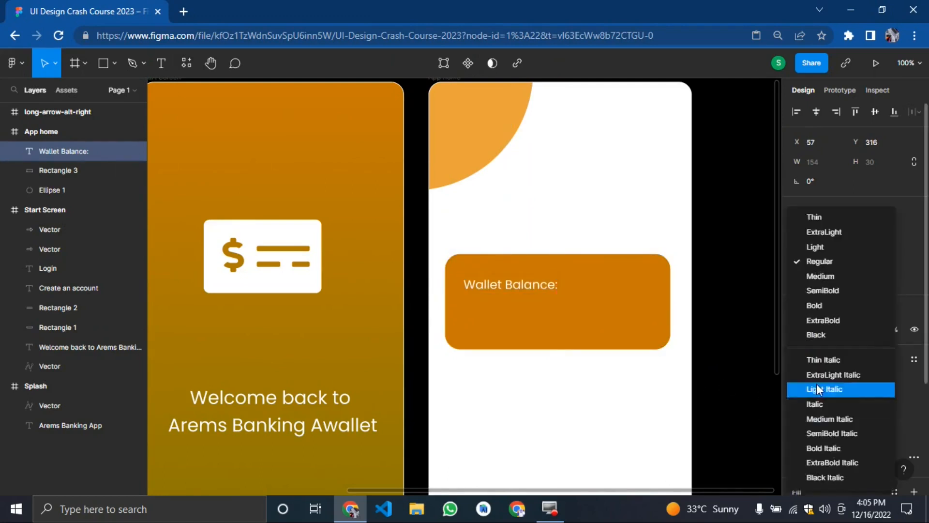
{"action": "left_click", "coordinate": [803, 306]}
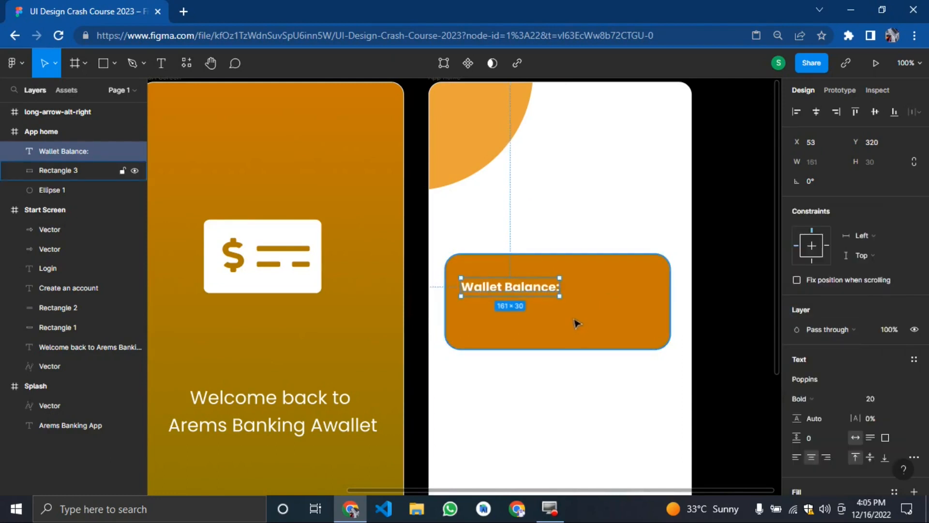
{"action": "left_click", "coordinate": [723, 334]}
Step: Append the amount "$4,500.12" to the "Wallet Balance:" text
{"action": "double_click", "coordinate": [549, 289]}
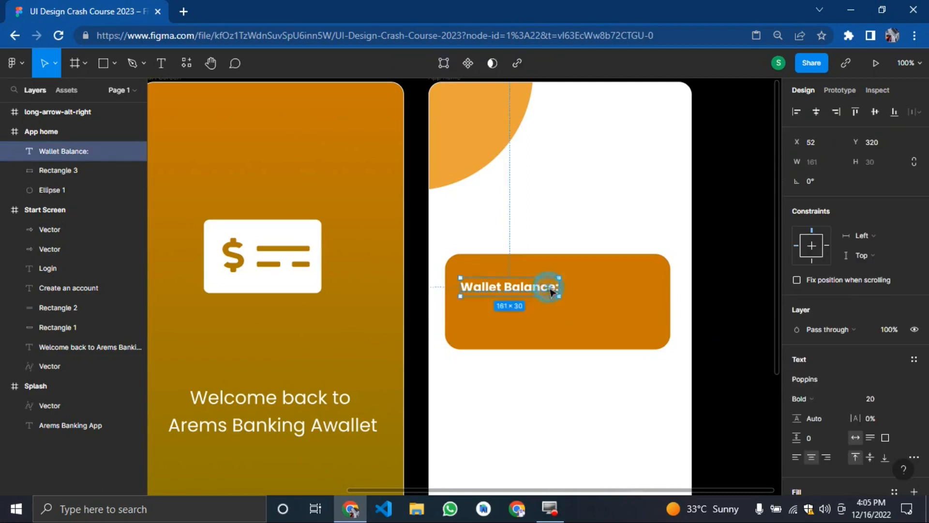
{"action": "key", "text": "Right"}
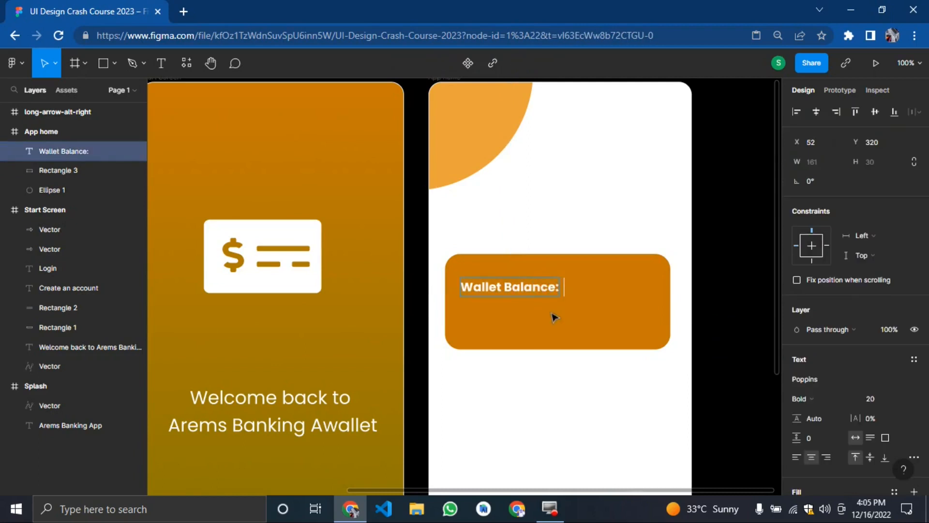
{"action": "type", "text": "#"}
{"action": "key", "text": "BackSpace"}
{"action": "type", "text": "$45"}
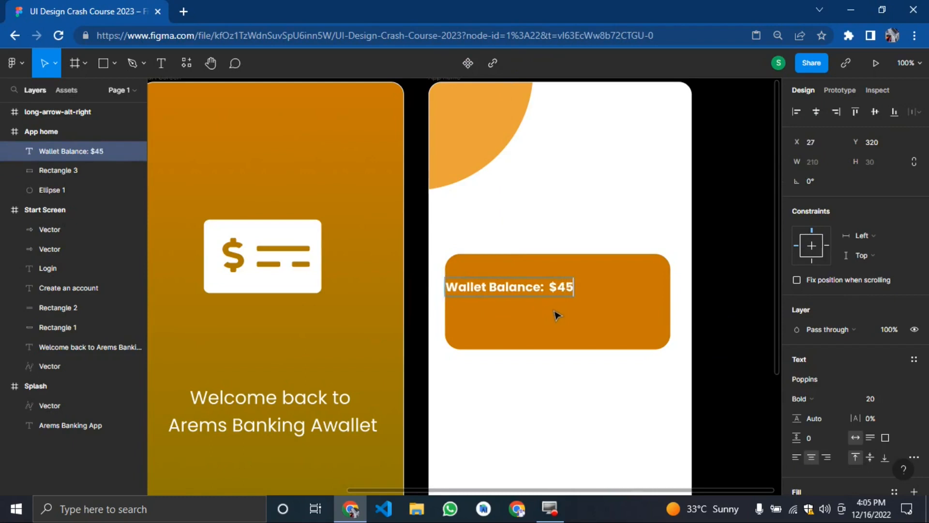
{"action": "key", "text": "BackSpace"}
{"action": "type", "text": ",500.12"}
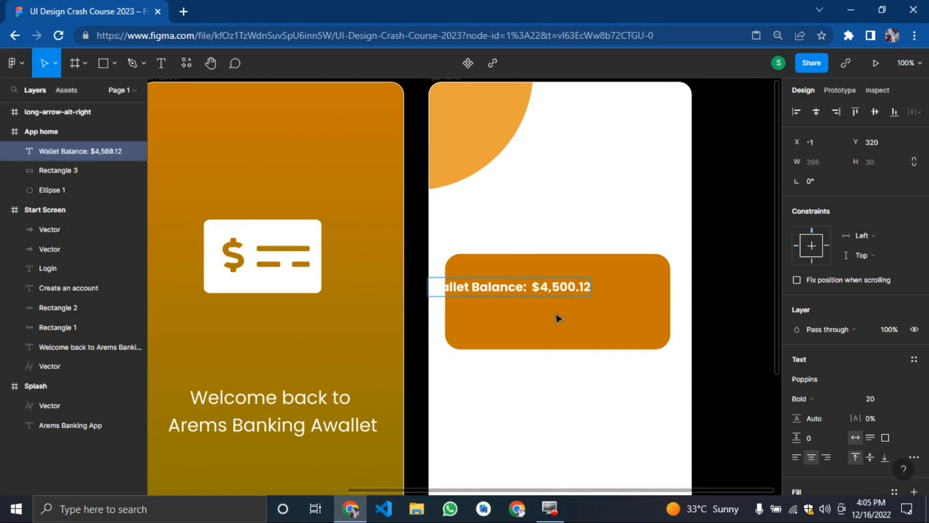
{"action": "left_click", "coordinate": [730, 342]}
Step: Set only the amount $4,500.12 to Regular weight and move the balance text to about X 69, Y 324 on the card
{"action": "left_click_drag", "start_coordinate": [533, 296], "coordinate": [559, 292]}
{"action": "key", "text": "ctrl+z"}
{"action": "double_click", "coordinate": [560, 291]}
{"action": "left_click", "coordinate": [561, 288]}
{"action": "left_click_drag", "start_coordinate": [562, 288], "coordinate": [643, 277]}
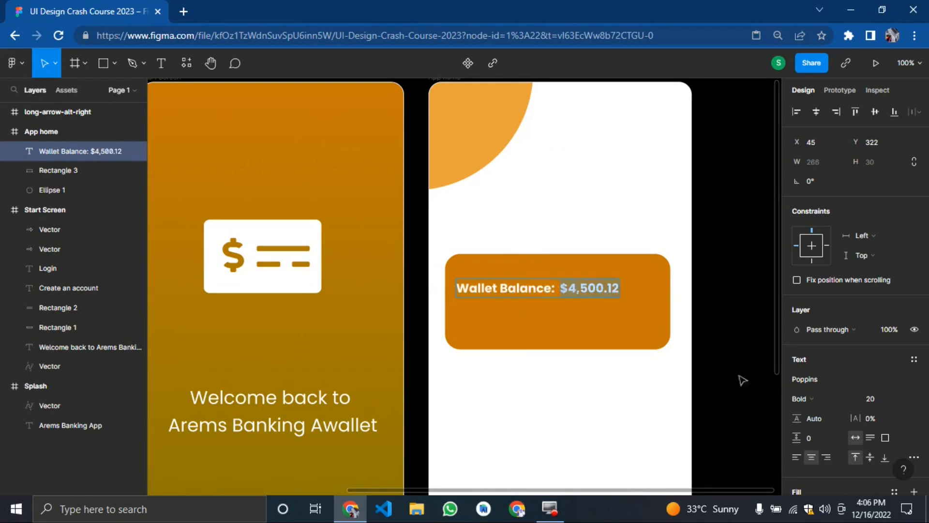
{"action": "left_click", "coordinate": [802, 398]}
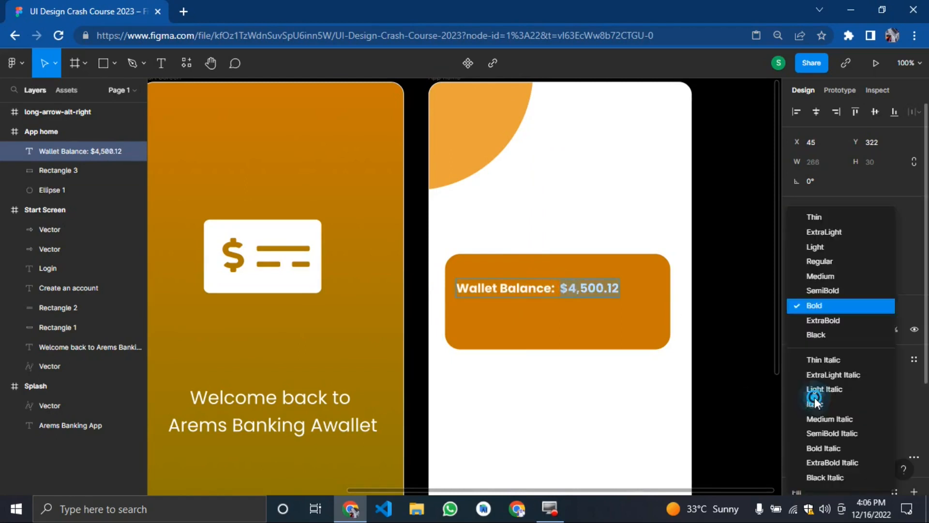
{"action": "left_click", "coordinate": [818, 263]}
{"action": "double_click", "coordinate": [592, 295]}
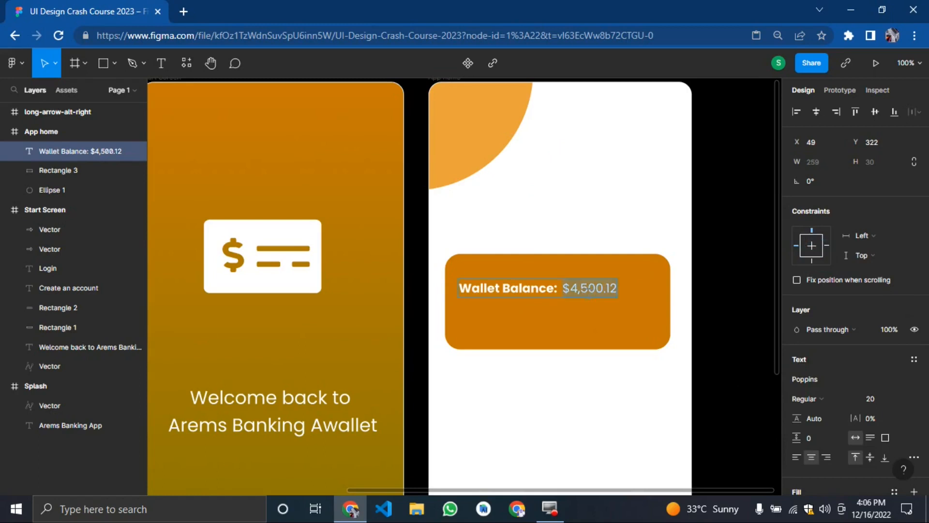
{"action": "left_click", "coordinate": [715, 349]}
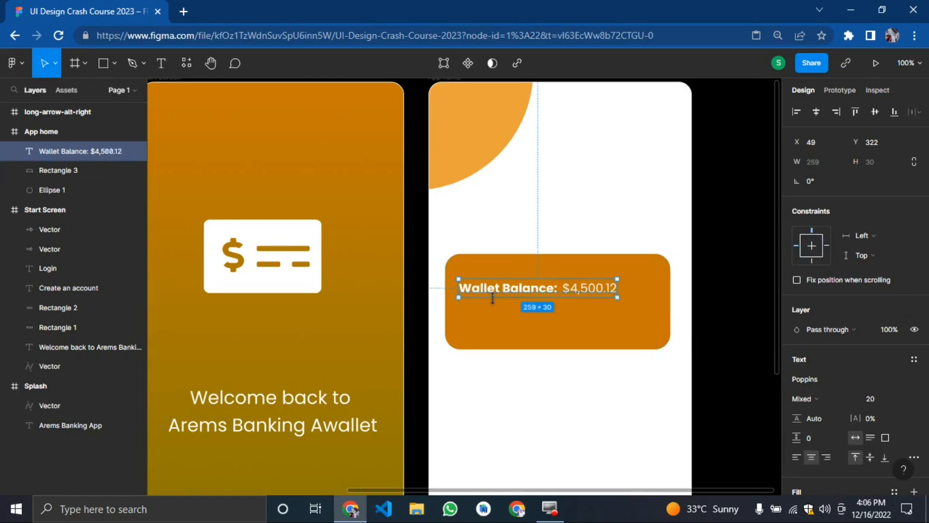
{"action": "left_click_drag", "start_coordinate": [497, 292], "coordinate": [510, 293]}
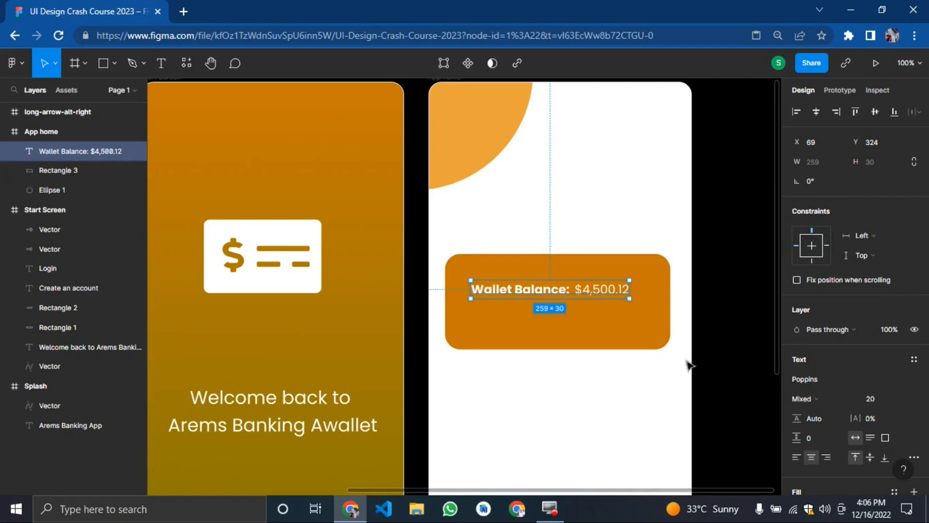
{"action": "left_click", "coordinate": [713, 373]}
Step: Insert the wallet icon with the Font Awesome Icons plugin, searching for "wall", and place it under the balance text
{"action": "right_click", "coordinate": [714, 373]}
{"action": "mouse_move", "coordinate": [756, 465]}
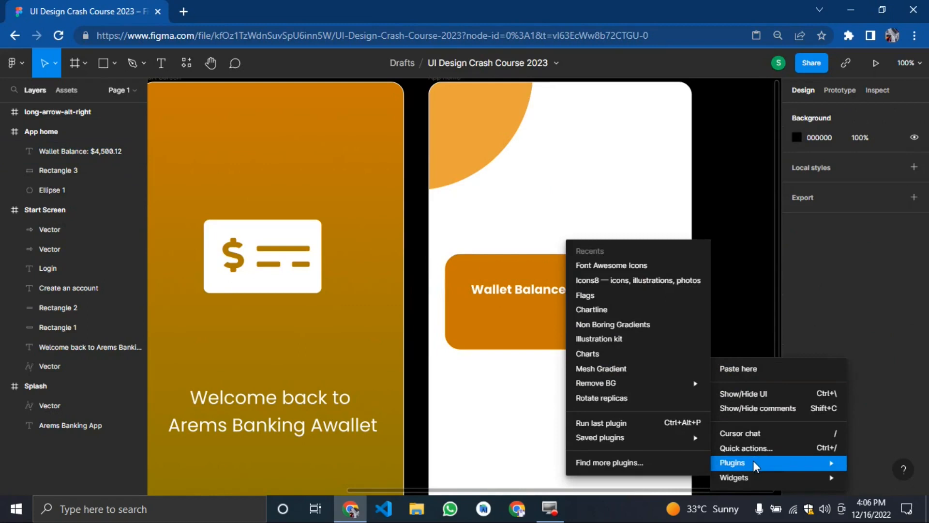
{"action": "left_click", "coordinate": [650, 265]}
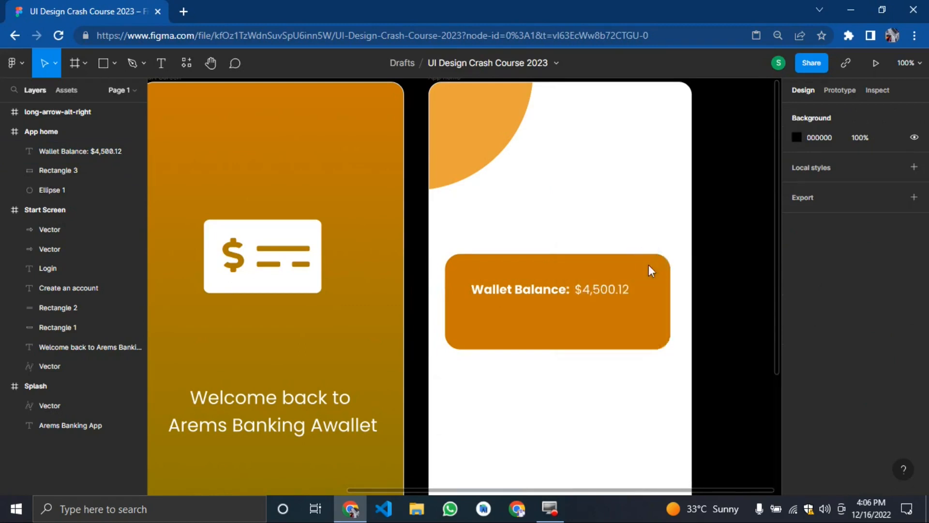
{"action": "type", "text": "wall"}
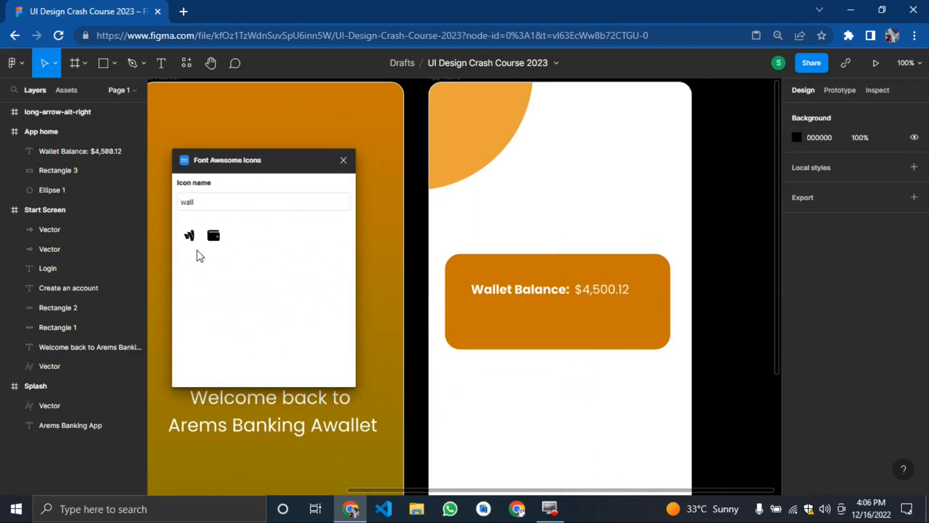
{"action": "left_click", "coordinate": [214, 236]}
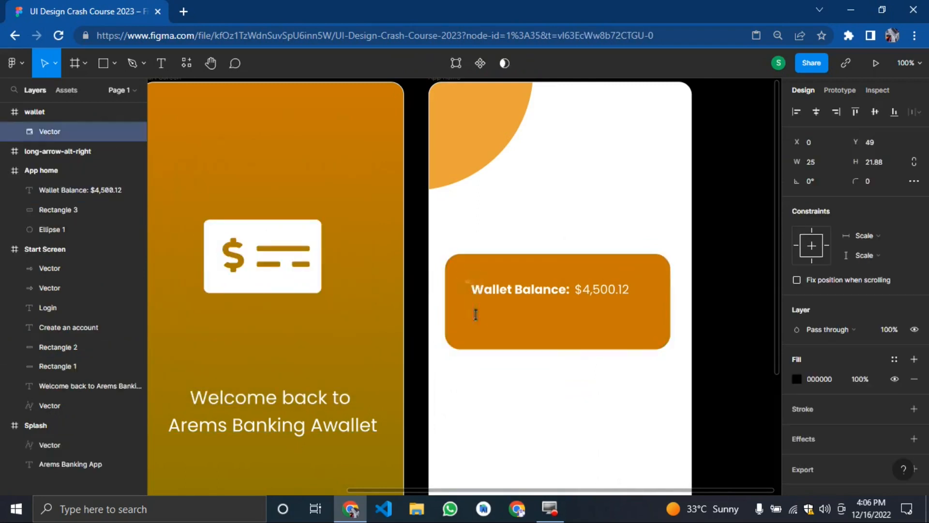
{"action": "left_click", "coordinate": [476, 314]}
{"action": "left_click", "coordinate": [472, 286]}
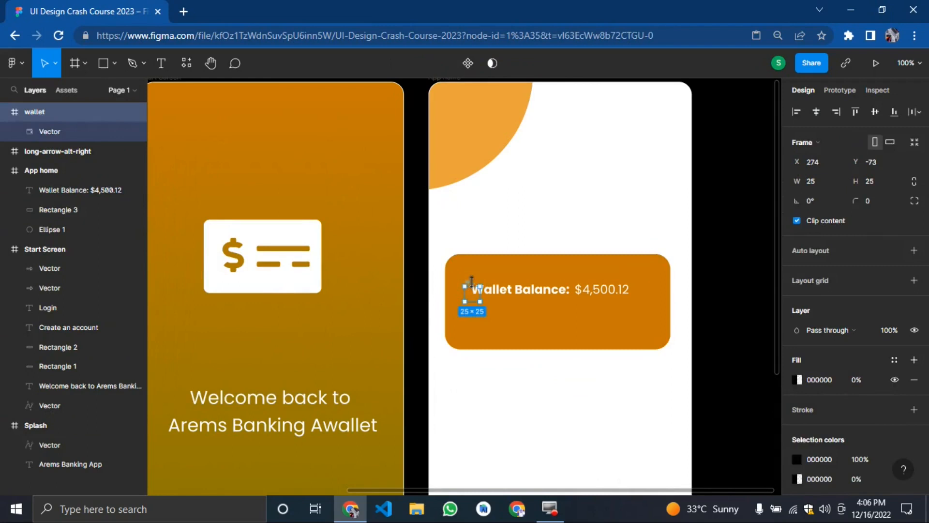
{"action": "key", "text": "Delete"}
{"action": "key", "text": "ctrl+z"}
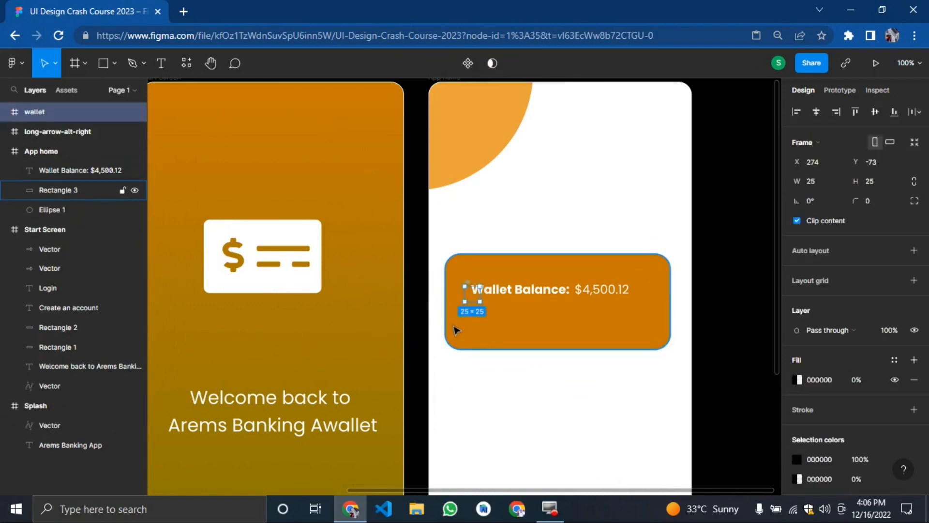
{"action": "left_click", "coordinate": [455, 330]}
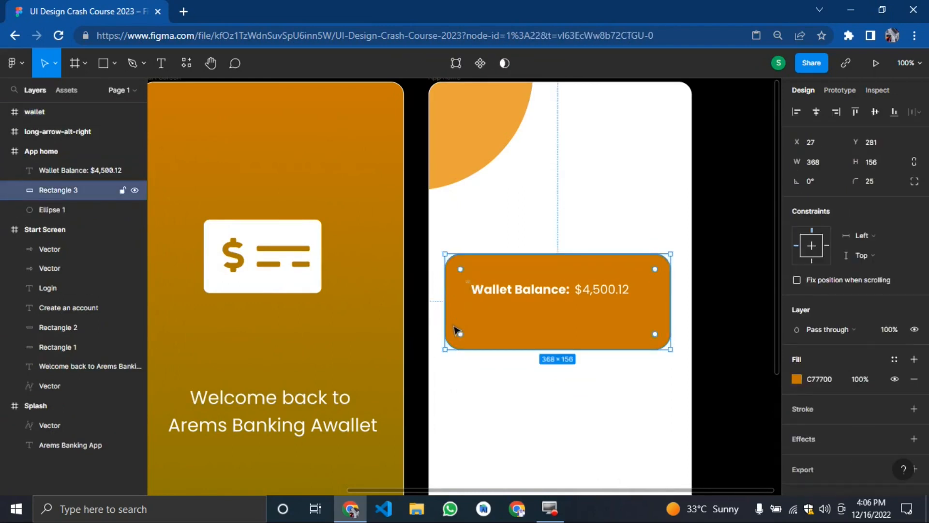
{"action": "left_click", "coordinate": [466, 288]}
{"action": "key", "text": "Delete"}
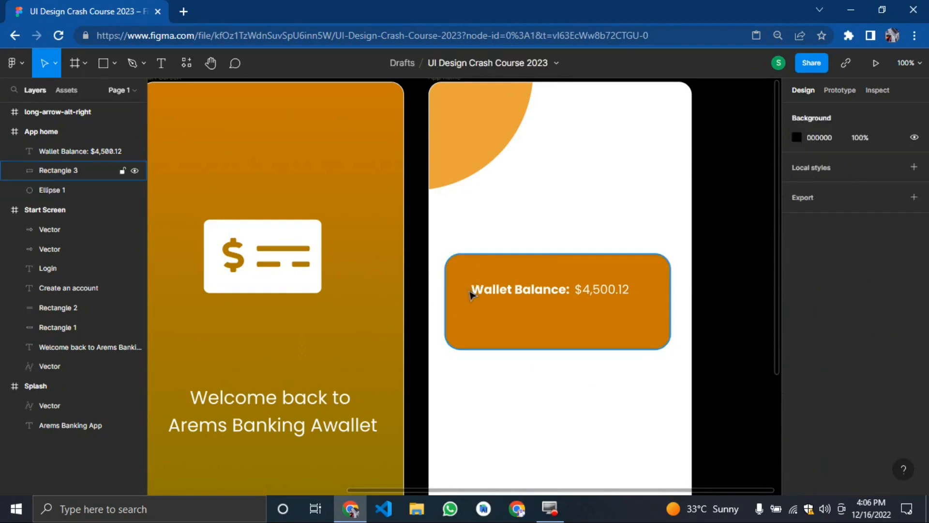
{"action": "key", "text": "ctrl+z"}
{"action": "key", "text": "ctrl+z"}
{"action": "key", "text": "ctrl+z"}
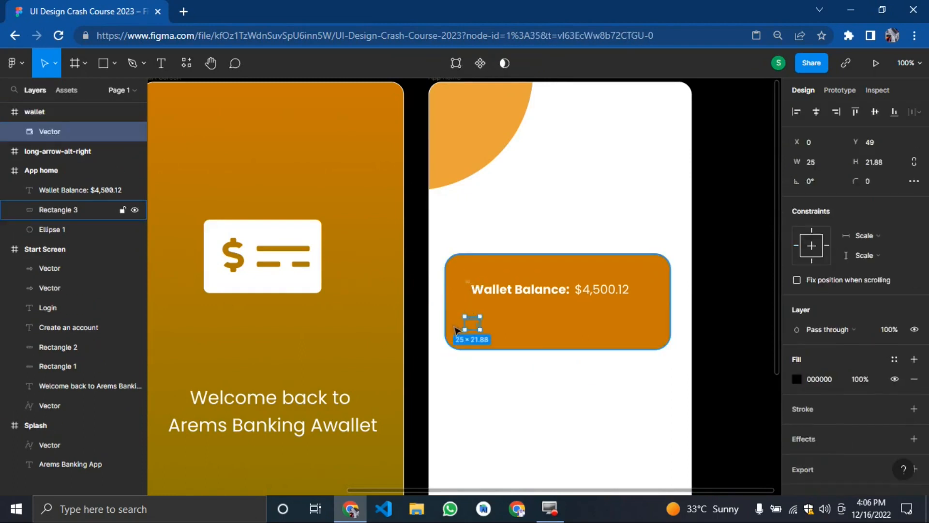
Step: Move the wallet icon below the orange card and remove its black fill
{"action": "left_click_drag", "start_coordinate": [467, 324], "coordinate": [468, 385]}
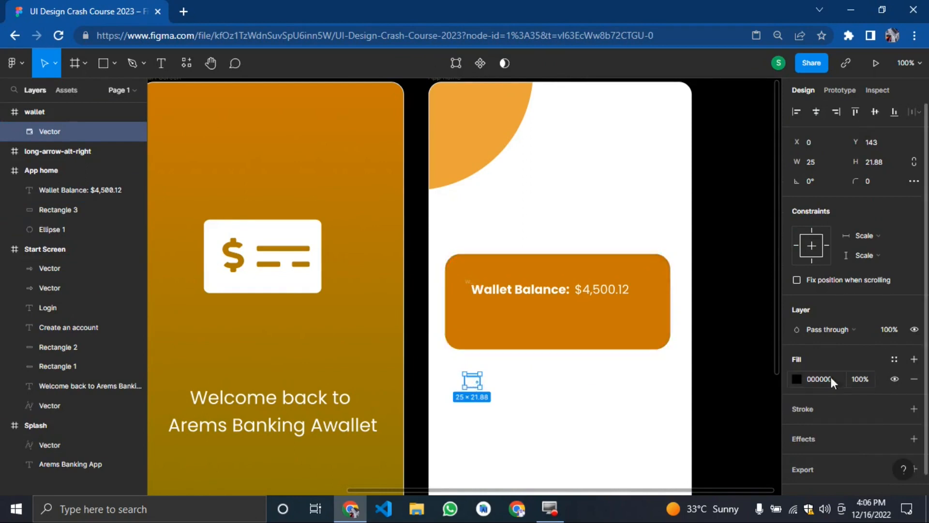
{"action": "left_click", "coordinate": [796, 379]}
{"action": "mouse_move", "coordinate": [712, 245]}
{"action": "left_mouse_down"}
{"action": "mouse_move", "coordinate": [714, 315]}
{"action": "mouse_move", "coordinate": [682, 335]}
{"action": "left_mouse_up"}
{"action": "key", "text": "Delete"}
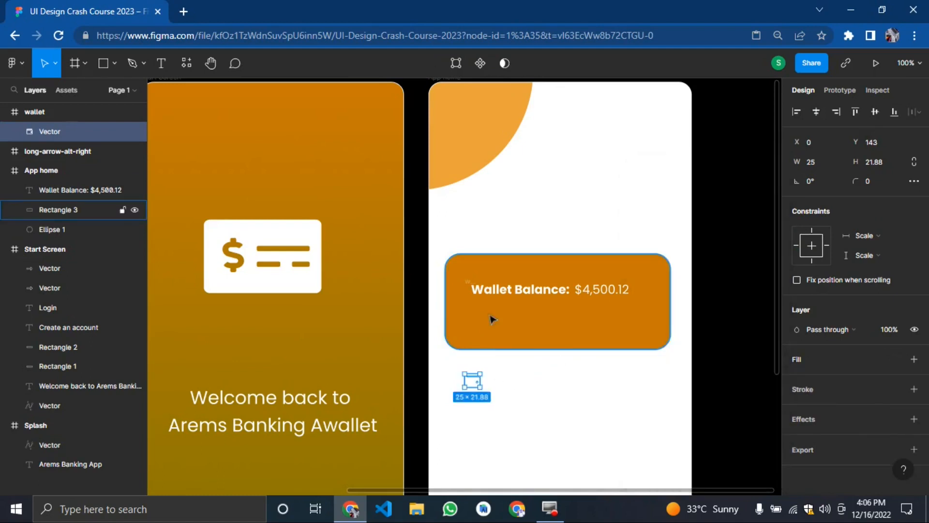
Step: Delete the wallet icon together with its leftover wallet frame
{"action": "key", "text": "Delete"}
{"action": "left_click", "coordinate": [473, 293]}
{"action": "key", "text": "Delete"}
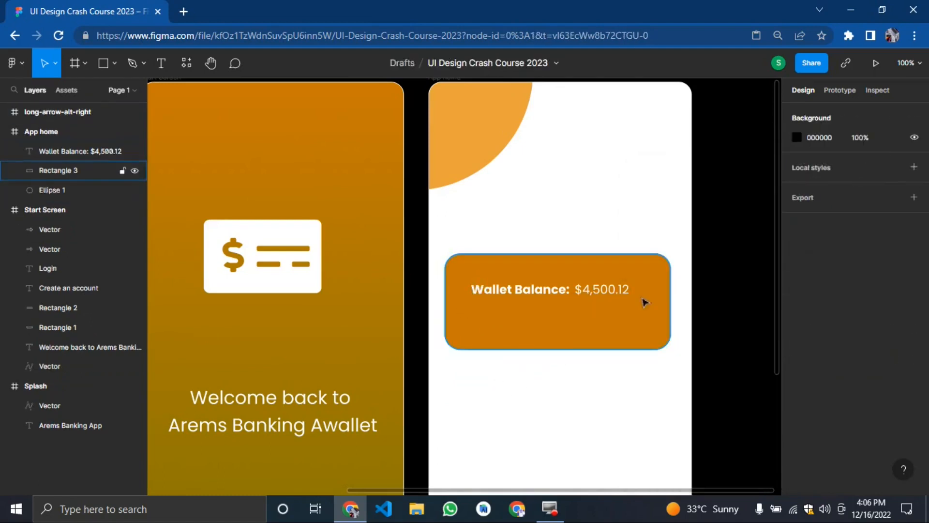
Step: Insert the solid wallet icon with the Font Awesome Icons plugin, searching for "wal"
{"action": "right_click", "coordinate": [702, 326]}
{"action": "mouse_move", "coordinate": [728, 430]}
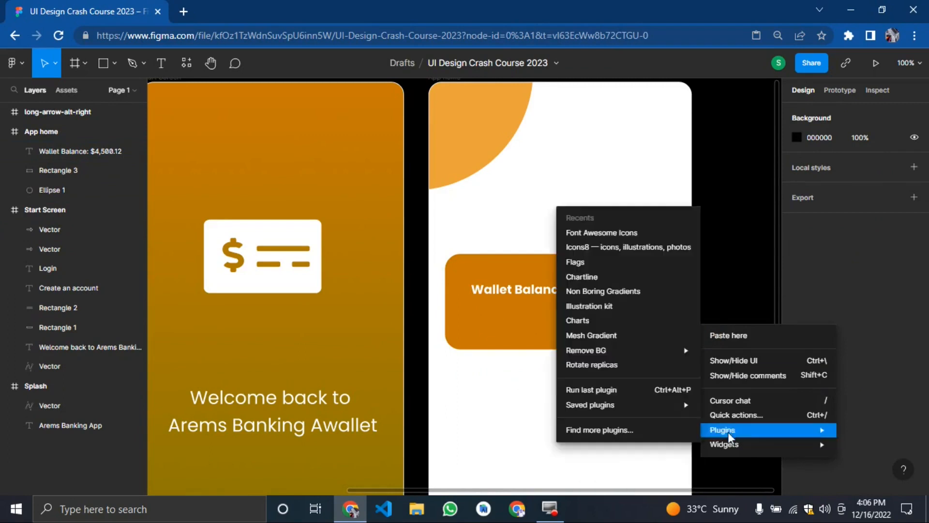
{"action": "left_click", "coordinate": [603, 235]}
{"action": "left_click", "coordinate": [253, 197]}
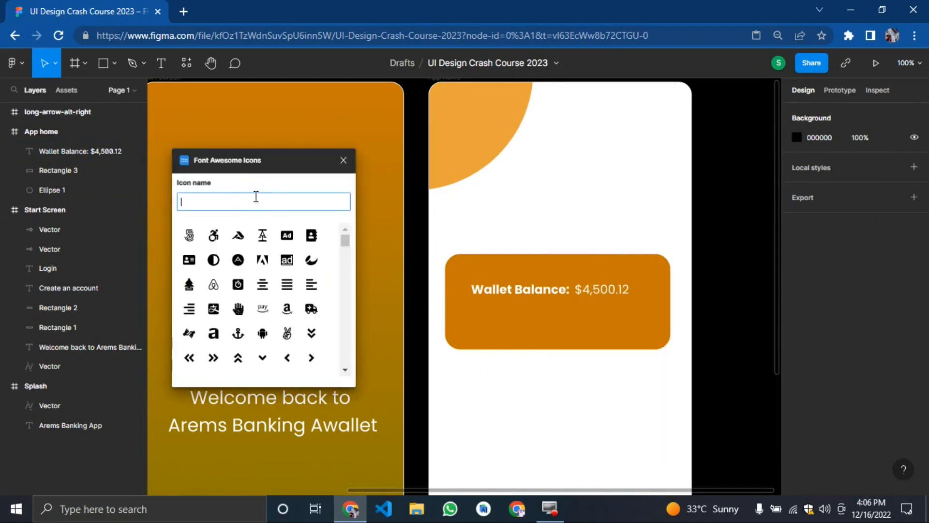
{"action": "type", "text": "wal"}
{"action": "left_click", "coordinate": [238, 243]}
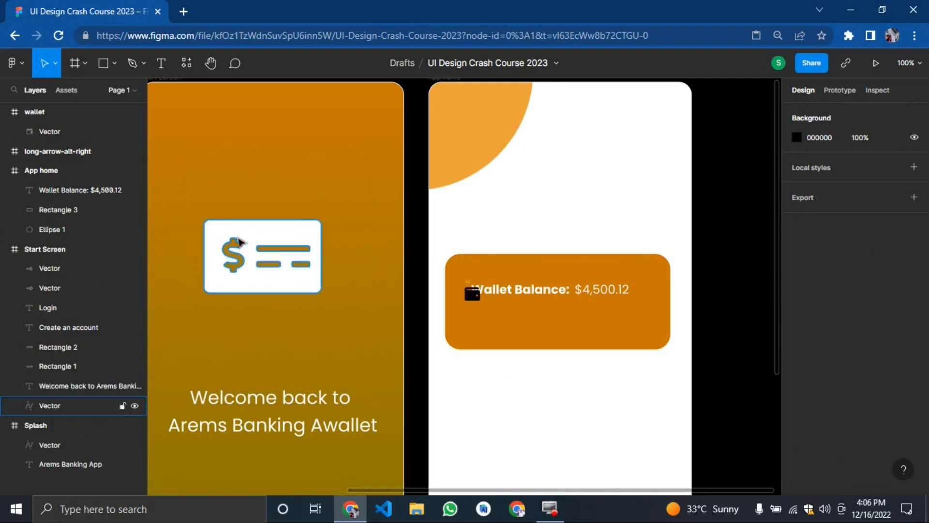
Step: Move the wallet icon out of its frame to about X 37, Y 328 beside the balance text, and delete the empty wallet frame
{"action": "left_click_drag", "start_coordinate": [471, 292], "coordinate": [462, 312]}
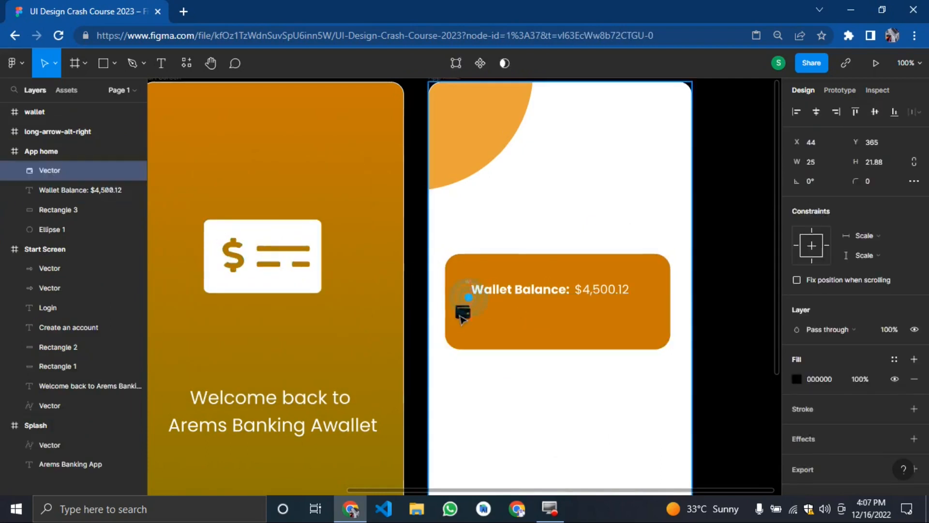
{"action": "left_click", "coordinate": [462, 298]}
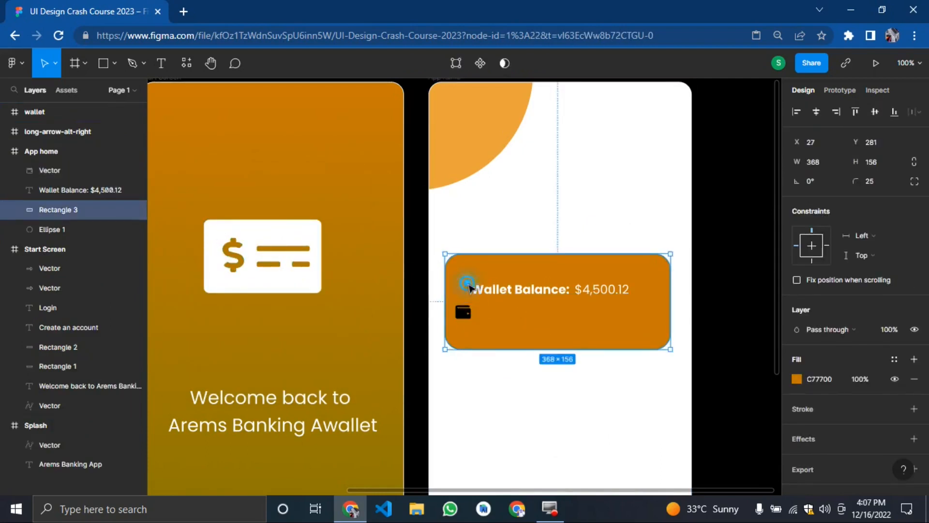
{"action": "left_click", "coordinate": [466, 287]}
{"action": "key", "text": "Delete"}
{"action": "left_click_drag", "start_coordinate": [462, 313], "coordinate": [458, 295]}
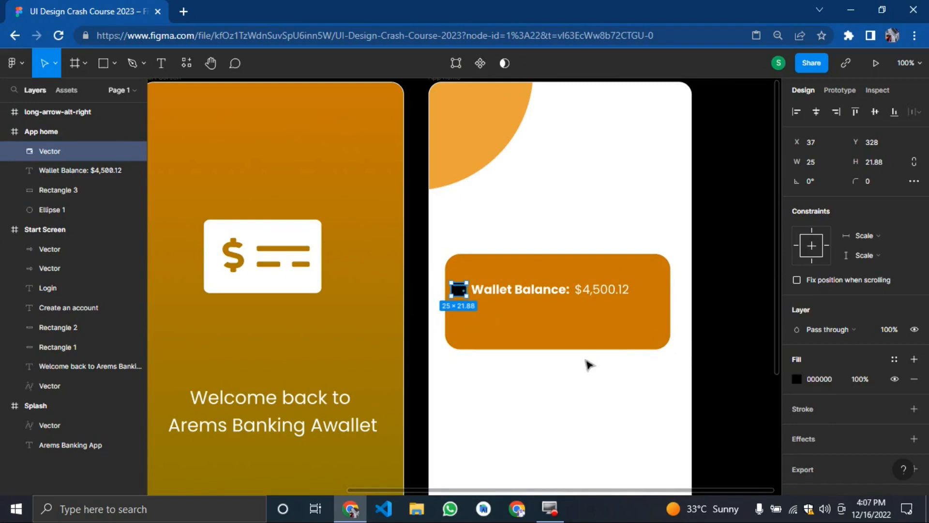
{"action": "left_click", "coordinate": [710, 370]}
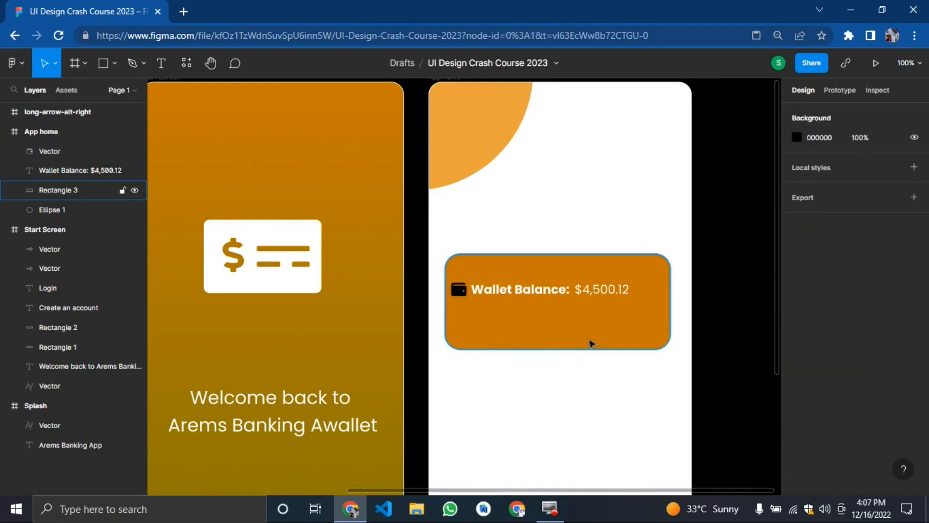
Step: Draw a rectangle about 195 × 37 in the orange card, below the balance text, at about X 101, Y 379
{"action": "left_click", "coordinate": [111, 64]}
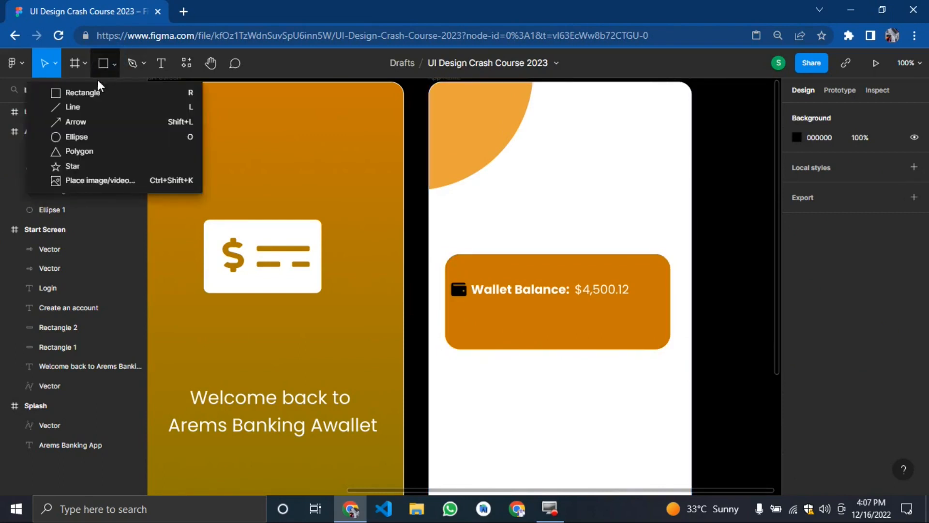
{"action": "left_click", "coordinate": [79, 94]}
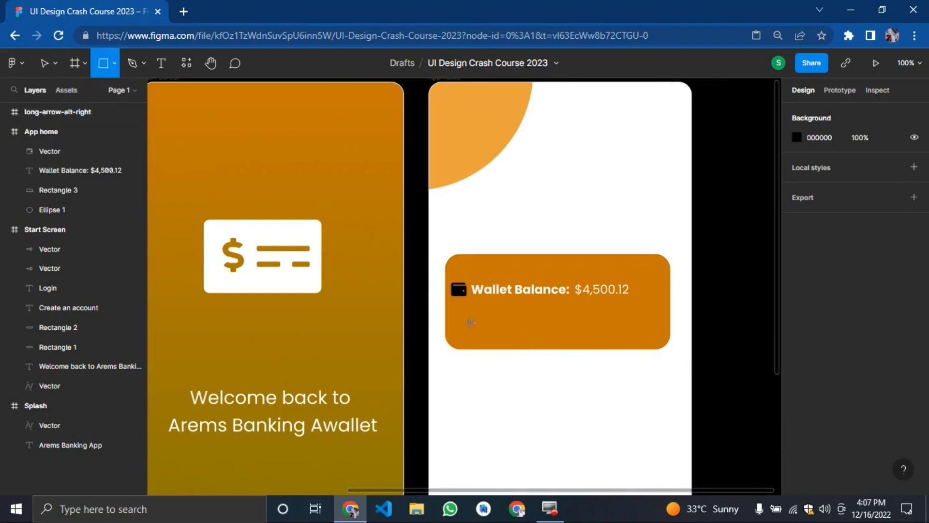
{"action": "left_click_drag", "start_coordinate": [483, 319], "coordinate": [604, 343]}
{"action": "left_click_drag", "start_coordinate": [524, 328], "coordinate": [531, 322]}
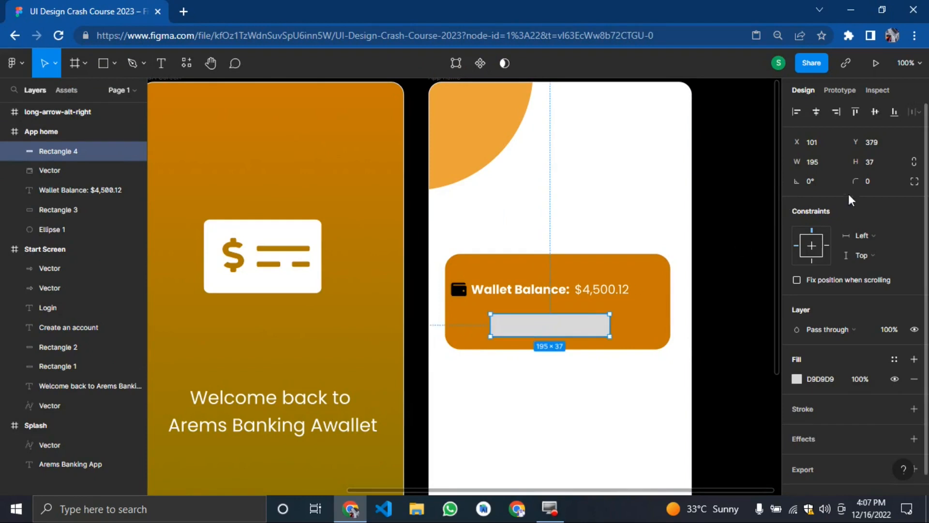
Step: Round the new rectangle's corners to 25 and fill it white (FFFFFF)
{"action": "type", "text": "25"}
{"action": "key", "text": "Return"}
{"action": "left_click", "coordinate": [797, 379]}
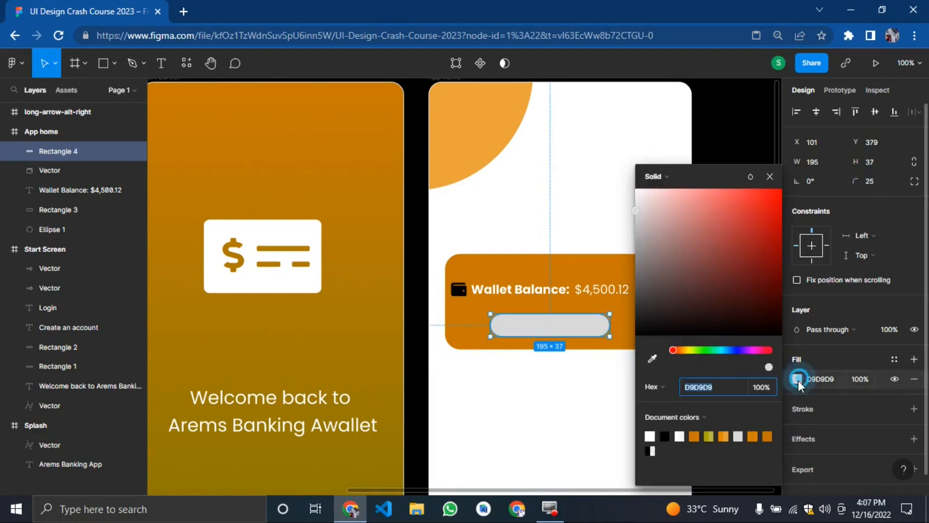
{"action": "left_click_drag", "start_coordinate": [733, 311], "coordinate": [615, 180]}
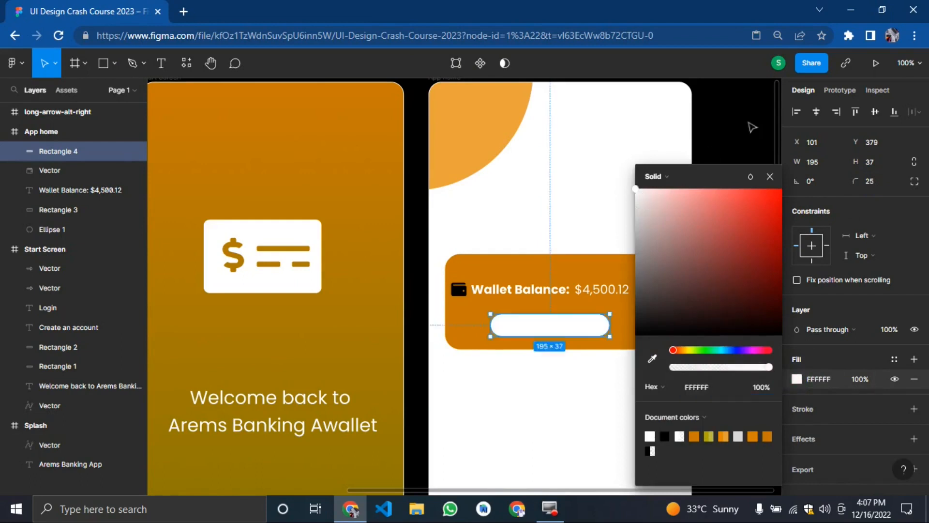
{"action": "left_click", "coordinate": [748, 124]}
Step: Add a text layer reading "Fund Account" over the white pill in the orange card
{"action": "left_click", "coordinate": [161, 63]}
{"action": "left_click", "coordinate": [514, 321]}
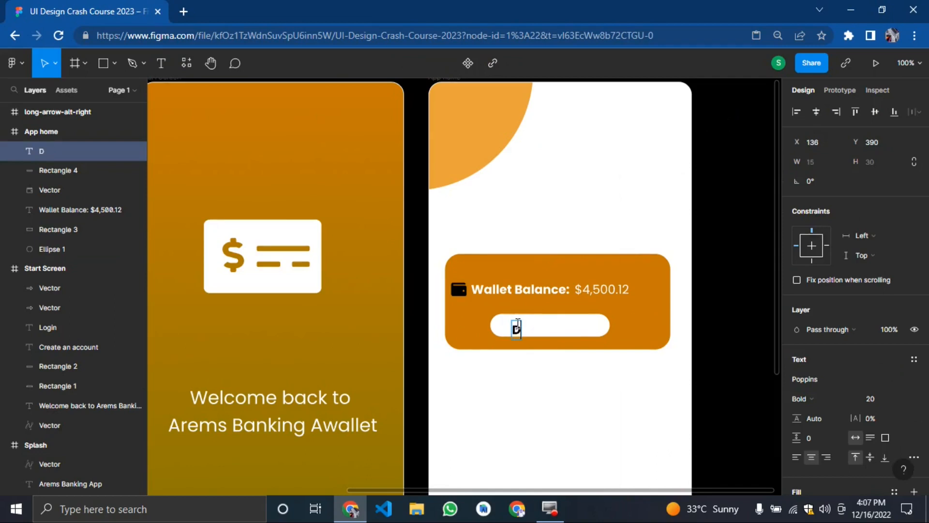
{"action": "type", "text": "Add Money"}
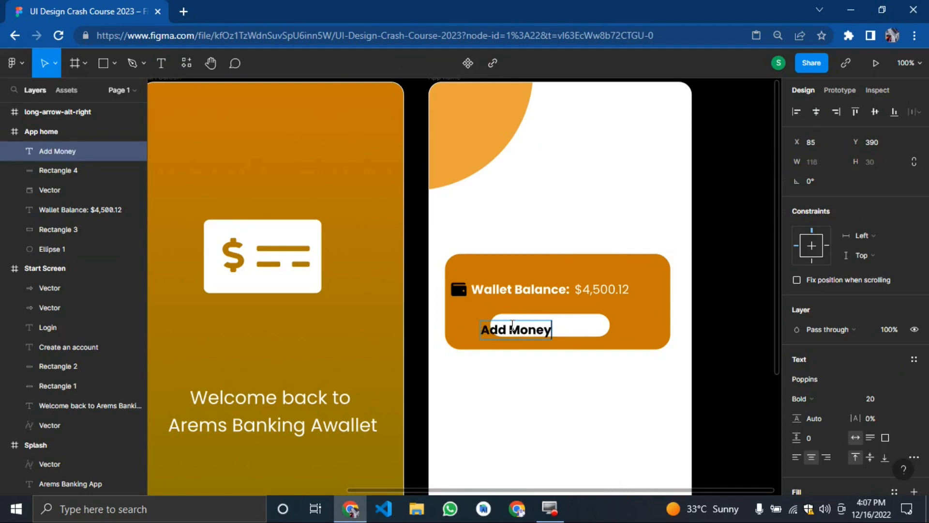
{"action": "key", "text": "ctrl+a"}
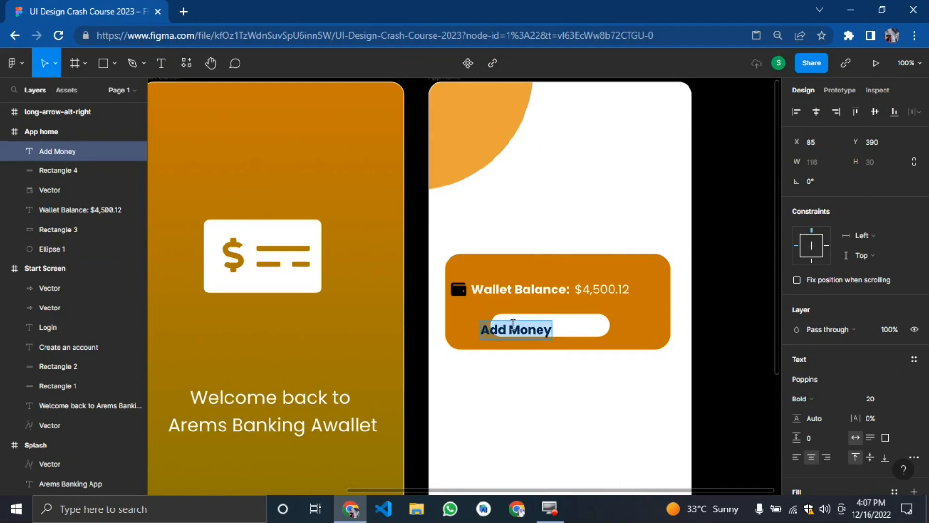
{"action": "type", "text": "Fund Acco"}
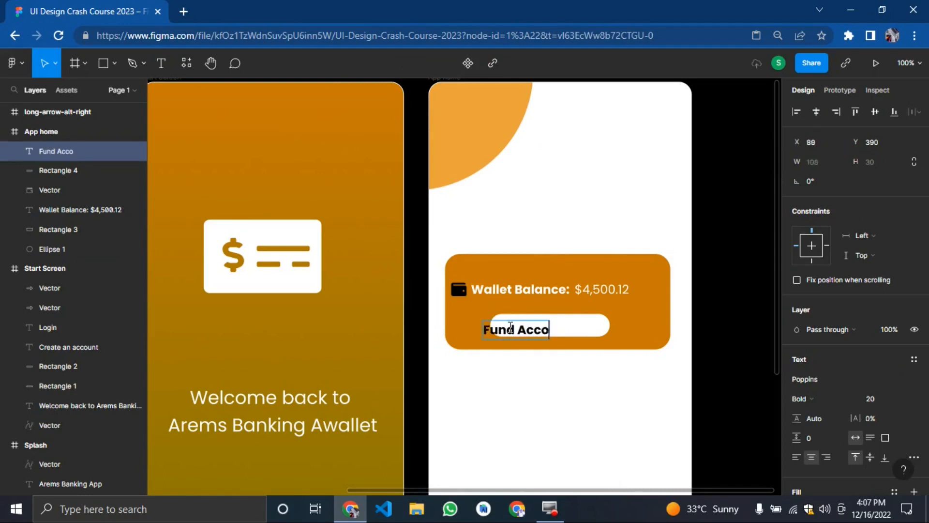
{"action": "key", "text": "BackSpace"}
{"action": "type", "text": "ount"}
{"action": "key", "text": "Escape"}
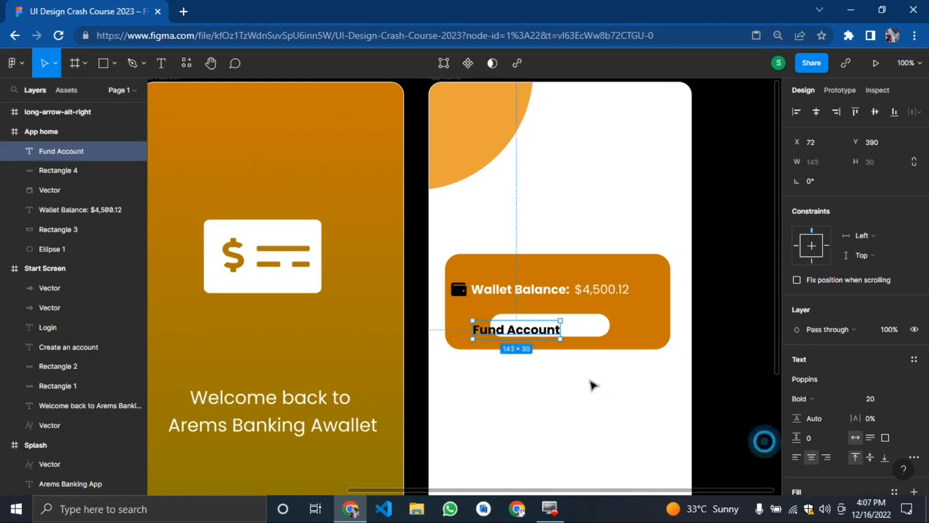
Step: Center the "Fund Account" text on the white pill and set it to Regular weight, size 15
{"action": "left_click_drag", "start_coordinate": [515, 337], "coordinate": [549, 334]}
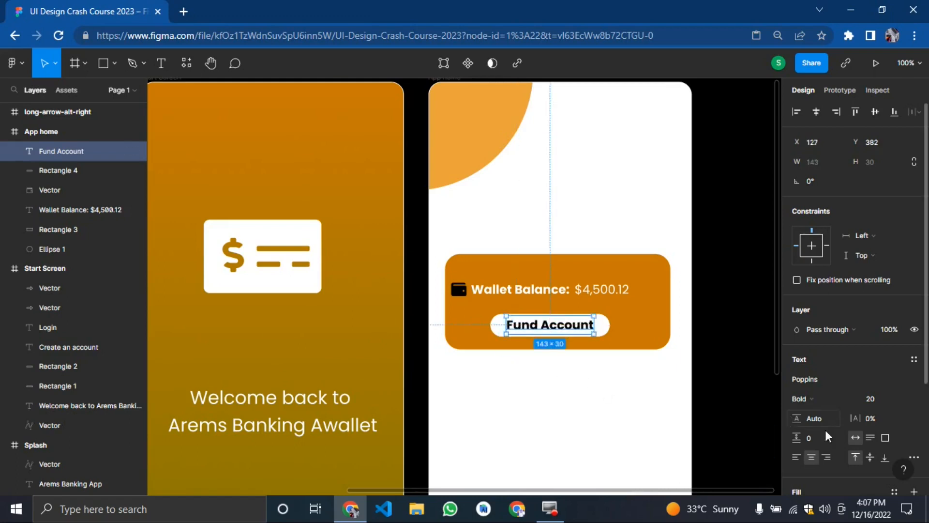
{"action": "left_click", "coordinate": [826, 400]}
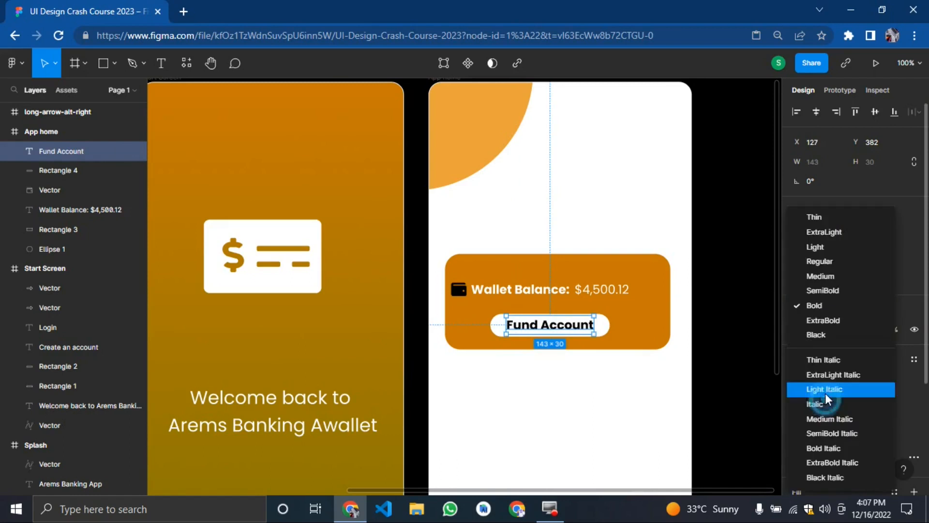
{"action": "left_click", "coordinate": [827, 262]}
{"action": "left_click", "coordinate": [876, 399]}
{"action": "type", "text": "15"}
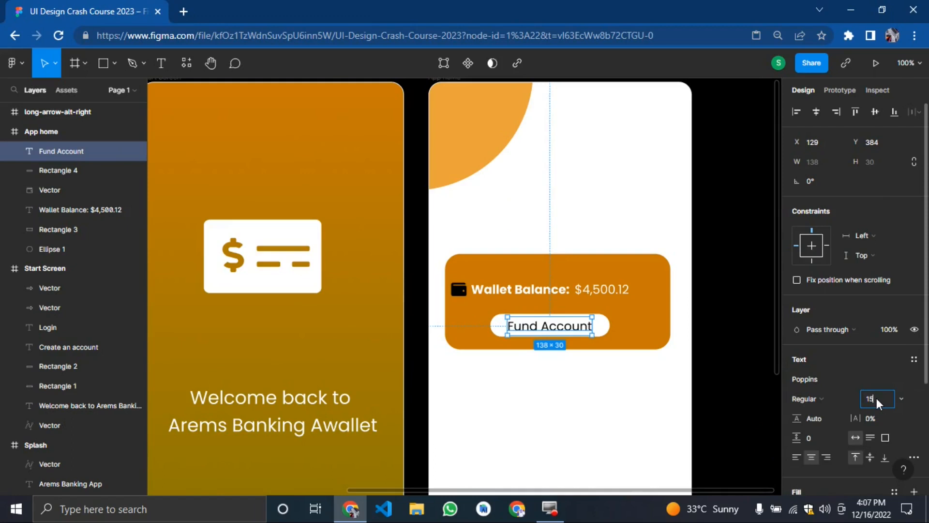
{"action": "key", "text": "Return"}
Step: Nudge the "Fund Account" text down and right to X 148, Y 388
{"action": "key", "text": "Down"}
{"action": "key", "text": "Down"}
{"action": "key", "text": "Down"}
{"action": "key", "text": "Down"}
{"action": "key", "text": "Right"}
{"action": "key", "text": "Right"}
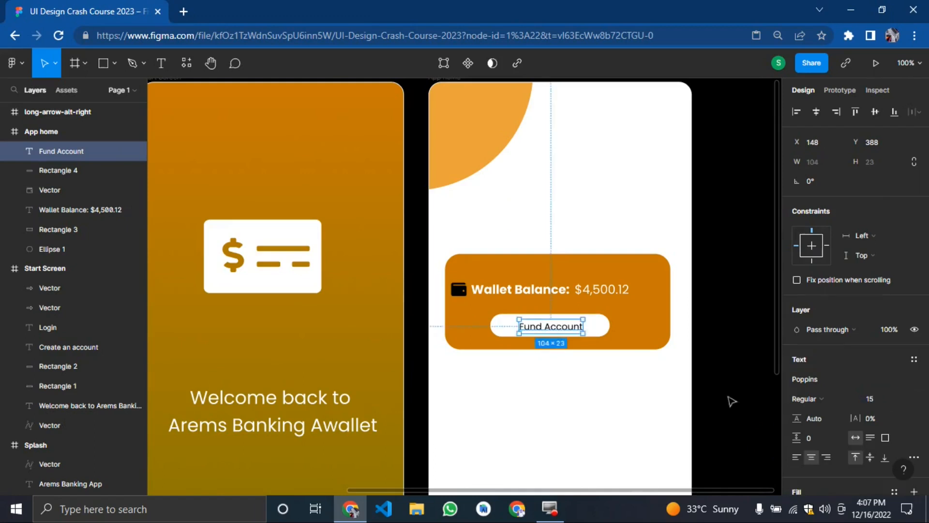
{"action": "left_click", "coordinate": [731, 401]}
{"action": "scroll", "coordinate": [508, 366], "scroll_direction": "down", "scroll_amount": 1}
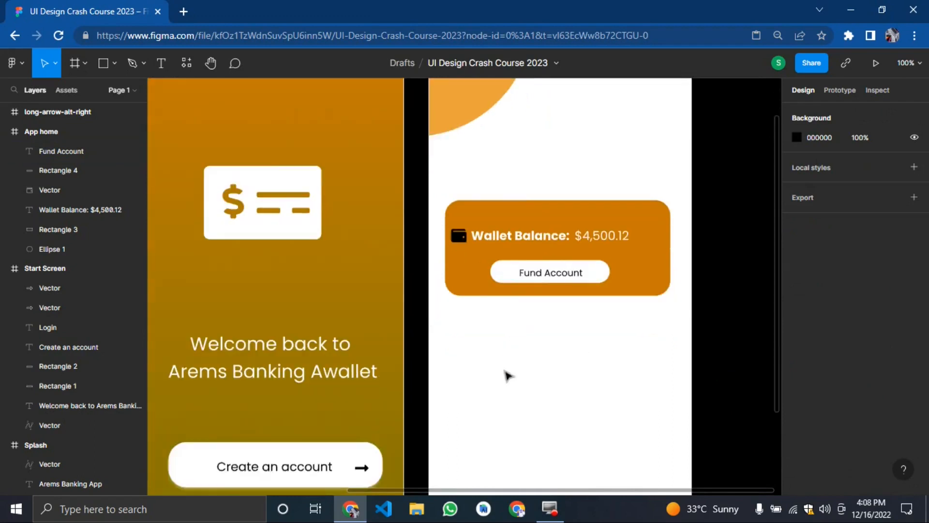
{"action": "scroll", "coordinate": [505, 374], "scroll_direction": "up", "scroll_amount": 5}
{"action": "scroll", "coordinate": [500, 355], "scroll_direction": "down", "scroll_amount": 4}
{"action": "scroll", "coordinate": [506, 363], "scroll_direction": "down", "scroll_amount": 1}
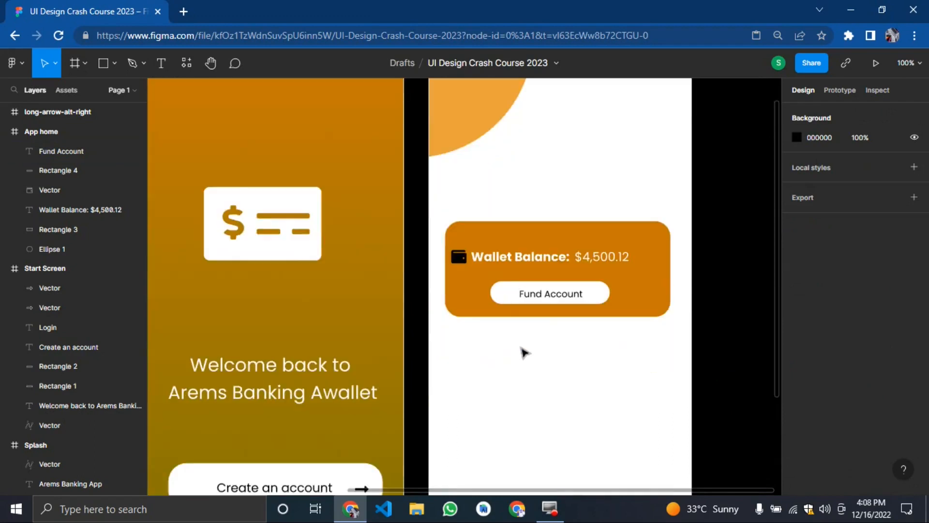
{"action": "key", "text": "minus"}
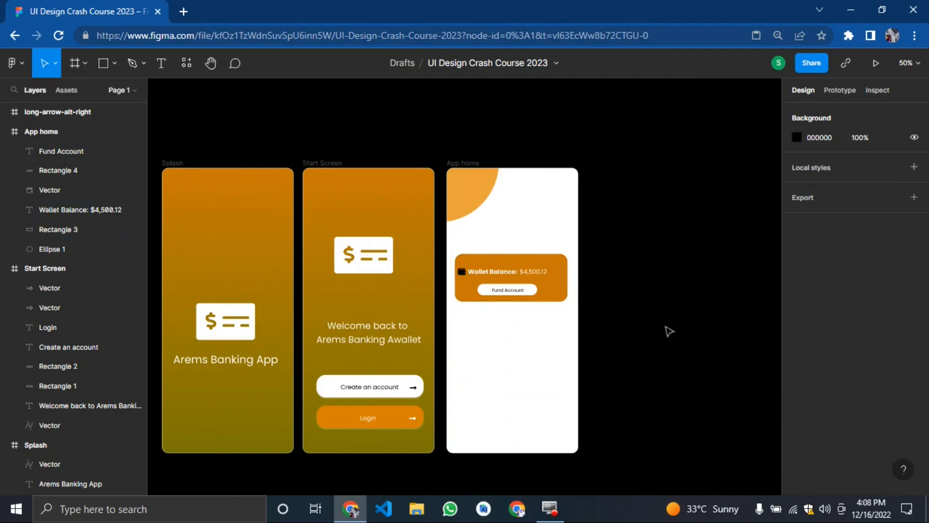
{"action": "key", "text": "shift+0"}
Step: Insert the three-quarters battery icon with the Font Awesome Icons plugin, searching for "bat", and move it out of its frame above App home
{"action": "scroll", "coordinate": [552, 294], "scroll_direction": "up", "scroll_amount": 5}
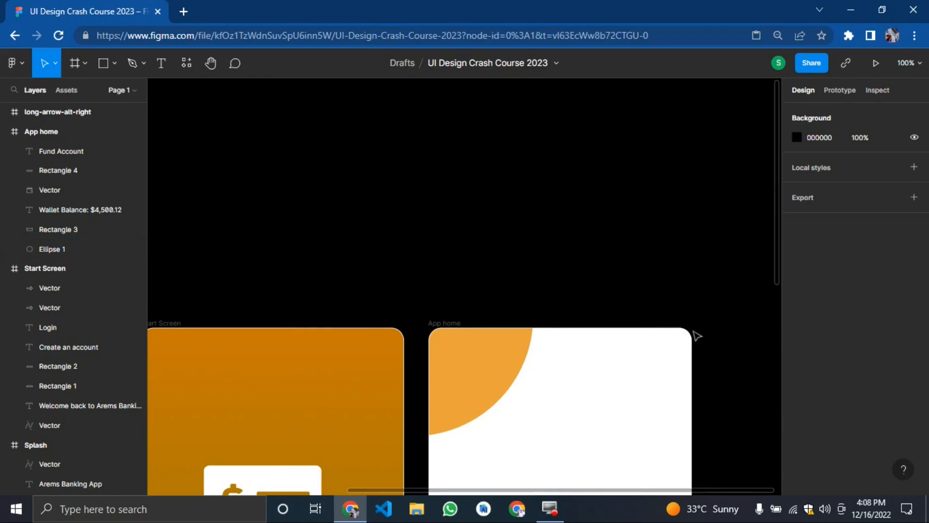
{"action": "right_click", "coordinate": [433, 219]}
{"action": "right_click", "coordinate": [444, 193]}
{"action": "mouse_move", "coordinate": [467, 299]}
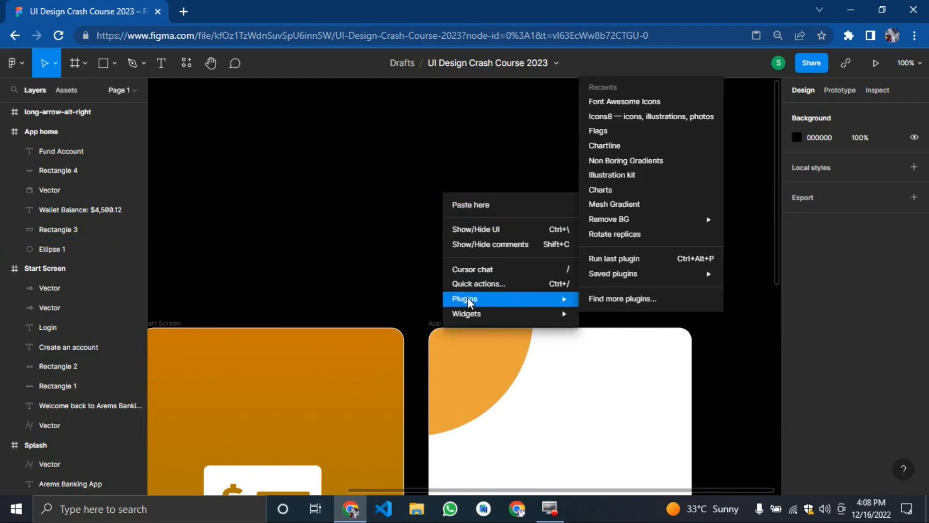
{"action": "left_click", "coordinate": [638, 102]}
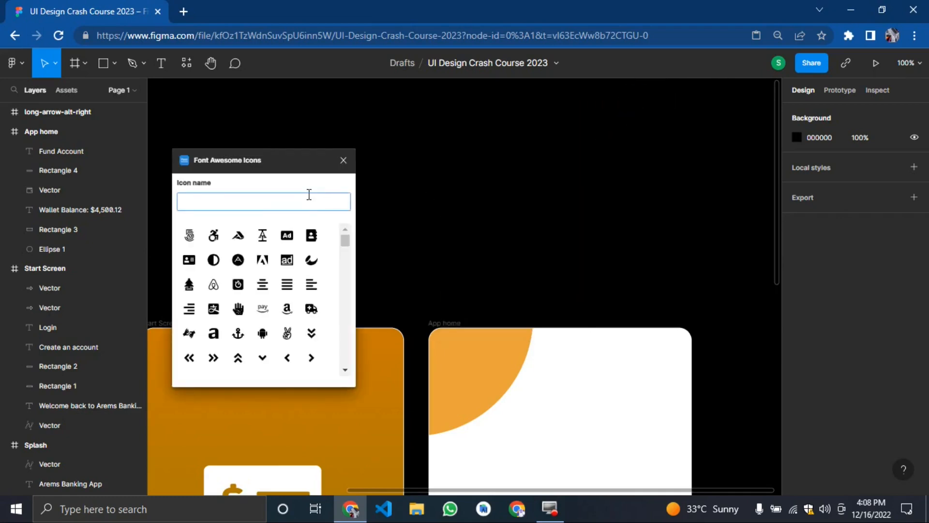
{"action": "type", "text": "bat"}
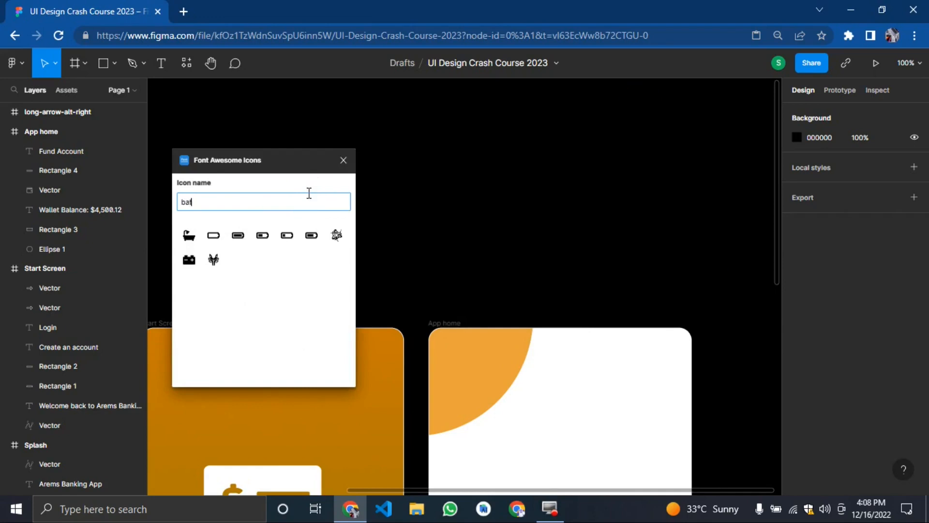
{"action": "left_click", "coordinate": [314, 236]}
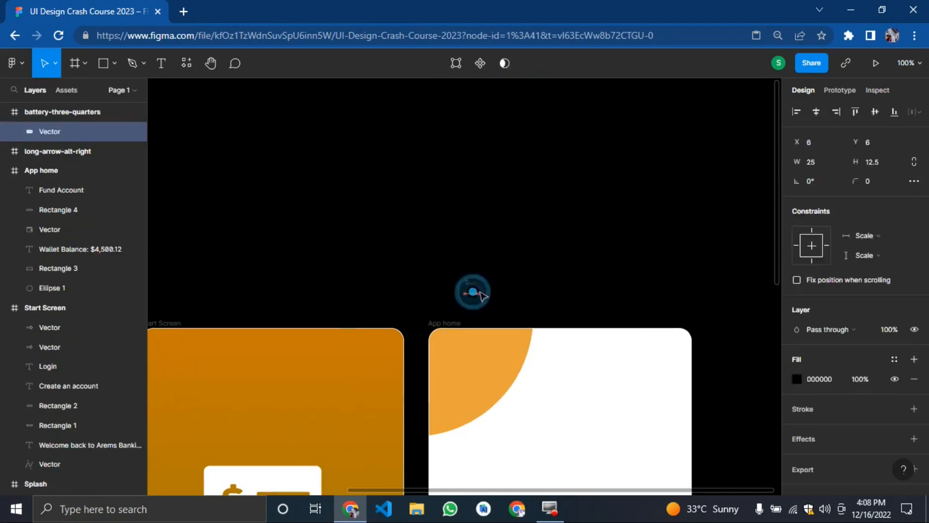
{"action": "left_click_drag", "start_coordinate": [473, 291], "coordinate": [540, 299]}
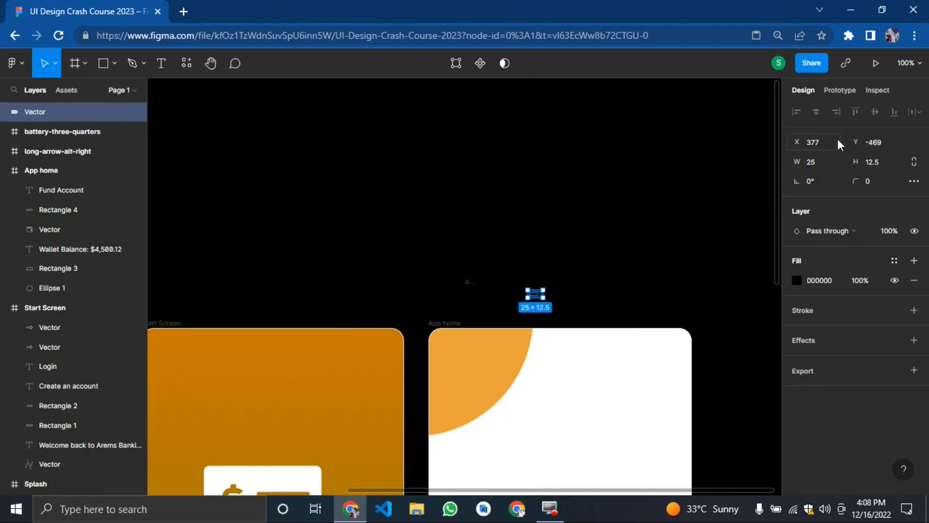
Step: Set the canvas background to white (FFFFFF)
{"action": "left_click", "coordinate": [627, 130]}
{"action": "left_click", "coordinate": [794, 138]}
{"action": "left_click_drag", "start_coordinate": [730, 182], "coordinate": [583, 147]}
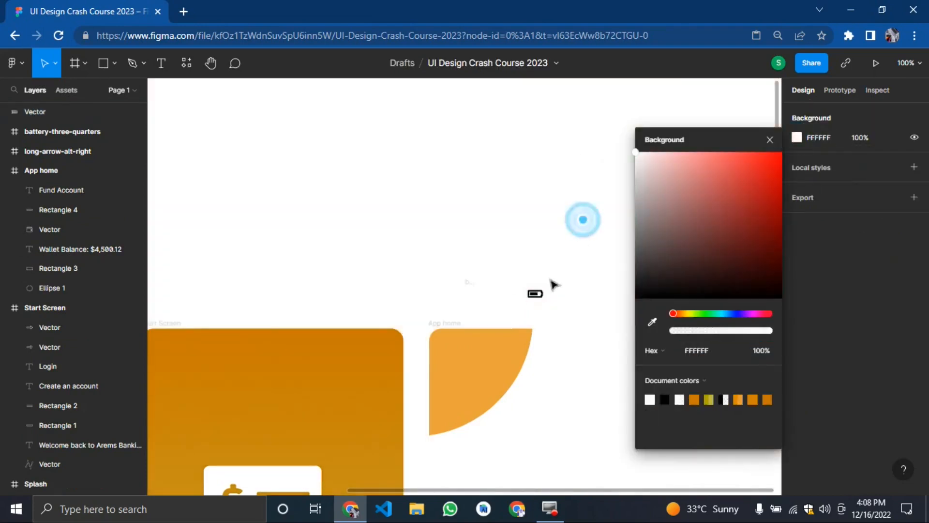
Step: Move the battery icon to about X 430, Y -599 and set the canvas background to grey 9A9A9A
{"action": "left_click_drag", "start_coordinate": [535, 294], "coordinate": [571, 220]}
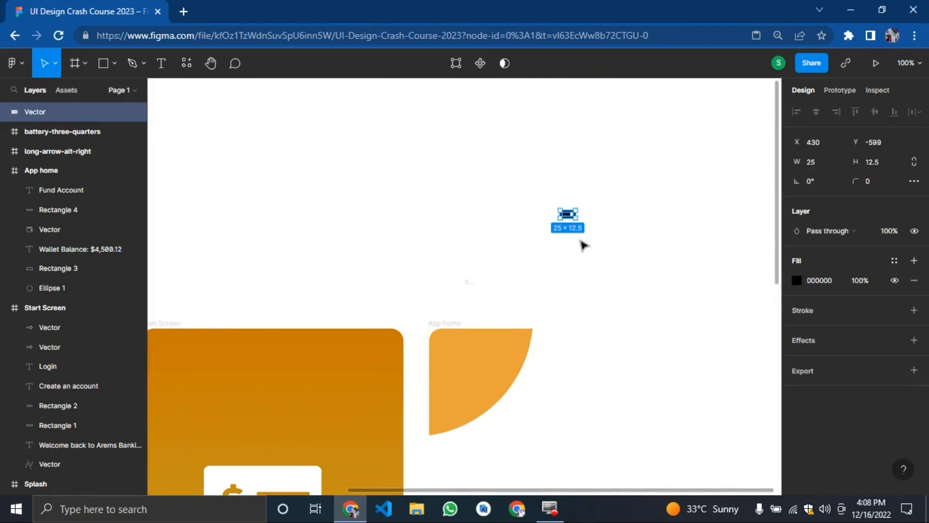
{"action": "left_click", "coordinate": [505, 247]}
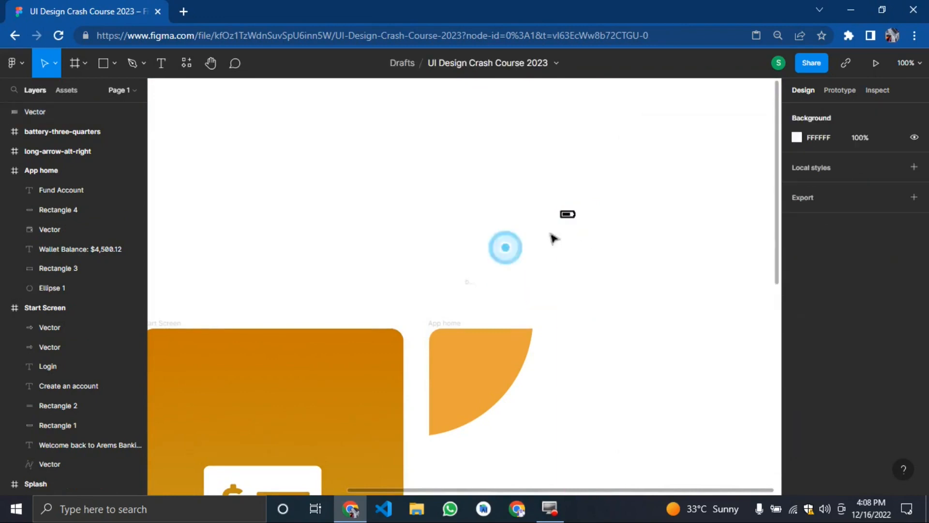
{"action": "left_click", "coordinate": [794, 138]}
{"action": "left_click_drag", "start_coordinate": [705, 216], "coordinate": [625, 219]}
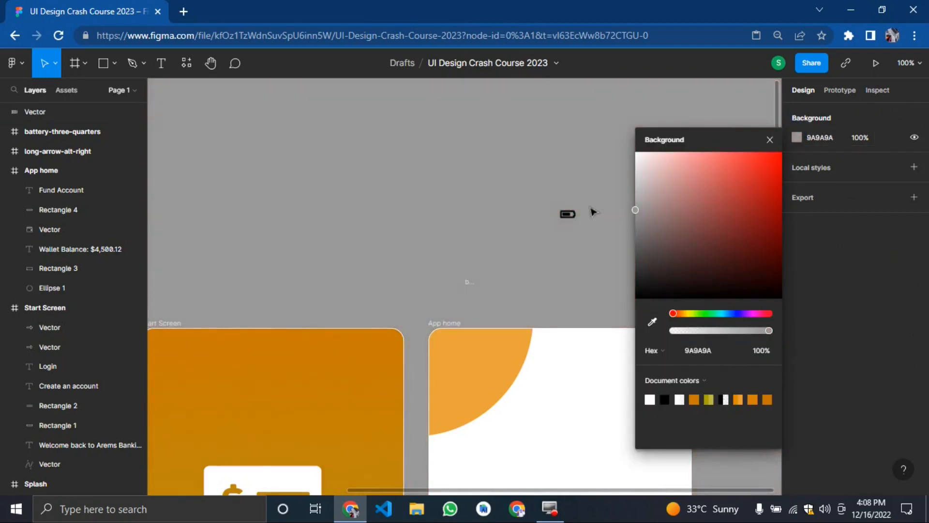
{"action": "left_click", "coordinate": [440, 248]}
Step: Insert the wifi icon with the Font Awesome Icons plugin, searching for "wifi"
{"action": "right_click", "coordinate": [305, 173]}
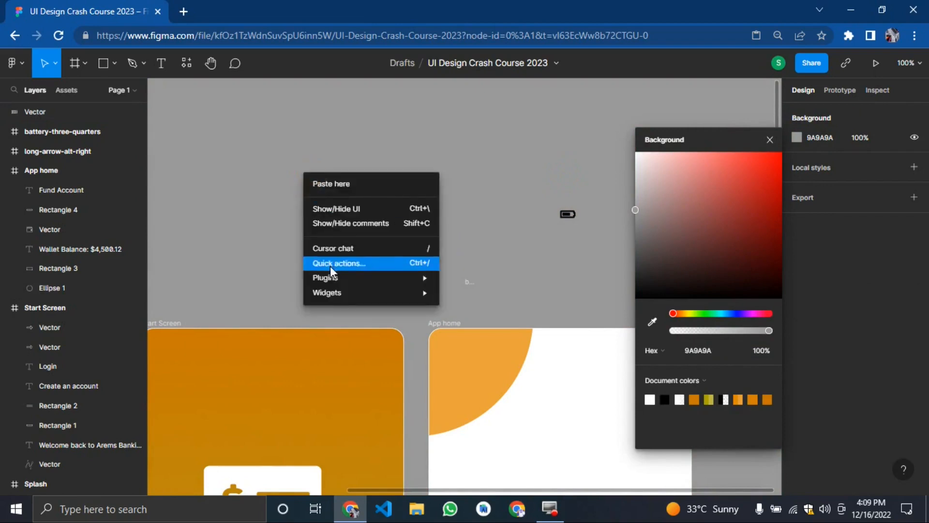
{"action": "mouse_move", "coordinate": [339, 277]}
{"action": "left_click", "coordinate": [480, 82]}
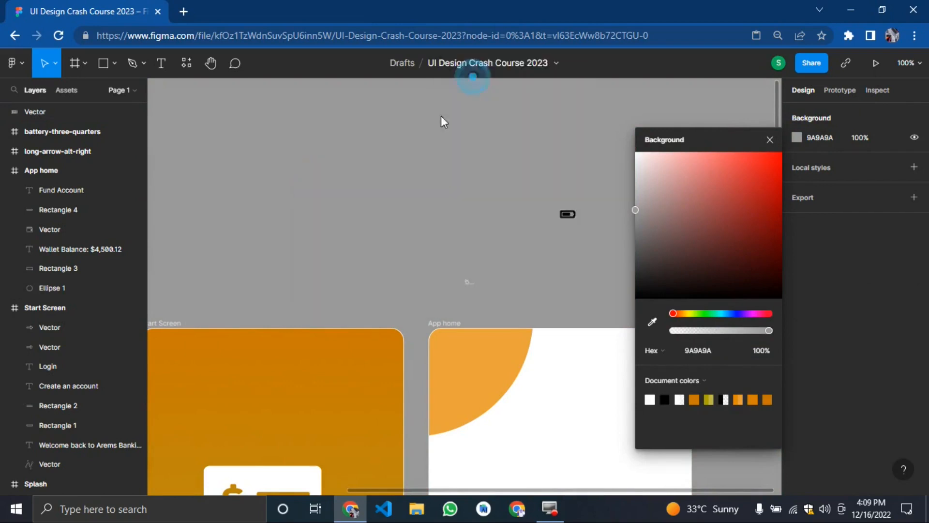
{"action": "left_click", "coordinate": [271, 199]}
{"action": "type", "text": "w"}
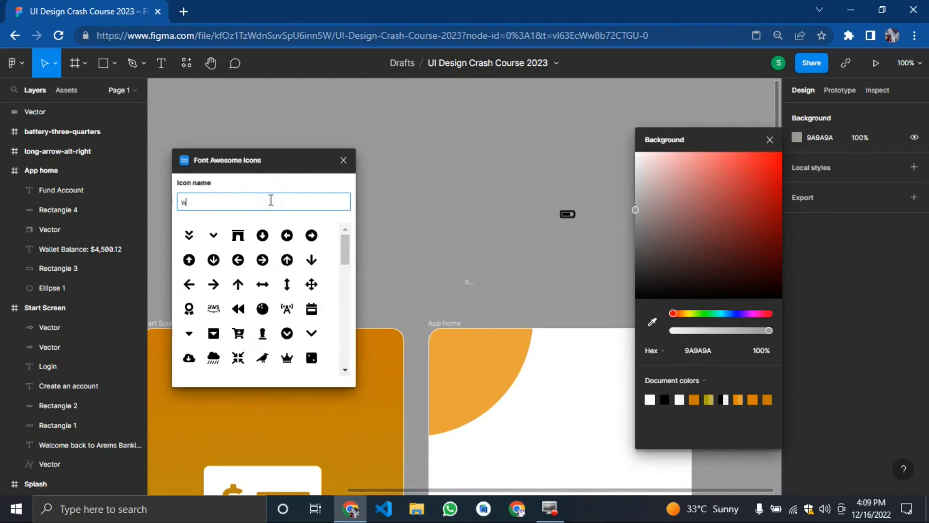
{"action": "type", "text": "ifi"}
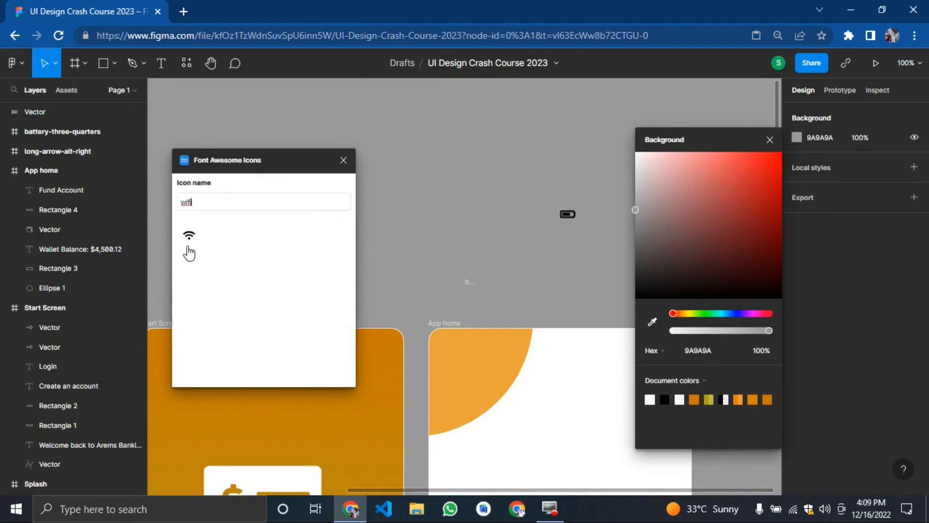
{"action": "left_click", "coordinate": [189, 237]}
Step: Move the wifi icon out of its frame to about X 393, Y -599, beside the battery icon
{"action": "left_click_drag", "start_coordinate": [473, 294], "coordinate": [519, 230]}
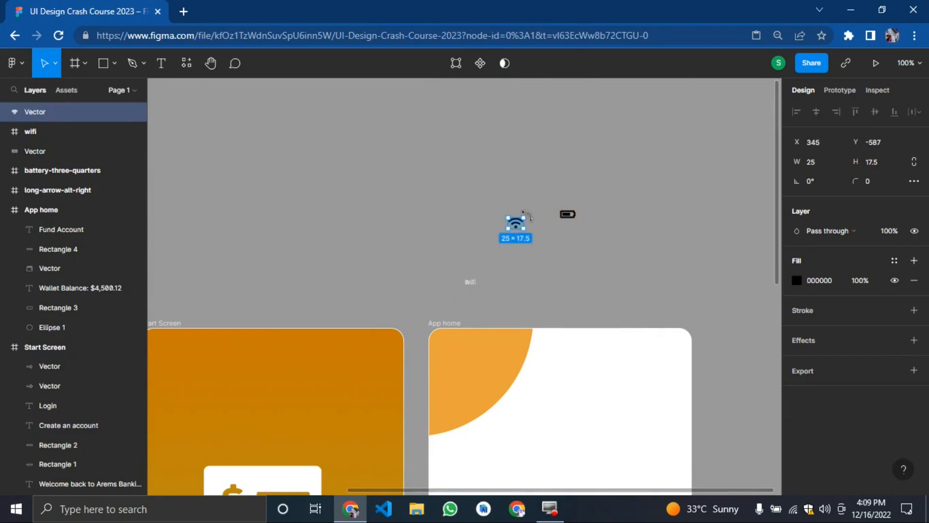
{"action": "key", "text": "ctrl+plus"}
{"action": "scroll", "coordinate": [579, 212], "scroll_direction": "up", "scroll_amount": 2}
{"action": "left_click_drag", "start_coordinate": [580, 217], "coordinate": [628, 205]}
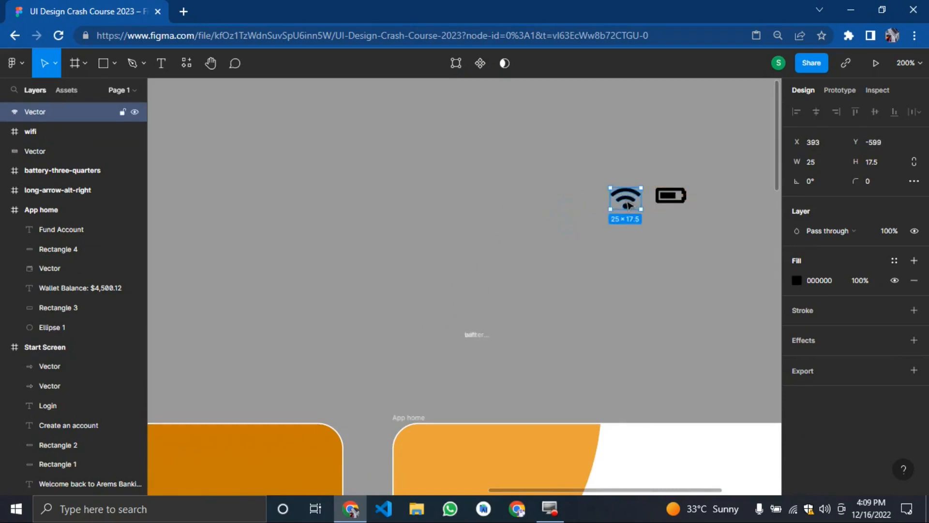
{"action": "left_click", "coordinate": [545, 210]}
Step: Search the Font Awesome Icons plugin for a mobile network icon with the terms "net", "ca" and "cel", and close the plugin
{"action": "right_click", "coordinate": [463, 220]}
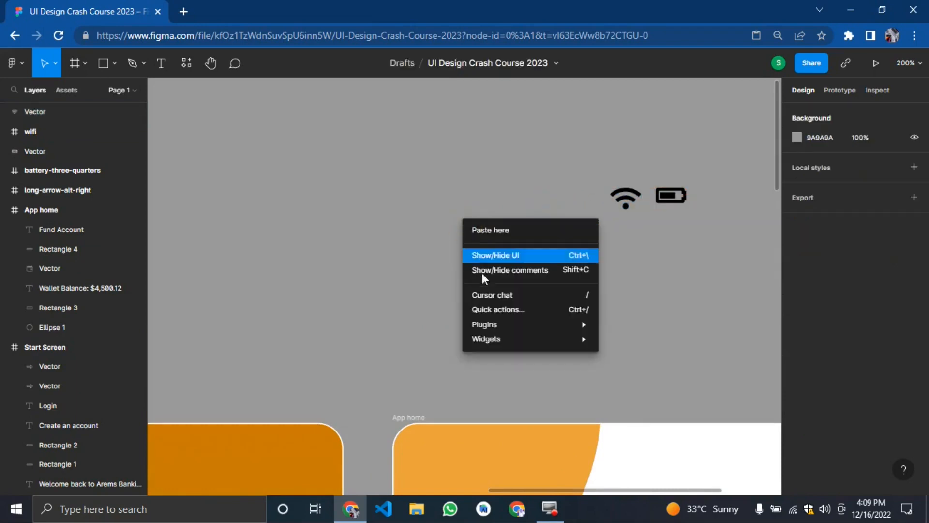
{"action": "mouse_move", "coordinate": [489, 326]}
{"action": "left_click", "coordinate": [665, 124]}
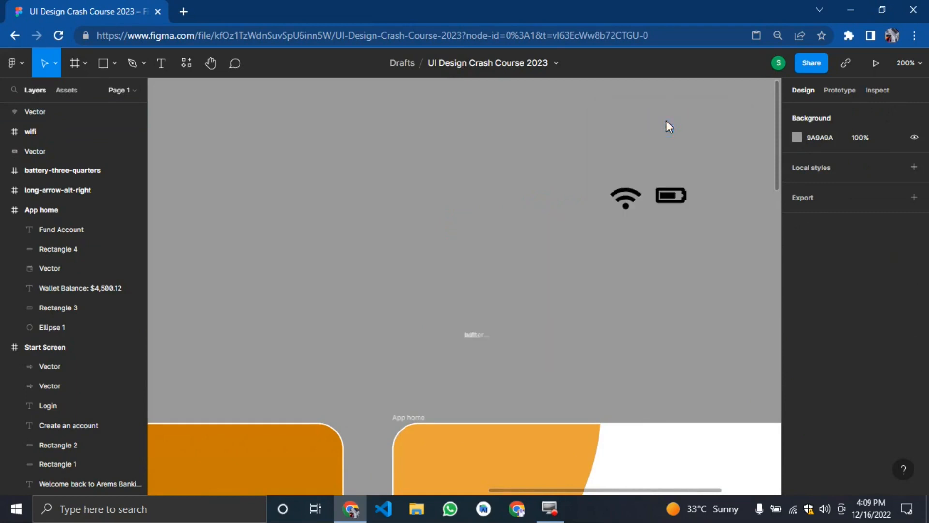
{"action": "left_click", "coordinate": [254, 208]}
{"action": "type", "text": "net"}
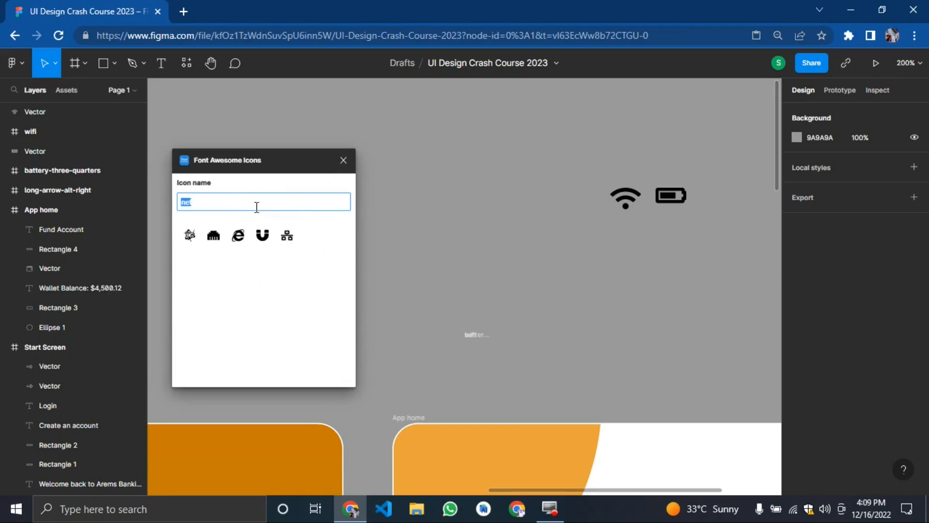
{"action": "key", "text": "BackSpace"}
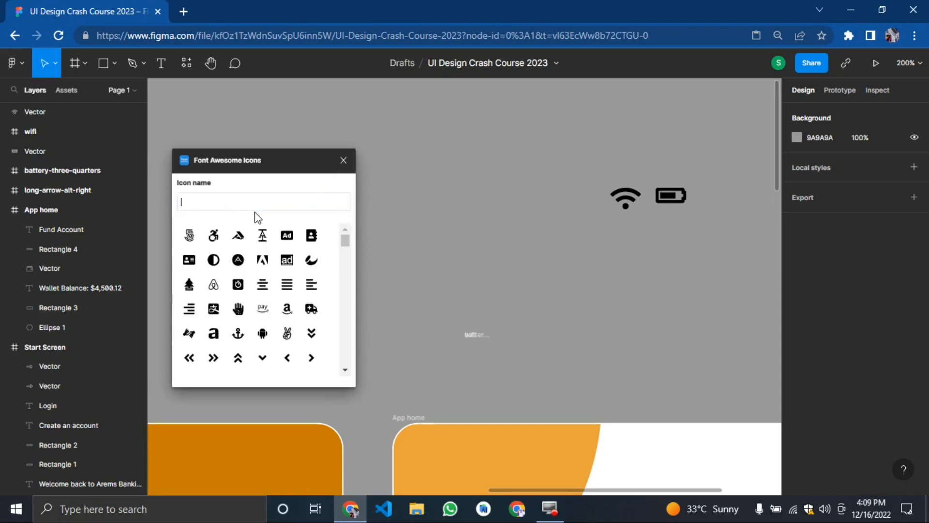
{"action": "type", "text": "ca"}
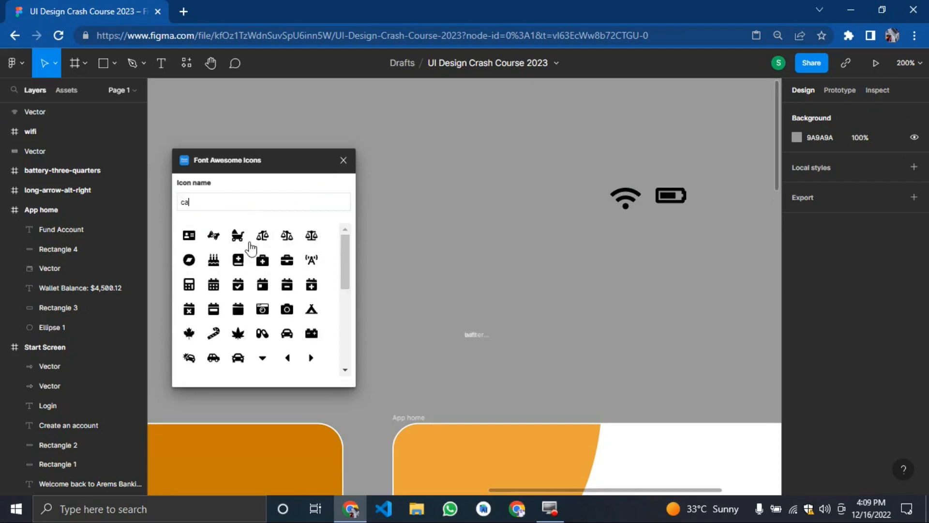
{"action": "key", "text": "BackSpace"}
{"action": "type", "text": "el"}
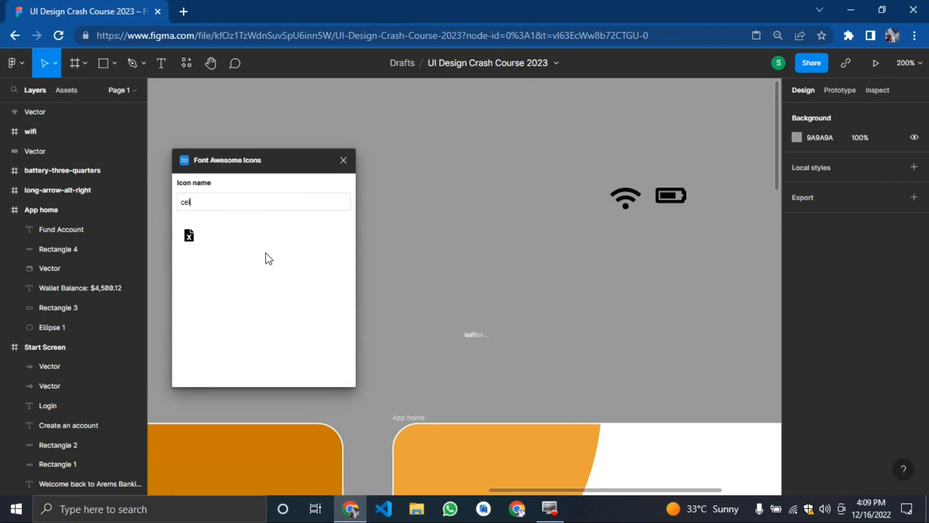
{"action": "key", "text": "BackSpace"}
{"action": "key", "text": "BackSpace"}
{"action": "key", "text": "BackSpace"}
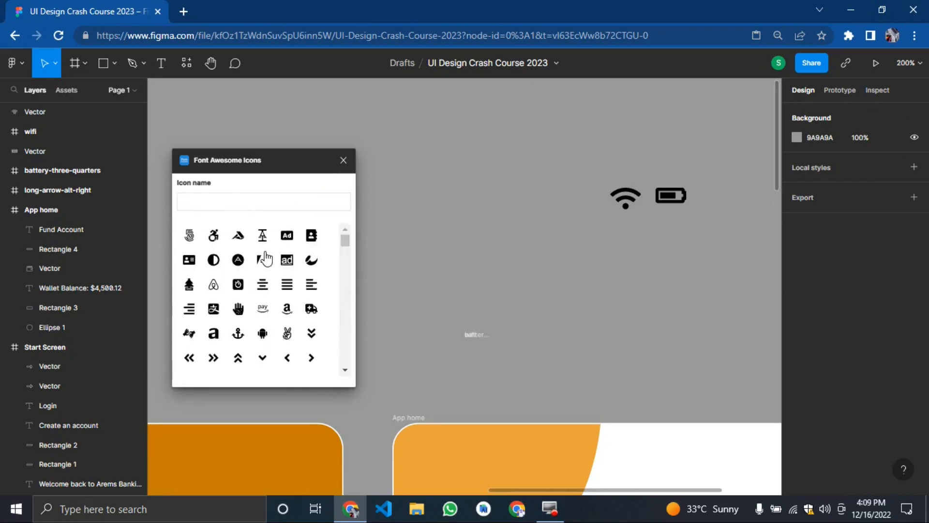
{"action": "type", "text": "net"}
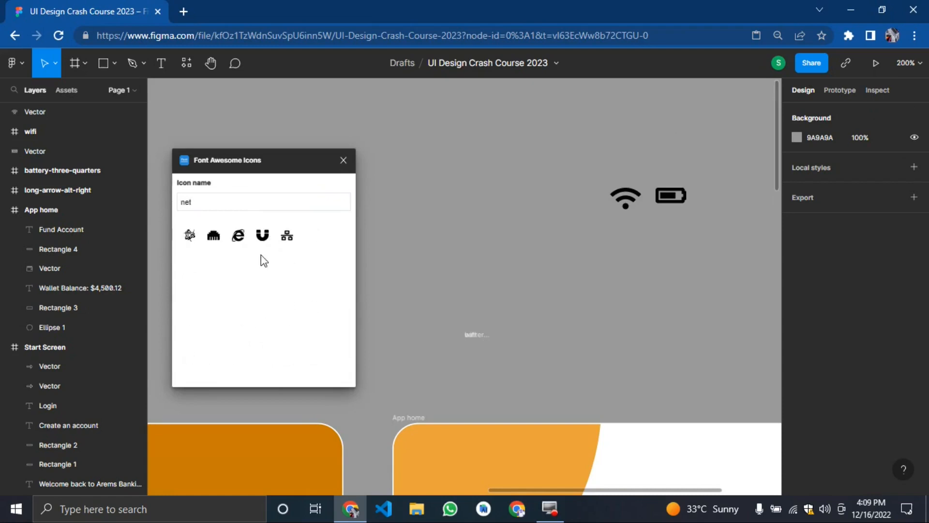
{"action": "key", "text": "BackSpace"}
{"action": "key", "text": "BackSpace"}
{"action": "key", "text": "BackSpace"}
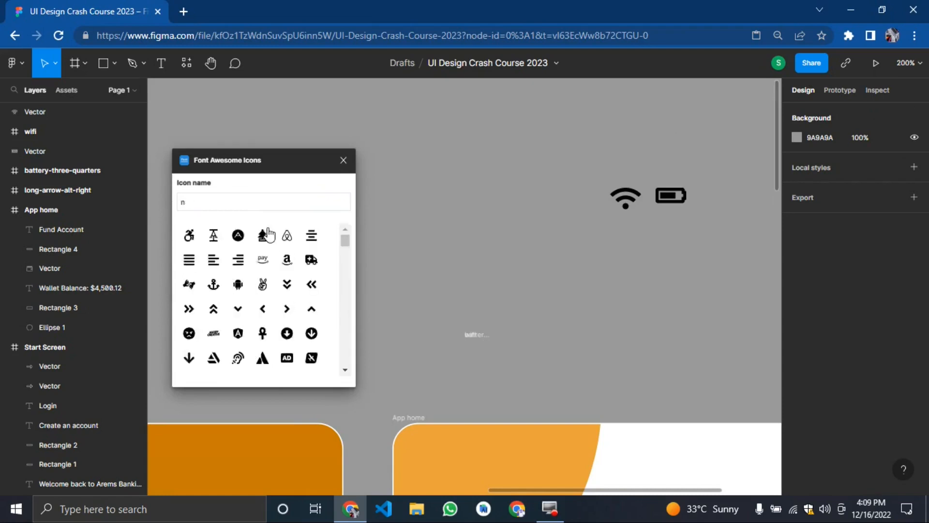
{"action": "left_click", "coordinate": [340, 161]}
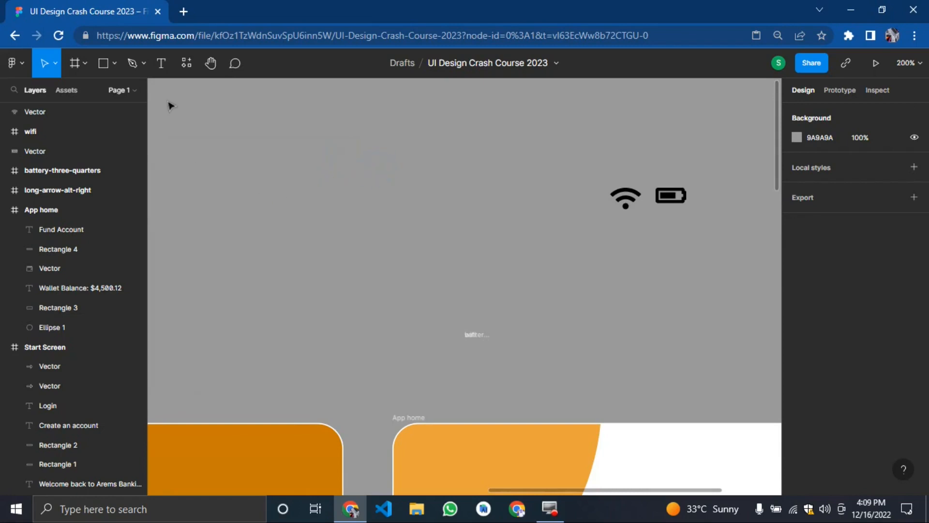
Step: Add the text "14:00" on the canvas to the left of the wifi icon, at about X 237, Y -593
{"action": "left_click", "coordinate": [175, 62]}
{"action": "left_click", "coordinate": [161, 63]}
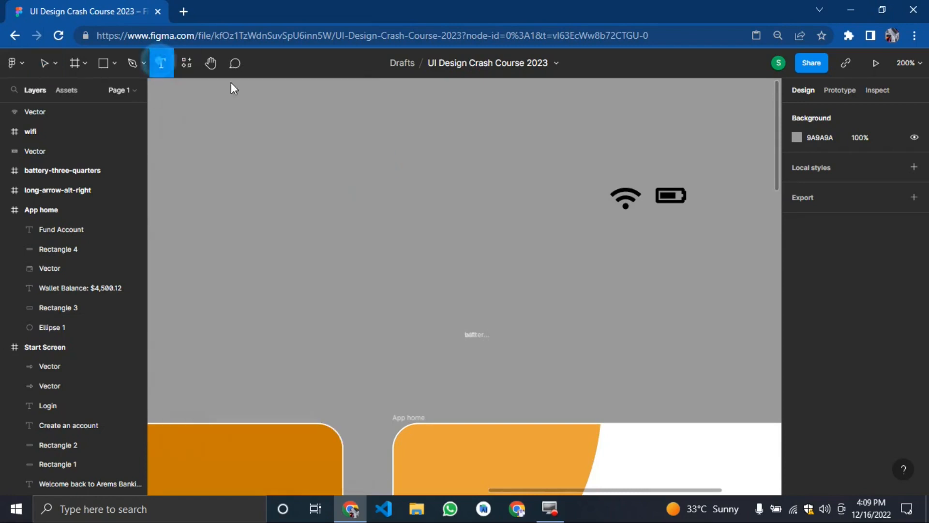
{"action": "left_click", "coordinate": [364, 205]}
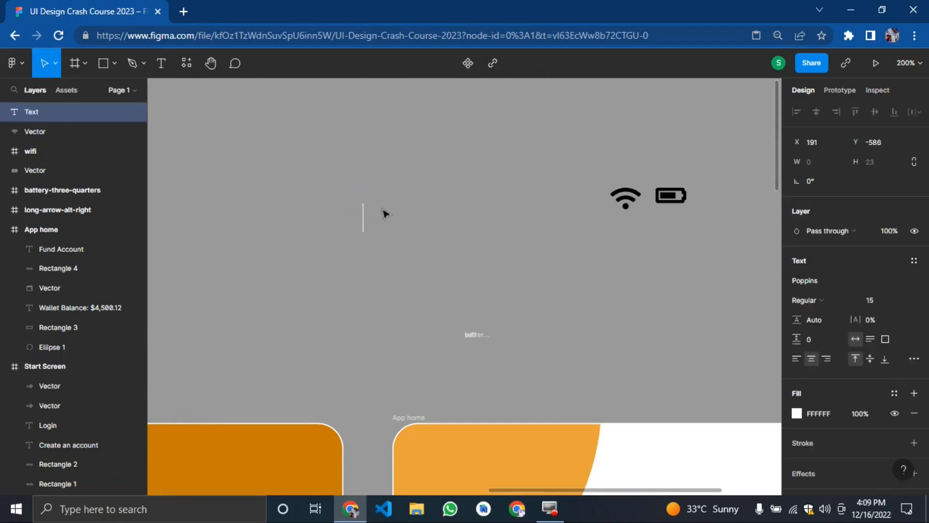
{"action": "type", "text": "14:00"}
{"action": "left_click", "coordinate": [360, 171]}
{"action": "left_click_drag", "start_coordinate": [355, 224], "coordinate": [435, 218]}
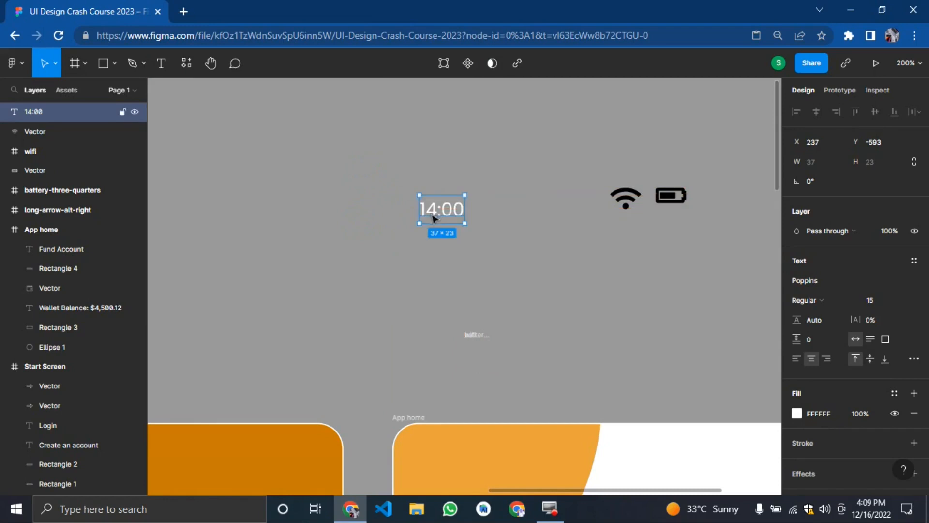
Step: Move the 14:00 text to about X 233, Y -599 and set its fill to black (000000)
{"action": "left_click_drag", "start_coordinate": [652, 334], "coordinate": [802, 338]}
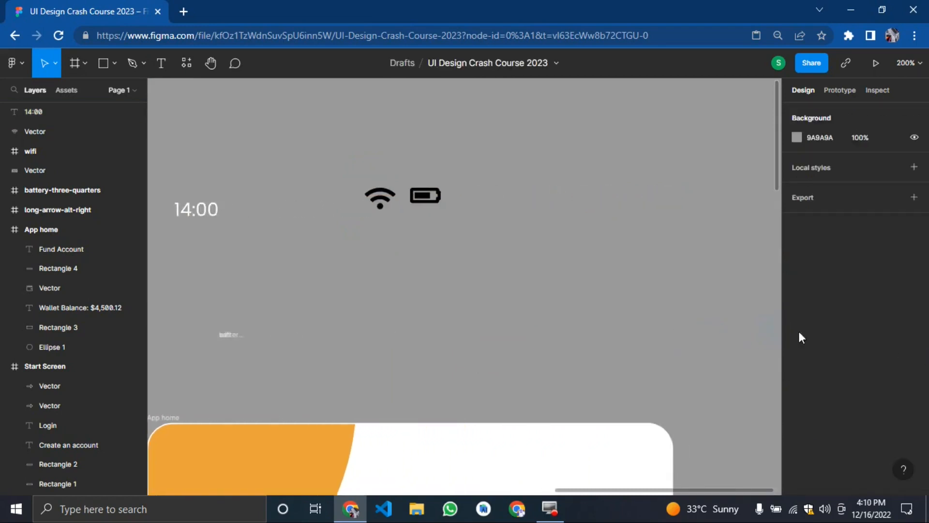
{"action": "left_click_drag", "start_coordinate": [297, 274], "coordinate": [151, 276]}
{"action": "left_click_drag", "start_coordinate": [321, 214], "coordinate": [316, 208]}
{"action": "left_click", "coordinate": [529, 246]}
{"action": "left_click", "coordinate": [302, 203]}
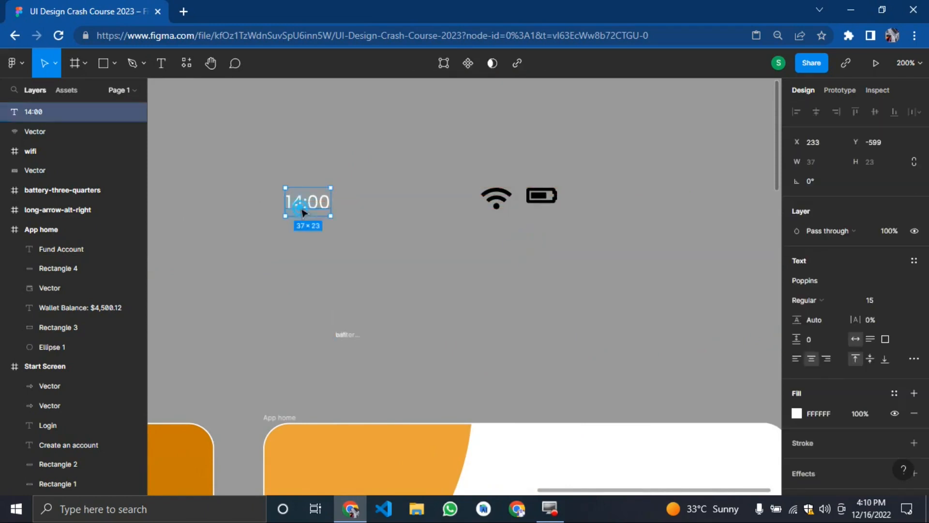
{"action": "left_click", "coordinate": [796, 412]}
{"action": "left_click", "coordinate": [723, 299]}
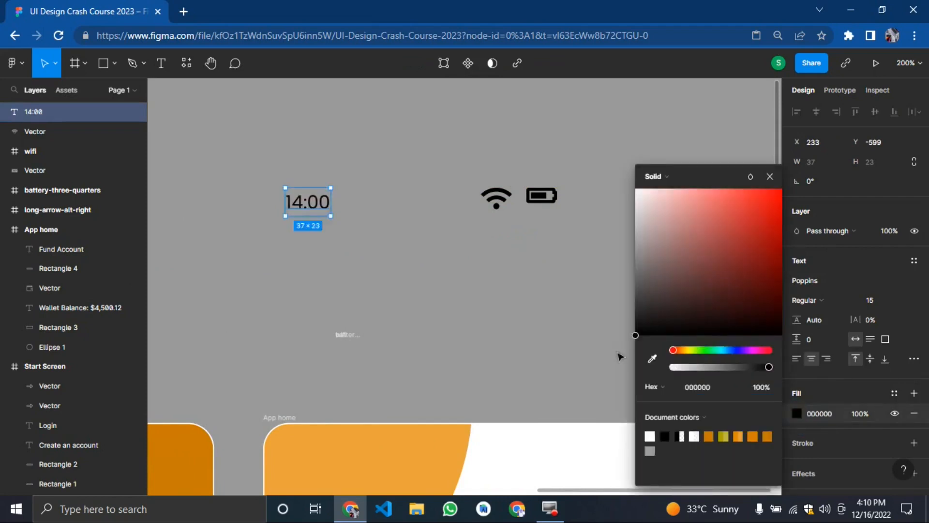
{"action": "left_click", "coordinate": [583, 371]}
Step: Move the wifi icon to about X 392, Y -601 and group it with the battery icon
{"action": "left_click", "coordinate": [498, 203]}
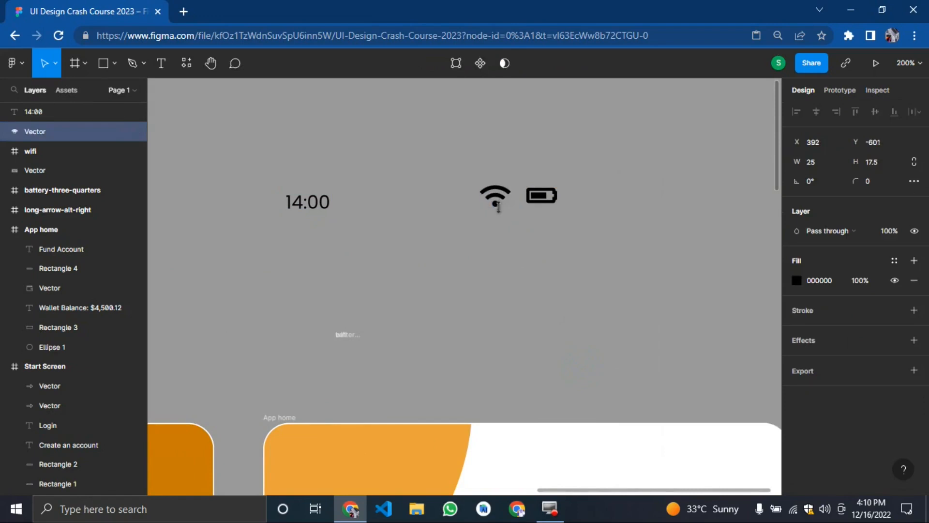
{"action": "left_click", "coordinate": [619, 230]}
{"action": "left_click_drag", "start_coordinate": [618, 241], "coordinate": [466, 171]}
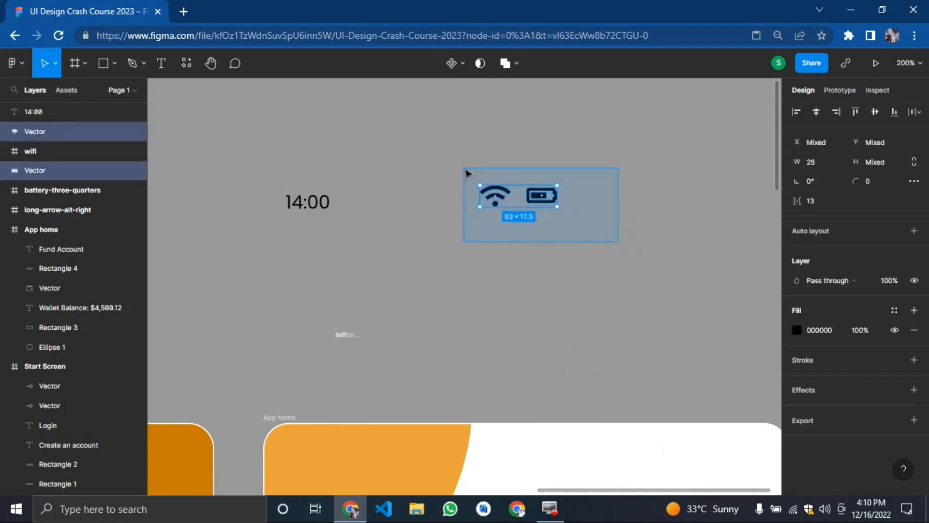
{"action": "key", "text": "ctrl+g"}
Step: Move the wifi and battery icon group to just above the App home frame, near its upper-right corner
{"action": "left_click_drag", "start_coordinate": [519, 199], "coordinate": [587, 459]}
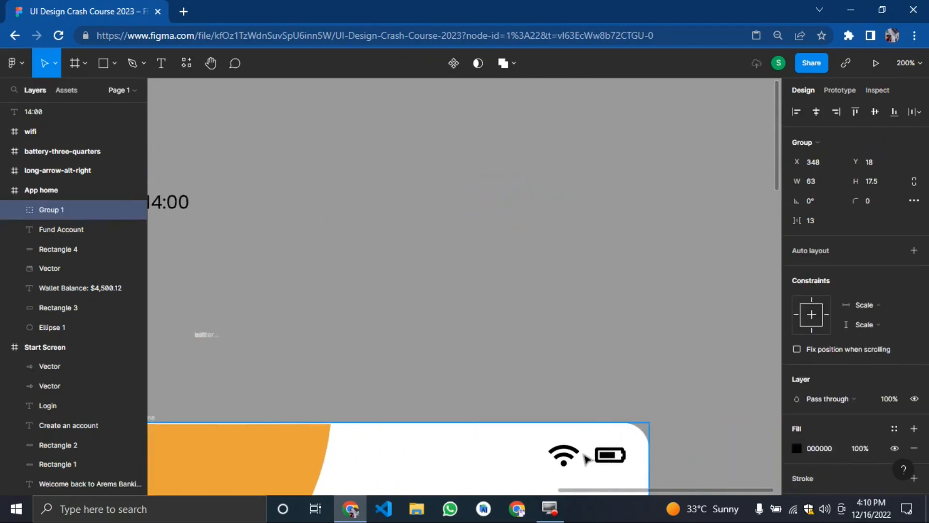
{"action": "scroll", "coordinate": [587, 459], "scroll_direction": "down", "scroll_amount": 2}
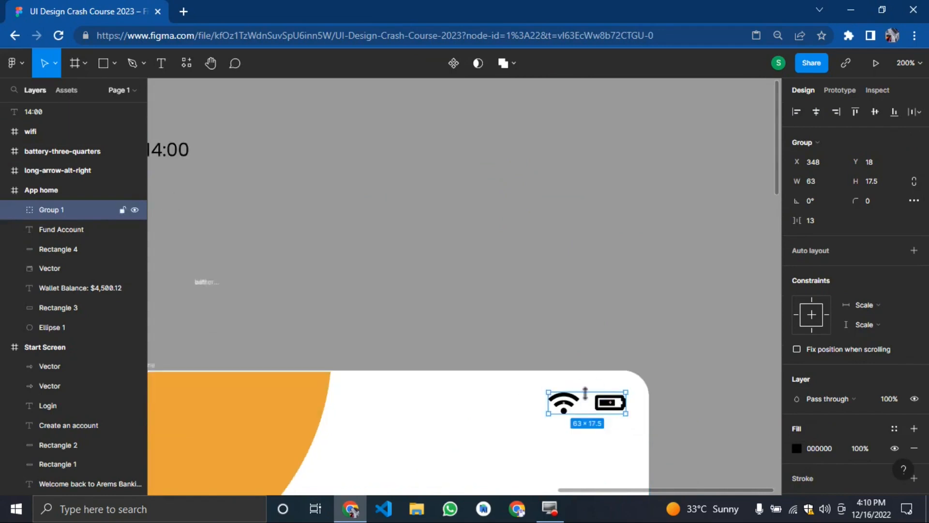
{"action": "left_click_drag", "start_coordinate": [584, 396], "coordinate": [578, 351]}
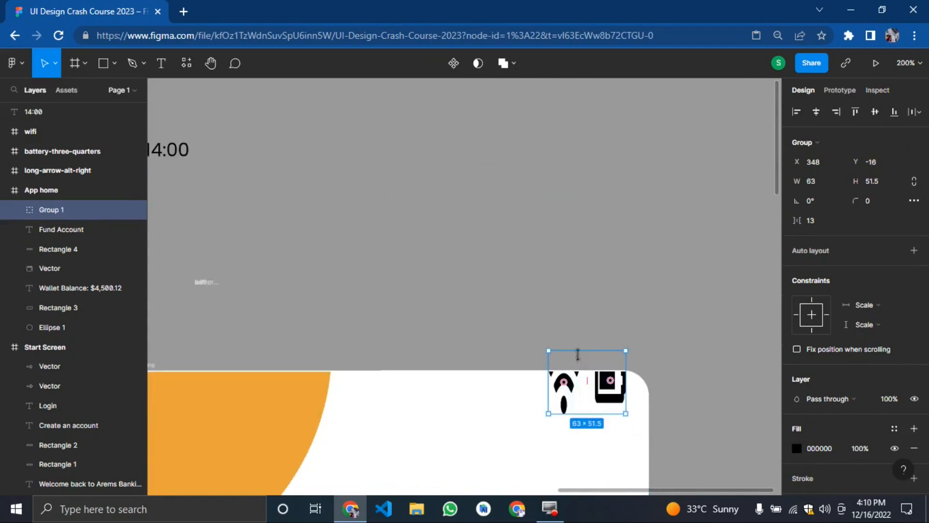
{"action": "key", "text": "ctrl+z"}
{"action": "left_click_drag", "start_coordinate": [586, 409], "coordinate": [563, 348]}
Step: Delete the empty wifi and battery-three-quarters frames and move the 14:00 text to about X 247, Y -437, just above the App home frame
{"action": "left_click_drag", "start_coordinate": [396, 297], "coordinate": [49, 283]}
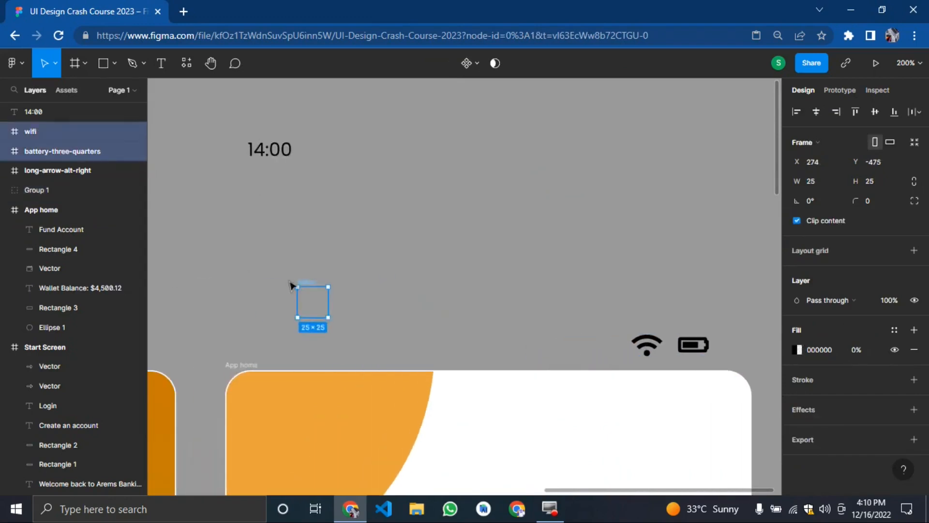
{"action": "key", "text": "Delete"}
{"action": "left_click_drag", "start_coordinate": [262, 154], "coordinate": [272, 353]}
{"action": "left_click_drag", "start_coordinate": [282, 350], "coordinate": [283, 356]}
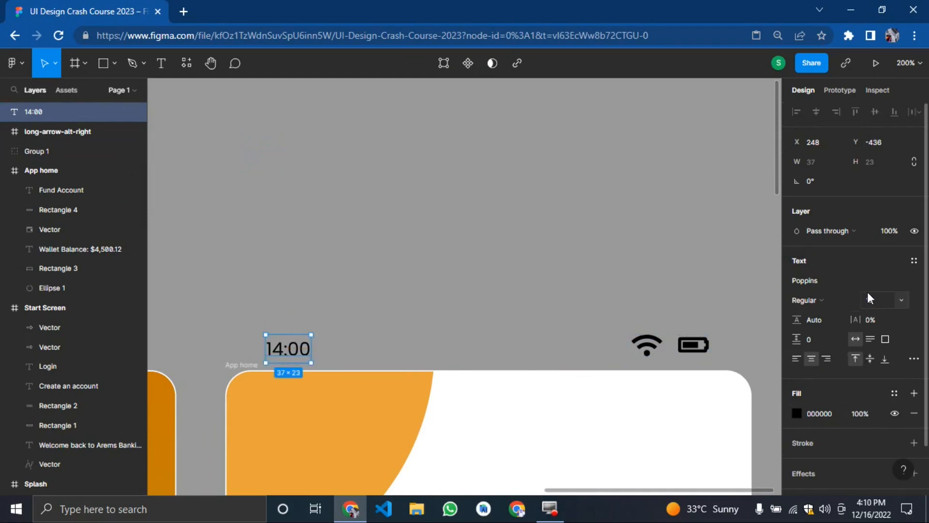
Step: Set the font size of the 14:00 text to 12
{"action": "left_click", "coordinate": [883, 300]}
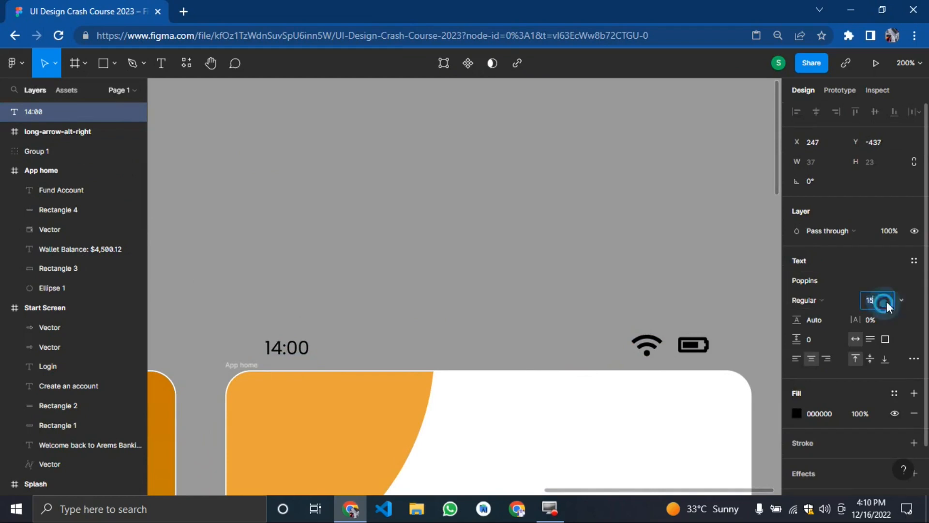
{"action": "type", "text": "12"}
{"action": "key", "text": "Return"}
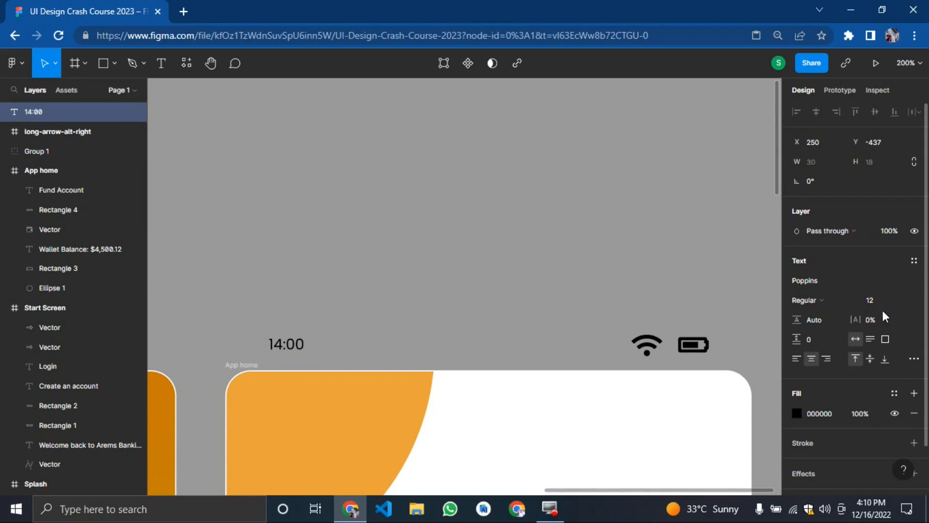
Step: Align the 14:00 text level with the wifi and battery icons by moving it to X 248, Y -434
{"action": "mouse_move", "coordinate": [294, 350]}
{"action": "left_mouse_down"}
{"action": "mouse_move", "coordinate": [274, 362]}
{"action": "mouse_move", "coordinate": [268, 353]}
{"action": "mouse_move", "coordinate": [288, 340]}
{"action": "mouse_move", "coordinate": [252, 336]}
{"action": "mouse_move", "coordinate": [265, 344]}
{"action": "mouse_move", "coordinate": [272, 332]}
{"action": "mouse_move", "coordinate": [269, 352]}
{"action": "mouse_move", "coordinate": [285, 359]}
{"action": "mouse_move", "coordinate": [296, 334]}
{"action": "mouse_move", "coordinate": [284, 361]}
{"action": "mouse_move", "coordinate": [282, 337]}
{"action": "mouse_move", "coordinate": [280, 360]}
{"action": "left_mouse_up"}
{"action": "left_click", "coordinate": [268, 323]}
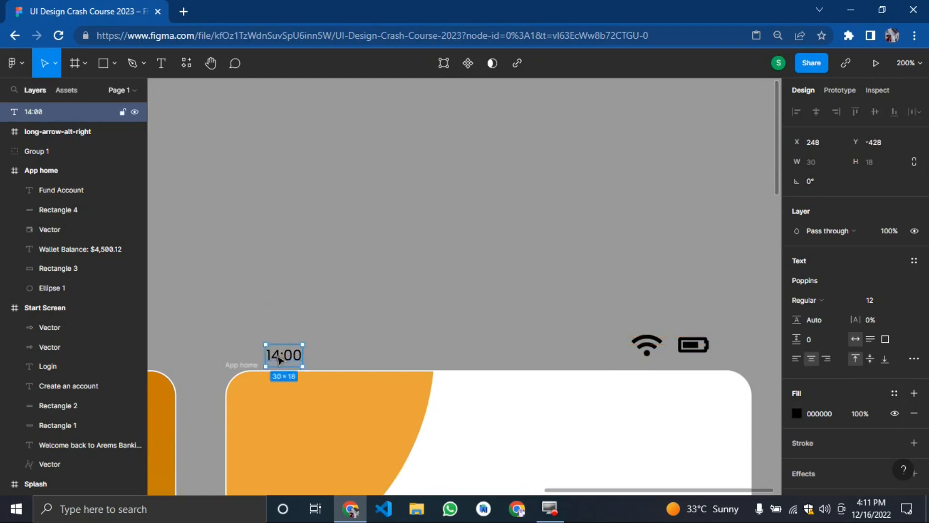
{"action": "key", "text": "Up"}
{"action": "key", "text": "Up"}
{"action": "key", "text": "Up"}
{"action": "key", "text": "Up"}
{"action": "key", "text": "Up"}
{"action": "key", "text": "Up"}
{"action": "key", "text": "Up"}
{"action": "key", "text": "Up"}
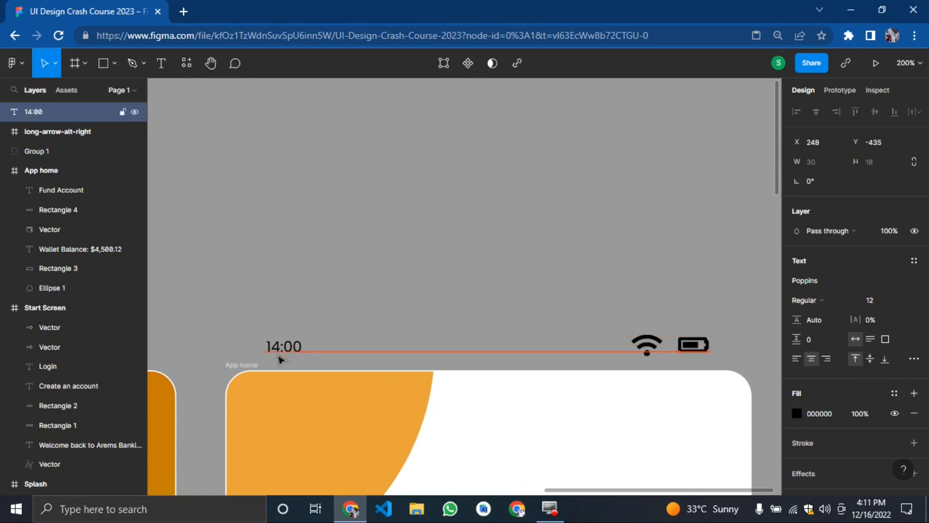
{"action": "key", "text": "Down"}
{"action": "key", "text": "Down"}
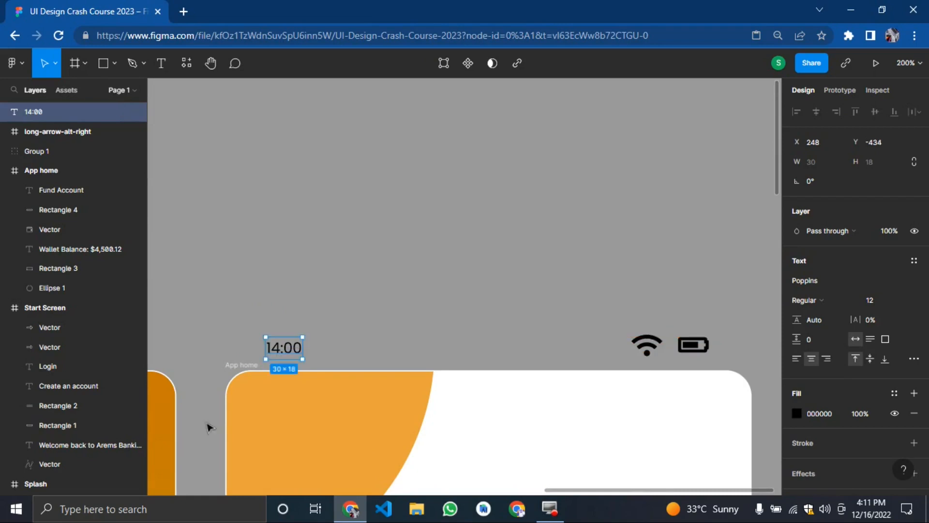
{"action": "left_click", "coordinate": [270, 264]}
{"action": "left_click", "coordinate": [231, 315]}
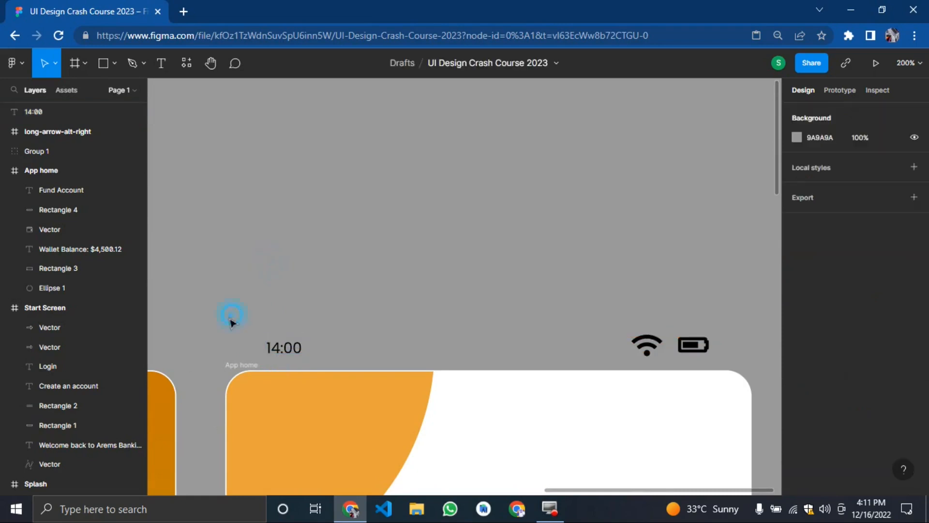
Step: Make the 14:00 text bold and extend its wording to "14:00 PM"
{"action": "left_click_drag", "start_coordinate": [281, 334], "coordinate": [282, 358]}
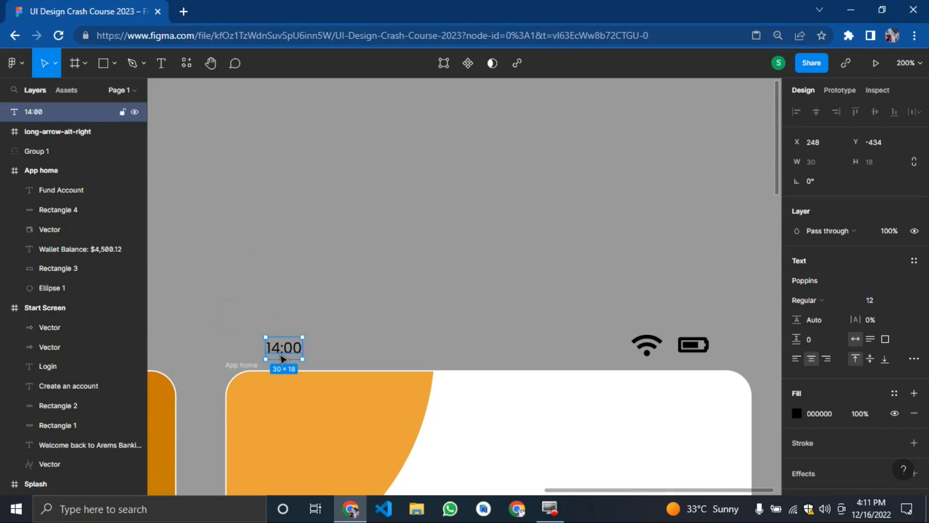
{"action": "key", "text": "ctrl+b"}
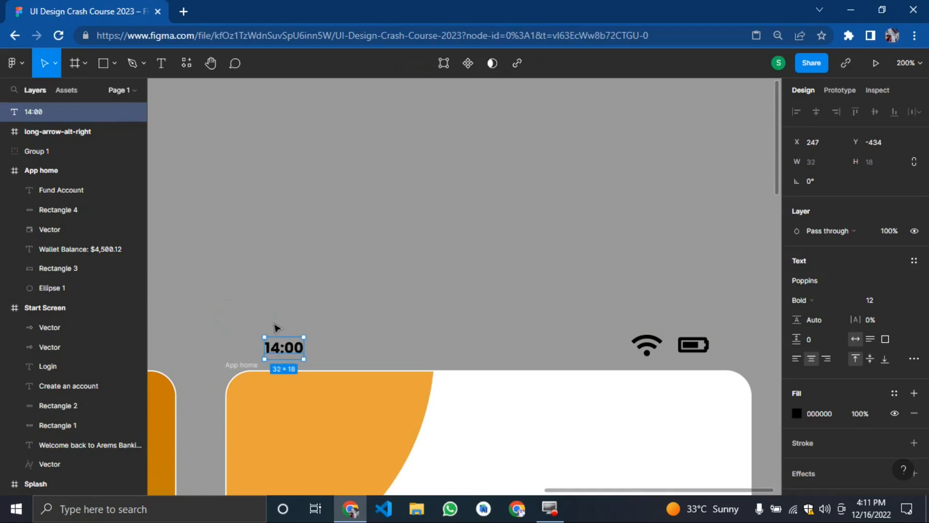
{"action": "double_click", "coordinate": [287, 346]}
{"action": "key", "text": "Right"}
{"action": "type", "text": "pm"}
{"action": "key", "text": "BackSpace"}
{"action": "key", "text": "BackSpace"}
{"action": "type", "text": "pm"}
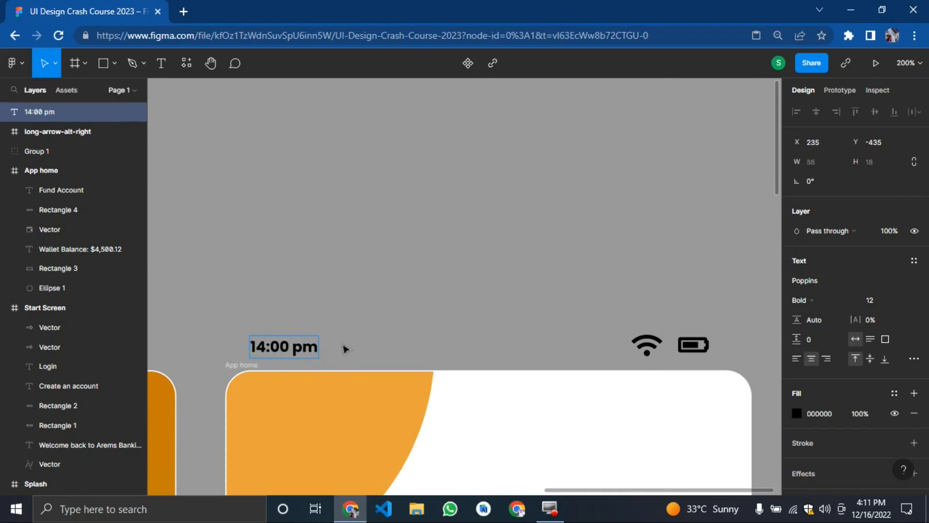
{"action": "key", "text": "BackSpace"}
{"action": "key", "text": "BackSpace"}
{"action": "type", "text": "PM"}
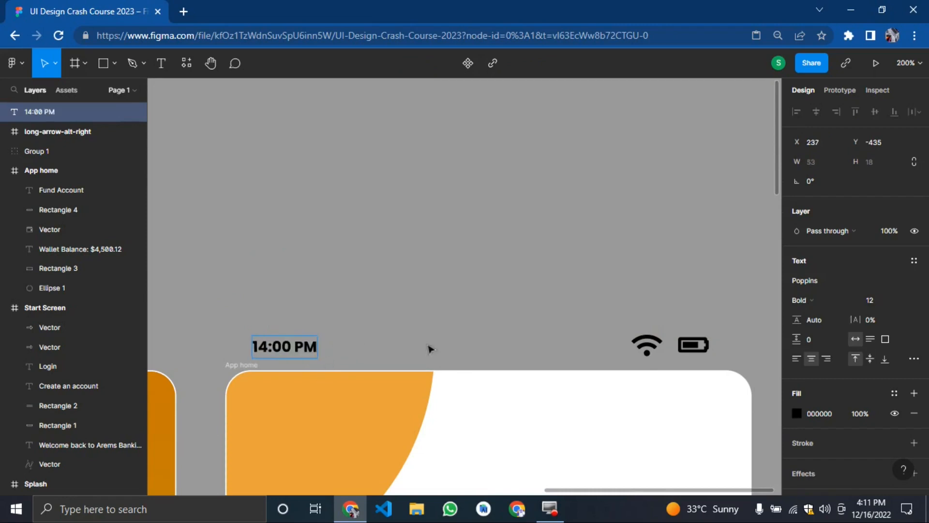
{"action": "left_click", "coordinate": [413, 296]}
Step: Group the 14:00 PM text with the wifi and battery icons and move the group into the App home frame at X 24, Y 11
{"action": "left_click_drag", "start_coordinate": [224, 294], "coordinate": [678, 331]}
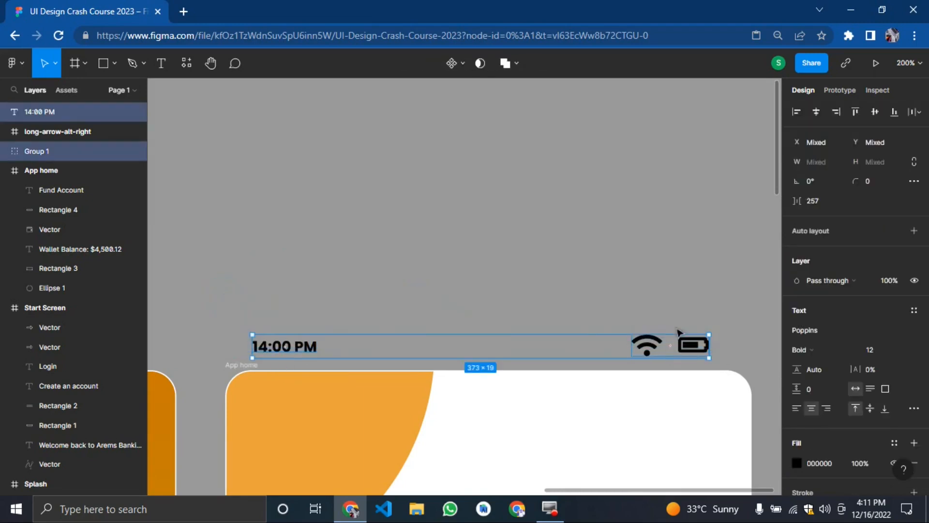
{"action": "right_click", "coordinate": [651, 324]}
{"action": "right_click", "coordinate": [616, 348]}
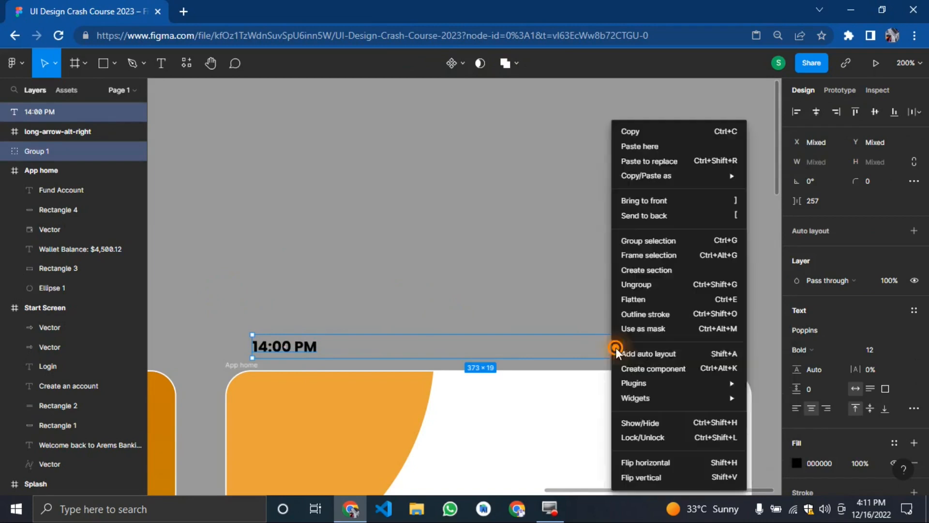
{"action": "left_click", "coordinate": [643, 240]}
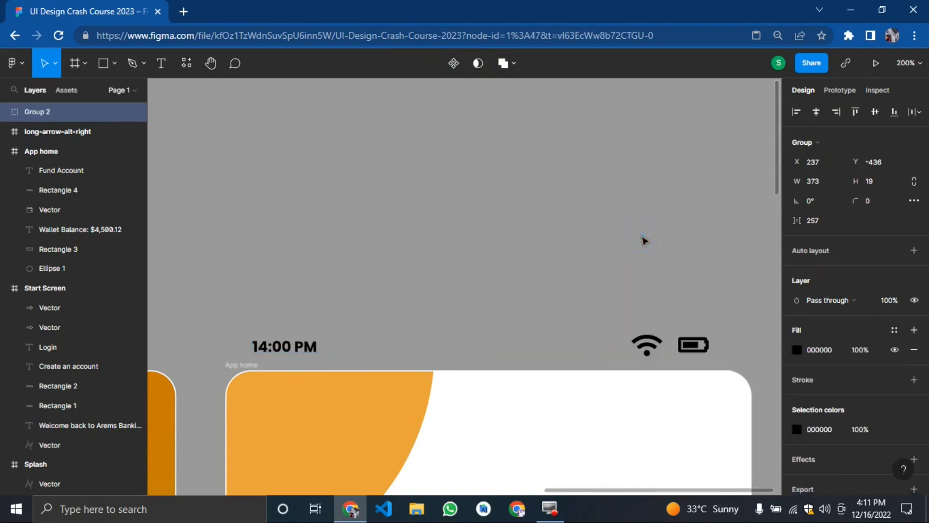
{"action": "left_click_drag", "start_coordinate": [501, 349], "coordinate": [501, 396]}
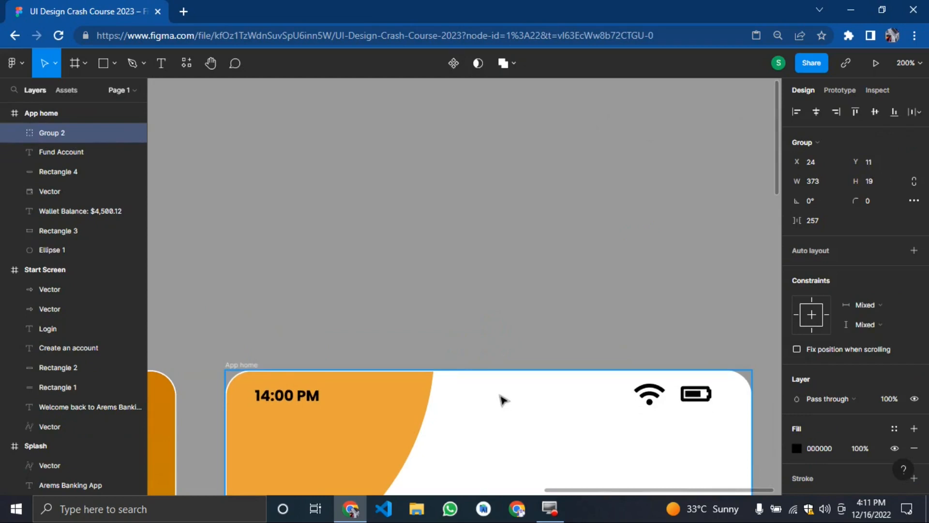
{"action": "scroll", "coordinate": [448, 286], "scroll_direction": "down", "scroll_amount": 5}
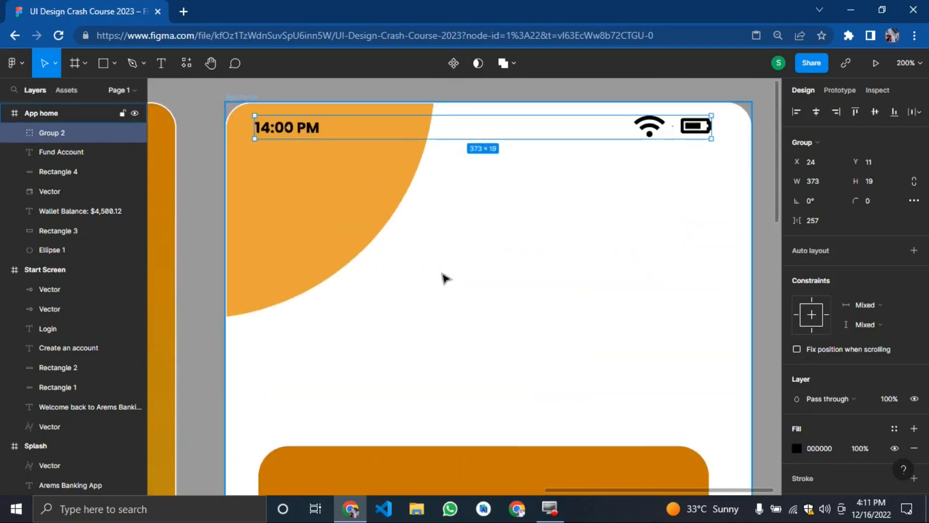
{"action": "key", "text": "ctrl+minus"}
{"action": "key", "text": "ctrl+minus"}
{"action": "left_click", "coordinate": [817, 238]}
{"action": "left_click", "coordinate": [667, 253]}
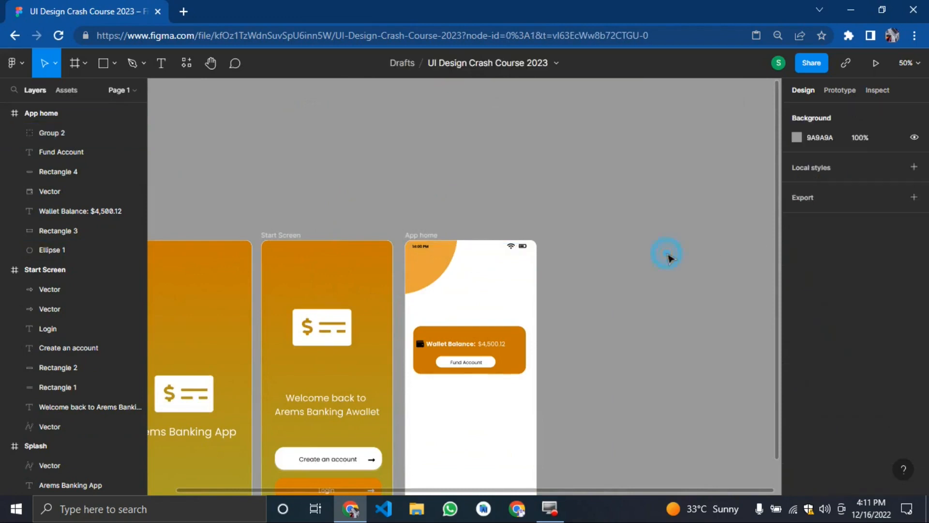
{"action": "key", "text": "ctrl+plus"}
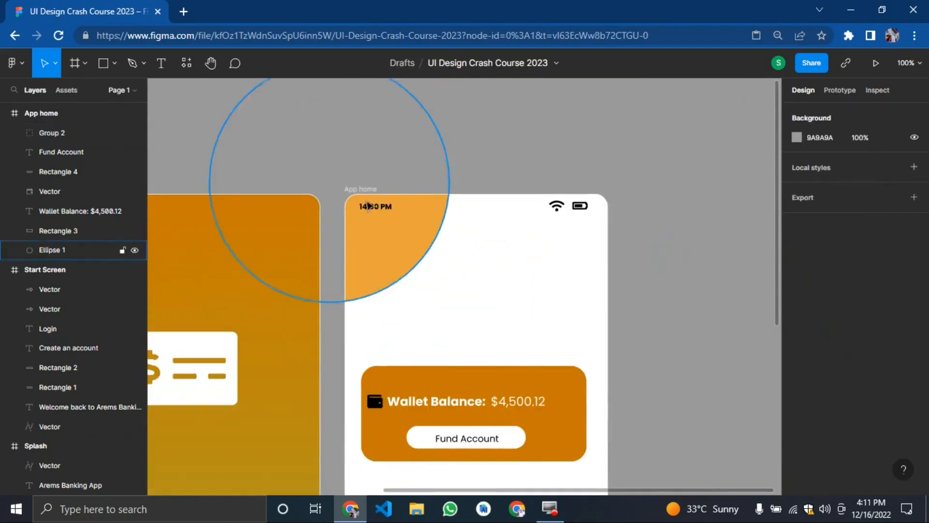